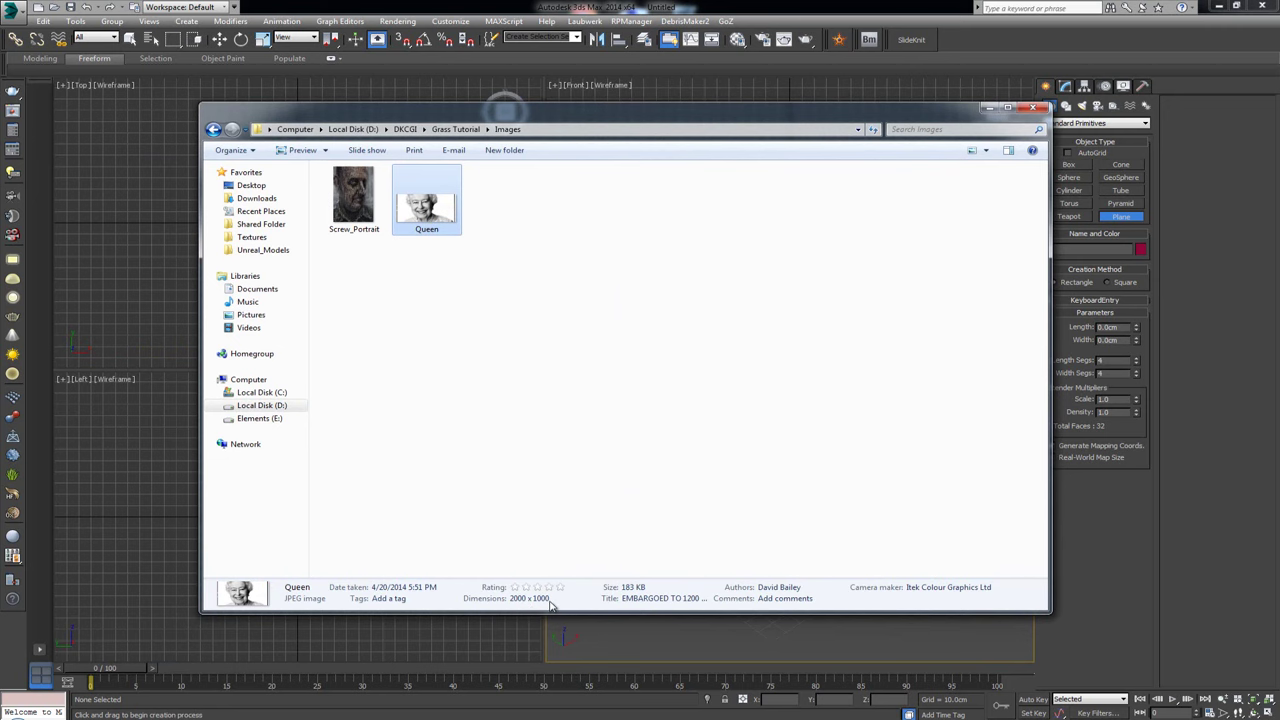
- Draw a plane in the Perspective view and set its length to 1000 cm and width to 2000 cm
{"action": "left_click_drag", "start_coordinate": [607, 121], "coordinate": [0, 121]}
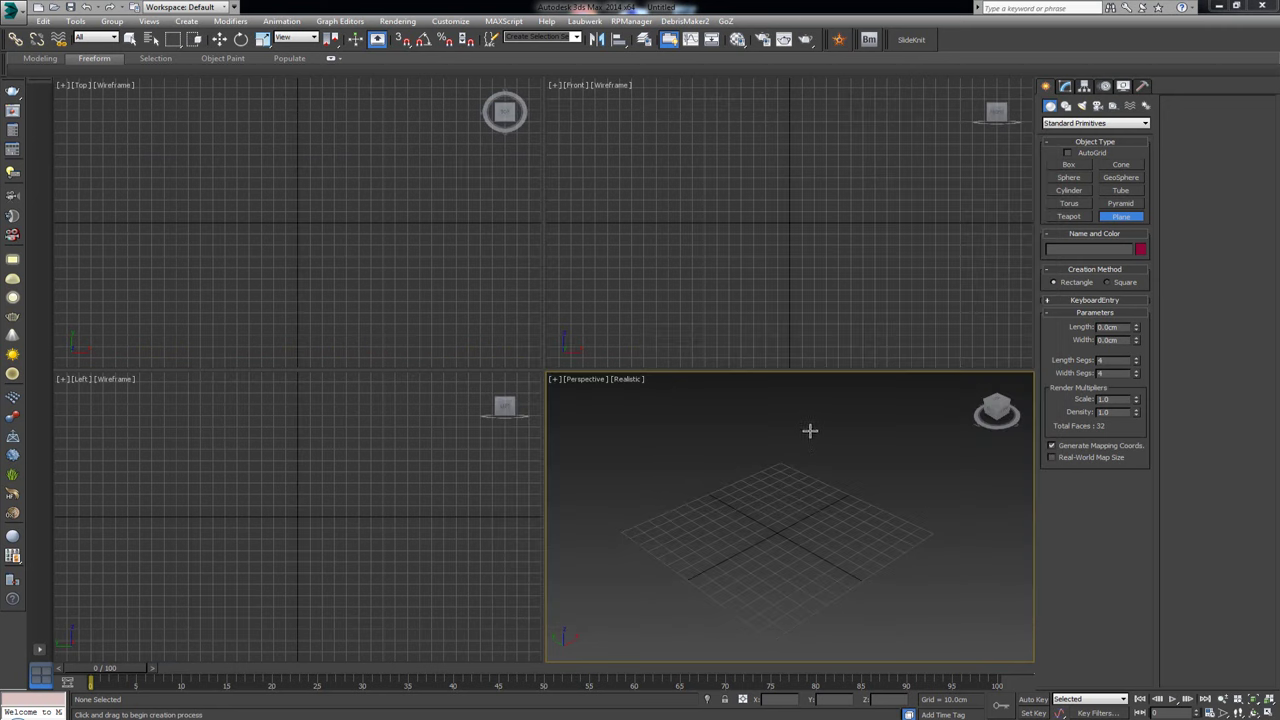
{"action": "left_click_drag", "start_coordinate": [810, 431], "coordinate": [747, 677]}
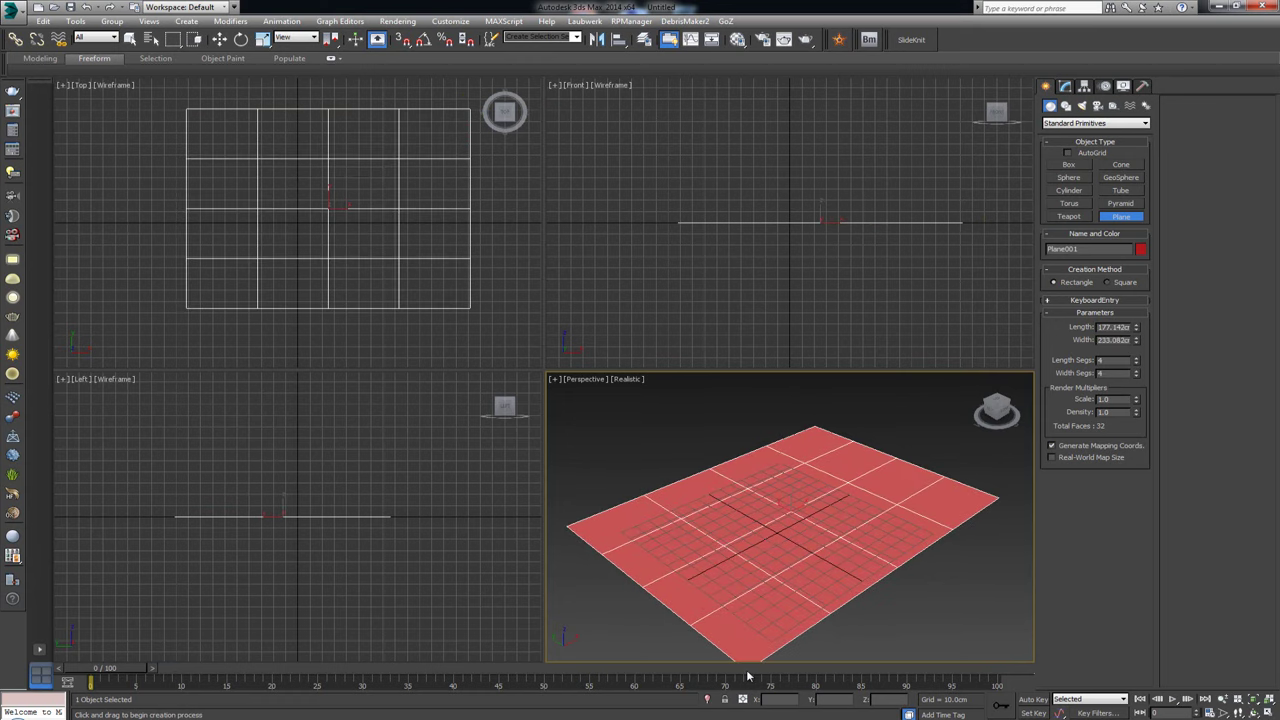
{"action": "left_click_drag", "start_coordinate": [1100, 327], "coordinate": [1147, 329]}
{"action": "type", "text": "120"}
{"action": "key", "text": "Tab"}
{"action": "type", "text": "2000"}
{"action": "key", "text": "Return"}
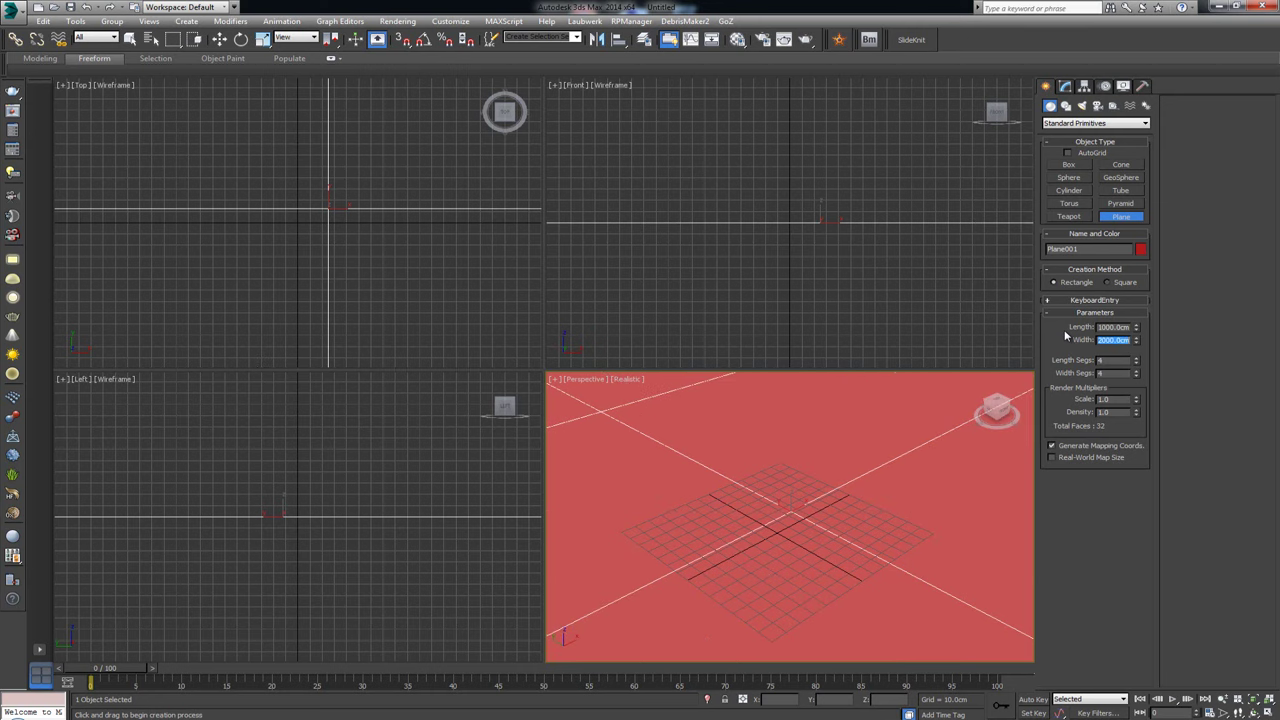
{"action": "key", "text": "z"}
{"action": "middle_click_drag", "start_coordinate": [797, 455], "coordinate": [792, 474], "text": "alt"}
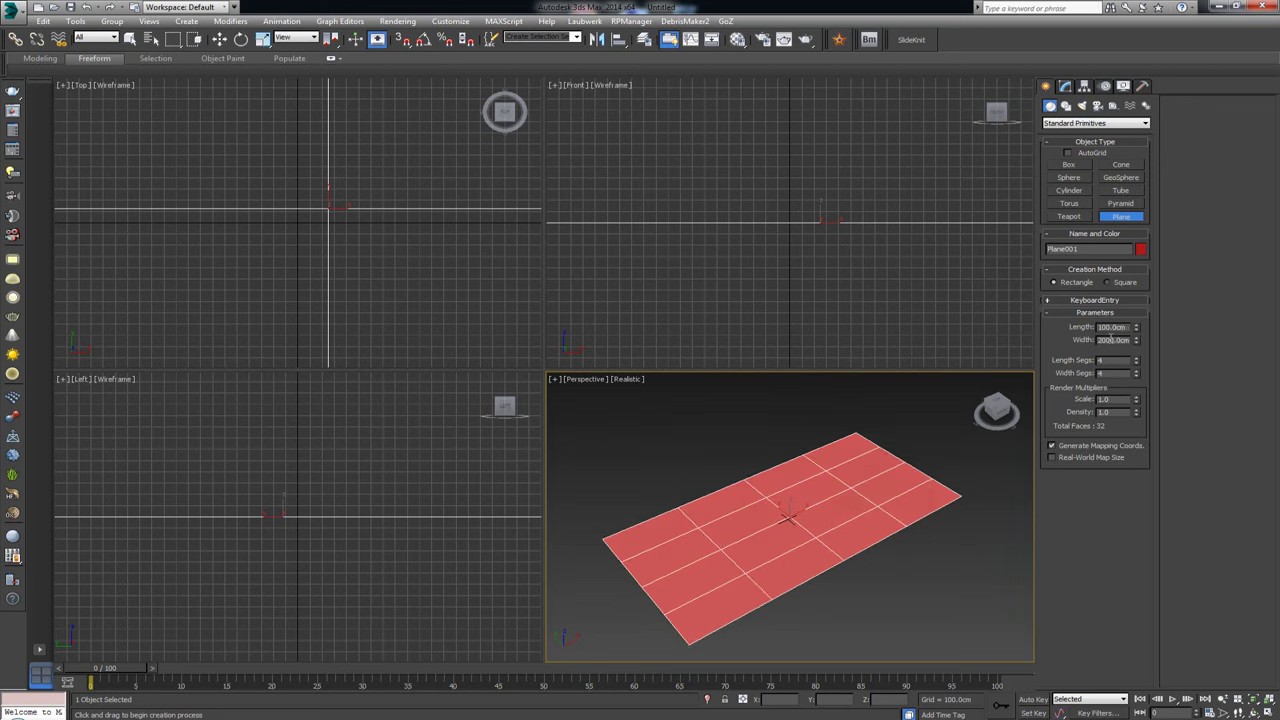
- Reduce the plane to a length of 100 cm and a width of 200 cm, and finish creating it
{"action": "left_click_drag", "start_coordinate": [1111, 339], "coordinate": [1115, 338]}
{"action": "key", "text": "BackSpace"}
{"action": "key", "text": "Return"}
{"action": "middle_click", "coordinate": [845, 461]}
{"action": "key", "text": "z"}
{"action": "middle_click_drag", "start_coordinate": [840, 480], "coordinate": [814, 477], "text": "alt"}
{"action": "scroll", "coordinate": [805, 472], "scroll_direction": "up", "scroll_amount": 5}
{"action": "right_click", "coordinate": [810, 466]}
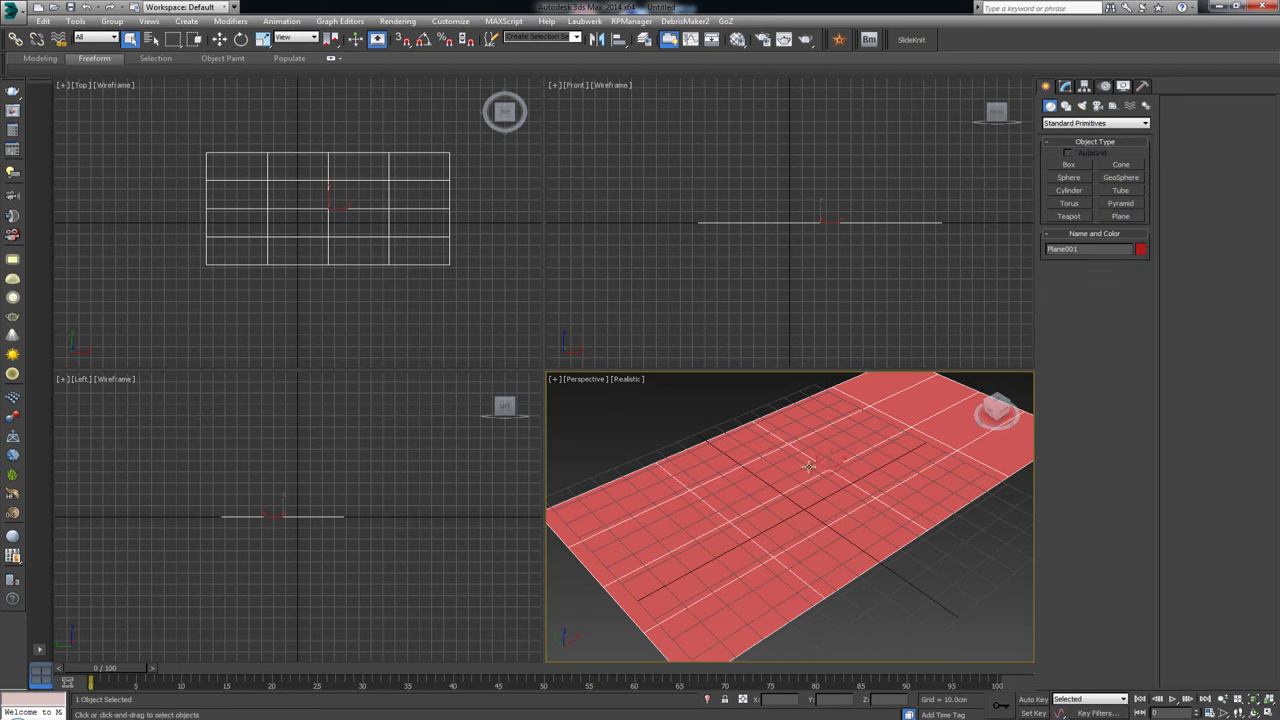
- Move the plane to the world origin by setting its absolute X and Y positions to 0 cm
{"action": "left_click", "coordinate": [219, 39]}
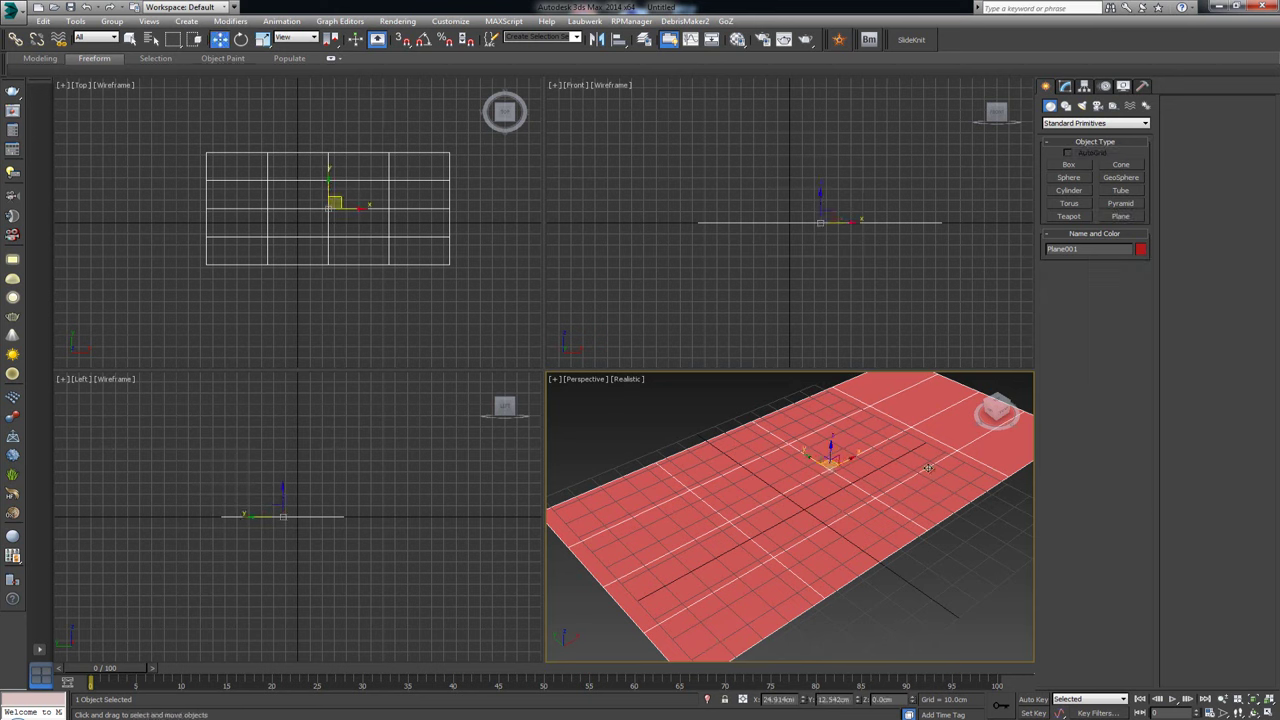
{"action": "right_click", "coordinate": [219, 39]}
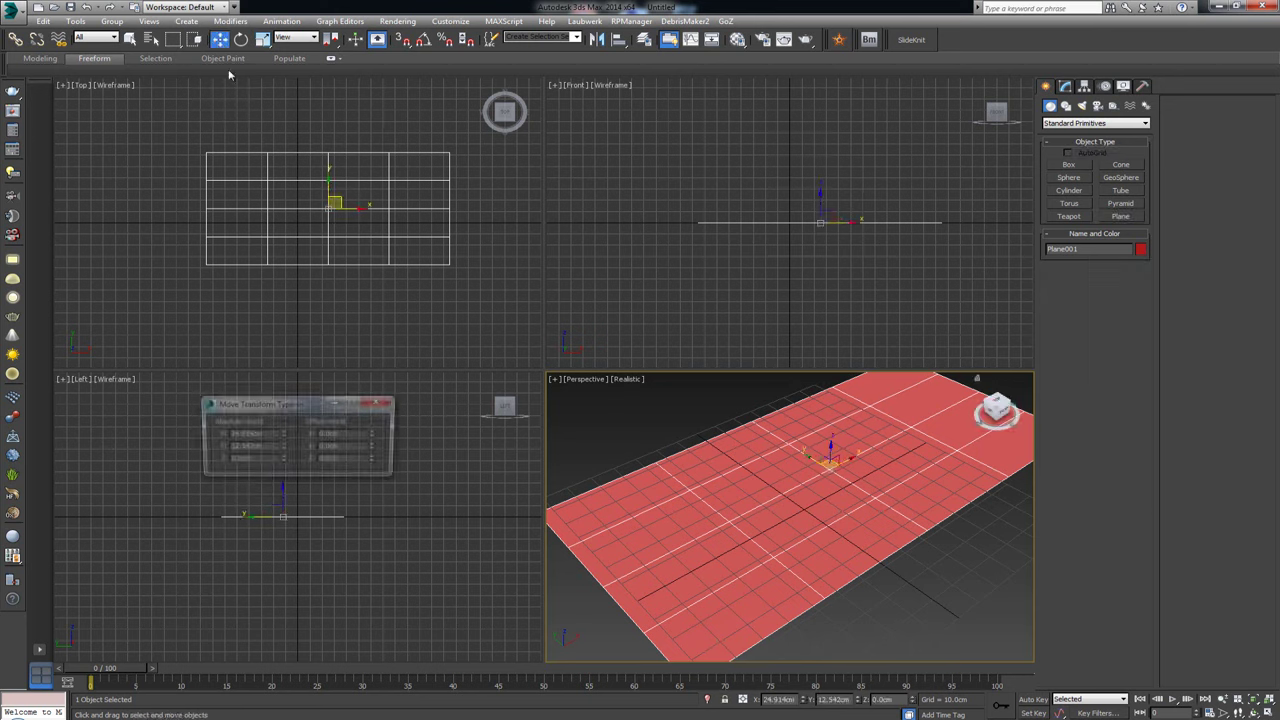
{"action": "right_click", "coordinate": [282, 434]}
{"action": "right_click", "coordinate": [282, 447]}
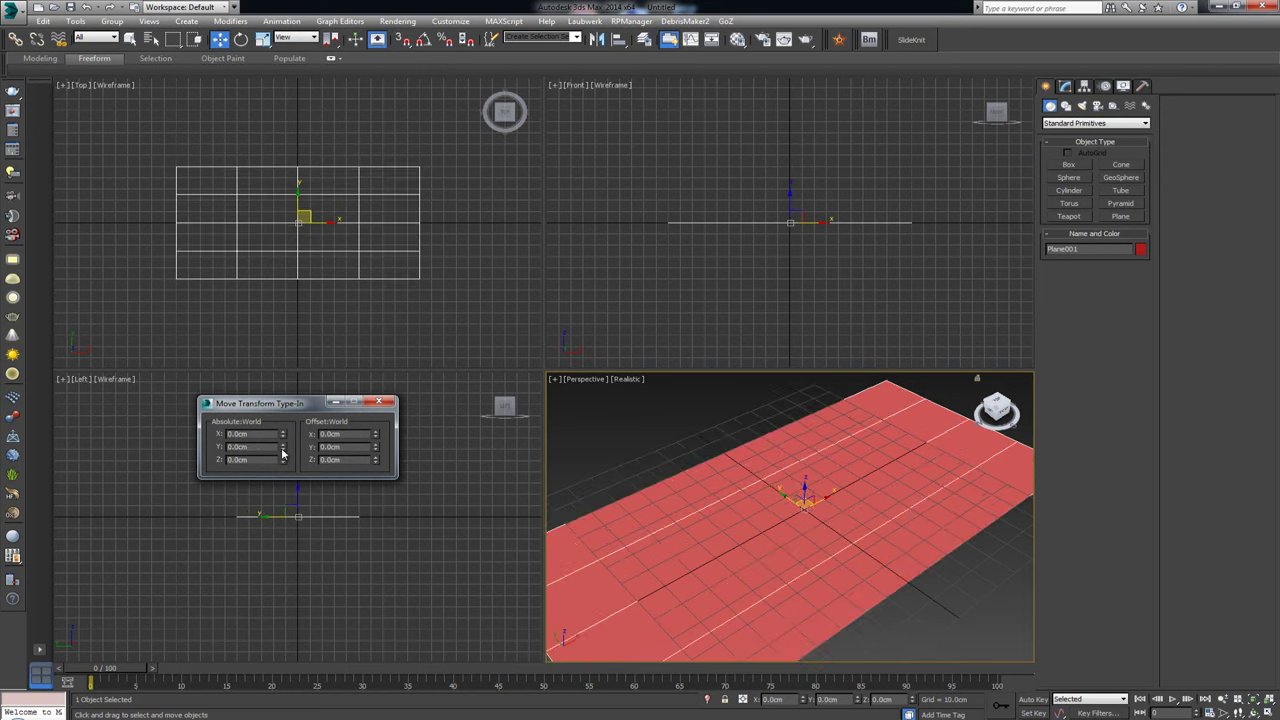
{"action": "left_click", "coordinate": [378, 402]}
{"action": "middle_click_drag", "start_coordinate": [673, 466], "coordinate": [762, 490], "text": "alt"}
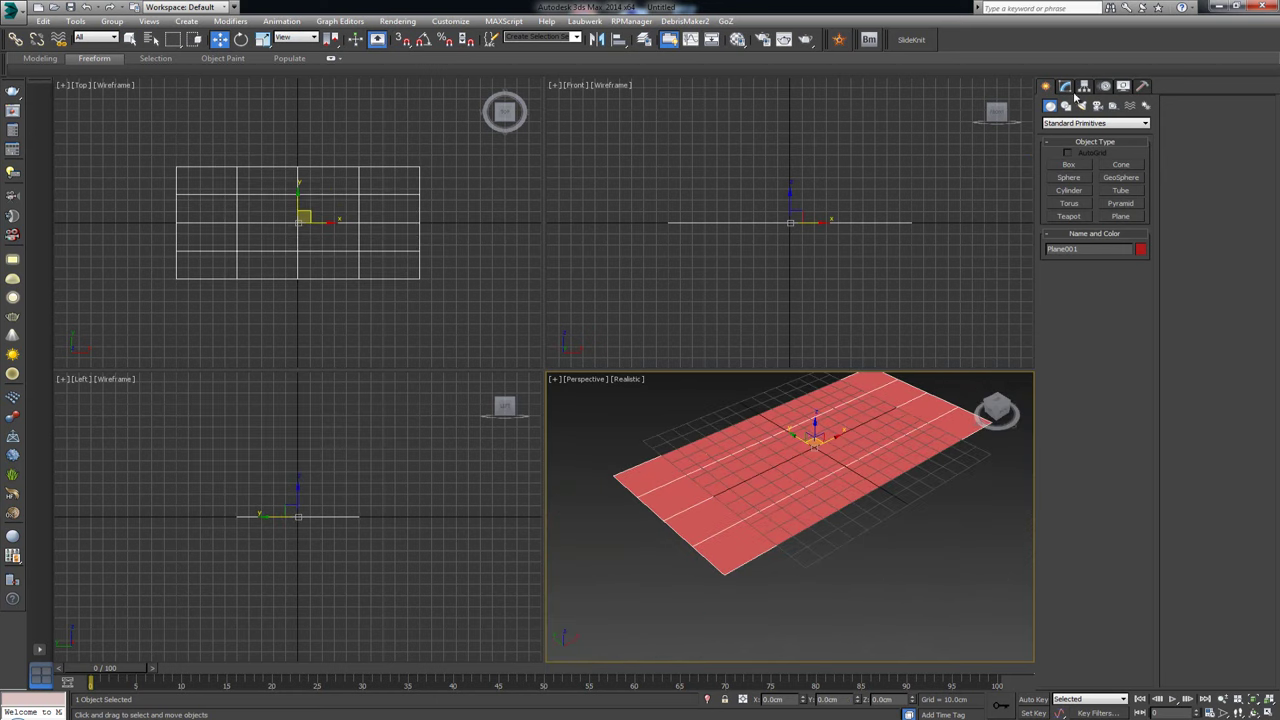
- Set the plane's length and width segments to 1 and hide the grid in the Perspective view
{"action": "left_click", "coordinate": [1065, 86]}
{"action": "right_click", "coordinate": [1137, 369]}
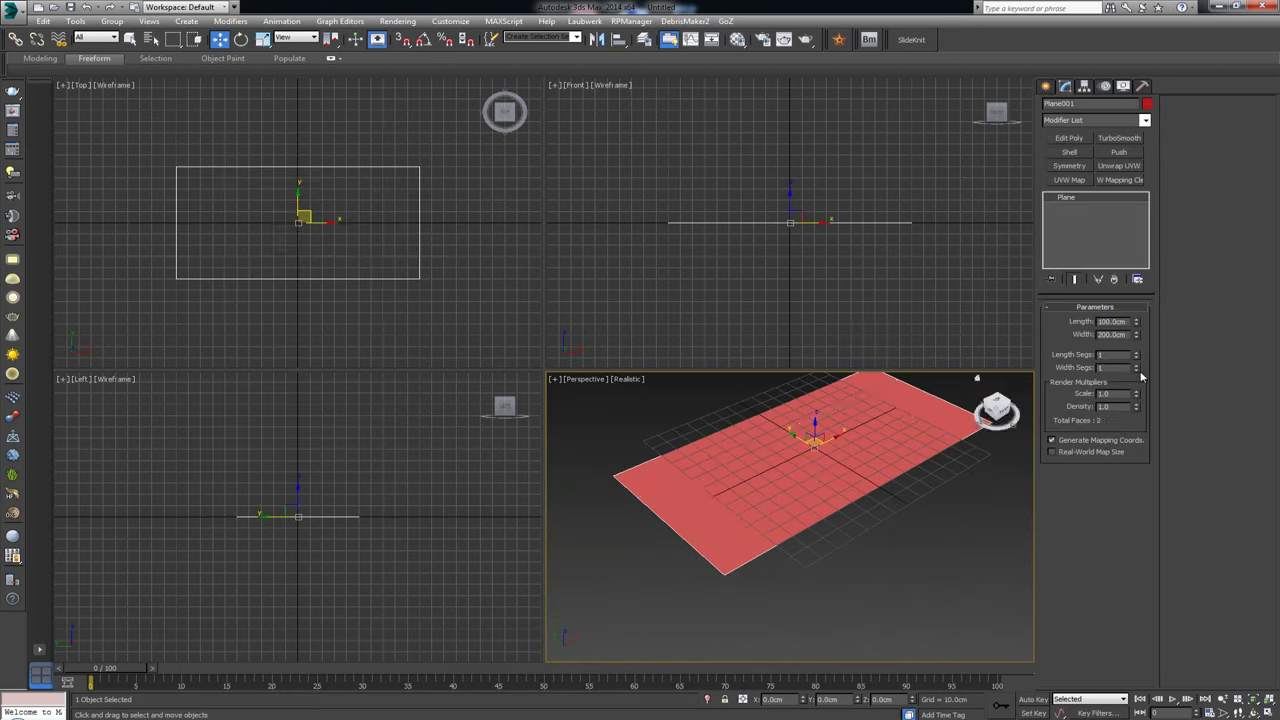
{"action": "middle_click_drag", "start_coordinate": [749, 454], "coordinate": [717, 506]}
{"action": "key", "text": "g"}
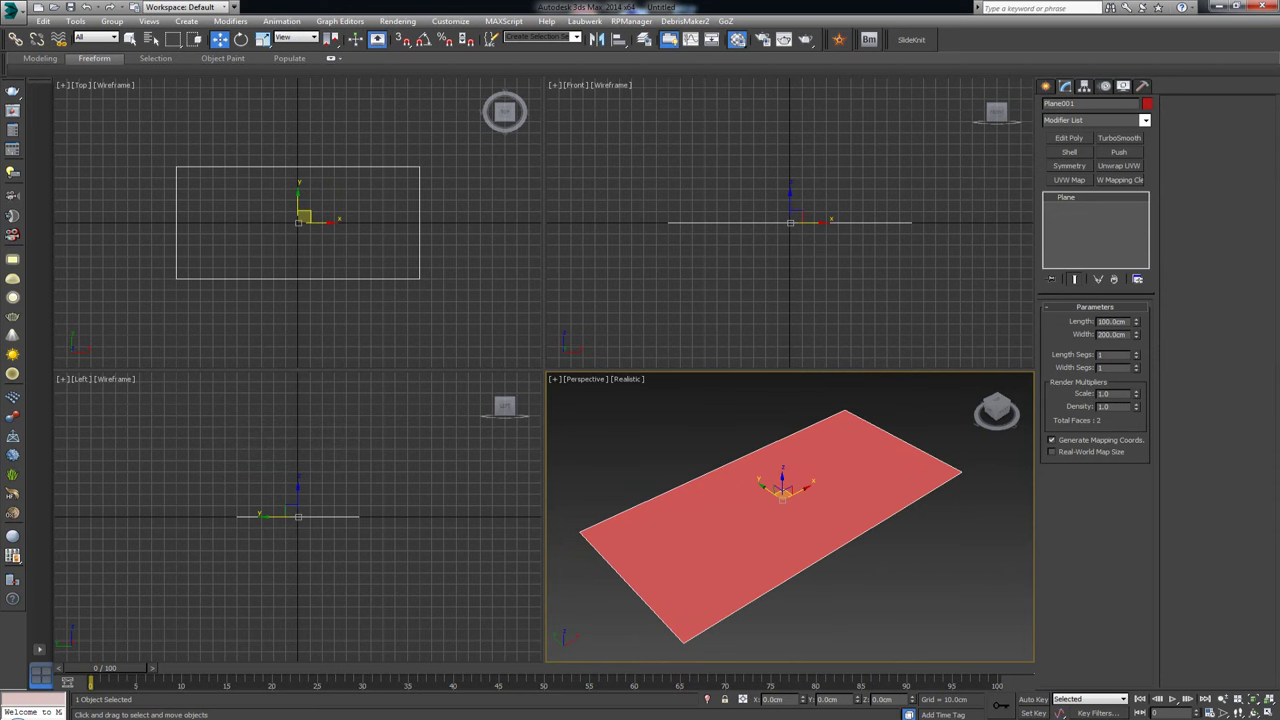
- Apply the first VRayMtl material with the Queen image as its diffuse map to the plane and show the texture in the viewport
{"action": "key", "text": "m"}
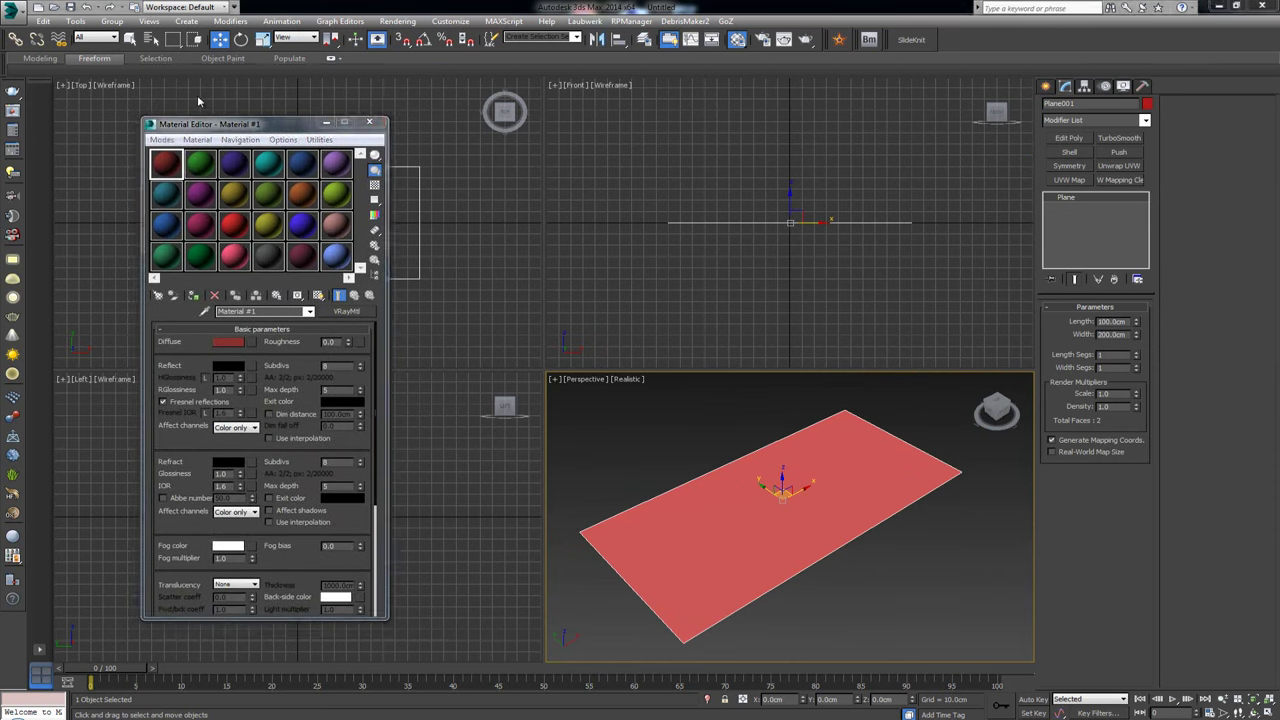
{"action": "left_click_drag", "start_coordinate": [273, 125], "coordinate": [199, 160]}
{"action": "left_click_drag", "start_coordinate": [92, 197], "coordinate": [698, 509]}
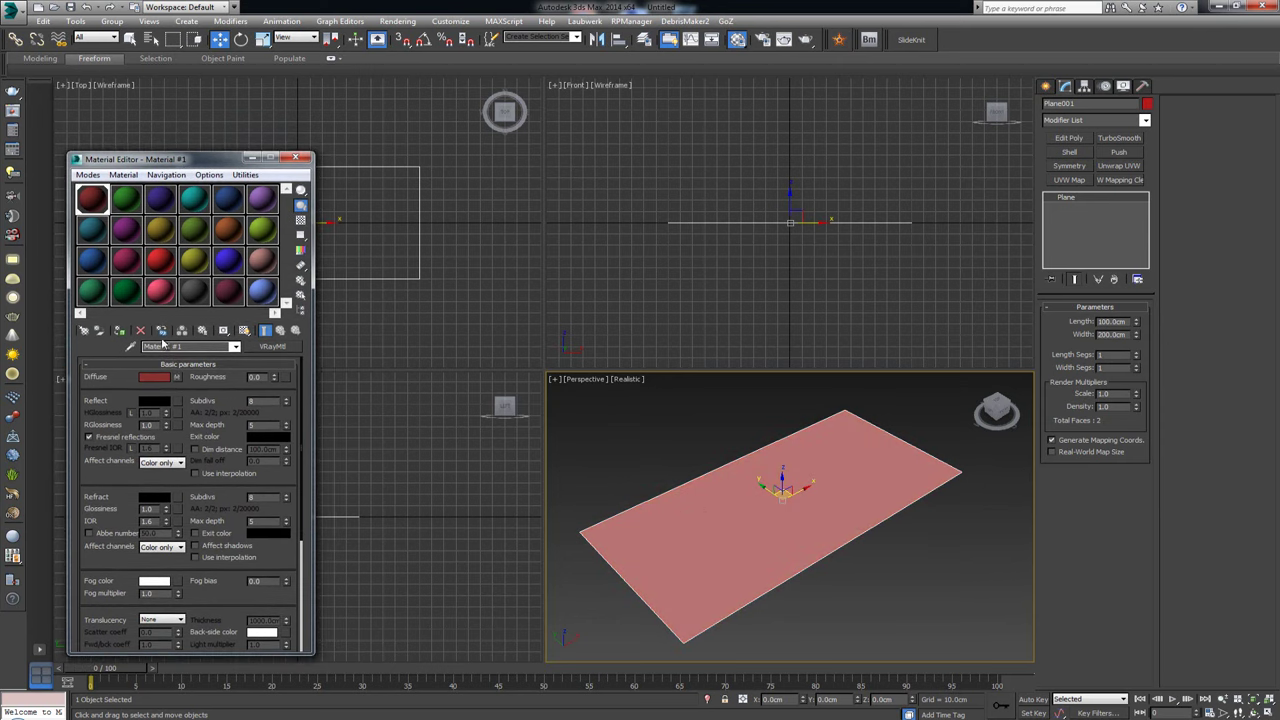
{"action": "left_click", "coordinate": [242, 333]}
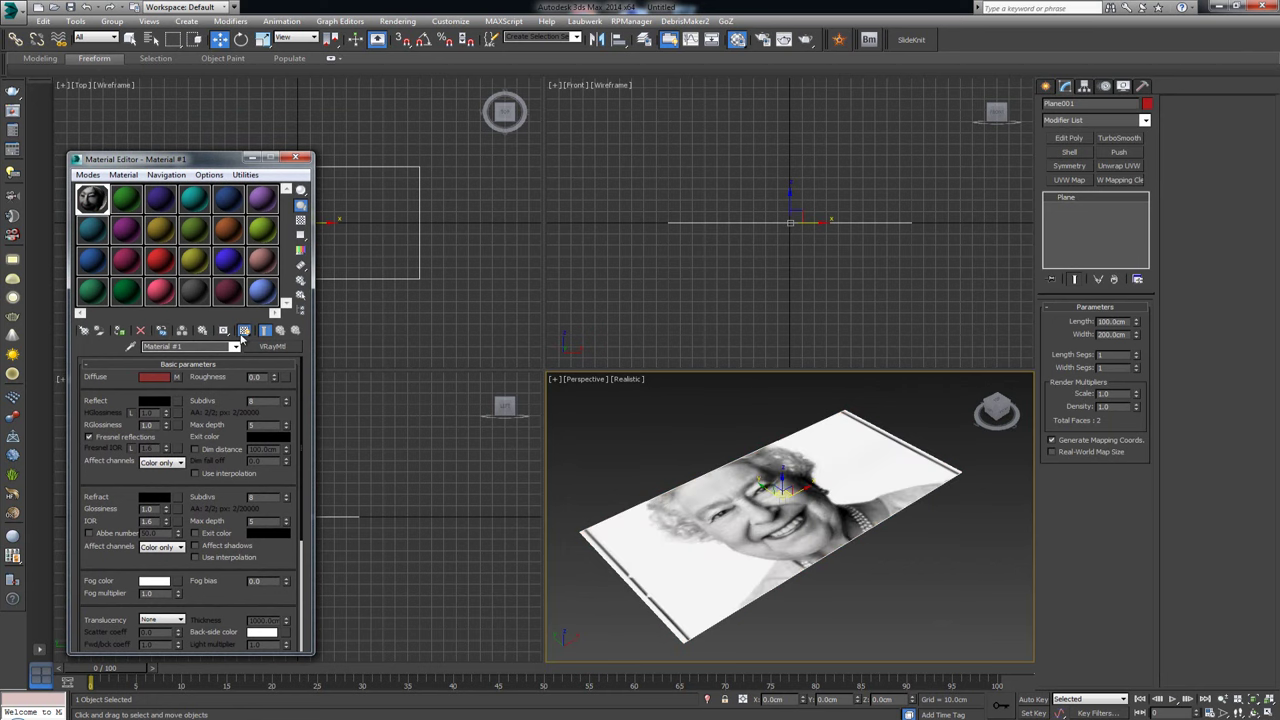
- Maximize the Perspective viewport, close the Material Editor and deselect the plane
{"action": "middle_click_drag", "start_coordinate": [804, 514], "coordinate": [679, 485], "text": "alt"}
{"action": "key", "text": "alt+w"}
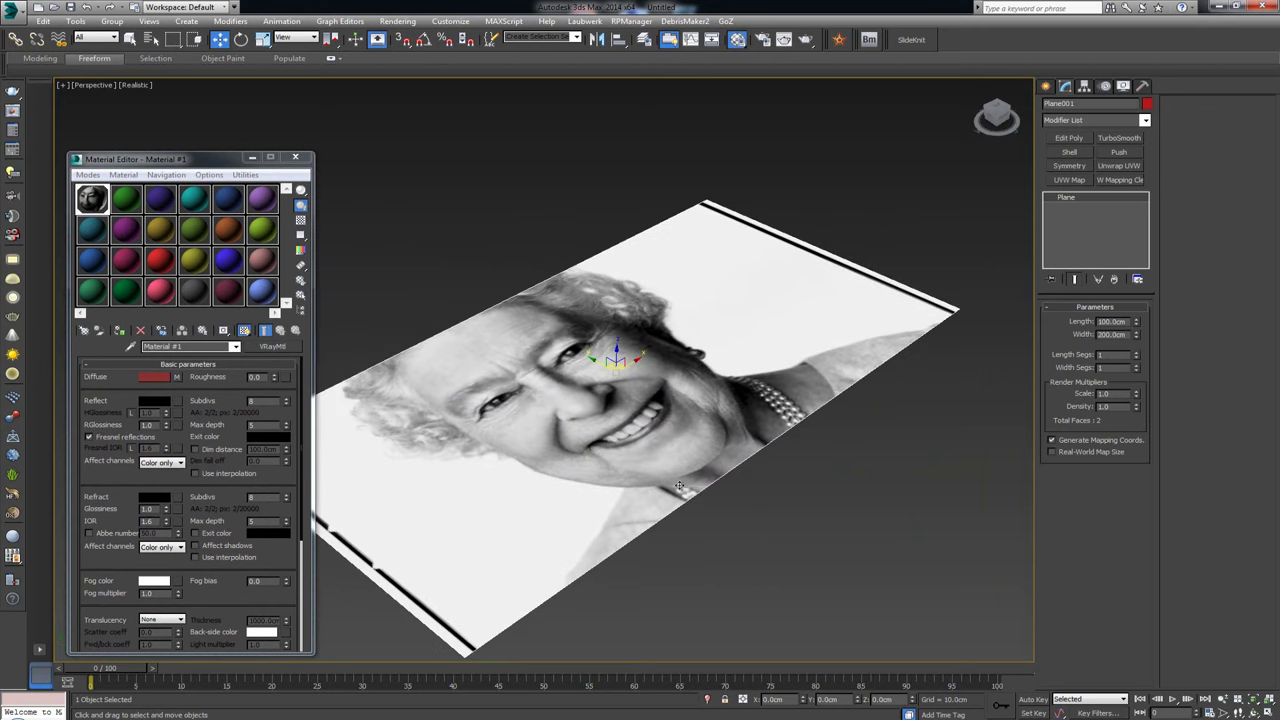
{"action": "left_click", "coordinate": [295, 157]}
{"action": "mouse_move", "coordinate": [526, 352]}
{"action": "middle_mouse_down", "text": "alt"}
{"action": "mouse_move", "coordinate": [494, 332]}
{"action": "mouse_move", "coordinate": [506, 321]}
{"action": "mouse_move", "coordinate": [499, 366]}
{"action": "mouse_move", "coordinate": [461, 311]}
{"action": "mouse_move", "coordinate": [454, 348]}
{"action": "mouse_move", "coordinate": [619, 313]}
{"action": "mouse_move", "coordinate": [520, 310]}
{"action": "mouse_move", "coordinate": [508, 334]}
{"action": "middle_mouse_up", "text": "alt"}
{"action": "left_click", "coordinate": [625, 515]}
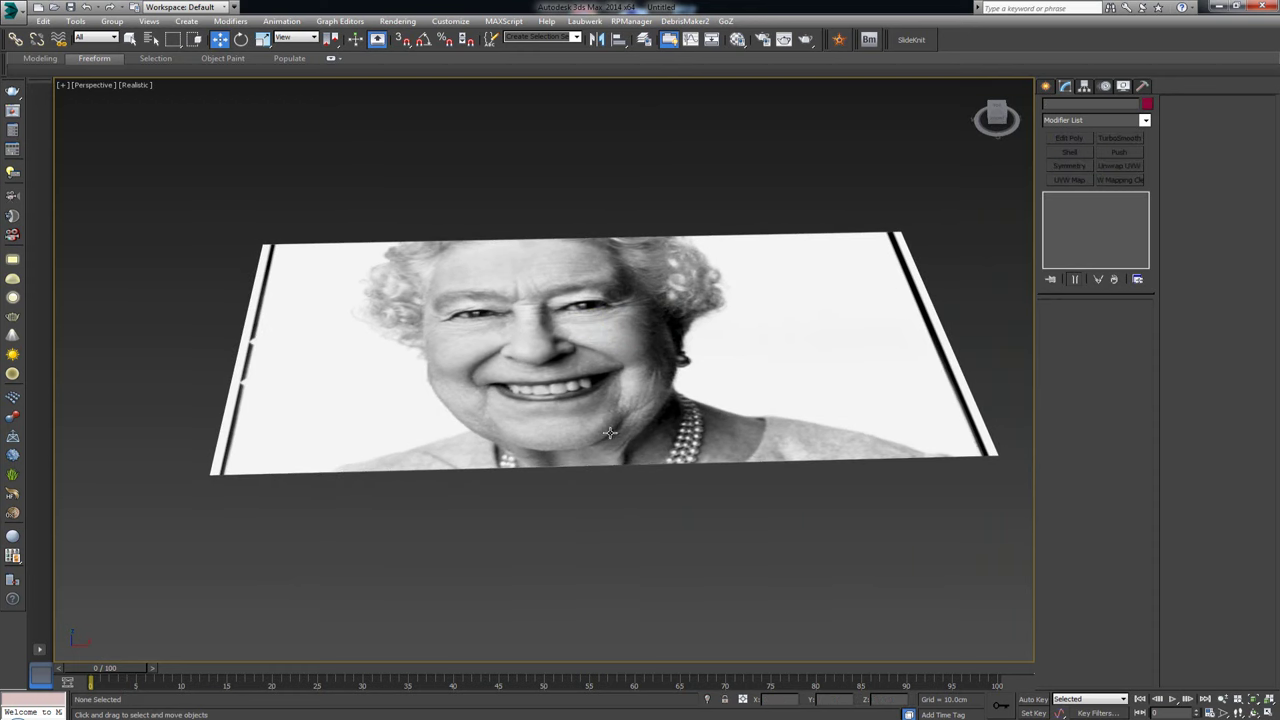
- Create a thin cylinder with a radius of about 1.1 cm and a height of about 12.4 cm beside the plane's front edge
{"action": "left_click", "coordinate": [1047, 86]}
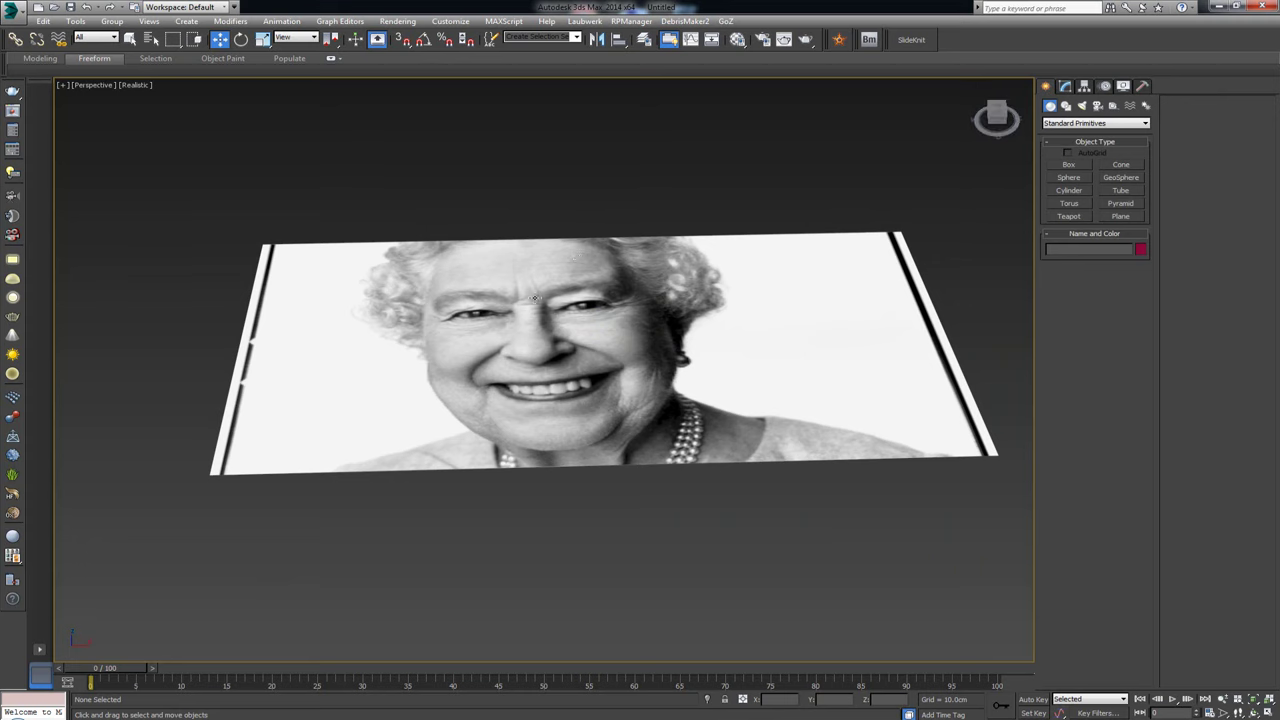
{"action": "middle_click_drag", "start_coordinate": [582, 262], "coordinate": [588, 286], "text": "alt"}
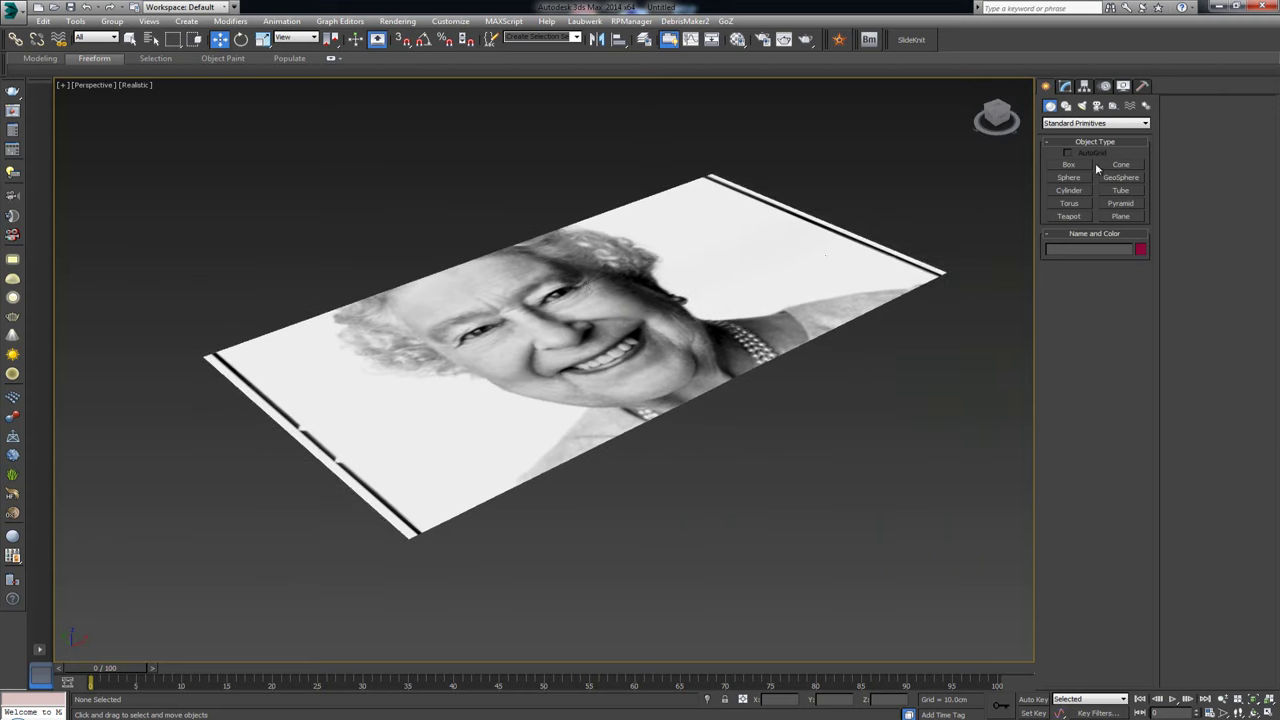
{"action": "left_click", "coordinate": [1069, 190]}
{"action": "left_click_drag", "start_coordinate": [704, 417], "coordinate": [707, 413]}
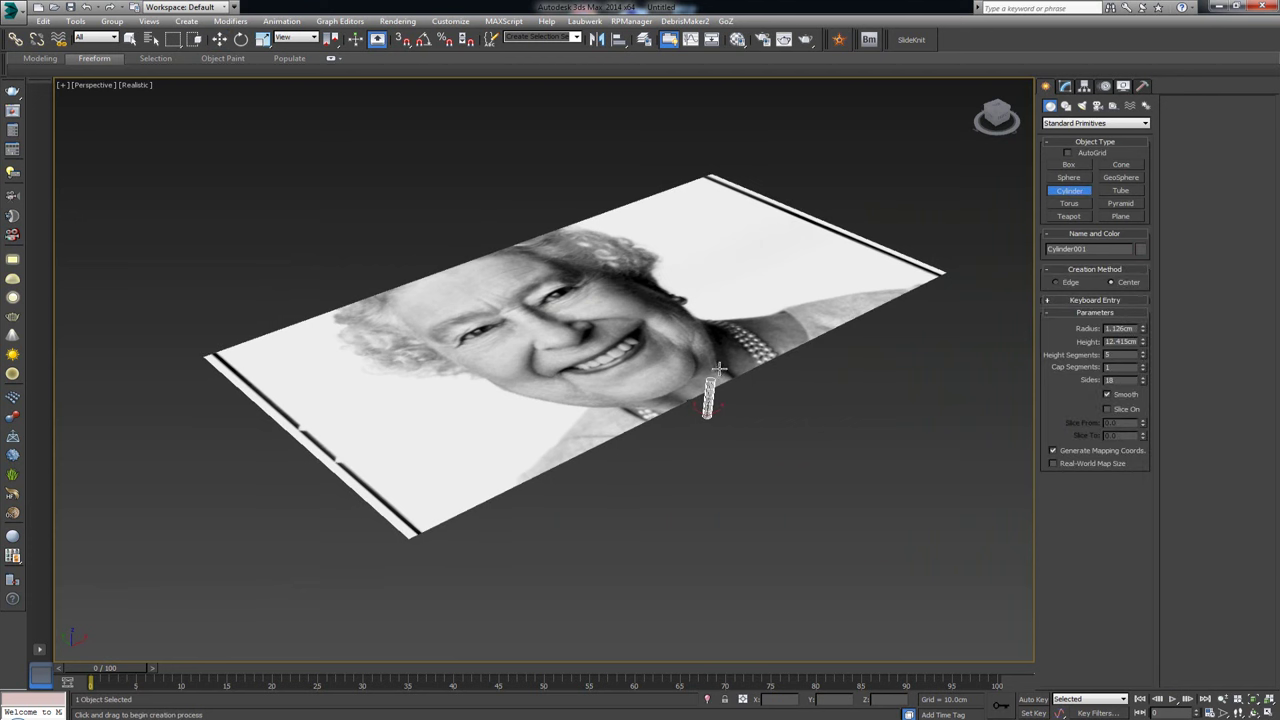
{"action": "key", "text": "z"}
{"action": "middle_click_drag", "start_coordinate": [646, 391], "coordinate": [752, 365], "text": "alt"}
{"action": "scroll", "coordinate": [643, 372], "scroll_direction": "down", "scroll_amount": 5}
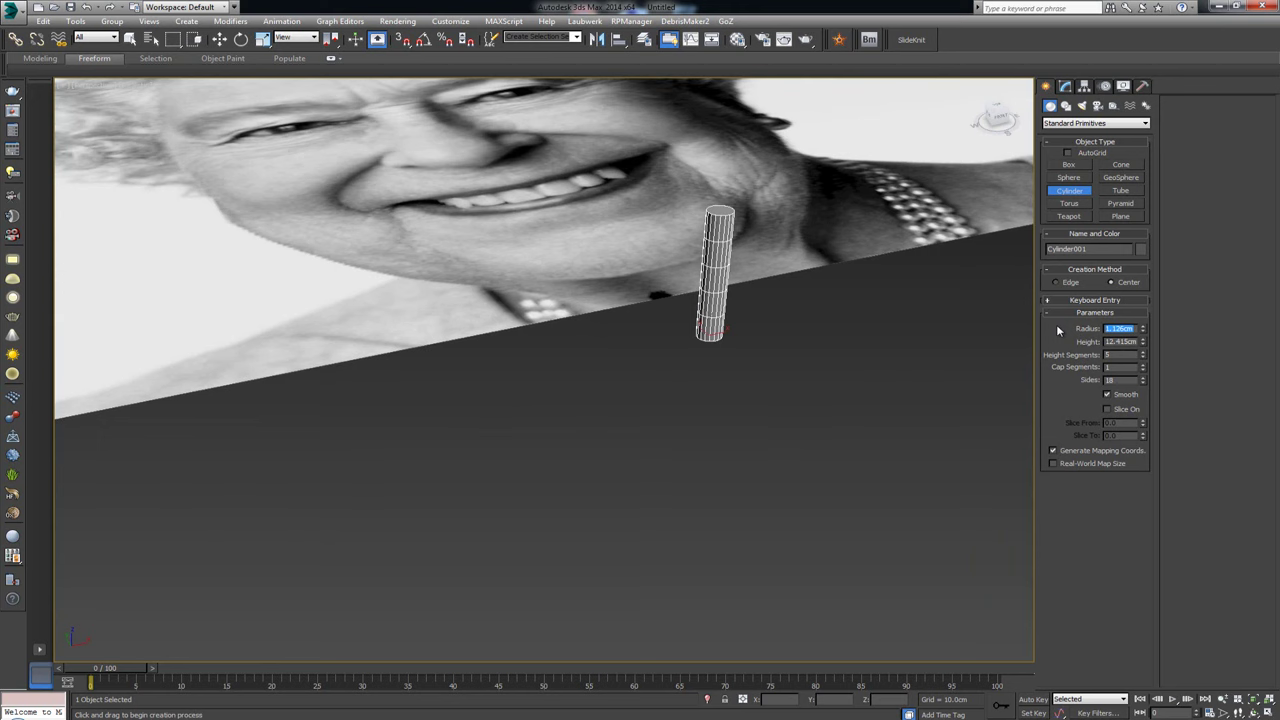
- Set the cylinder's radius to 5 cm and its height to 10 cm
{"action": "type", "text": "5"}
{"action": "key", "text": "Tab"}
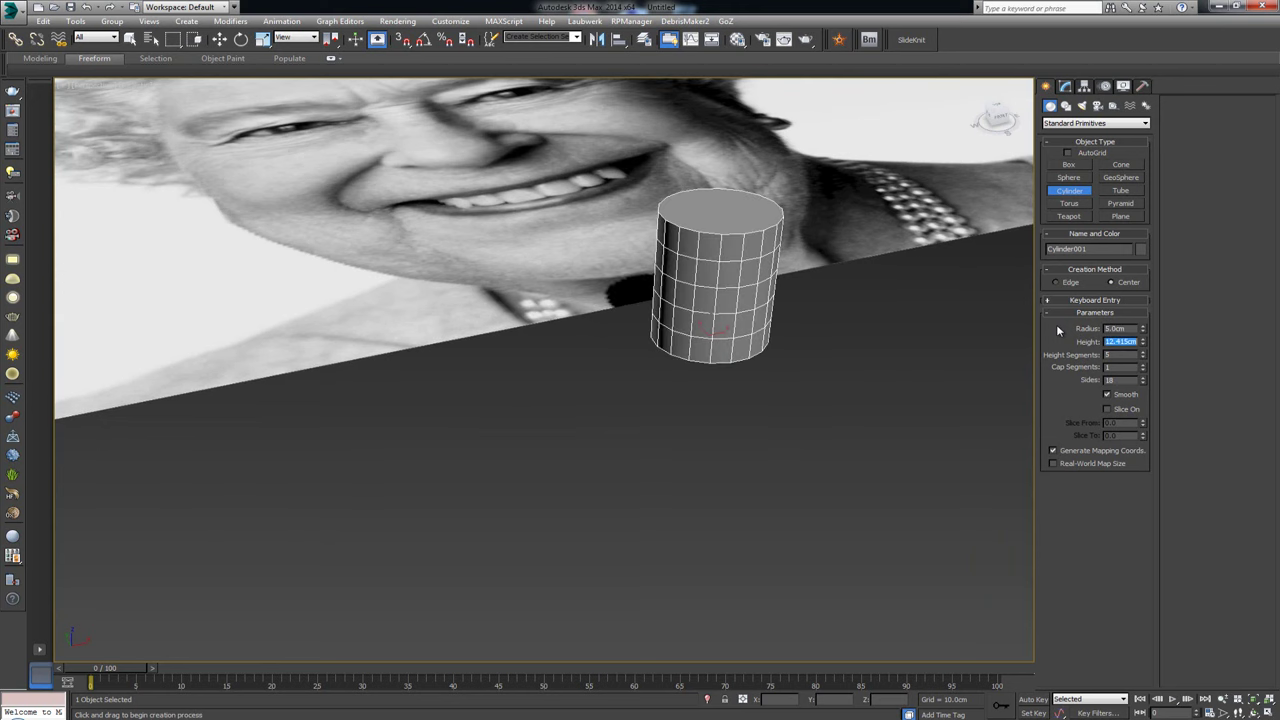
{"action": "type", "text": "10"}
{"action": "key", "text": "Return"}
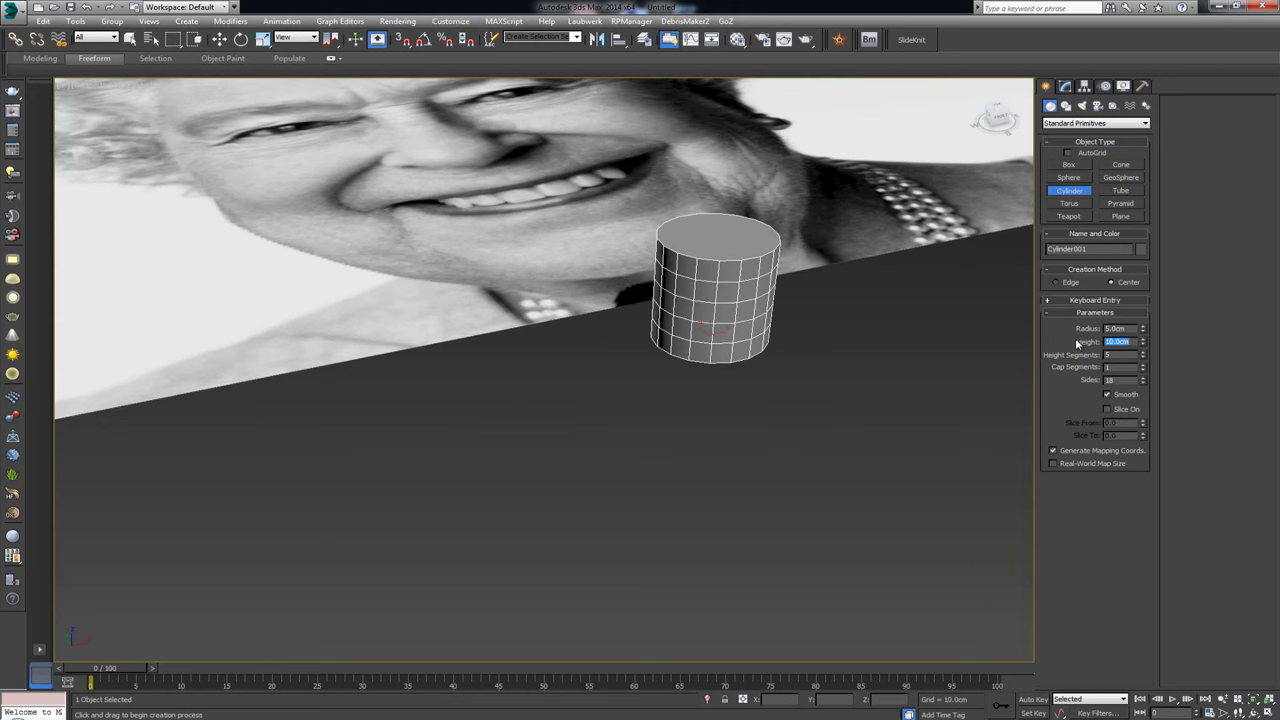
- Try a cylinder radius of 1 cm, settle on 0.5 cm, and reduce the height segments to 1
{"action": "key", "text": "shift+Tab"}
{"action": "type", "text": "1"}
{"action": "key", "text": "Return"}
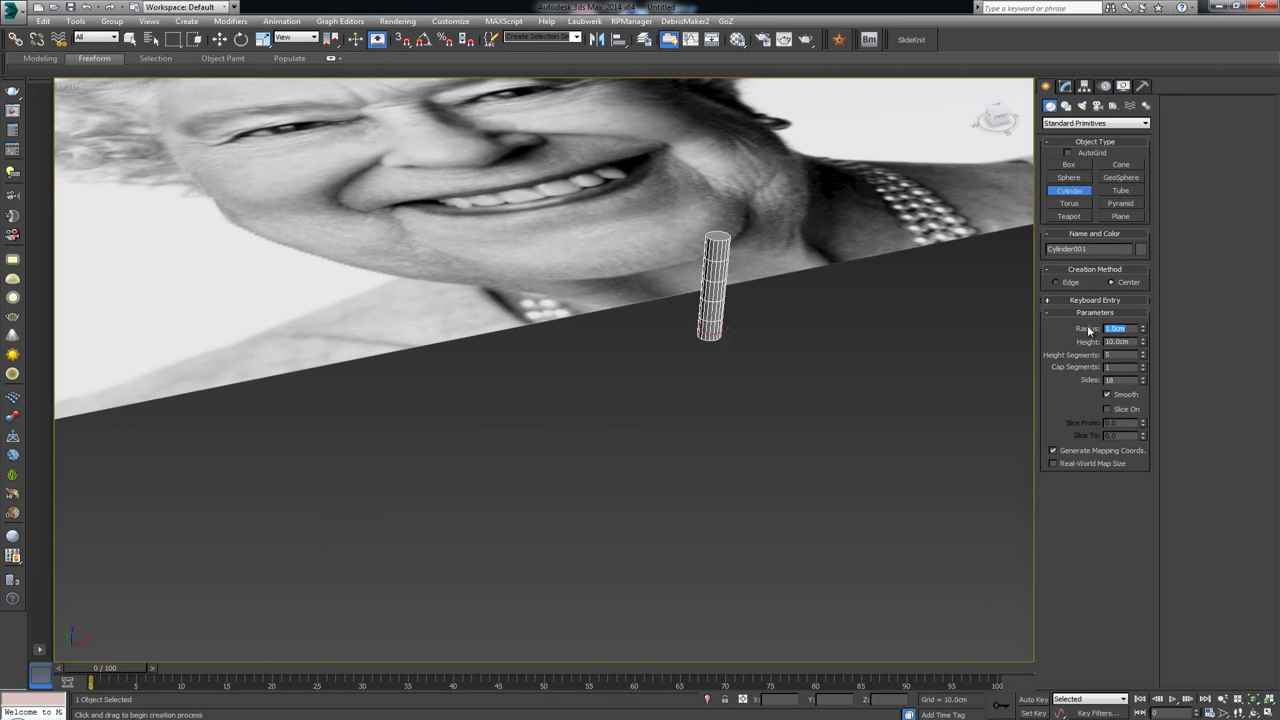
{"action": "type", "text": "0.5"}
{"action": "key", "text": "Return"}
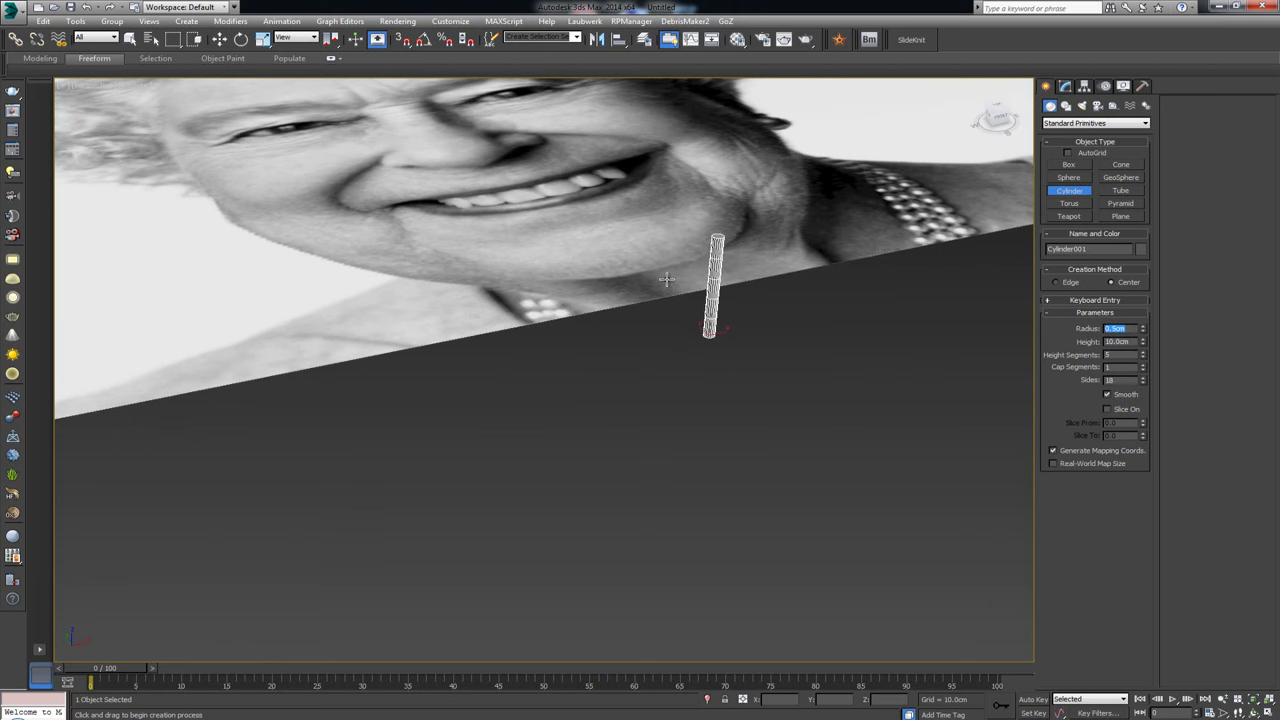
{"action": "middle_click_drag", "start_coordinate": [659, 274], "coordinate": [643, 317]}
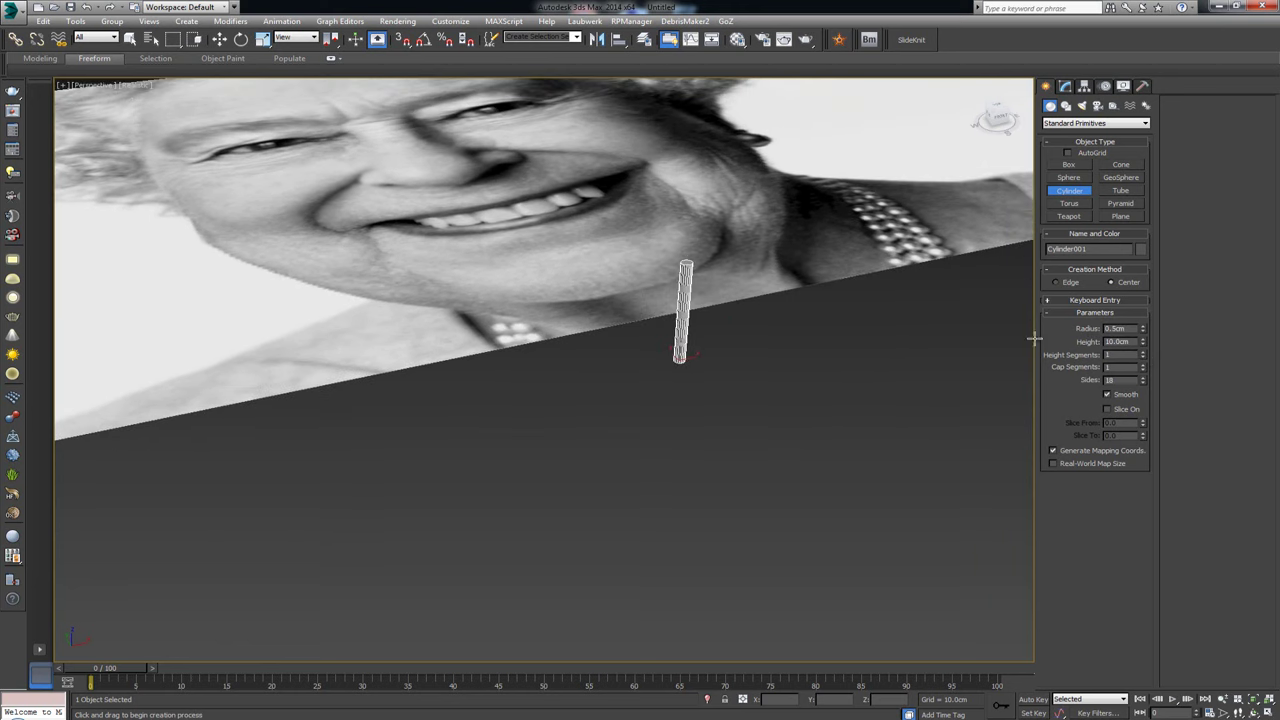
- Finish creating the cylinder and convert it to an Editable Poly
{"action": "key", "text": "z"}
{"action": "mouse_move", "coordinate": [620, 328]}
{"action": "middle_mouse_down", "text": "alt"}
{"action": "mouse_move", "coordinate": [626, 311]}
{"action": "mouse_move", "coordinate": [633, 326]}
{"action": "middle_mouse_up", "text": "alt"}
{"action": "key", "text": "w"}
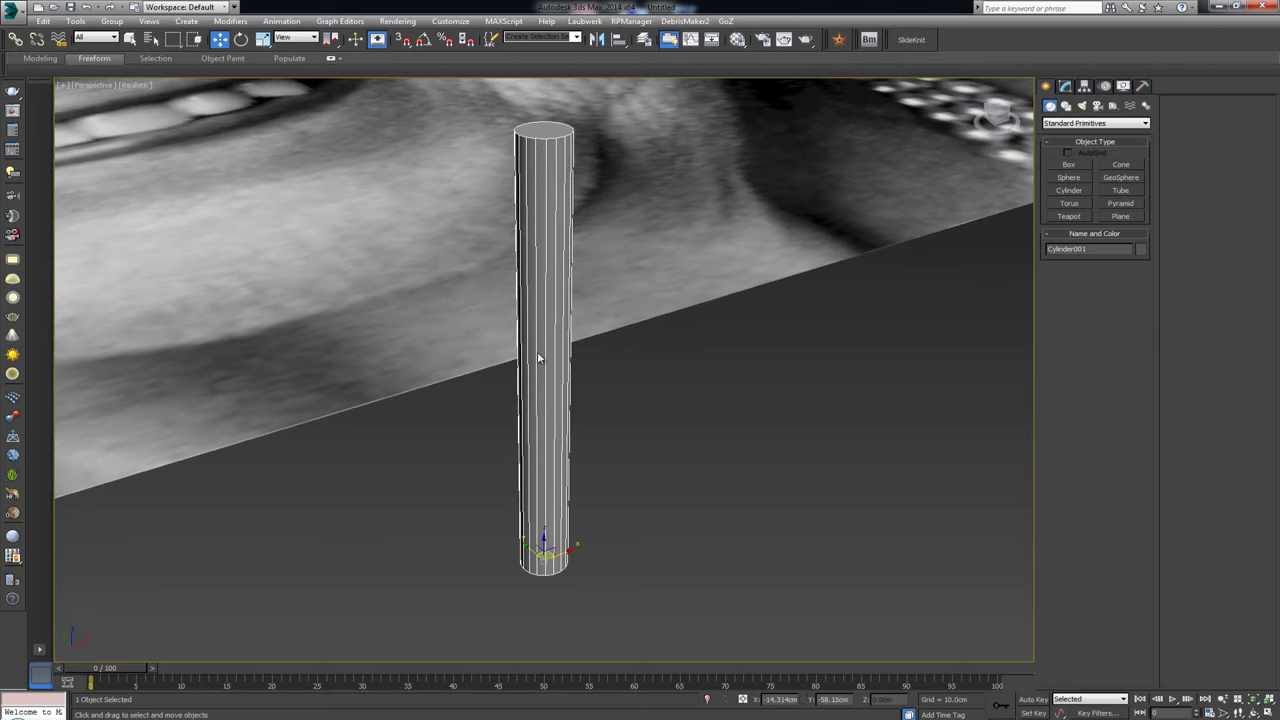
{"action": "right_click", "coordinate": [577, 405]}
{"action": "mouse_move", "coordinate": [672, 520]}
{"action": "left_click", "coordinate": [783, 529]}
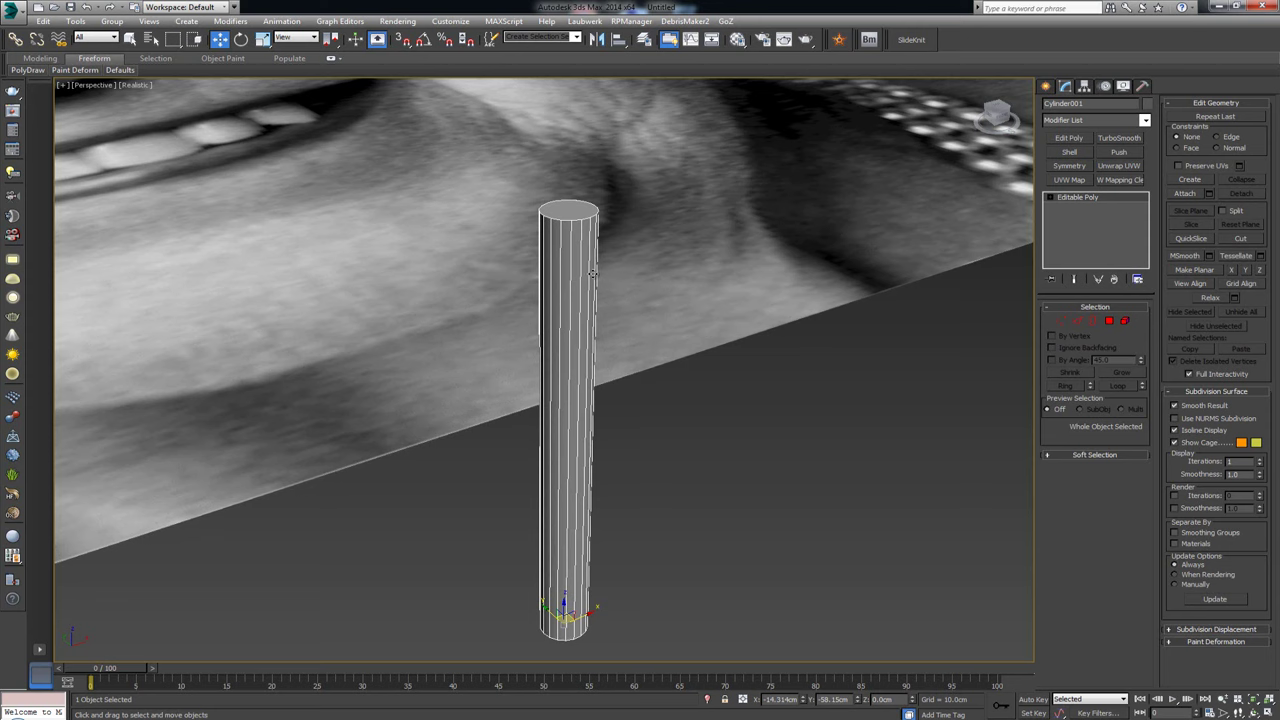
- Add one edge loop near the cylinder's upper end and another near its lower end with Swift Loop
{"action": "left_click", "coordinate": [334, 60]}
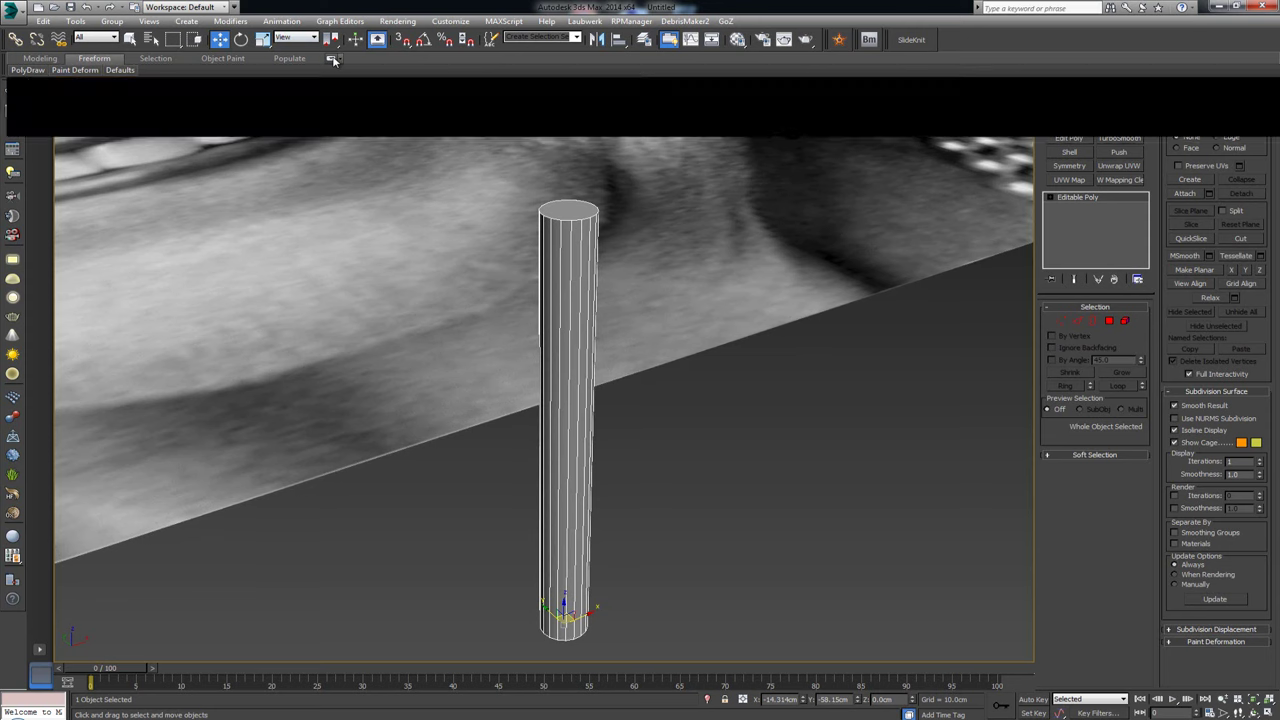
{"action": "left_click", "coordinate": [57, 60]}
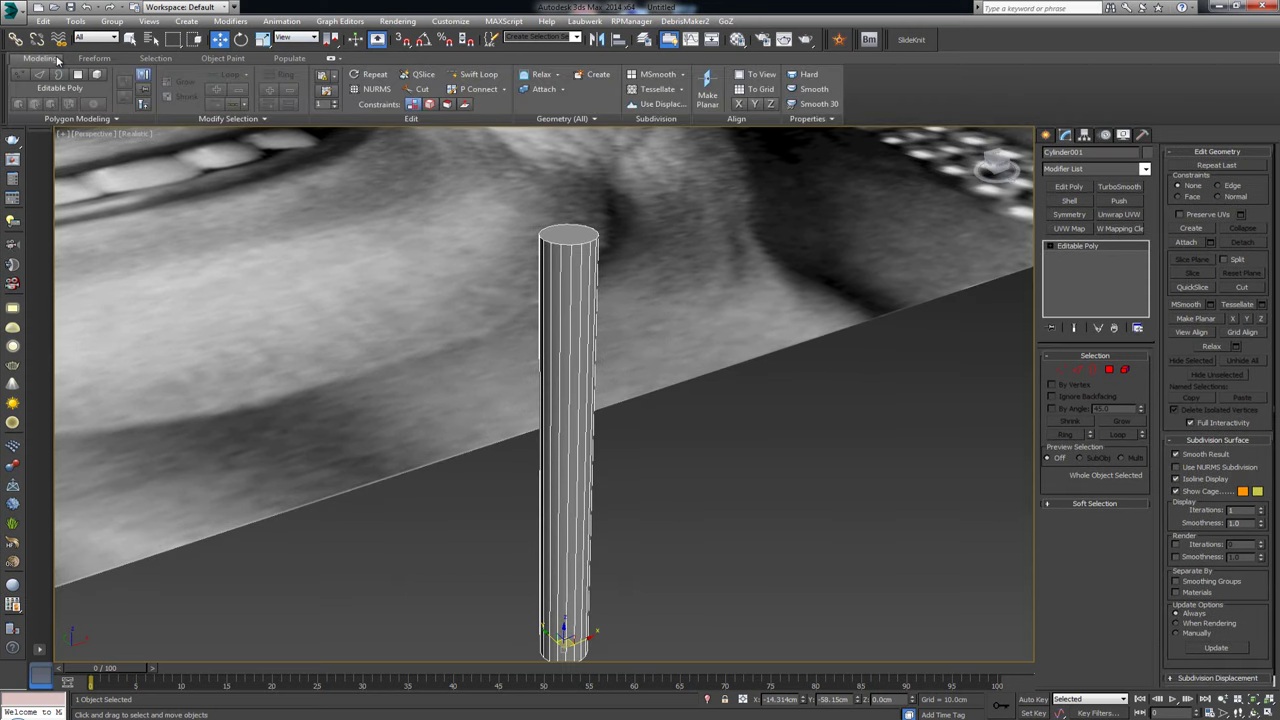
{"action": "left_click", "coordinate": [473, 74]}
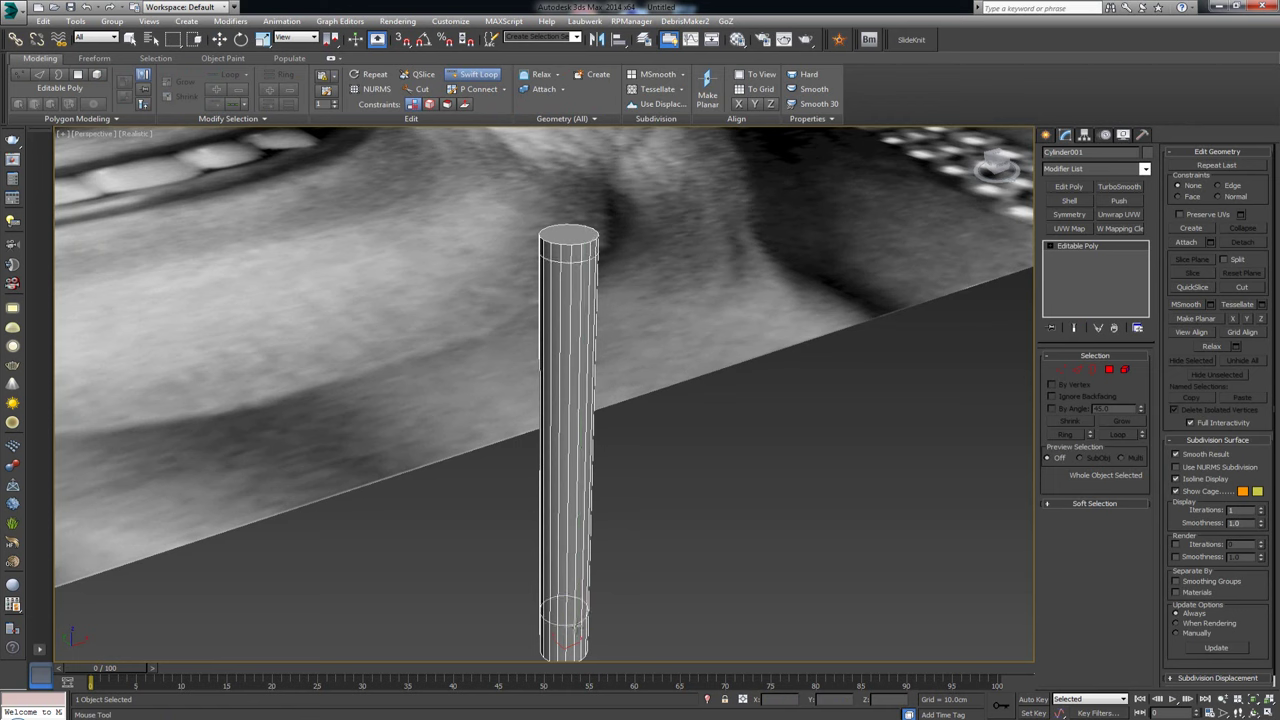
{"action": "right_click", "coordinate": [657, 574]}
- Select the band of side polygons at the cylinder's upper end and extrude it outward by Local Normal about 1.08 cm to form a screw head
{"action": "key", "text": "2"}
{"action": "double_click", "coordinate": [575, 254]}
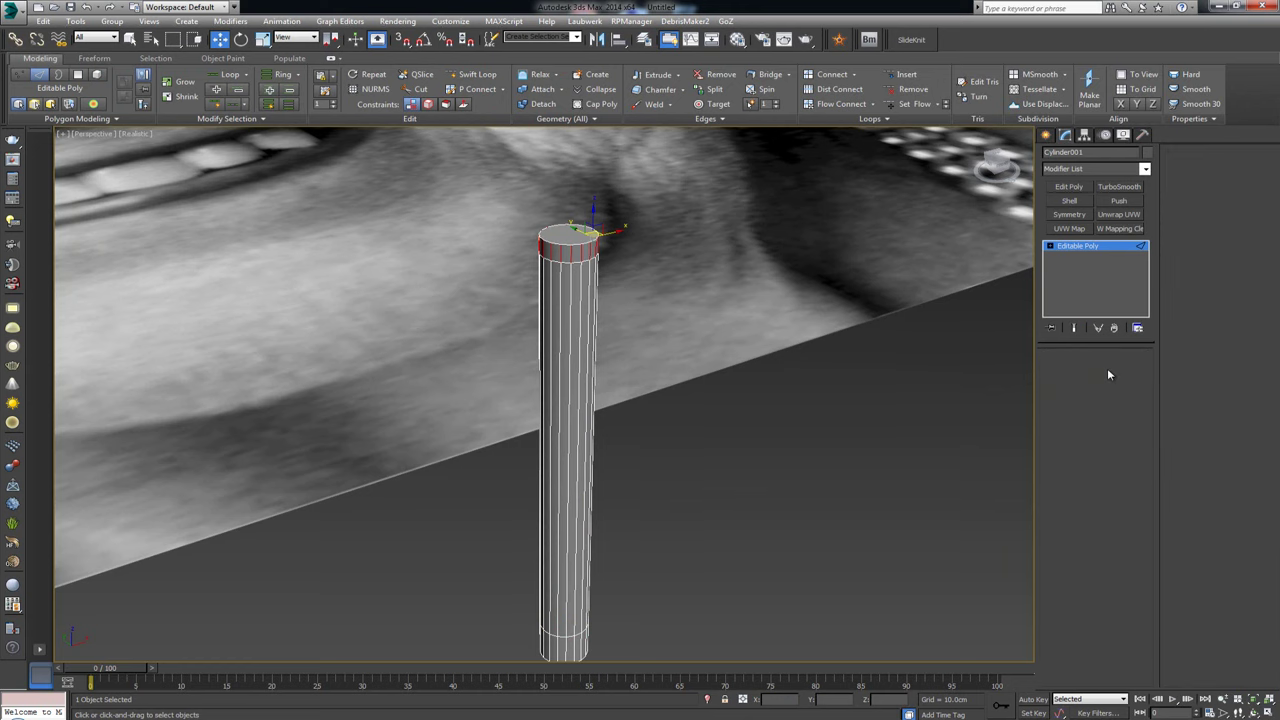
{"action": "left_click", "coordinate": [1108, 371]}
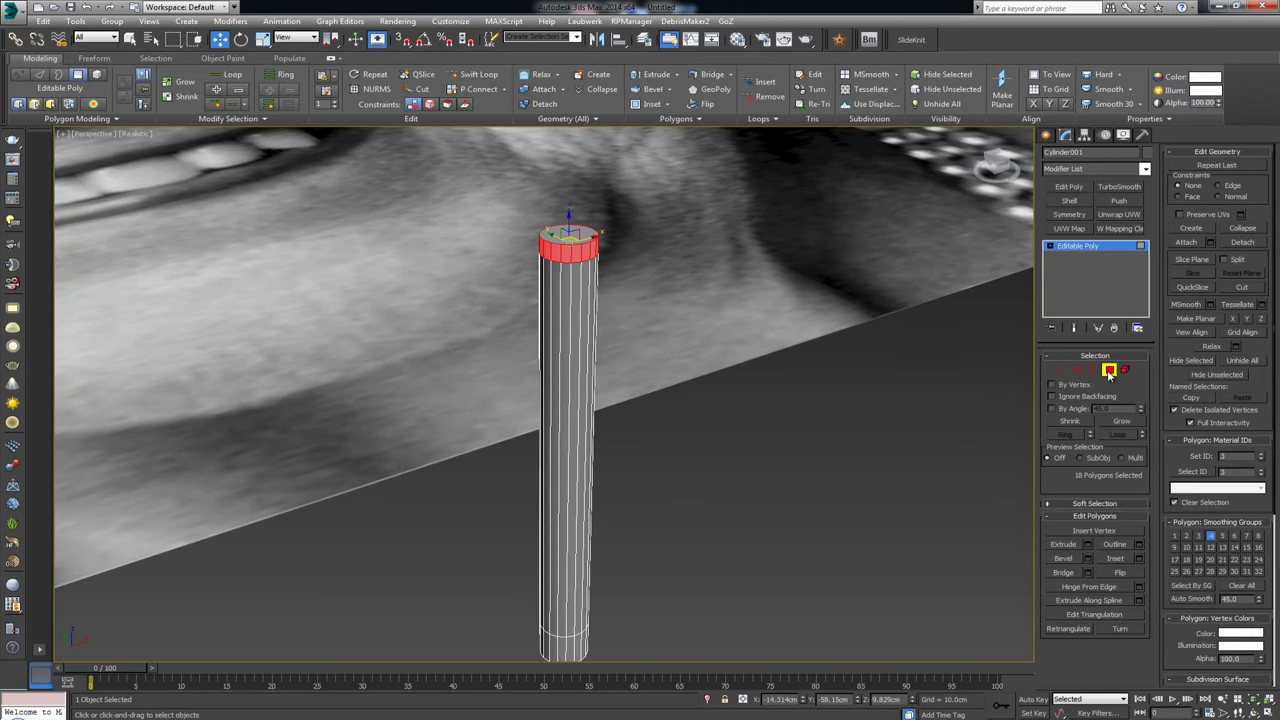
{"action": "left_click", "coordinate": [1088, 546]}
{"action": "left_click", "coordinate": [556, 401]}
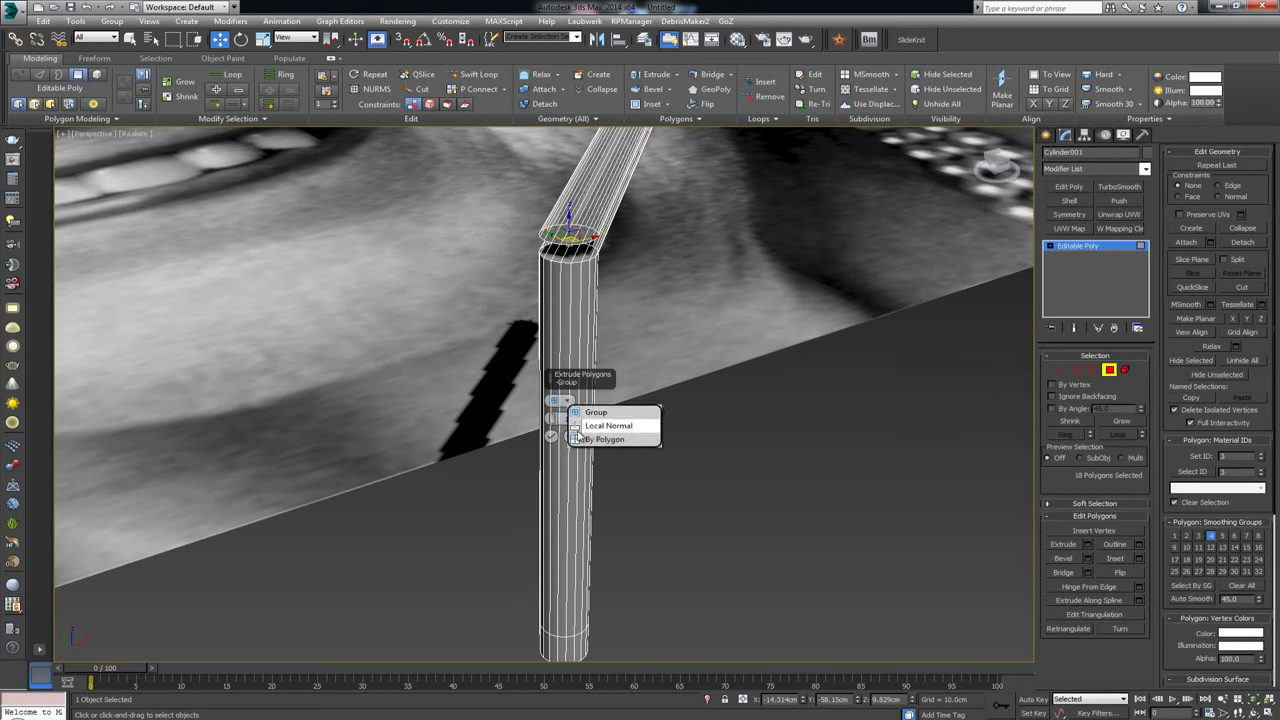
{"action": "left_click", "coordinate": [580, 439]}
{"action": "left_click_drag", "start_coordinate": [555, 428], "coordinate": [567, 471]}
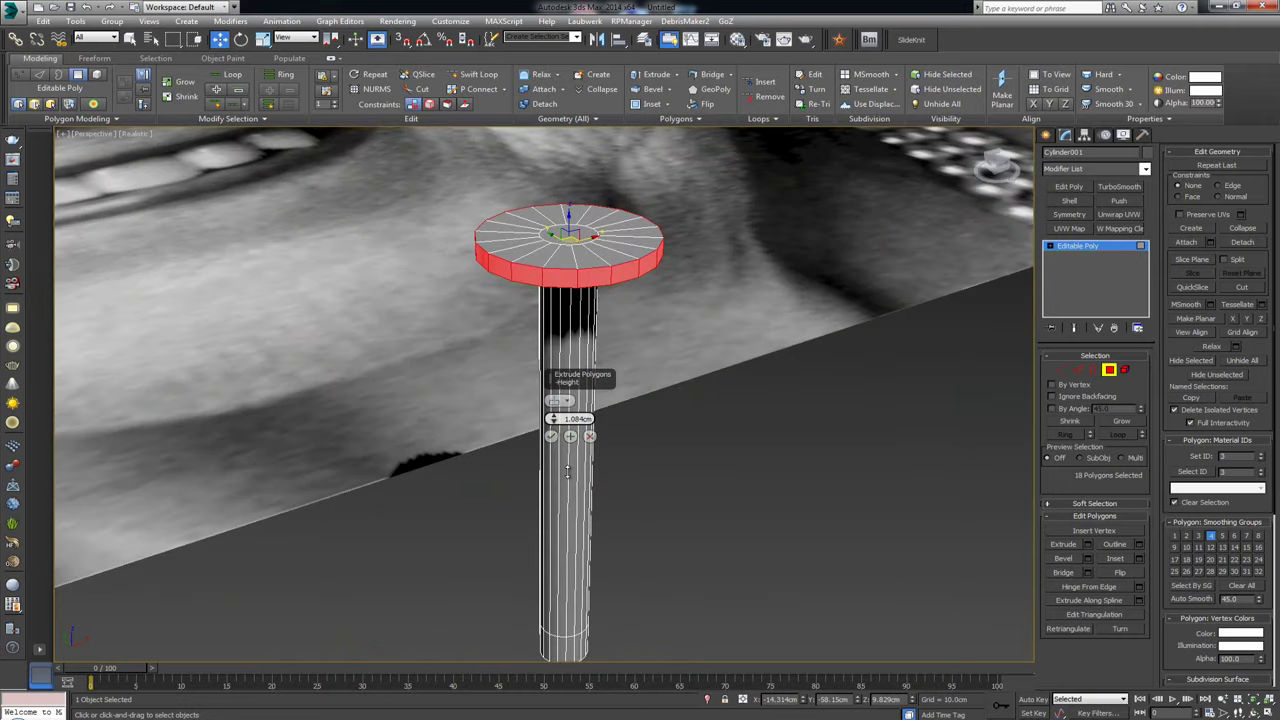
{"action": "left_click", "coordinate": [553, 436]}
{"action": "middle_click_drag", "start_coordinate": [588, 350], "coordinate": [590, 280]}
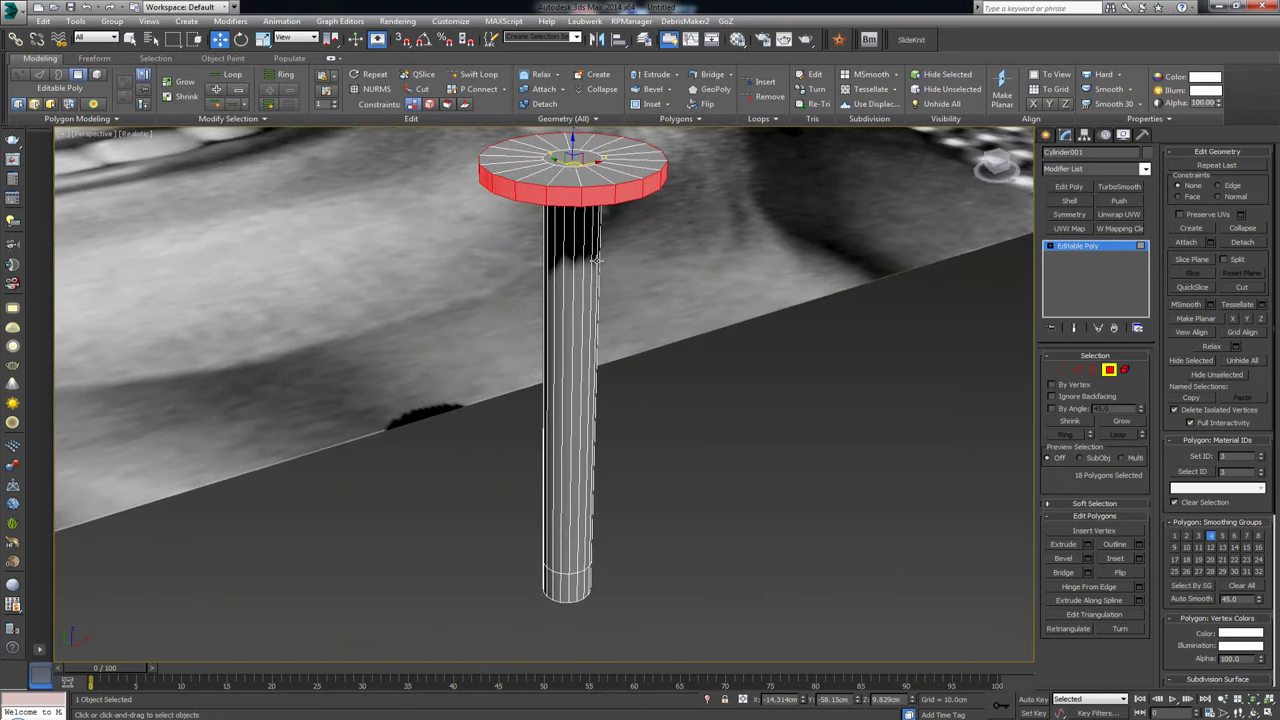
- Collapse the polygon at the centre of the screw head's top face into a single point
{"action": "left_click", "coordinate": [572, 160]}
{"action": "mouse_move", "coordinate": [596, 218]}
{"action": "middle_mouse_down", "text": "alt"}
{"action": "mouse_move", "coordinate": [596, 248]}
{"action": "mouse_move", "coordinate": [594, 231]}
{"action": "middle_mouse_up", "text": "alt"}
{"action": "middle_click_drag", "start_coordinate": [590, 155], "coordinate": [593, 229]}
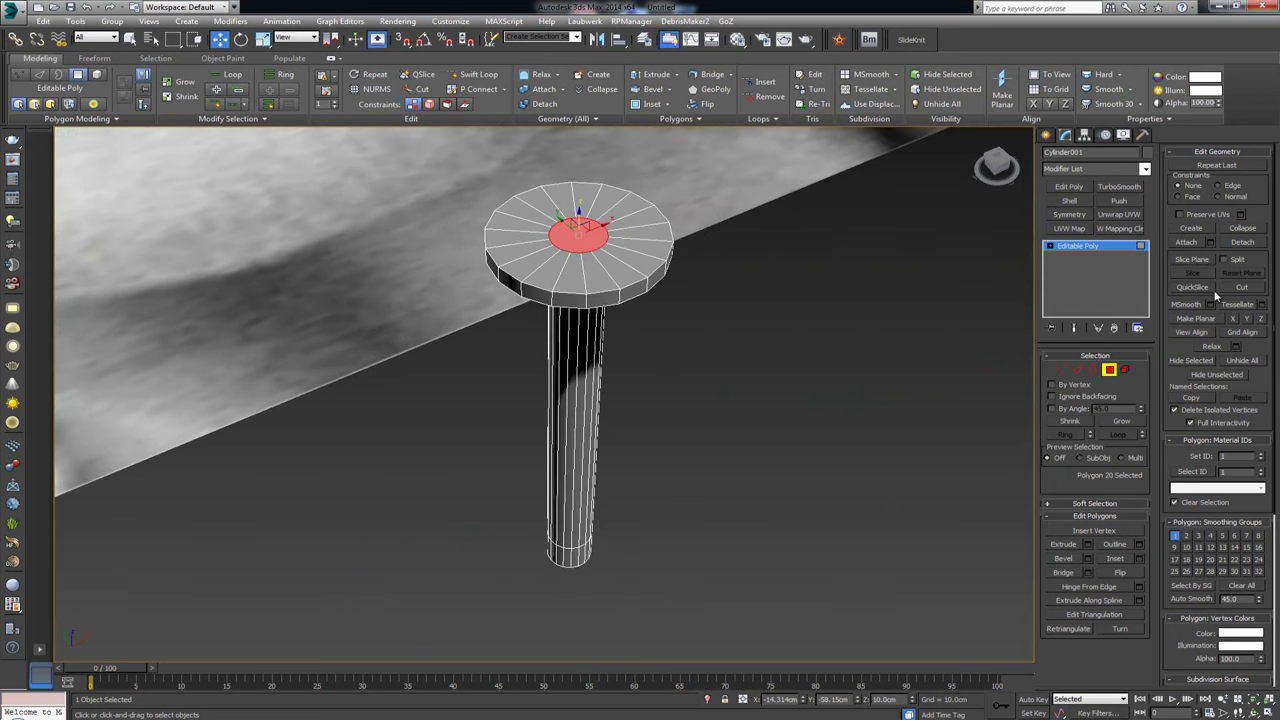
{"action": "left_click", "coordinate": [1253, 229]}
- Collapse the end polygon of the screw's shaft into a pointed tip and finish the polygon editing
{"action": "middle_click_drag", "start_coordinate": [698, 414], "coordinate": [723, 291], "text": "alt"}
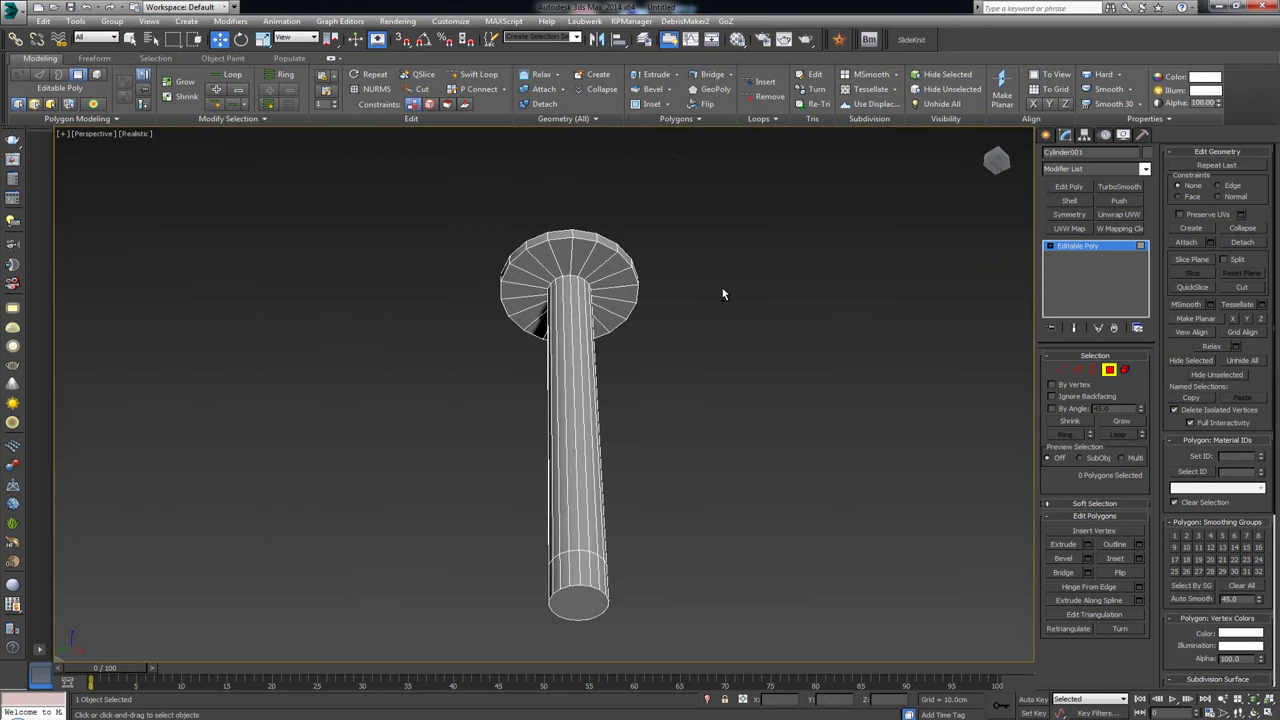
{"action": "left_click", "coordinate": [583, 607]}
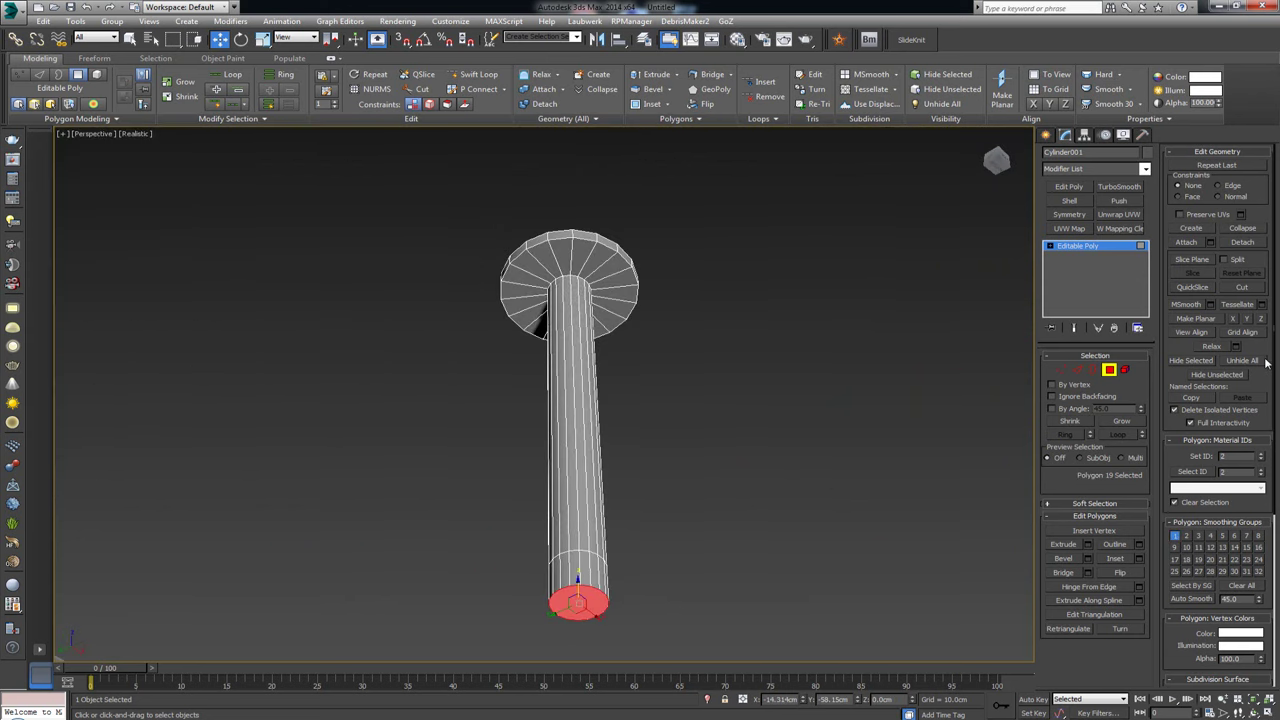
{"action": "left_click", "coordinate": [1251, 231]}
{"action": "middle_click_drag", "start_coordinate": [857, 309], "coordinate": [837, 391], "text": "alt"}
{"action": "left_click", "coordinate": [1120, 371]}
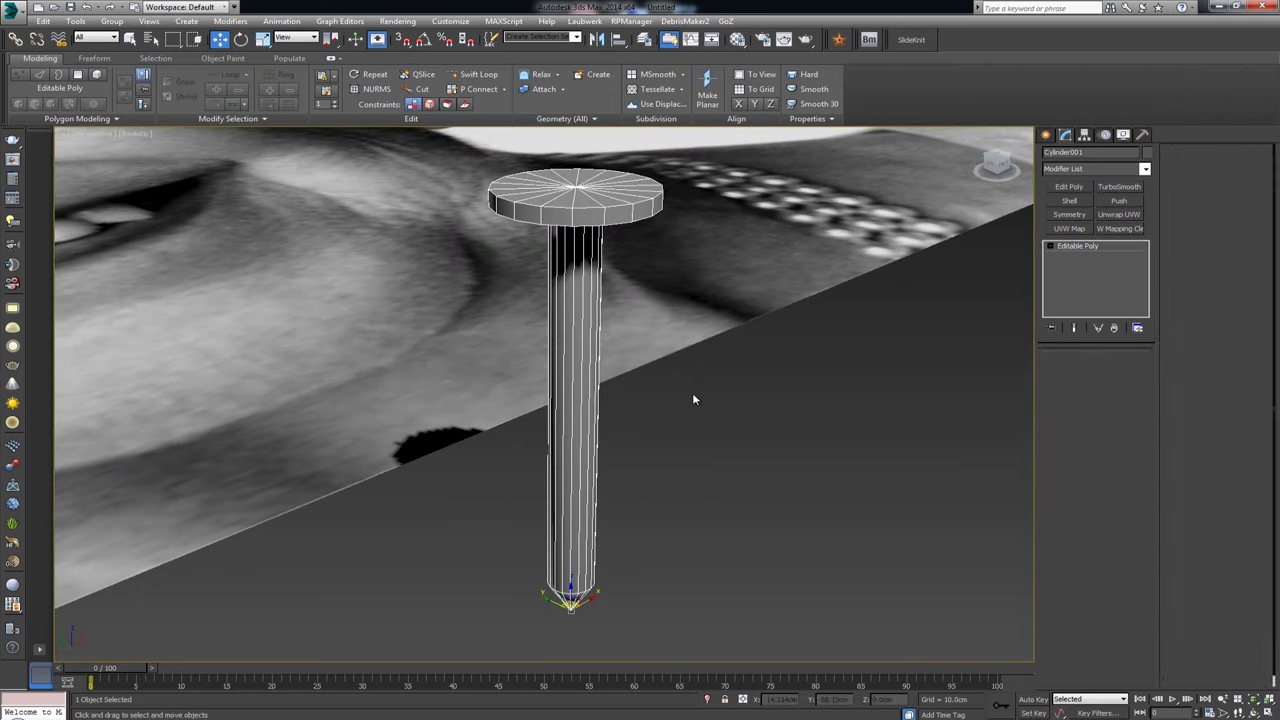
{"action": "left_click", "coordinate": [761, 457]}
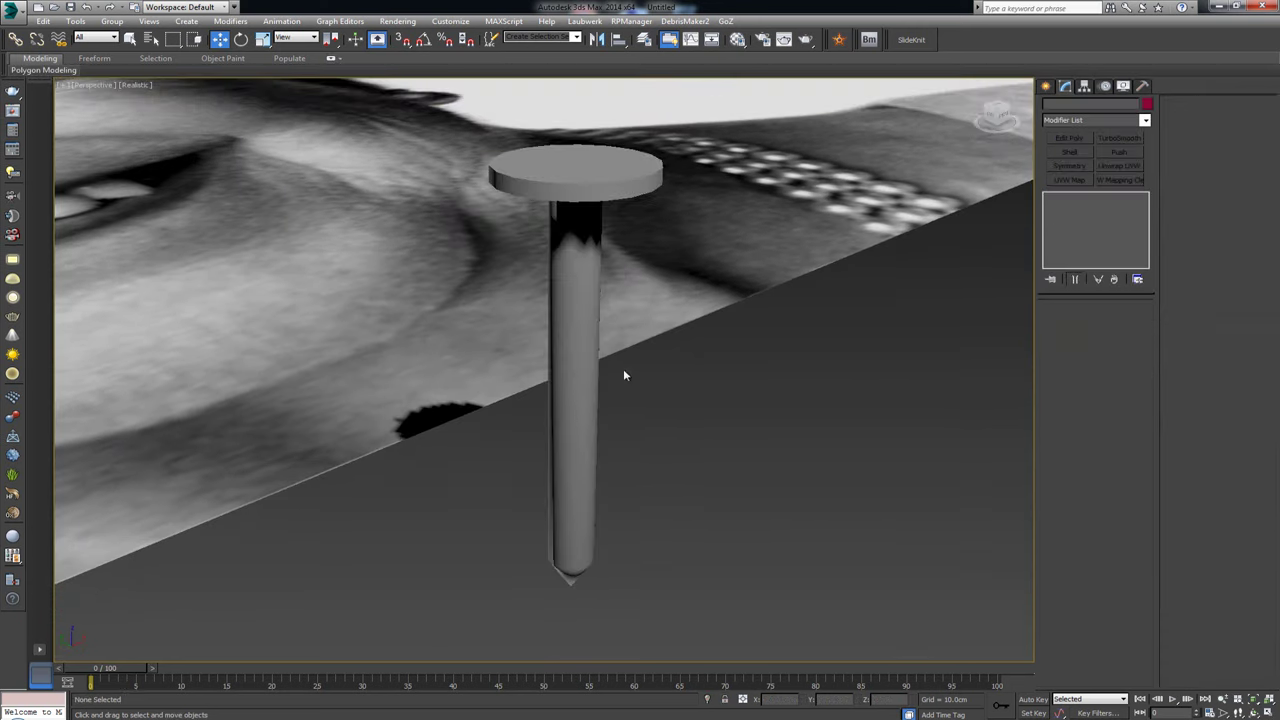
- Scale the whole screw down uniformly to about 39 percent
{"action": "scroll", "coordinate": [647, 410], "scroll_direction": "down", "scroll_amount": 4}
{"action": "left_click", "coordinate": [625, 433]}
{"action": "middle_click_drag", "start_coordinate": [625, 433], "coordinate": [690, 390], "text": "alt"}
{"action": "key", "text": "r"}
{"action": "left_click_drag", "start_coordinate": [531, 528], "coordinate": [602, 655]}
{"action": "key", "text": "z"}
{"action": "key", "text": "w"}
- Stretch the screw along Z, first to about 83 percent, and settle on a Z scale of about 48 percent
{"action": "middle_click_drag", "start_coordinate": [618, 534], "coordinate": [575, 505], "text": "alt"}
{"action": "key", "text": "r"}
{"action": "left_click_drag", "start_coordinate": [573, 485], "coordinate": [575, 446]}
{"action": "middle_click_drag", "start_coordinate": [628, 453], "coordinate": [603, 514], "text": "alt"}
{"action": "key", "text": "r"}
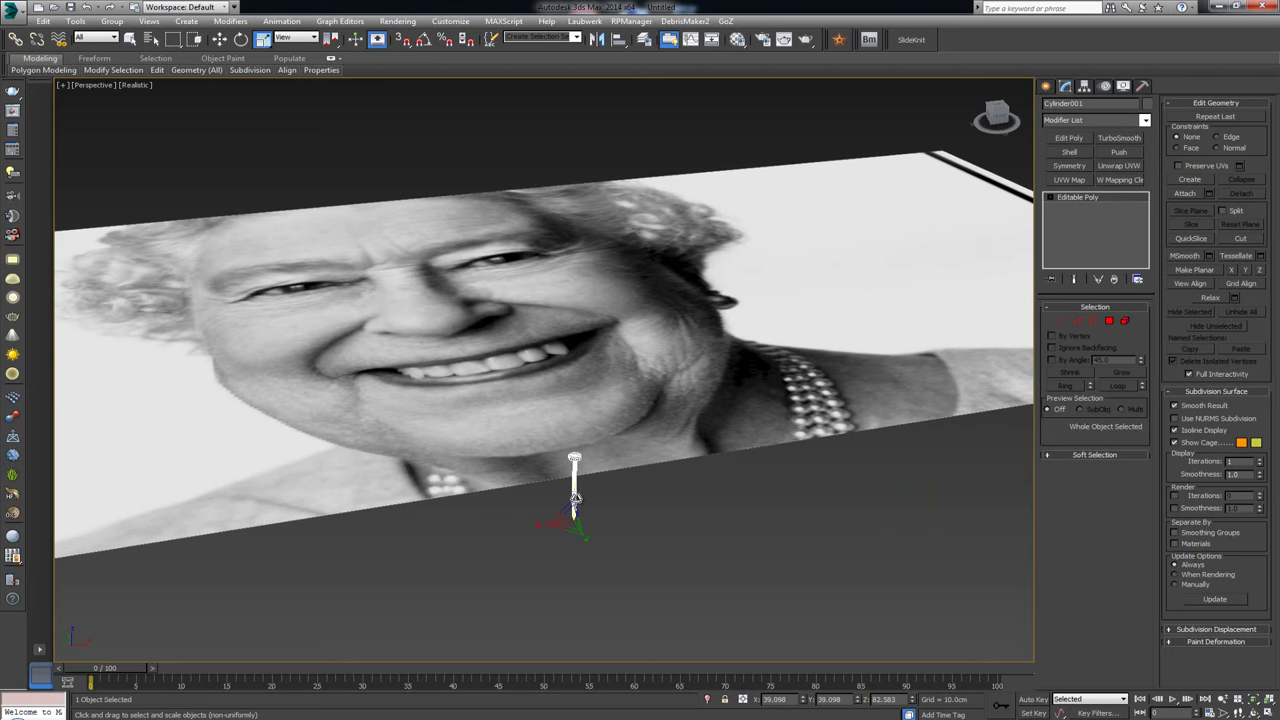
{"action": "left_click_drag", "start_coordinate": [575, 497], "coordinate": [582, 530]}
{"action": "key", "text": "r"}
{"action": "key", "text": "z"}
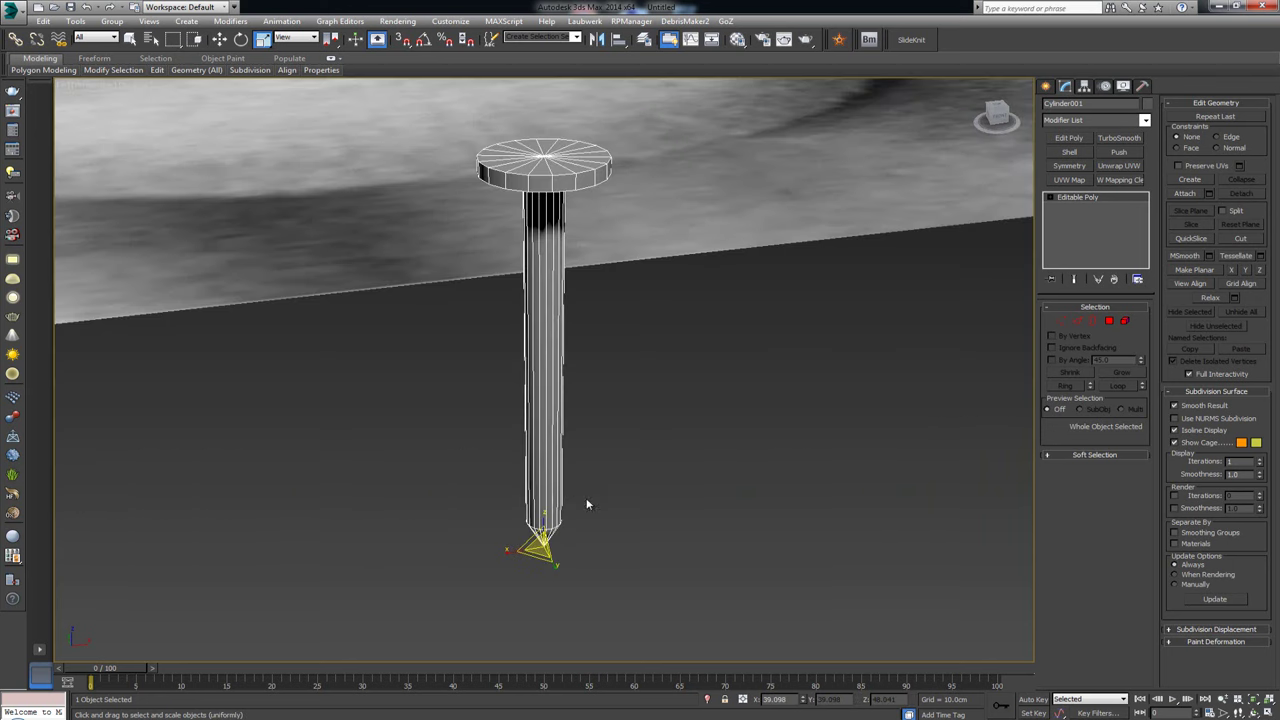
- Scale the screw down further uniformly so it is tiny compared with the portrait plane, and deselect it
{"action": "scroll", "coordinate": [569, 476], "scroll_direction": "down", "scroll_amount": 5}
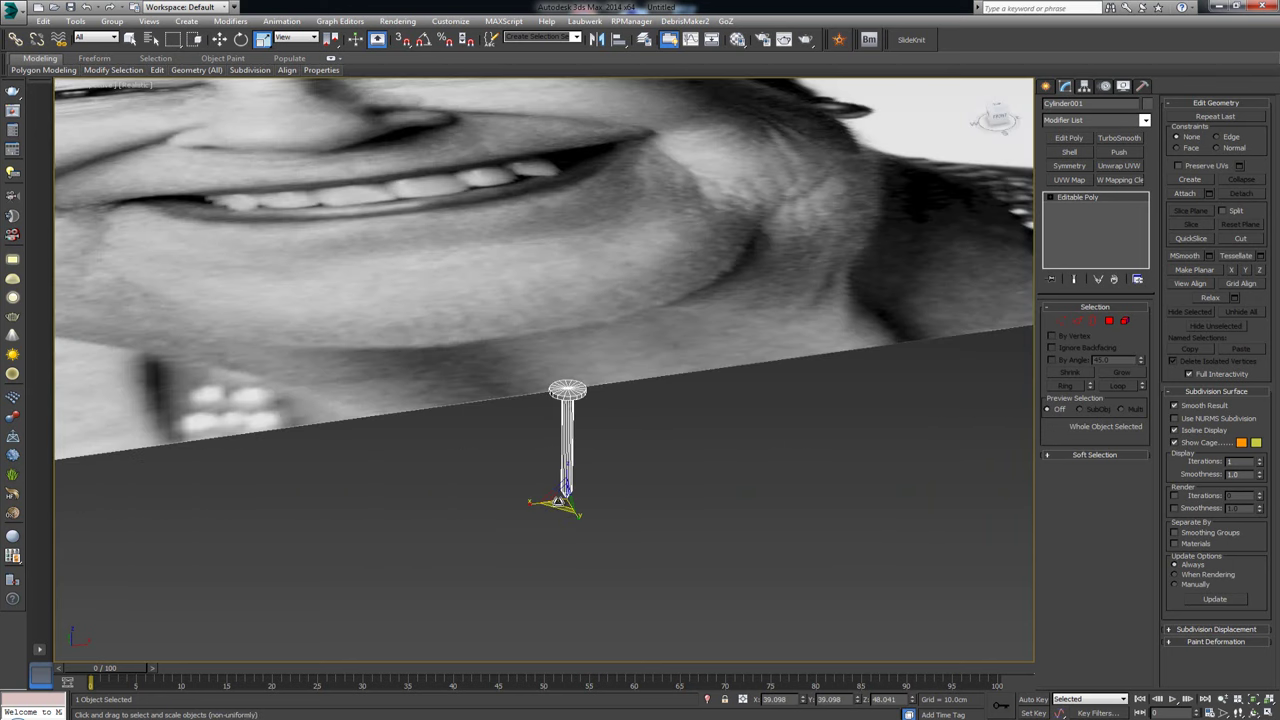
{"action": "left_click_drag", "start_coordinate": [560, 497], "coordinate": [563, 531]}
{"action": "key", "text": "w"}
{"action": "middle_click_drag", "start_coordinate": [582, 455], "coordinate": [624, 471], "text": "alt"}
{"action": "left_click", "coordinate": [645, 537]}
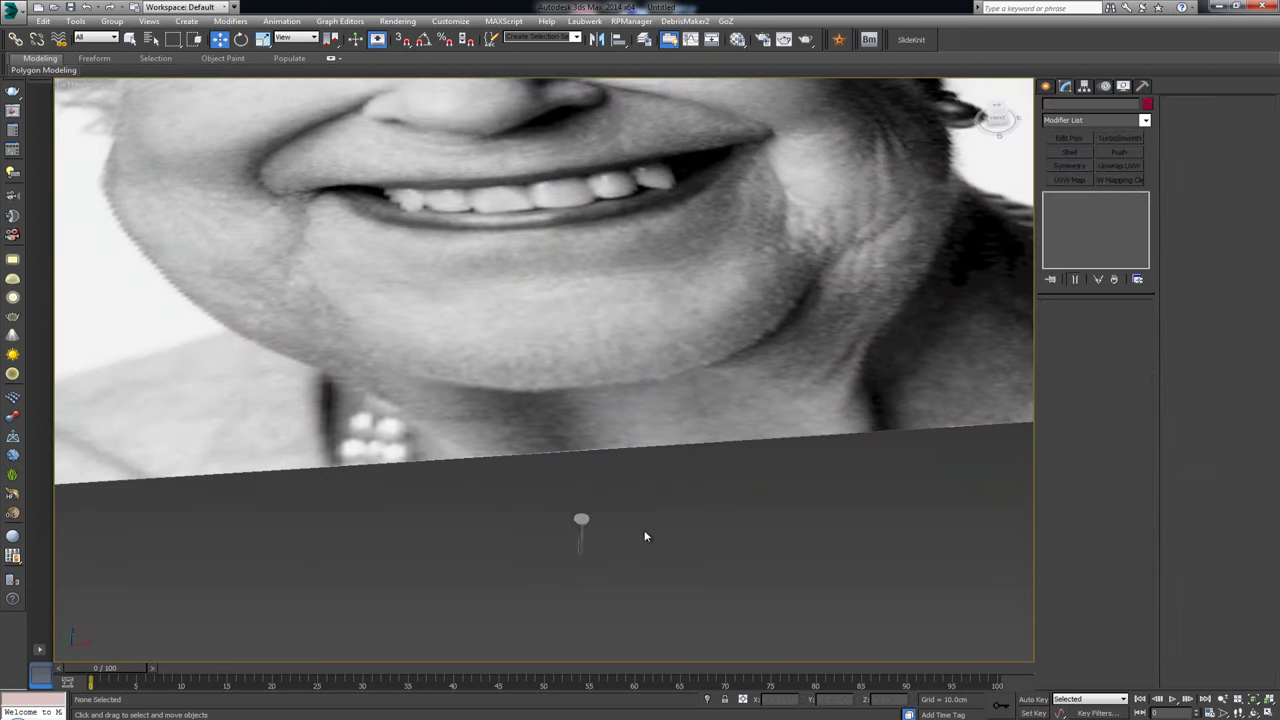
- Apply Reset XForm to the screw and convert it to an Editable Poly again
{"action": "left_click", "coordinate": [578, 549]}
{"action": "middle_click_drag", "start_coordinate": [578, 549], "coordinate": [718, 480], "text": "alt"}
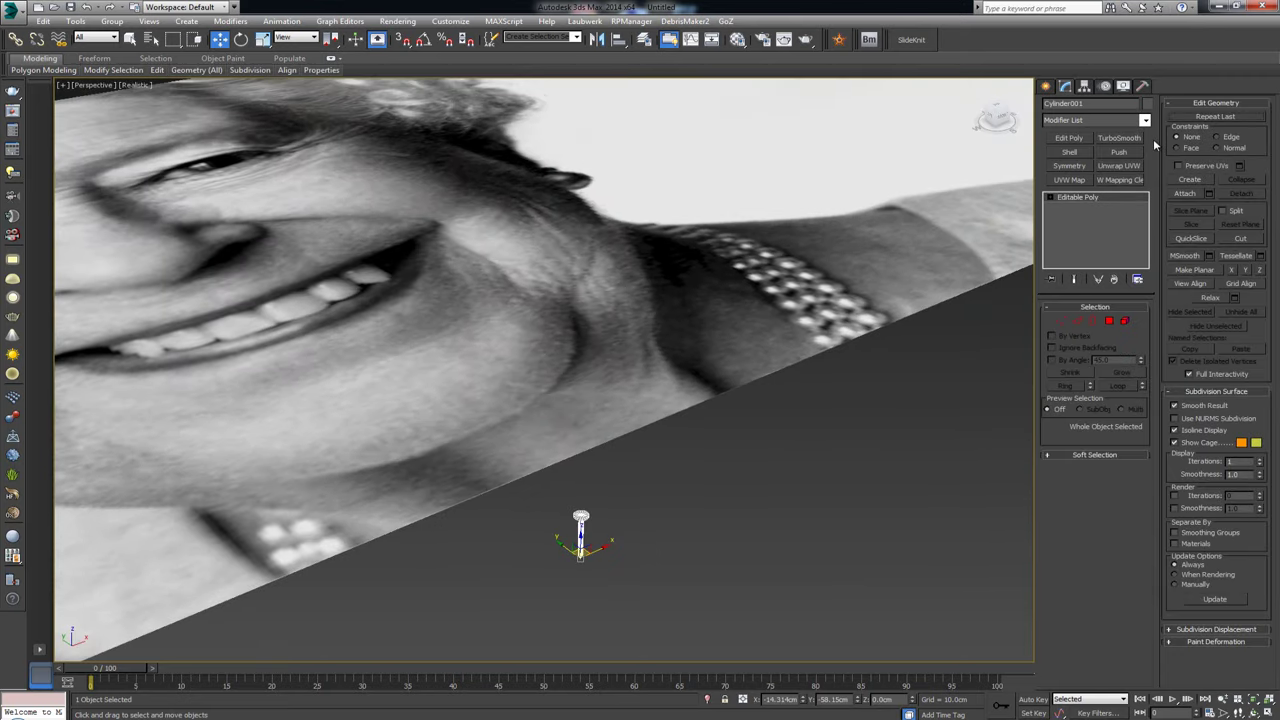
{"action": "left_click", "coordinate": [1143, 88]}
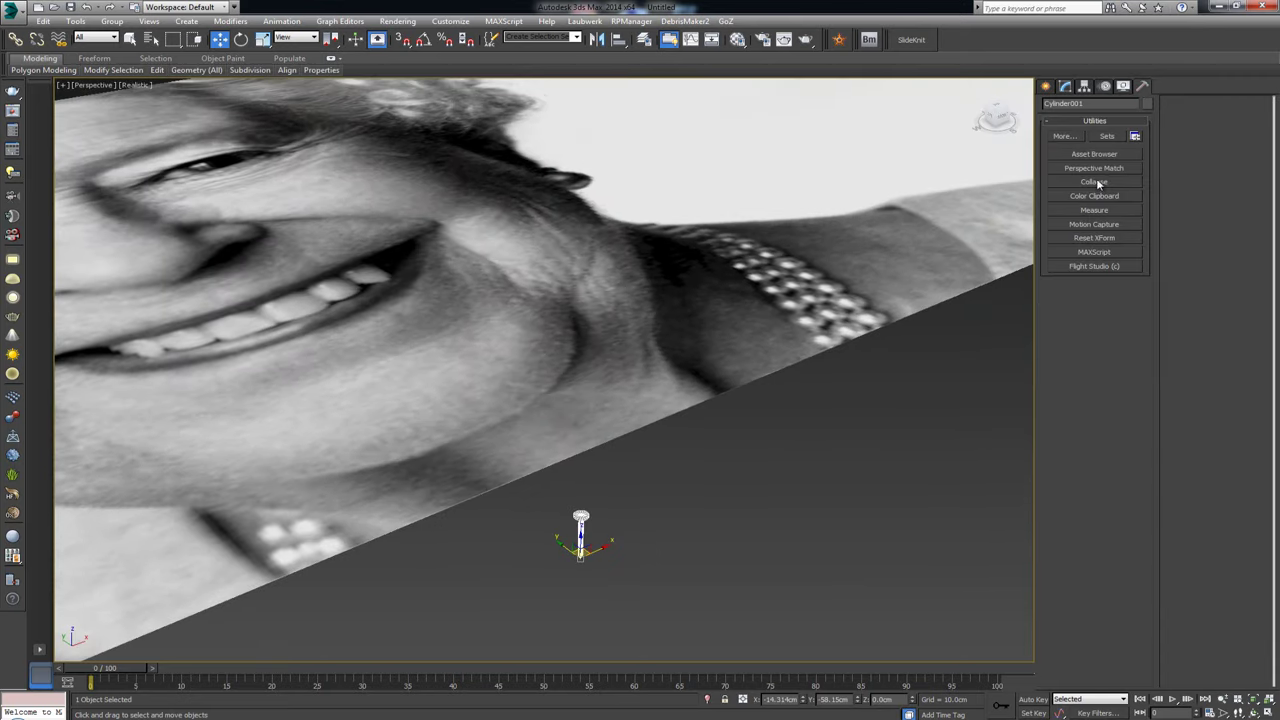
{"action": "left_click", "coordinate": [1099, 238]}
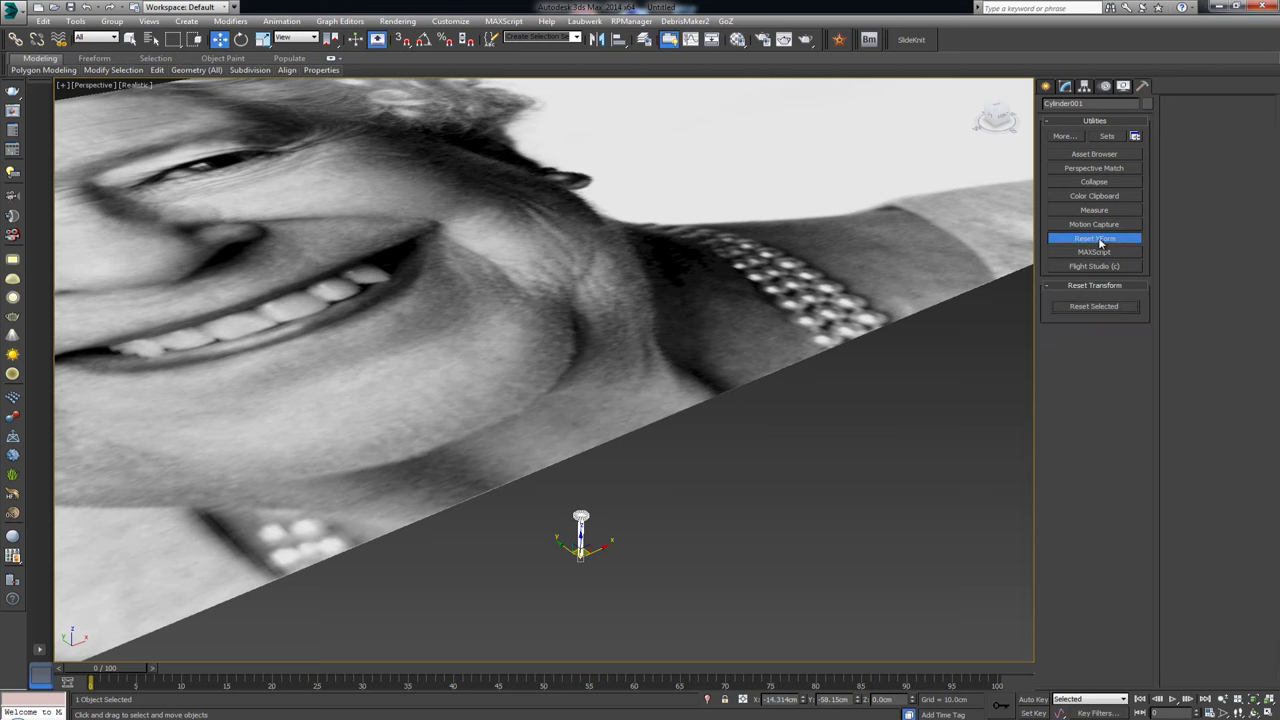
{"action": "right_click", "coordinate": [578, 540]}
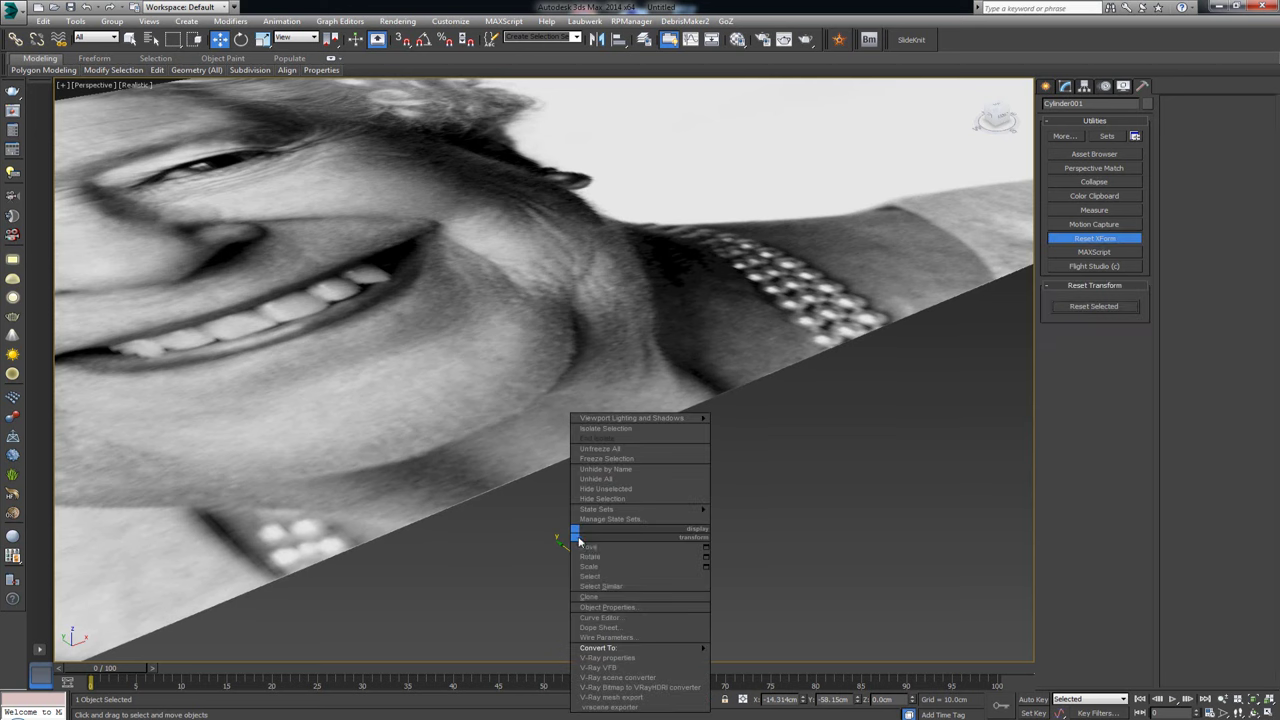
{"action": "mouse_move", "coordinate": [665, 648]}
{"action": "left_click", "coordinate": [789, 658]}
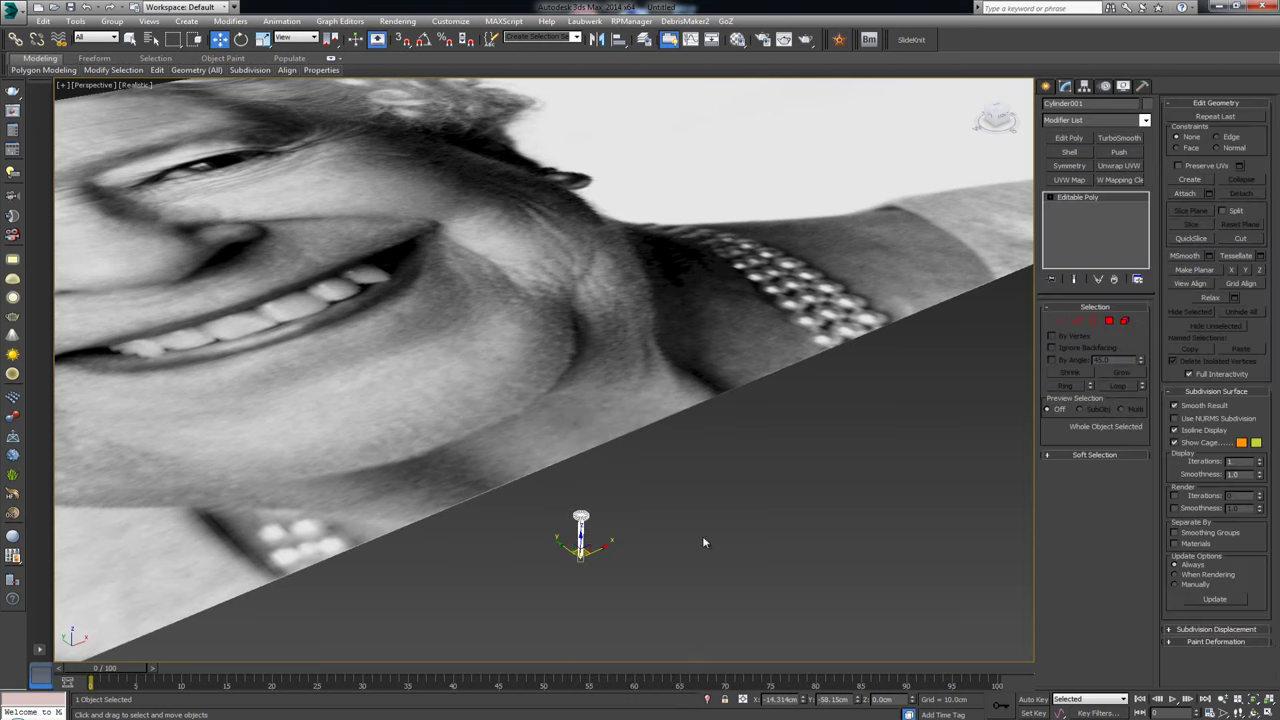
- Create a Forest Pro object in Generate mode with the portrait plane as its scattering surface
{"action": "middle_click_drag", "start_coordinate": [606, 490], "coordinate": [555, 541], "text": "alt"}
{"action": "scroll", "coordinate": [565, 464], "scroll_direction": "down", "scroll_amount": 2}
{"action": "scroll", "coordinate": [555, 546], "scroll_direction": "down", "scroll_amount": 5}
{"action": "middle_click_drag", "start_coordinate": [570, 528], "coordinate": [668, 451], "text": "alt"}
{"action": "left_click", "coordinate": [598, 544]}
{"action": "left_click", "coordinate": [522, 433]}
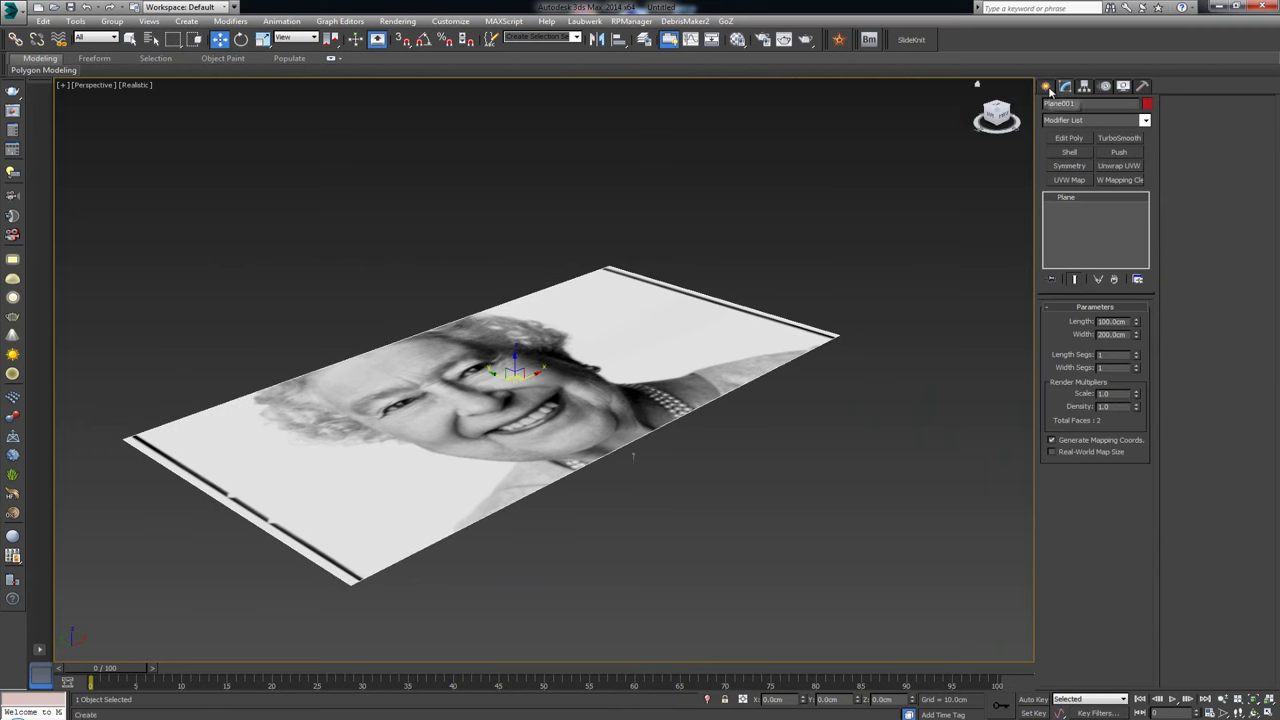
{"action": "left_click", "coordinate": [1047, 87]}
{"action": "left_click", "coordinate": [1080, 123]}
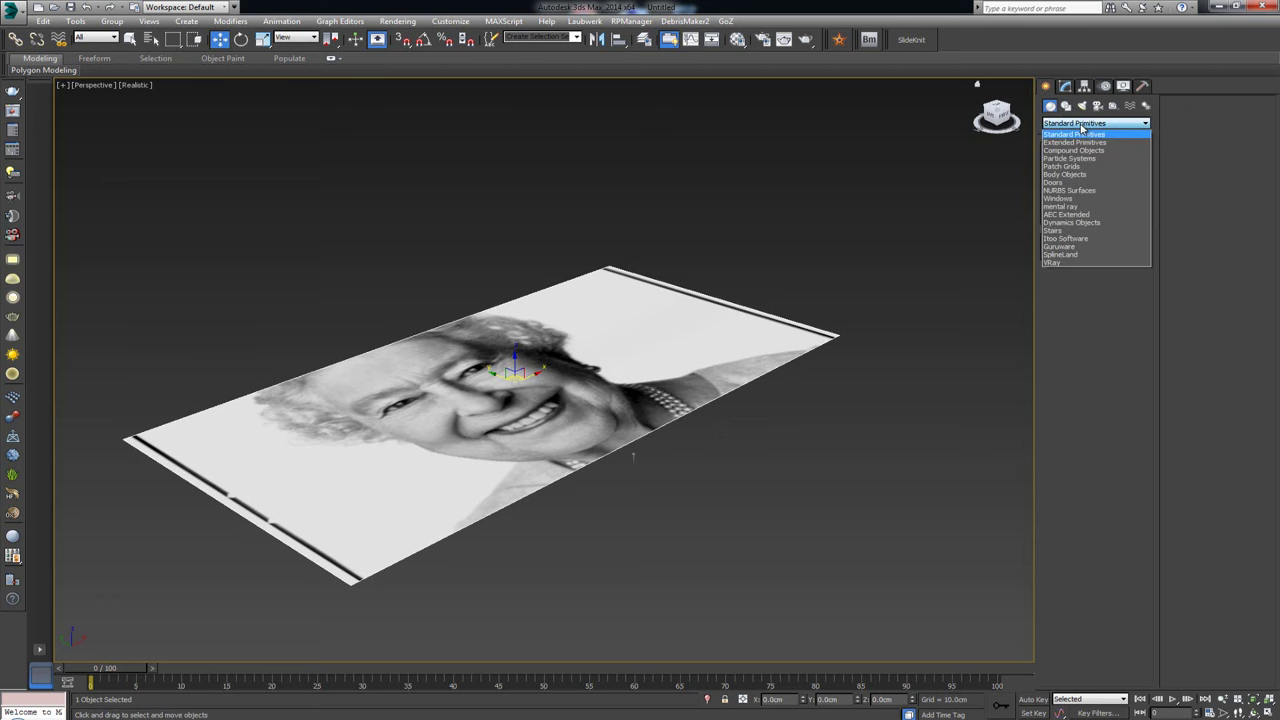
{"action": "left_click", "coordinate": [1068, 239]}
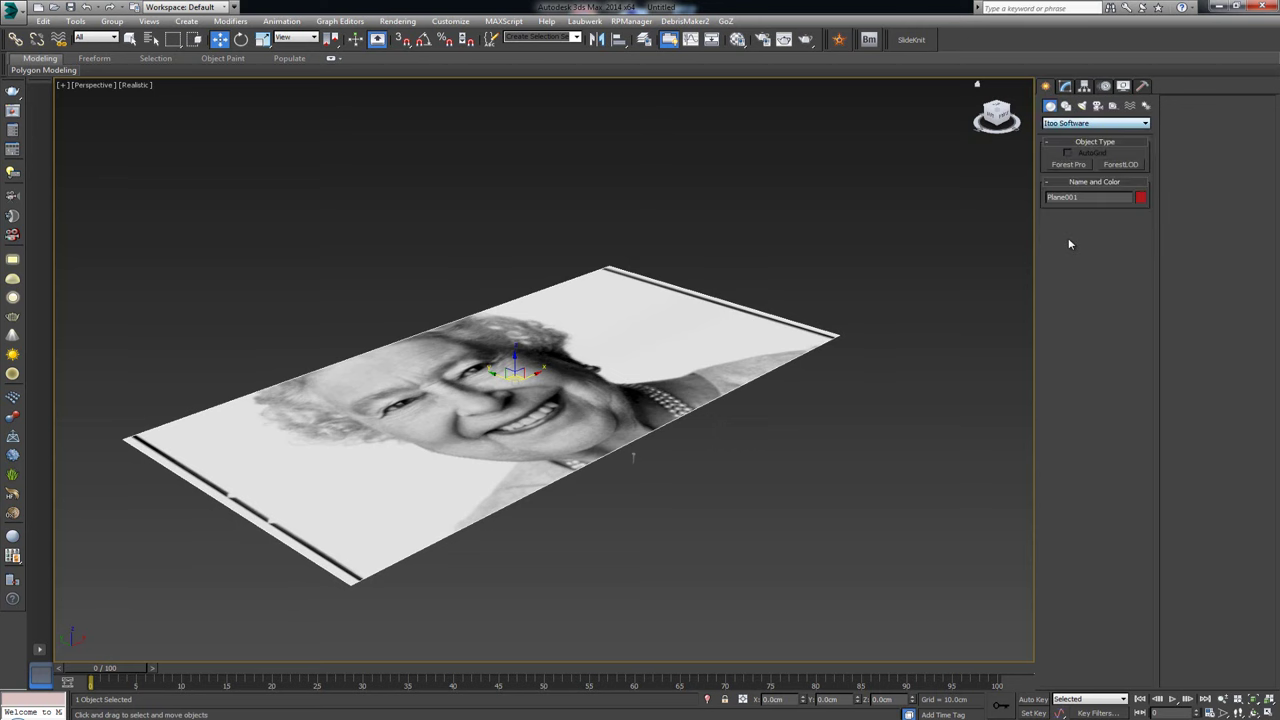
{"action": "left_click", "coordinate": [1071, 165]}
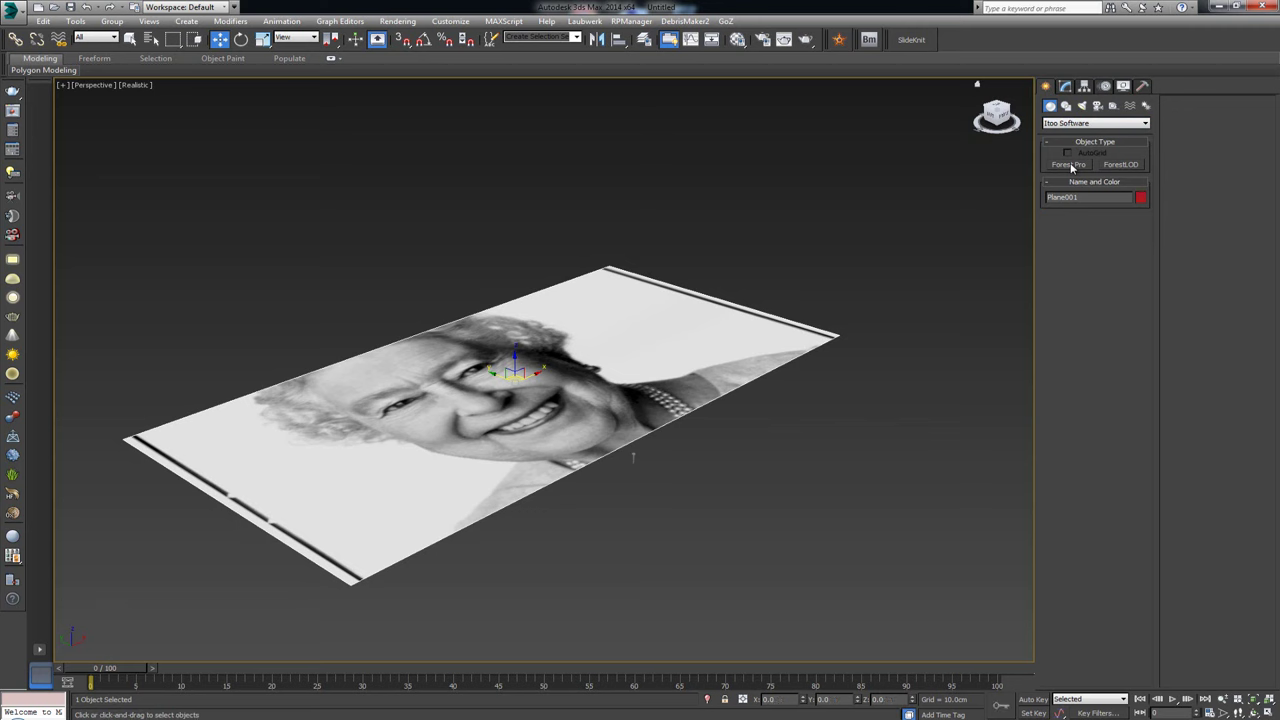
{"action": "left_click", "coordinate": [428, 453]}
- Change the Forest object's geometry from the template to a custom object and pick the screw as the scattered item
{"action": "middle_click_drag", "start_coordinate": [555, 350], "coordinate": [536, 368], "text": "alt"}
{"action": "middle_click_drag", "start_coordinate": [524, 303], "coordinate": [532, 409]}
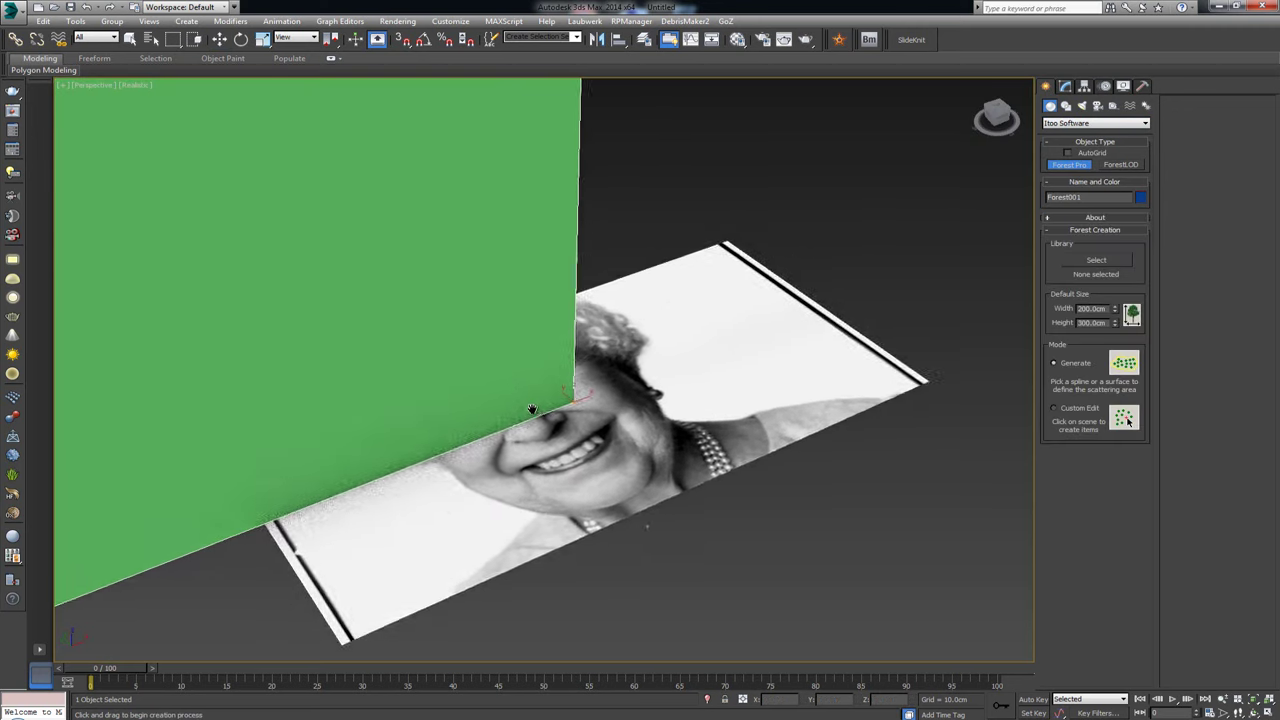
{"action": "scroll", "coordinate": [532, 410], "scroll_direction": "down", "scroll_amount": 5}
{"action": "scroll", "coordinate": [542, 335], "scroll_direction": "up", "scroll_amount": 2}
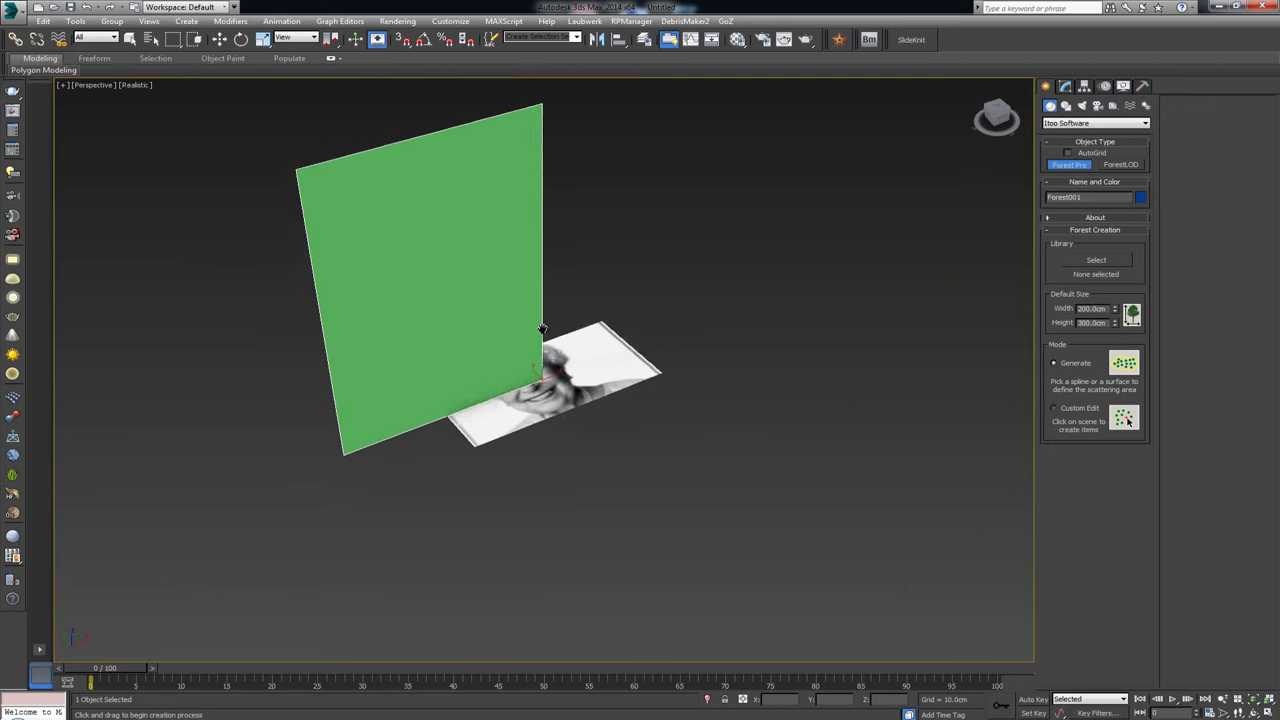
{"action": "scroll", "coordinate": [542, 330], "scroll_direction": "up", "scroll_amount": 5}
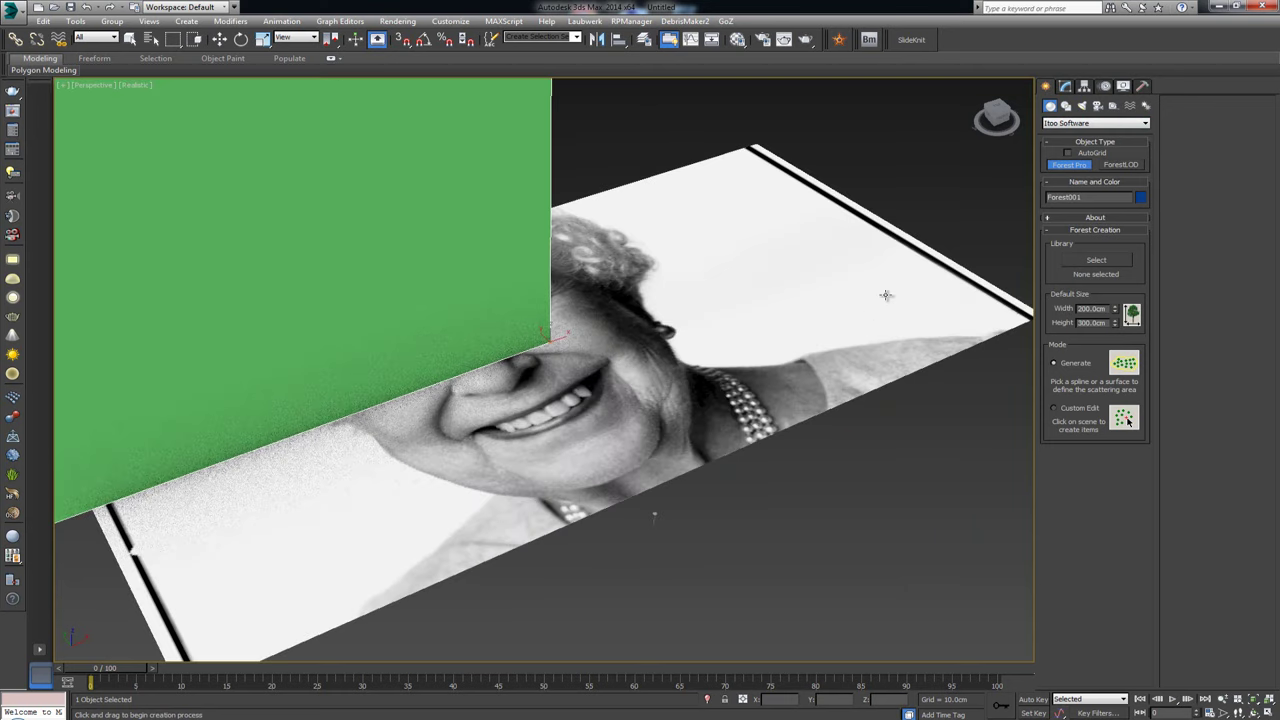
{"action": "left_click", "coordinate": [1065, 86]}
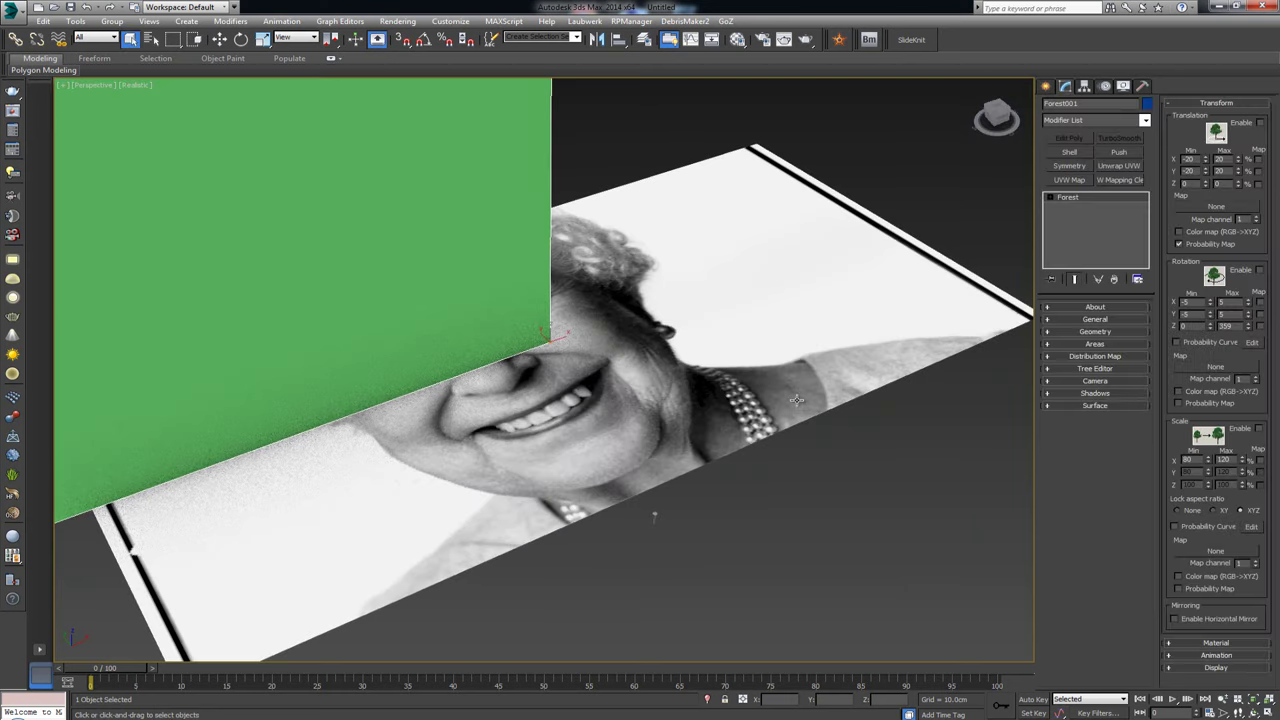
{"action": "scroll", "coordinate": [790, 380], "scroll_direction": "up", "scroll_amount": 4}
{"action": "scroll", "coordinate": [778, 332], "scroll_direction": "down", "scroll_amount": 1}
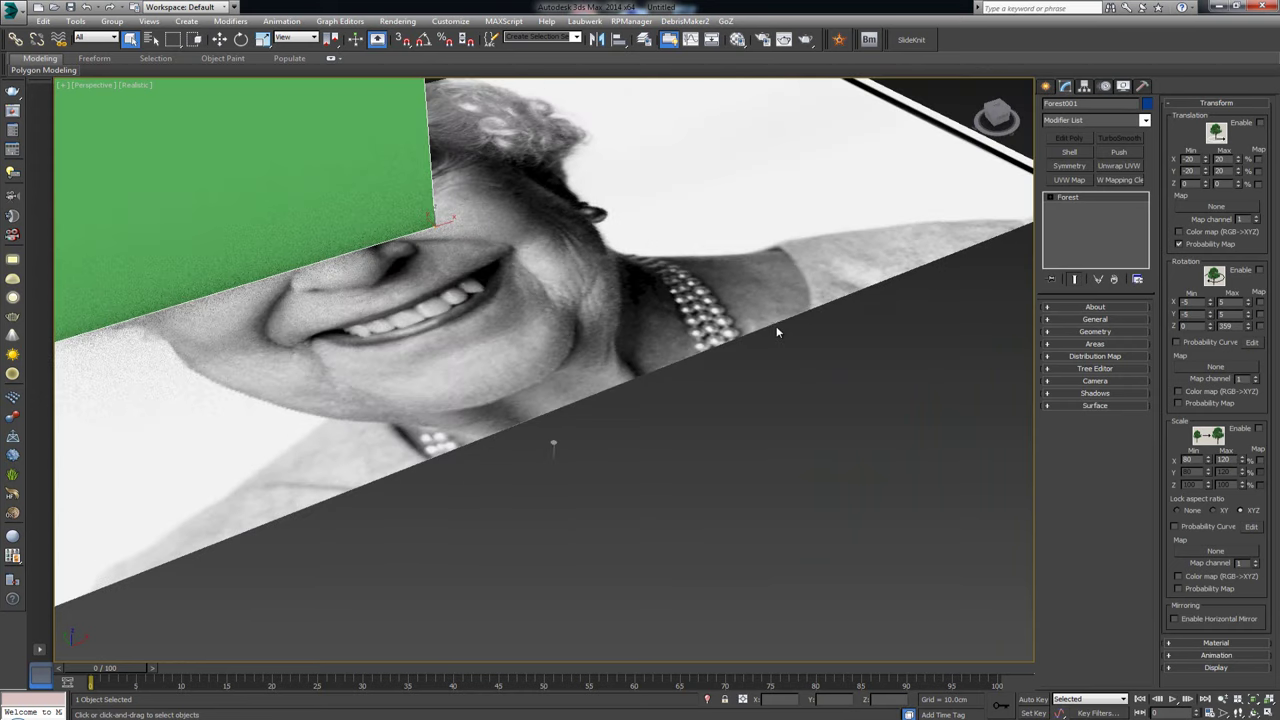
{"action": "left_click", "coordinate": [1215, 103]}
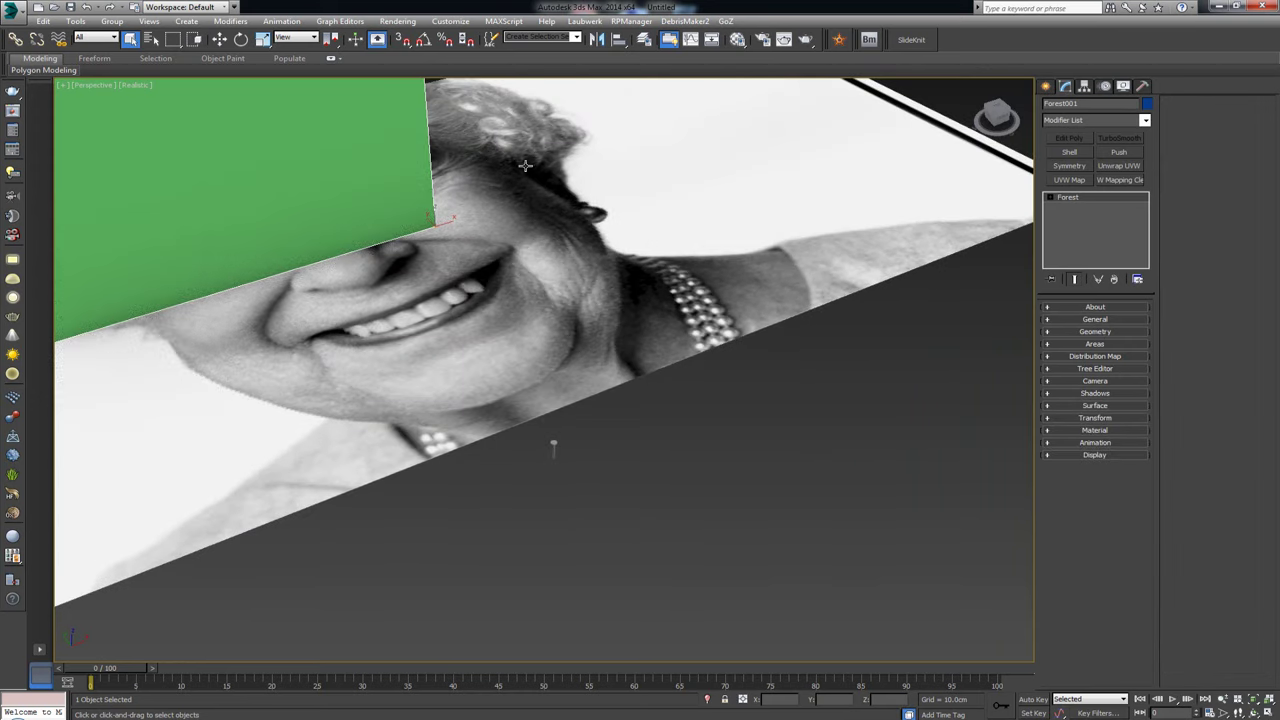
{"action": "left_click", "coordinate": [1103, 333]}
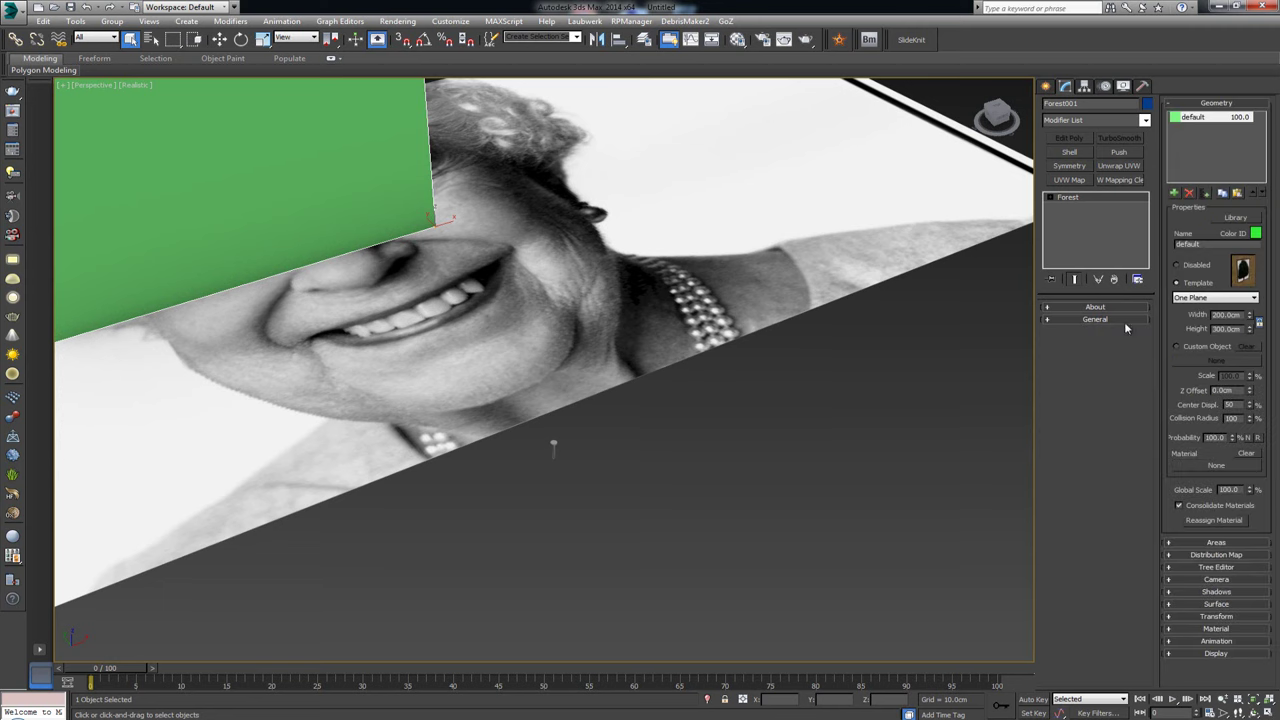
{"action": "left_click", "coordinate": [1207, 348]}
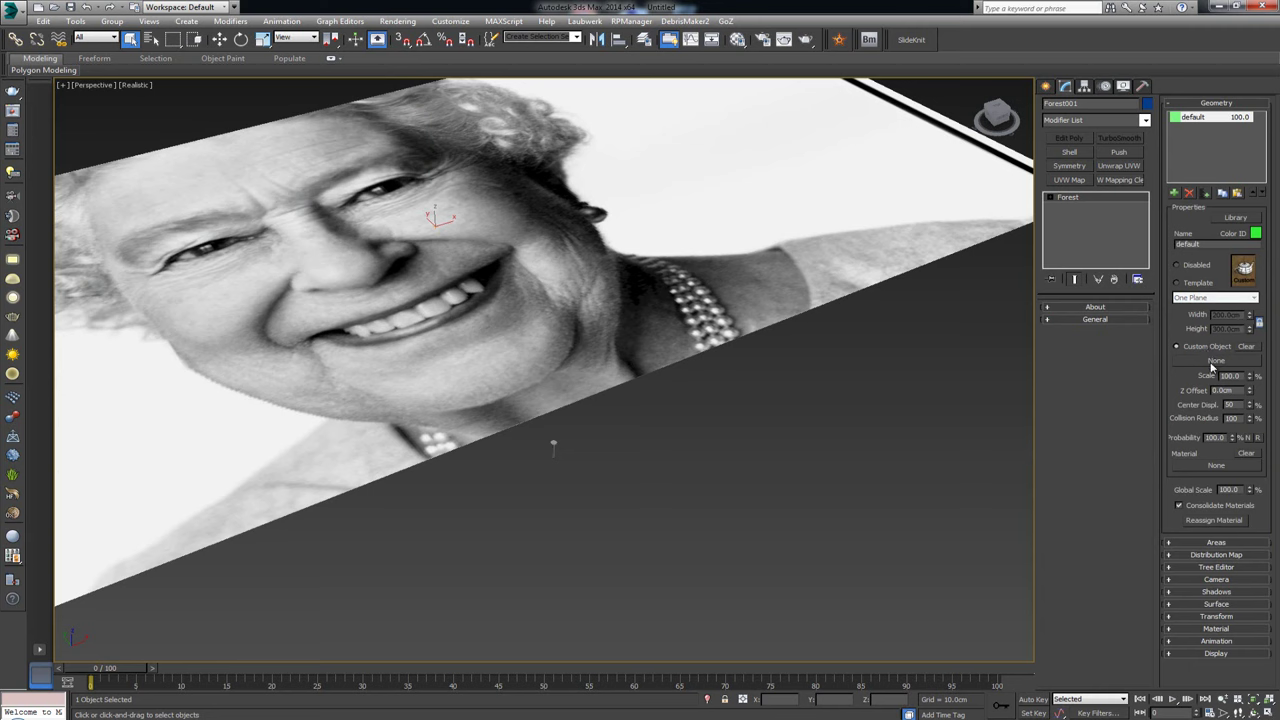
{"action": "left_click", "coordinate": [1211, 362]}
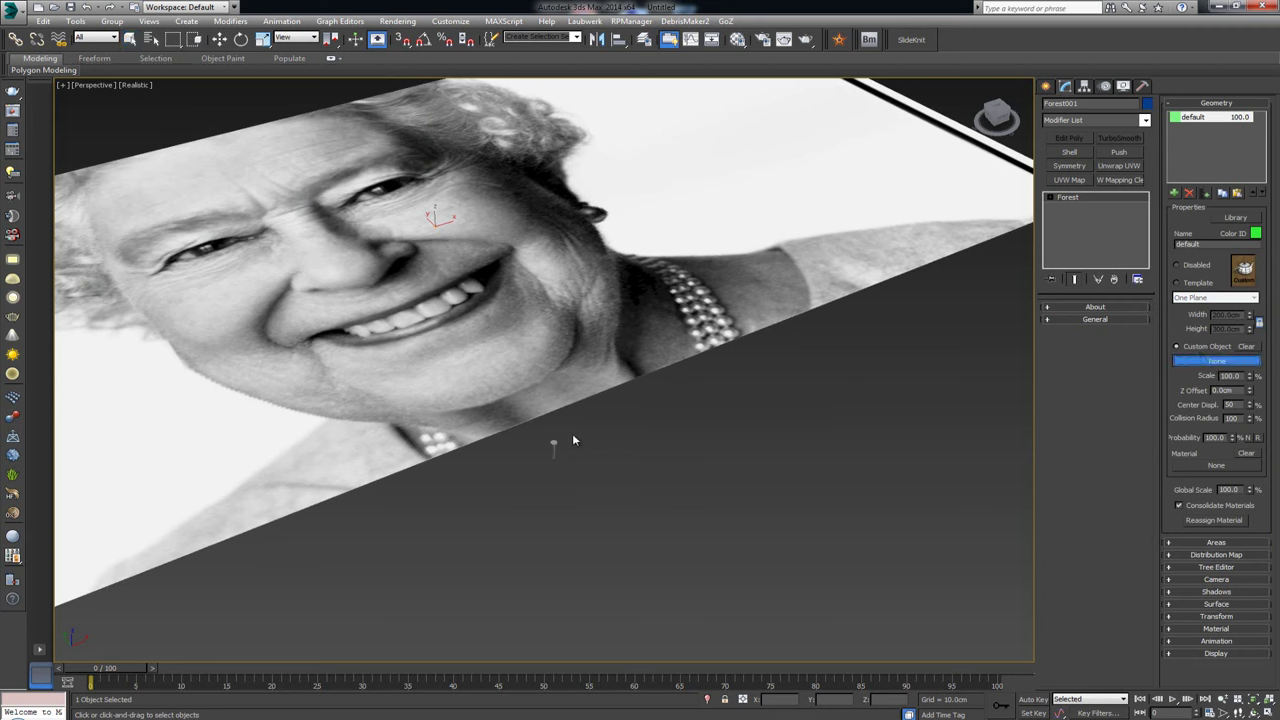
{"action": "left_click", "coordinate": [555, 447]}
{"action": "middle_click_drag", "start_coordinate": [551, 443], "coordinate": [758, 357], "text": "alt"}
{"action": "scroll", "coordinate": [740, 388], "scroll_direction": "down", "scroll_amount": 5}
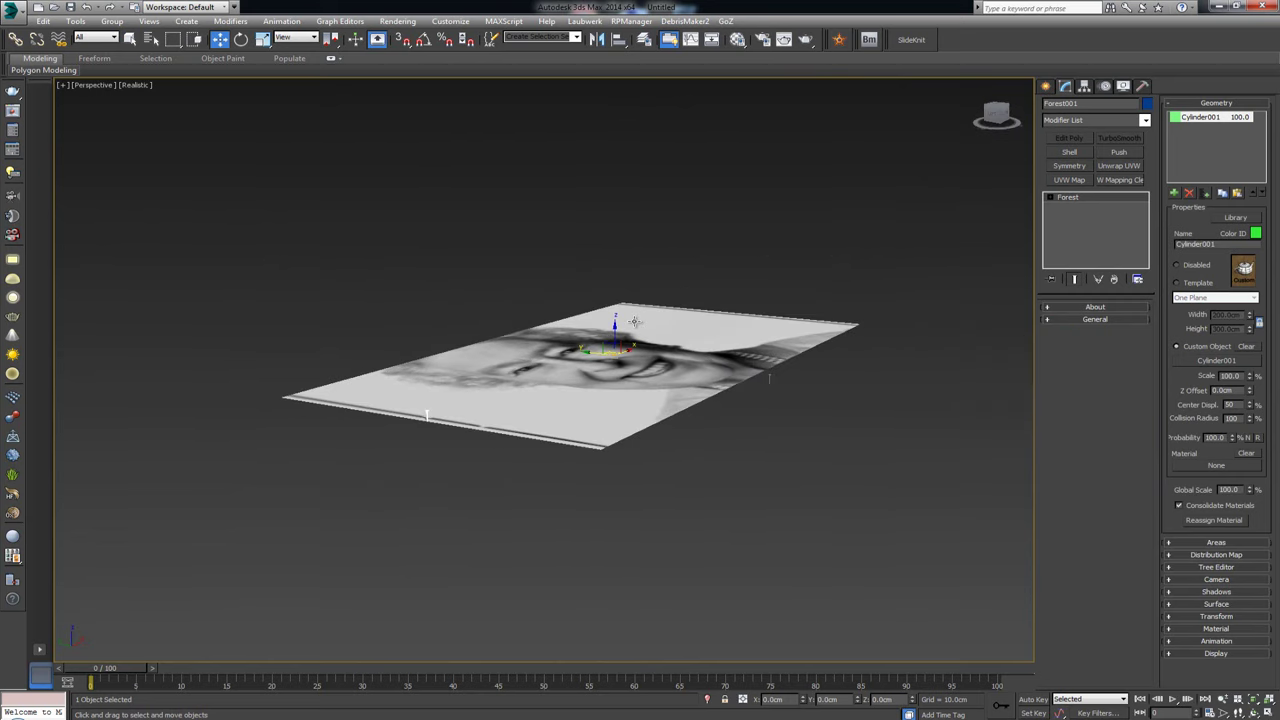
{"action": "middle_click_drag", "start_coordinate": [523, 380], "coordinate": [592, 387]}
{"action": "scroll", "coordinate": [554, 360], "scroll_direction": "up", "scroll_amount": 3}
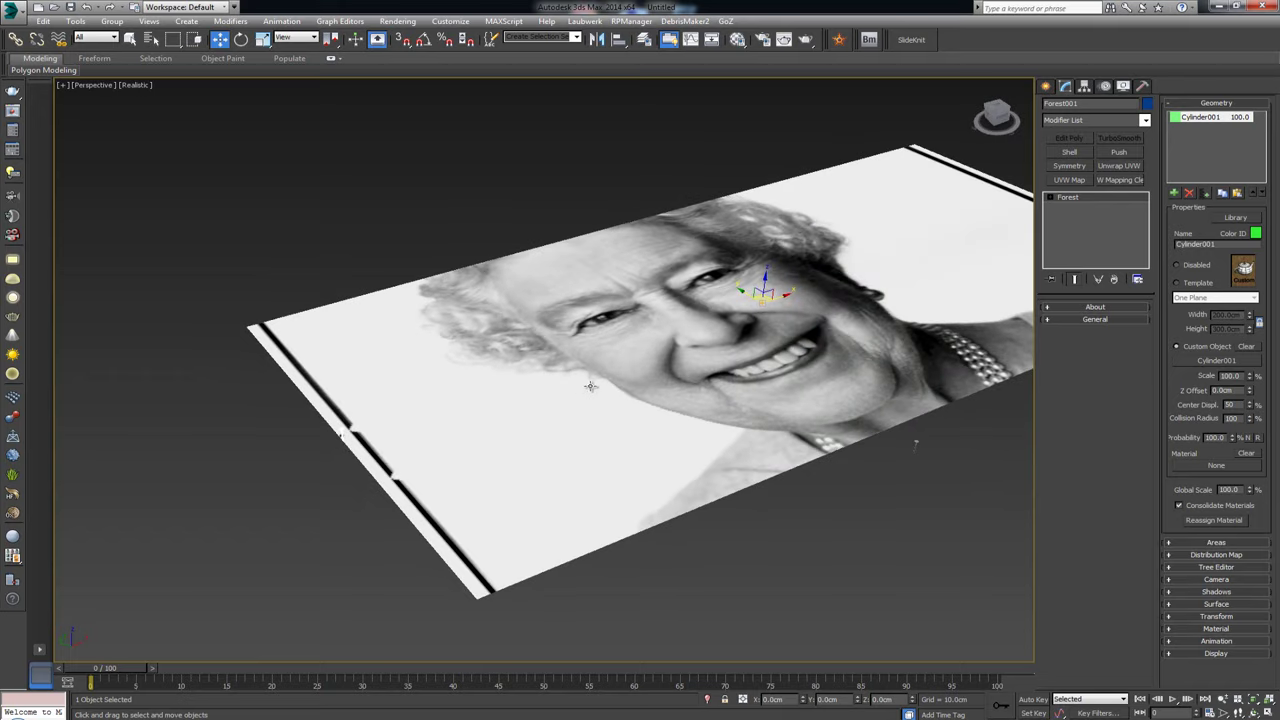
{"action": "middle_click_drag", "start_coordinate": [840, 303], "coordinate": [720, 366]}
{"action": "mouse_move", "coordinate": [796, 335]}
{"action": "middle_mouse_down", "text": "alt"}
{"action": "mouse_move", "coordinate": [781, 340]}
{"action": "mouse_move", "coordinate": [843, 337]}
{"action": "mouse_move", "coordinate": [794, 315]}
{"action": "middle_mouse_up", "text": "alt"}
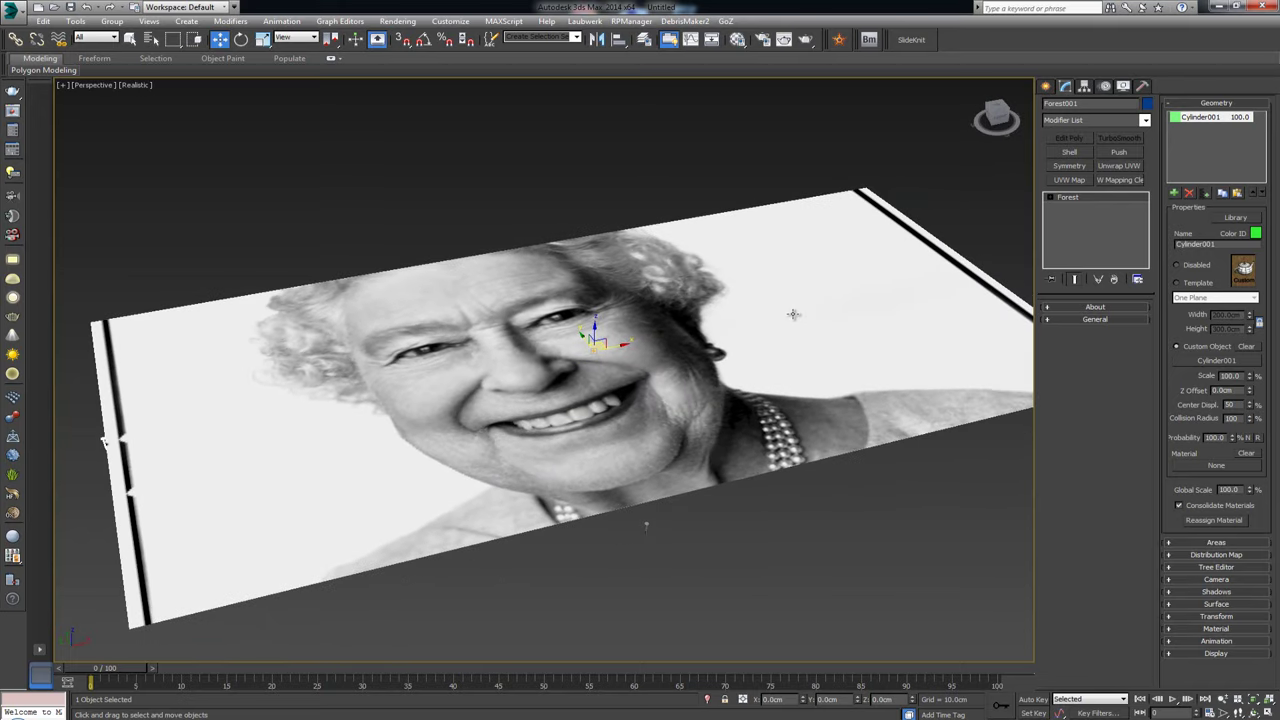
- Set the Forest object's distribution map image to Full after trying Dense
{"action": "left_click", "coordinate": [1211, 104]}
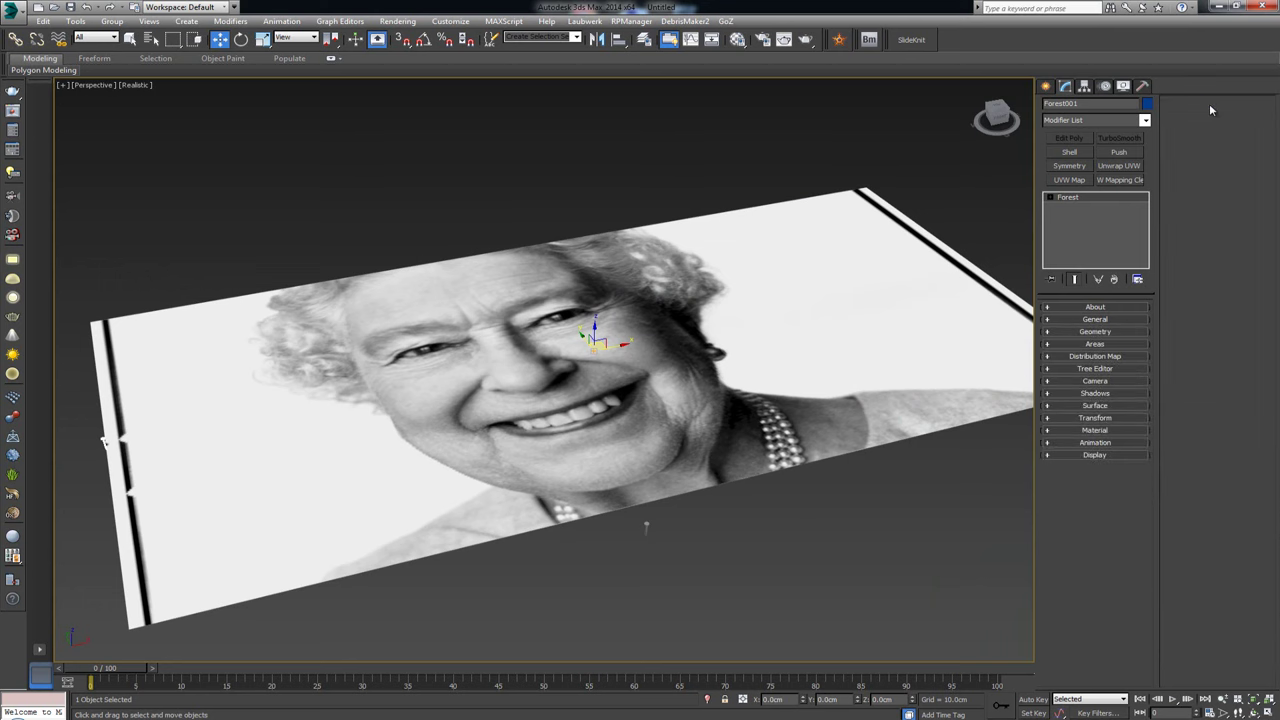
{"action": "left_click", "coordinate": [1105, 357]}
{"action": "middle_click_drag", "start_coordinate": [871, 243], "coordinate": [893, 247], "text": "alt"}
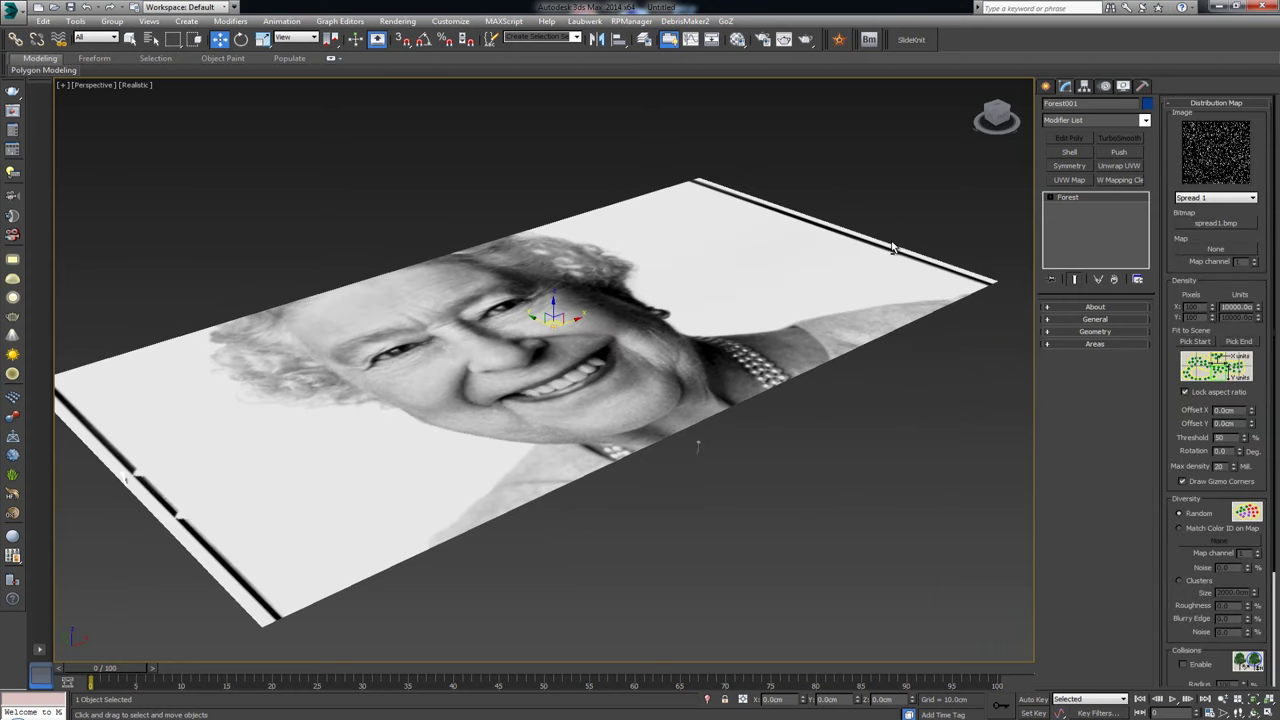
{"action": "left_click", "coordinate": [1230, 199]}
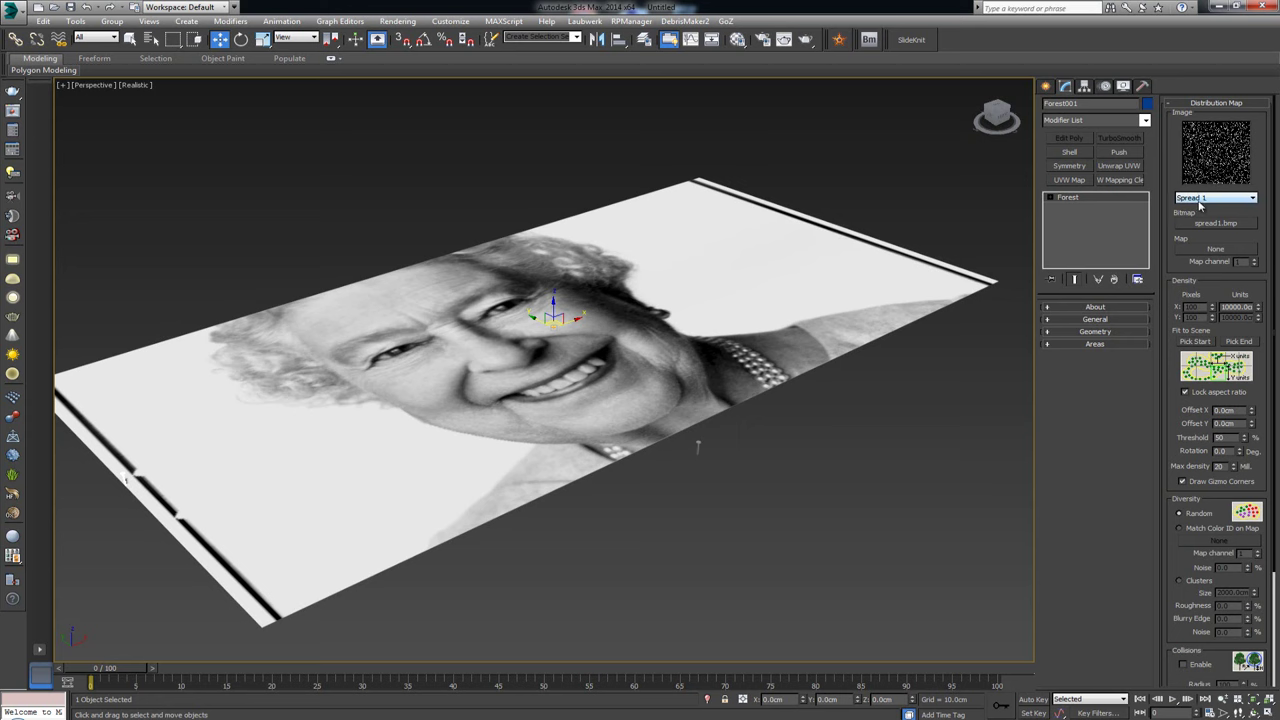
{"action": "left_click", "coordinate": [1201, 199]}
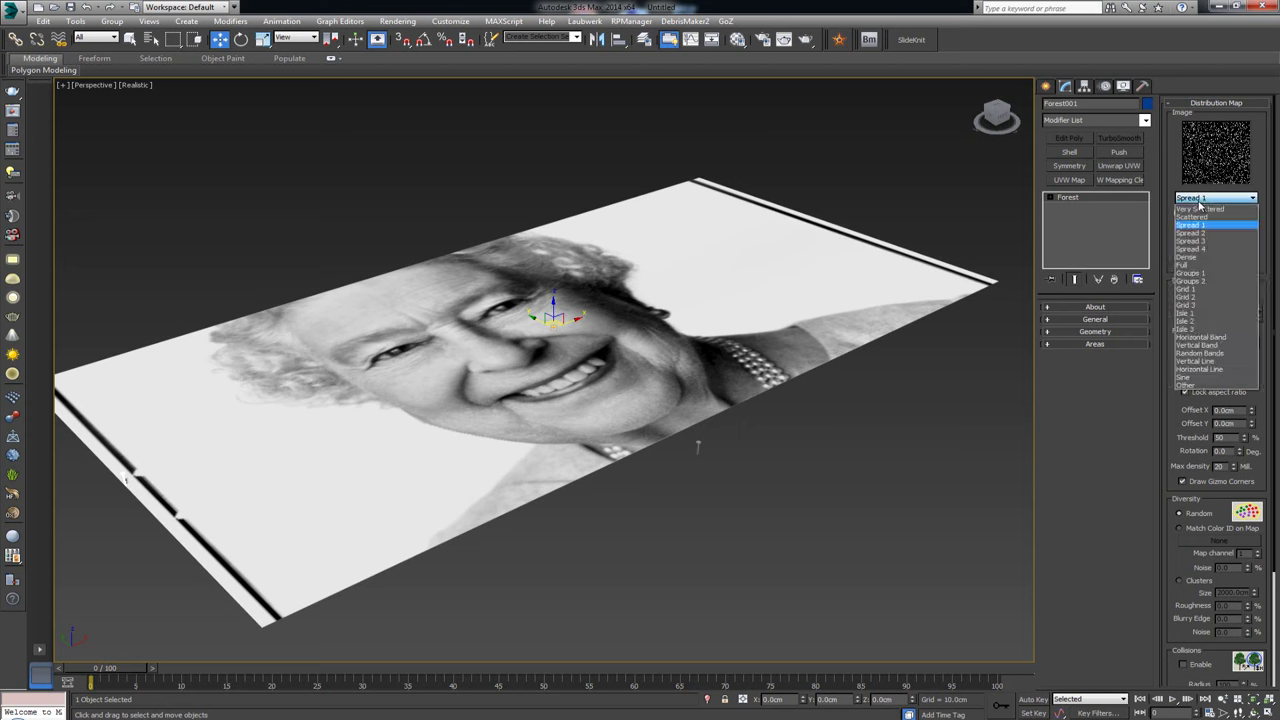
{"action": "left_click", "coordinate": [1203, 256]}
{"action": "left_click", "coordinate": [1208, 200]}
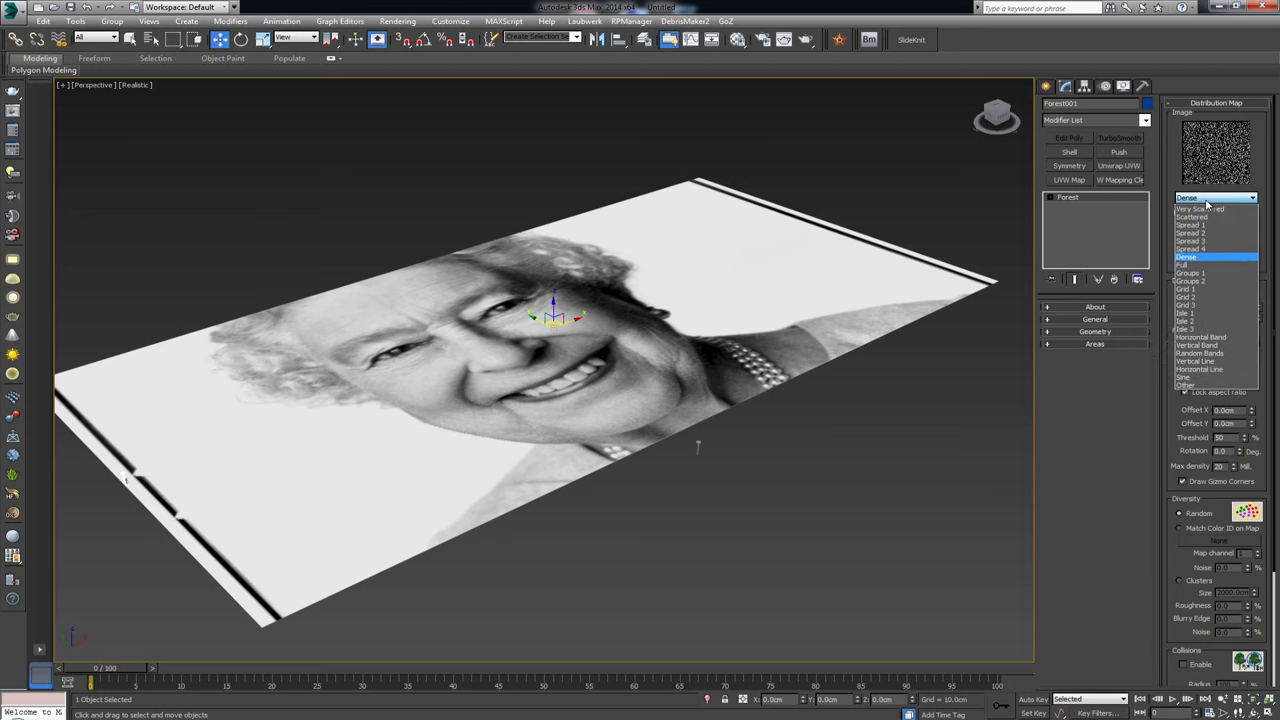
{"action": "left_click", "coordinate": [1197, 263]}
- Set the X density units of the Forest distribution map to 1000 cm
{"action": "mouse_move", "coordinate": [672, 234]}
{"action": "middle_mouse_down", "text": "alt"}
{"action": "mouse_move", "coordinate": [751, 203]}
{"action": "mouse_move", "coordinate": [740, 223]}
{"action": "mouse_move", "coordinate": [677, 249]}
{"action": "mouse_move", "coordinate": [666, 241]}
{"action": "middle_mouse_up", "text": "alt"}
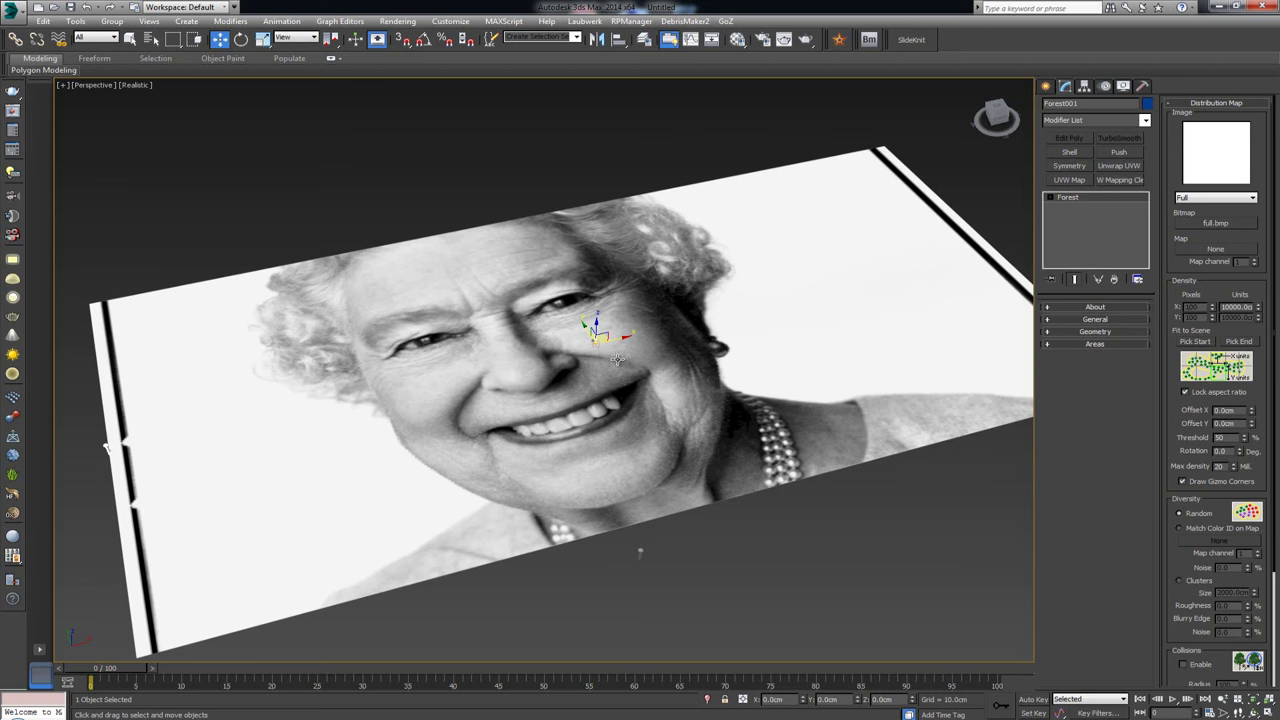
{"action": "middle_click_drag", "start_coordinate": [453, 263], "coordinate": [495, 258], "text": "alt"}
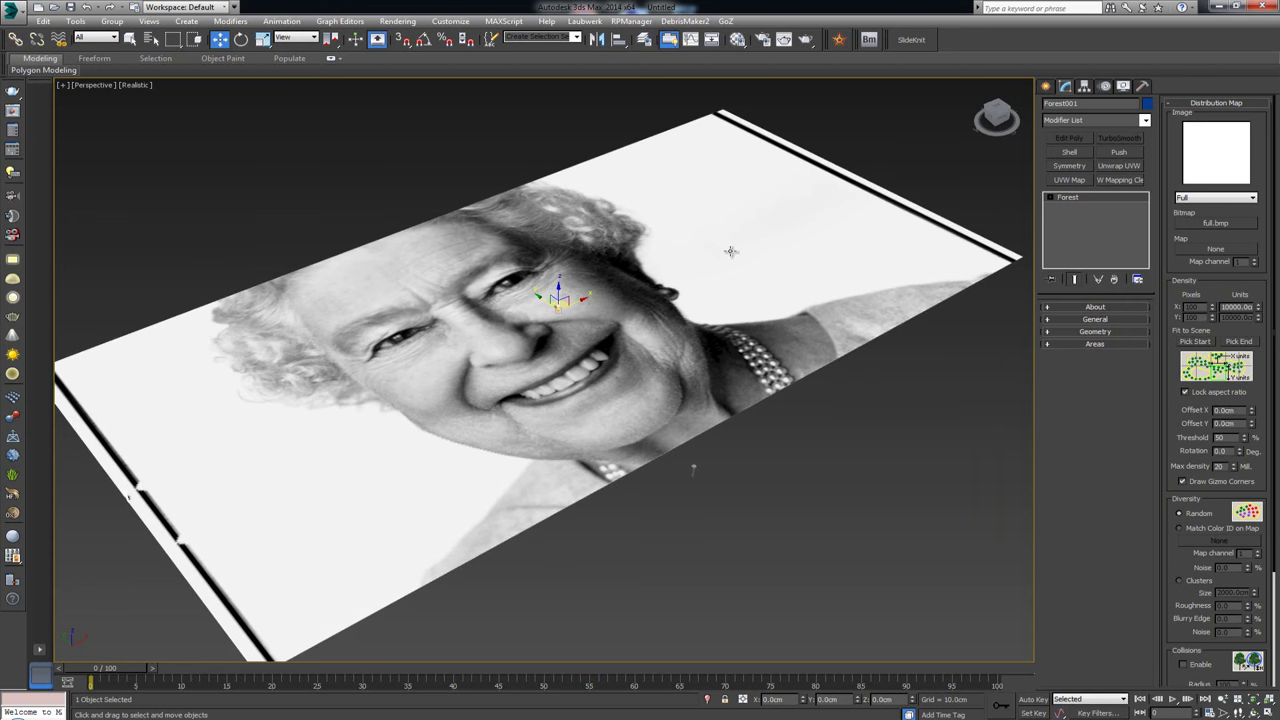
{"action": "middle_click_drag", "start_coordinate": [731, 253], "coordinate": [685, 264], "text": "alt"}
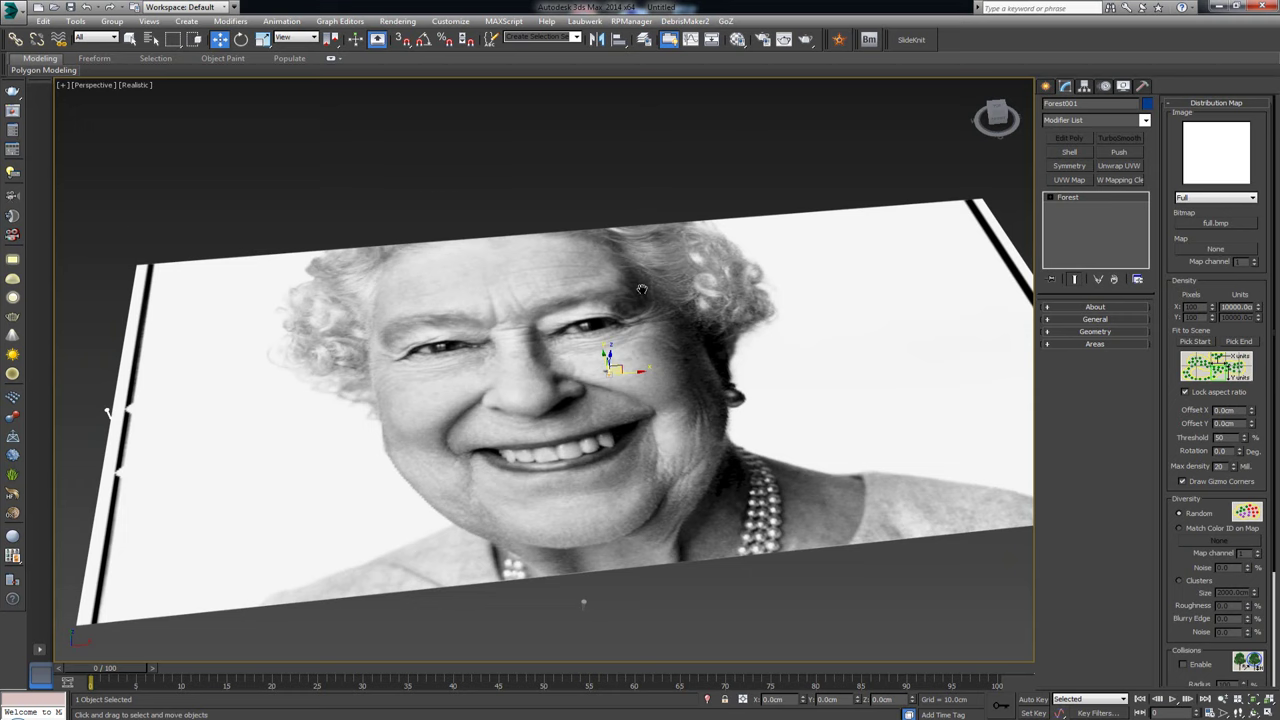
{"action": "middle_click_drag", "start_coordinate": [642, 289], "coordinate": [645, 240]}
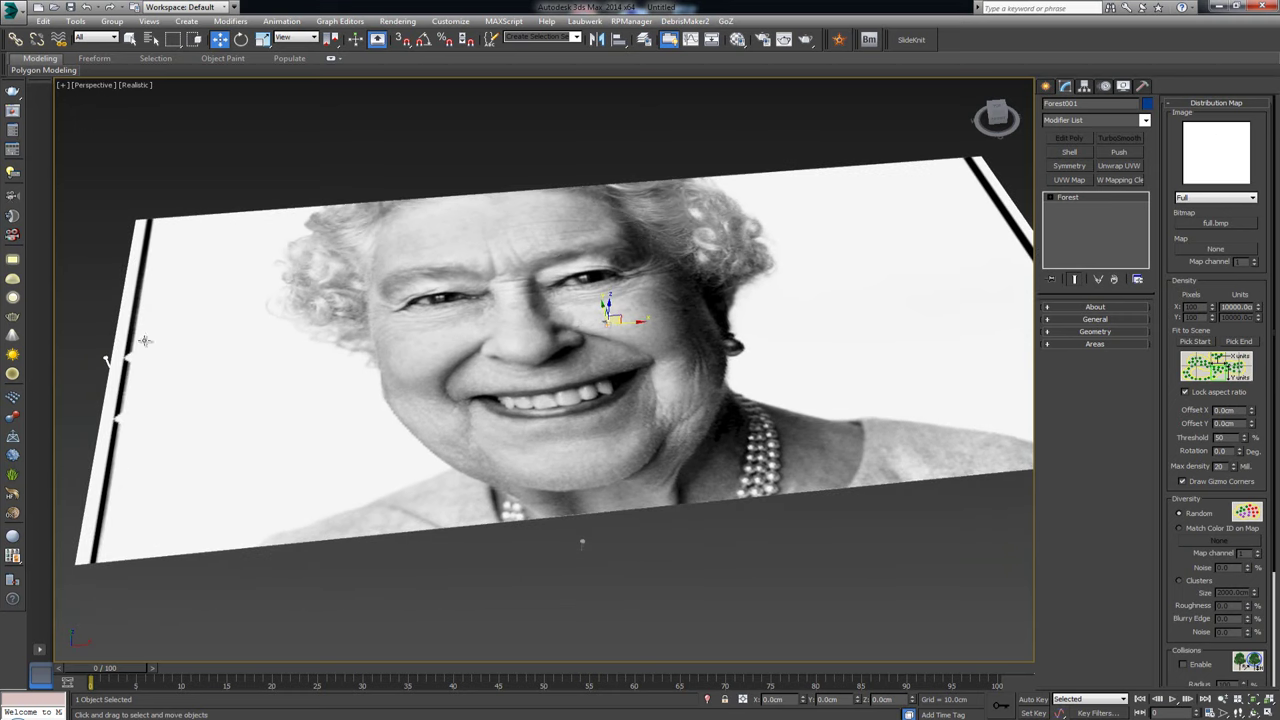
{"action": "middle_click_drag", "start_coordinate": [112, 358], "coordinate": [274, 364], "text": "alt"}
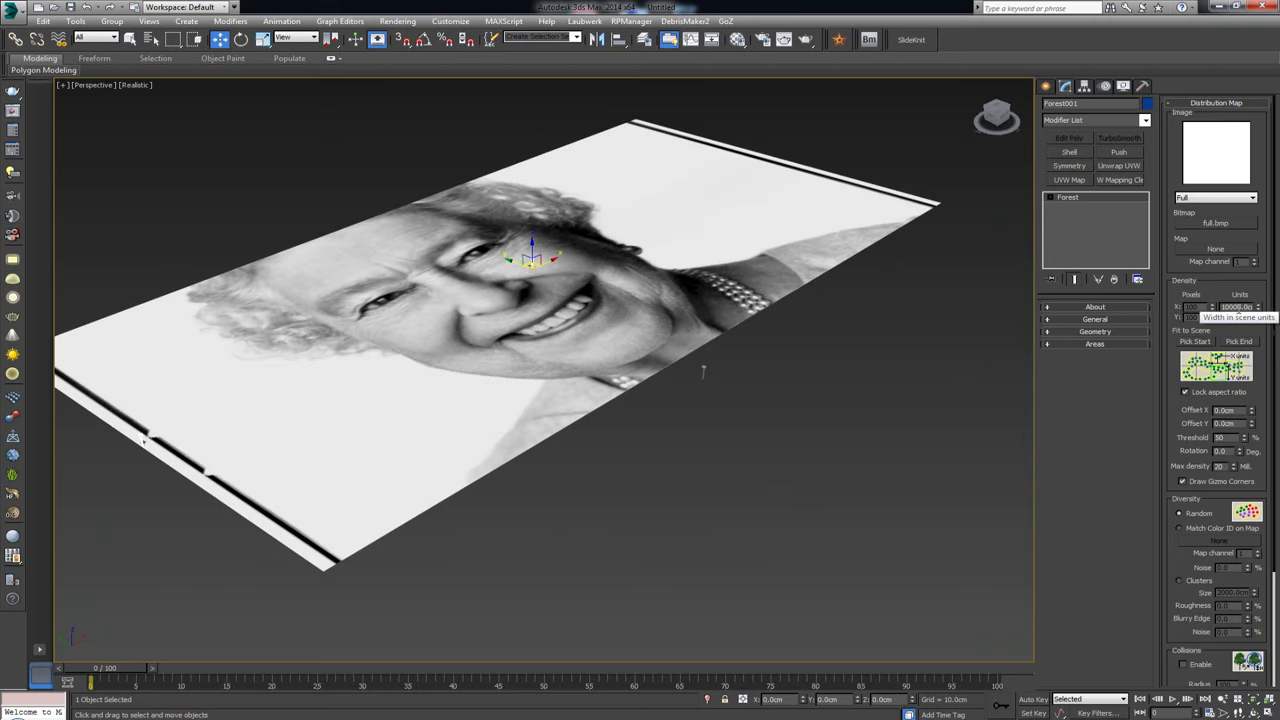
{"action": "double_click", "coordinate": [1230, 307]}
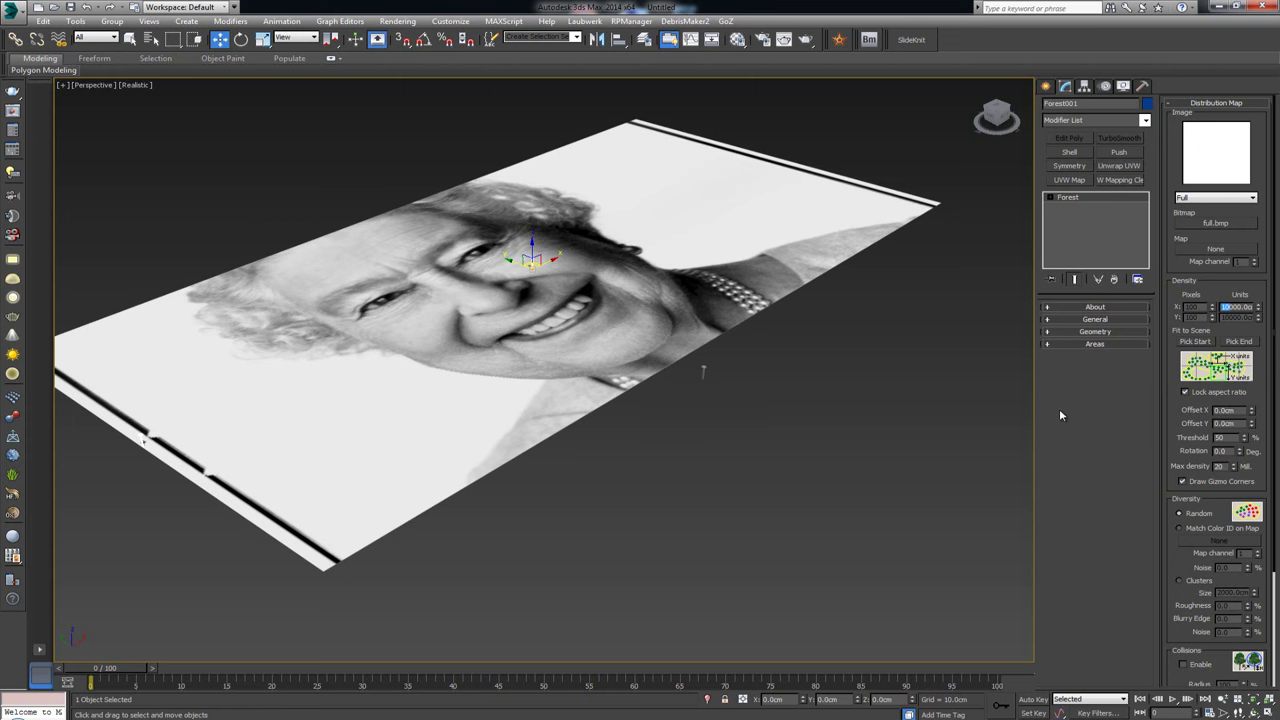
{"action": "type", "text": "1000"}
{"action": "key", "text": "Return"}
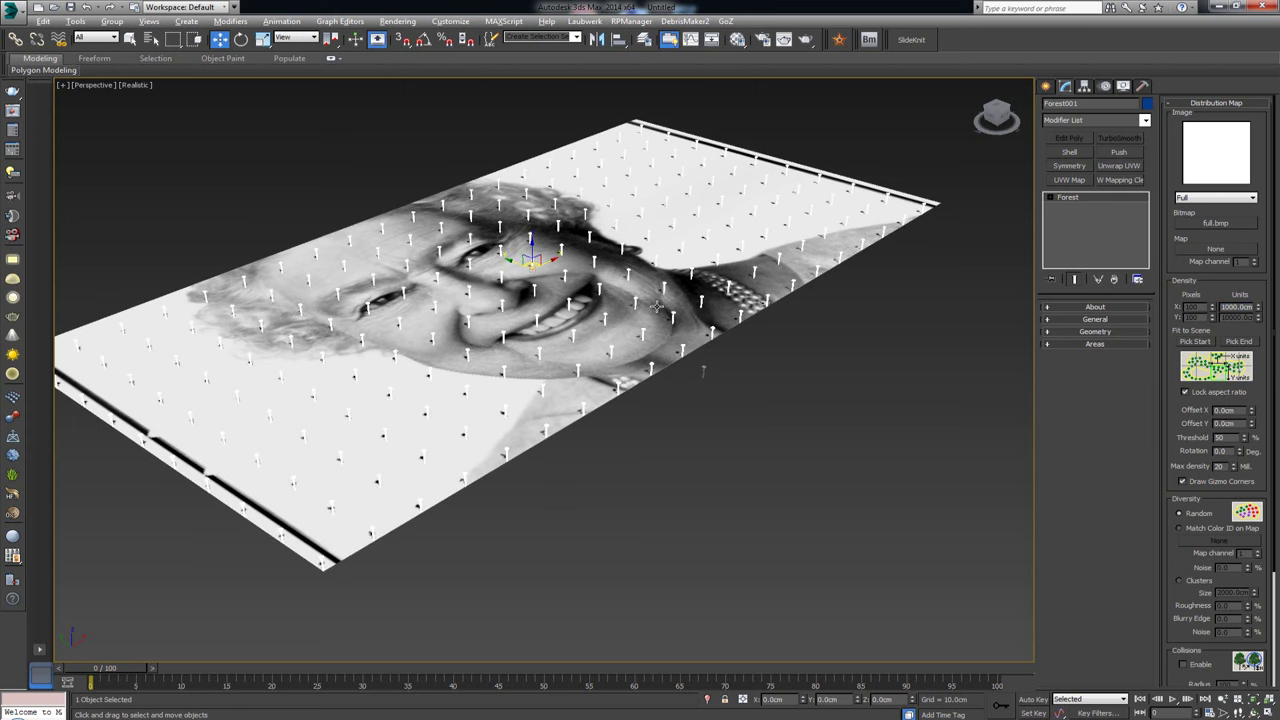
- Make the screw scatter denser by setting the distribution map's X density units to 500 cm
{"action": "middle_click_drag", "start_coordinate": [575, 307], "coordinate": [561, 339], "text": "alt"}
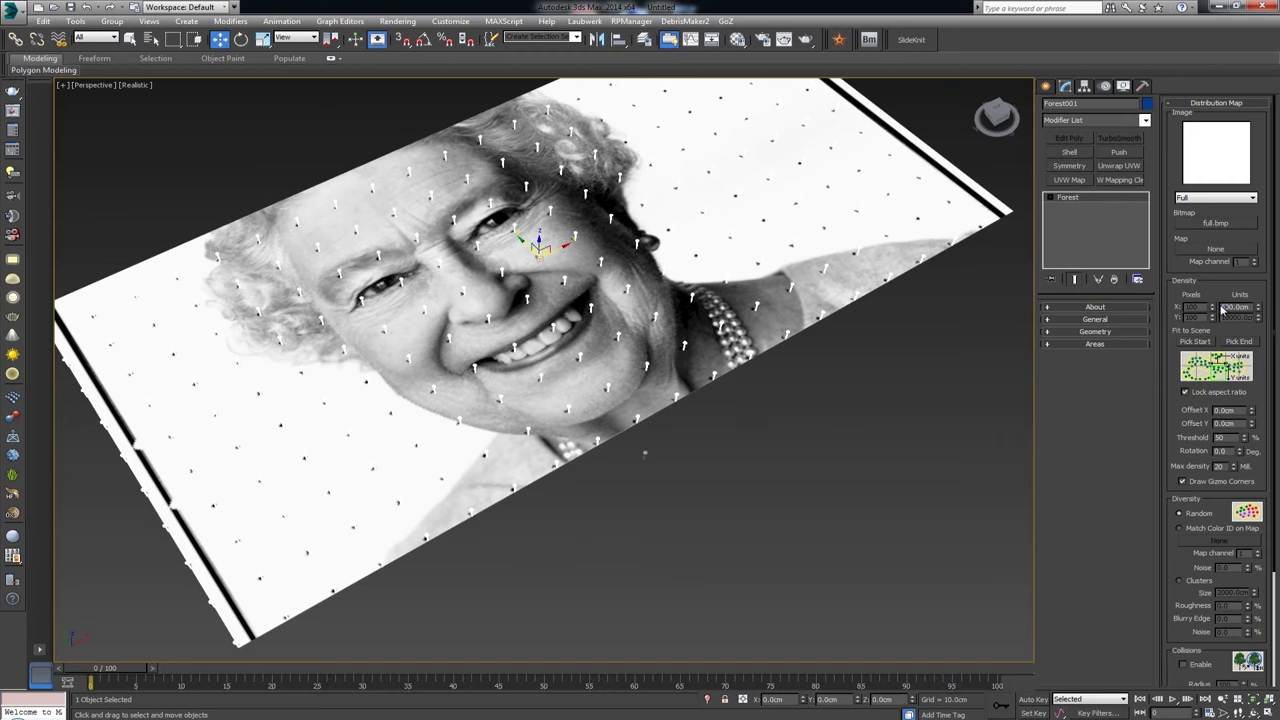
{"action": "key", "text": "Return"}
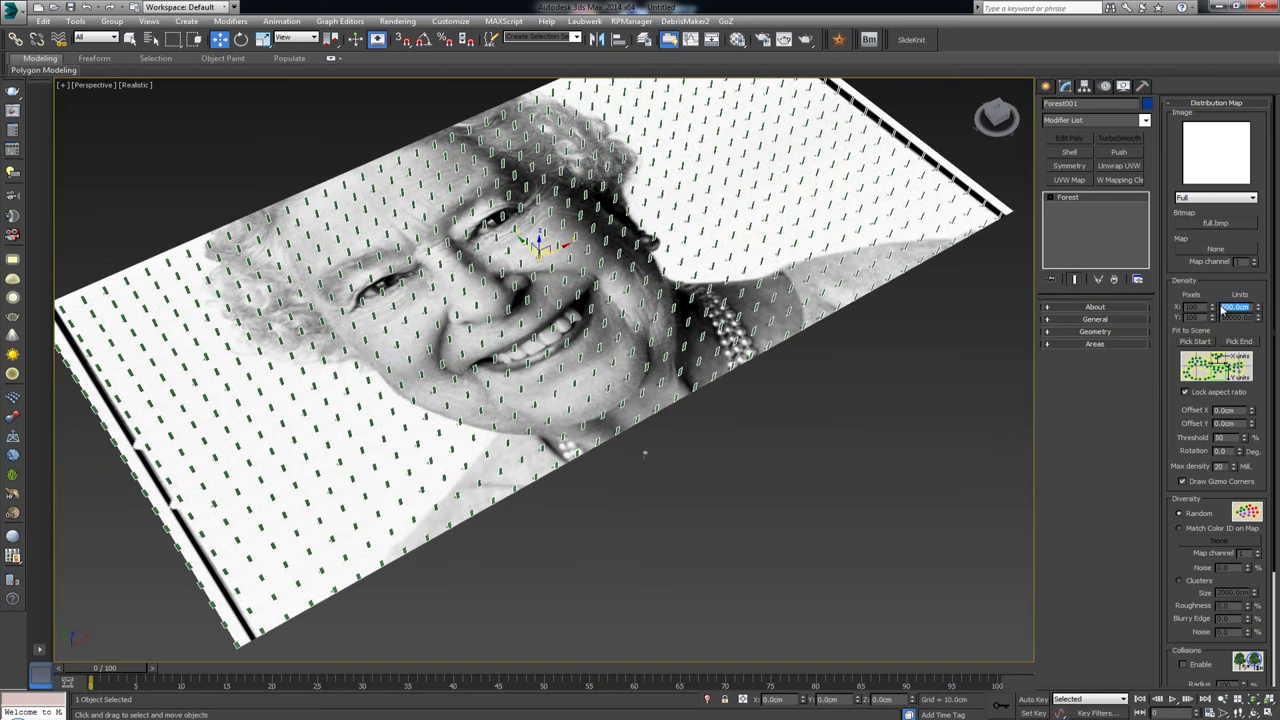
{"action": "middle_click_drag", "start_coordinate": [645, 454], "coordinate": [640, 315], "text": "alt"}
{"action": "middle_click_drag", "start_coordinate": [716, 432], "coordinate": [759, 443], "text": "alt"}
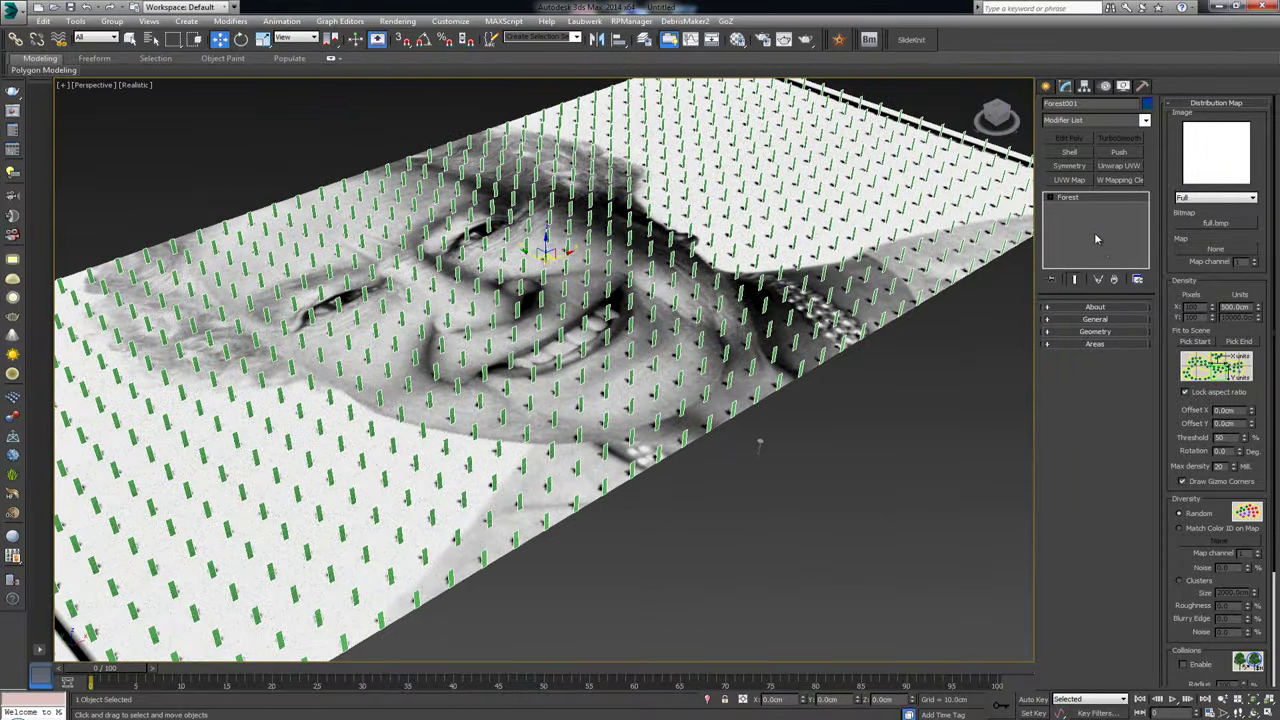
- Switch the Forest object's viewport display from Adaptative to Mesh, deselect it and check the scattered screws
{"action": "left_click", "coordinate": [1232, 103]}
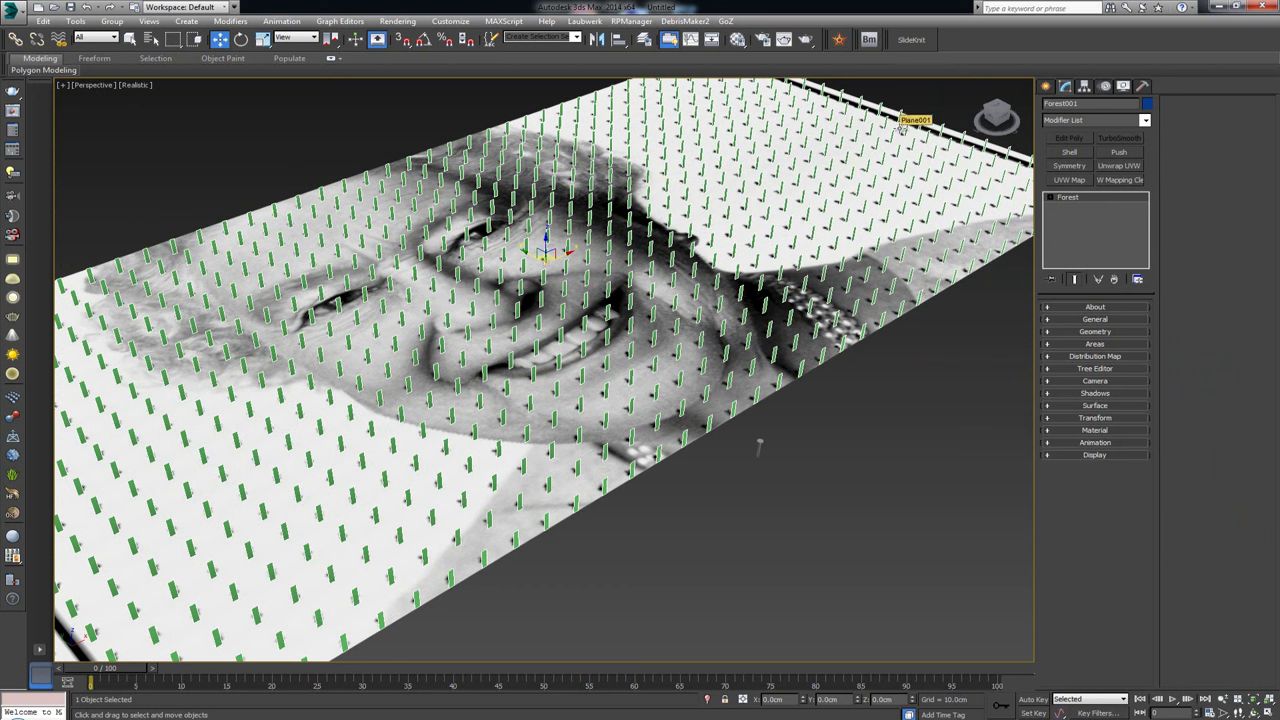
{"action": "left_click", "coordinate": [1097, 455]}
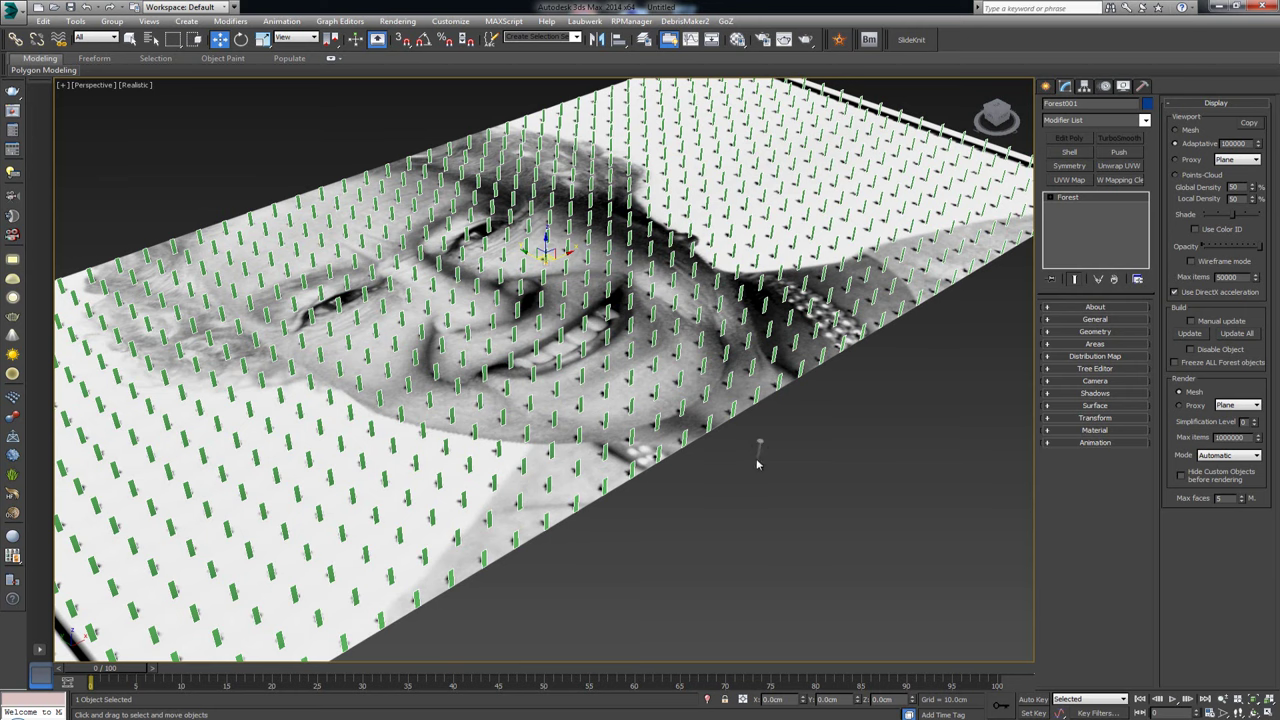
{"action": "scroll", "coordinate": [734, 451], "scroll_direction": "up", "scroll_amount": 5}
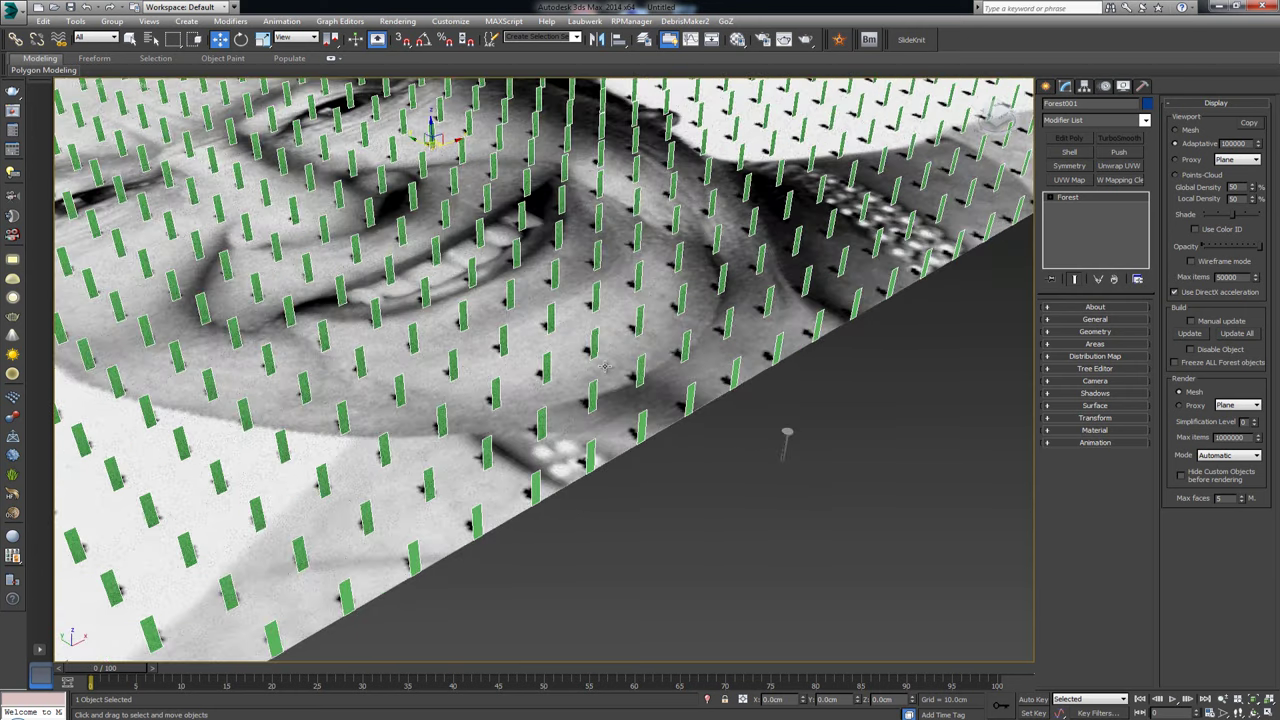
{"action": "middle_click_drag", "start_coordinate": [639, 337], "coordinate": [695, 440]}
{"action": "scroll", "coordinate": [695, 440], "scroll_direction": "down", "scroll_amount": 3}
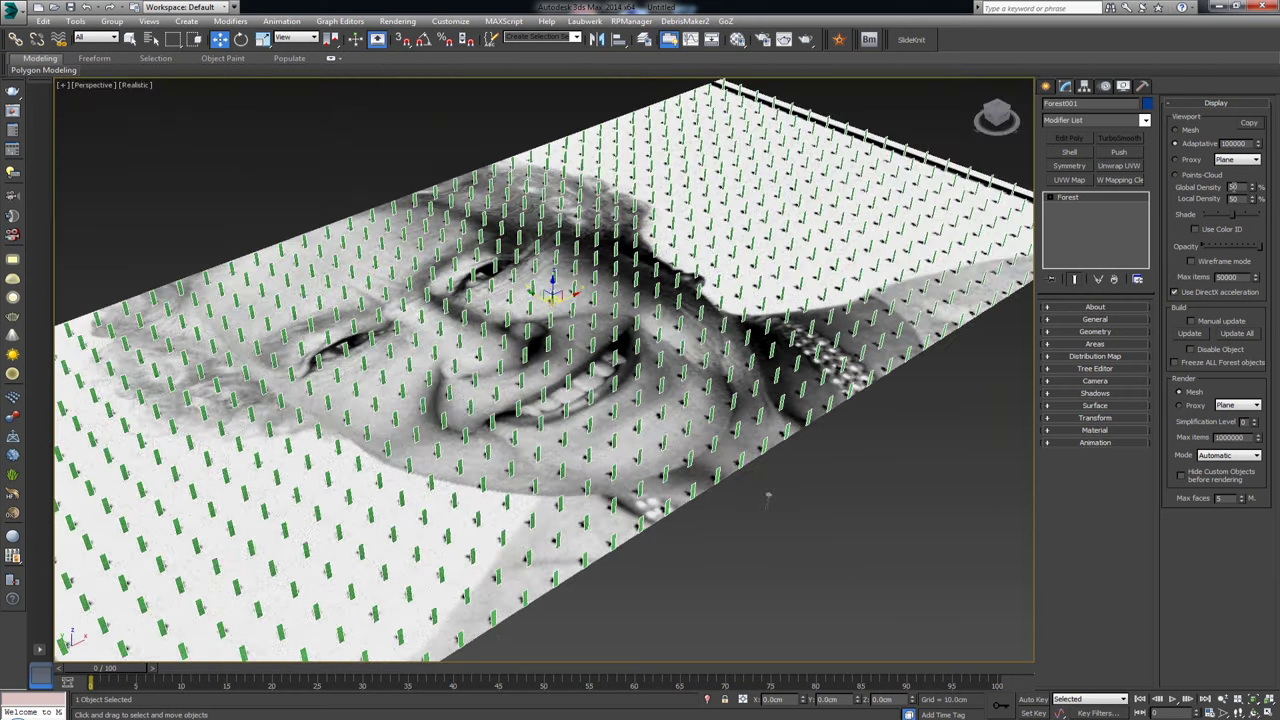
{"action": "left_click", "coordinate": [1186, 131]}
{"action": "left_click", "coordinate": [899, 113]}
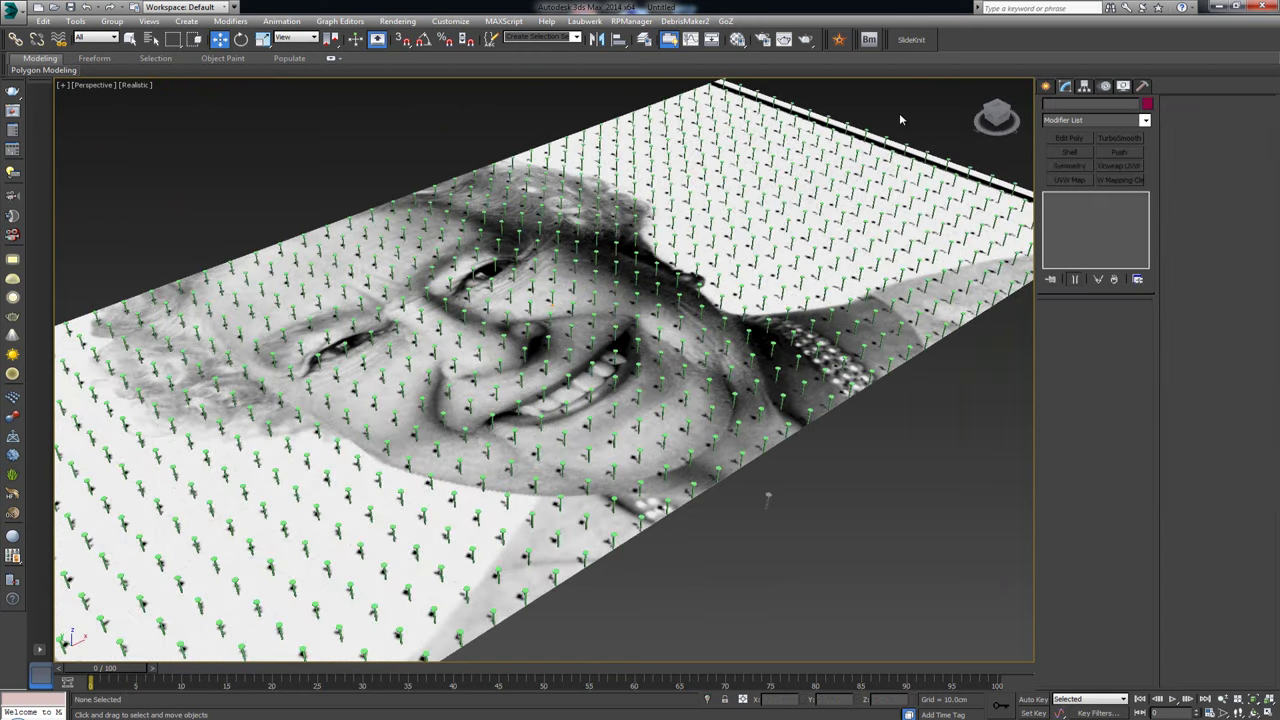
{"action": "scroll", "coordinate": [676, 316], "scroll_direction": "up", "scroll_amount": 3}
{"action": "middle_click_drag", "start_coordinate": [635, 327], "coordinate": [562, 316], "text": "alt"}
{"action": "scroll", "coordinate": [568, 358], "scroll_direction": "down", "scroll_amount": 2}
{"action": "middle_click_drag", "start_coordinate": [536, 618], "coordinate": [645, 603], "text": "alt"}
- Reselect the Forest object and set its distribution map's X density units to 250 cm, finally to 200 cm
{"action": "left_click", "coordinate": [718, 219]}
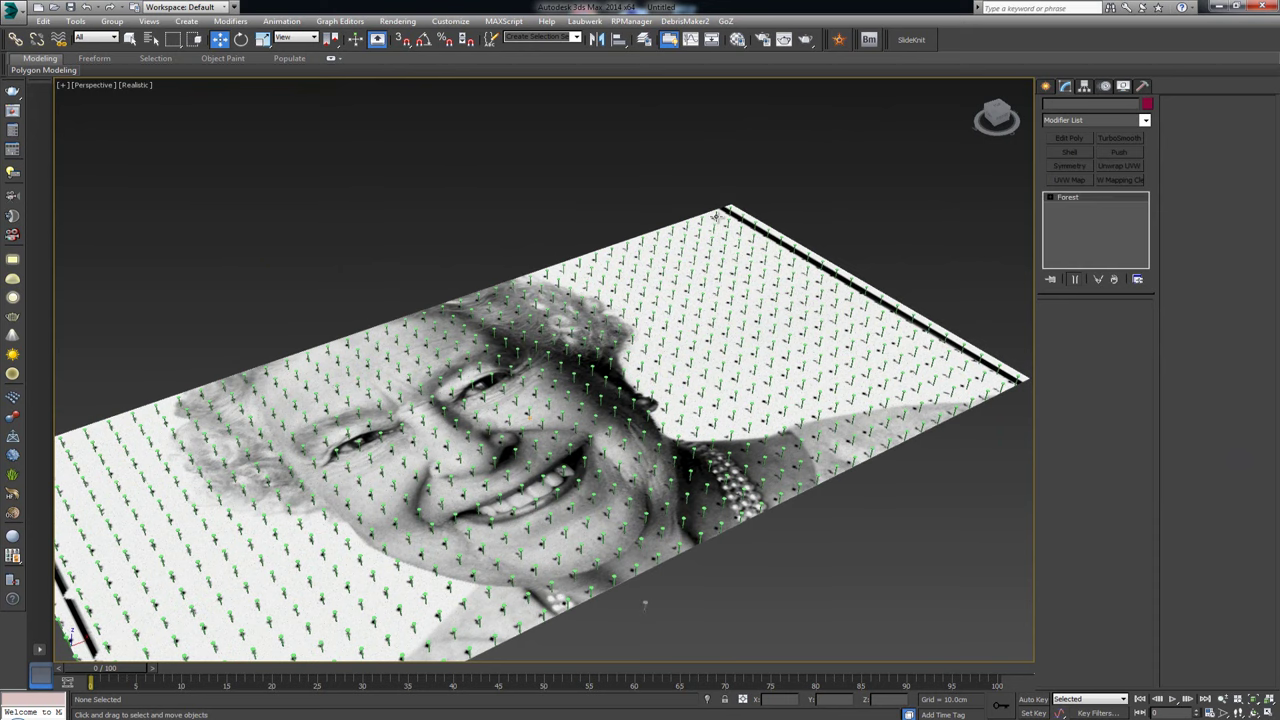
{"action": "left_click", "coordinate": [1205, 105]}
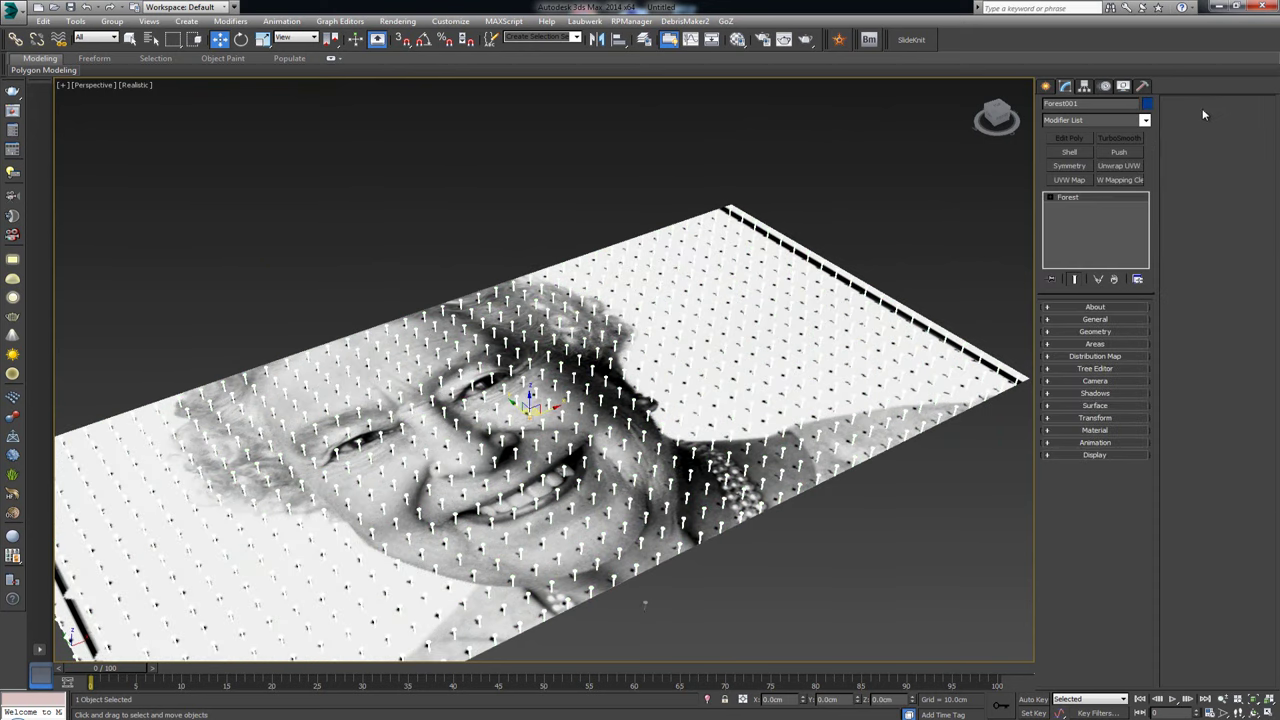
{"action": "left_click", "coordinate": [1100, 356]}
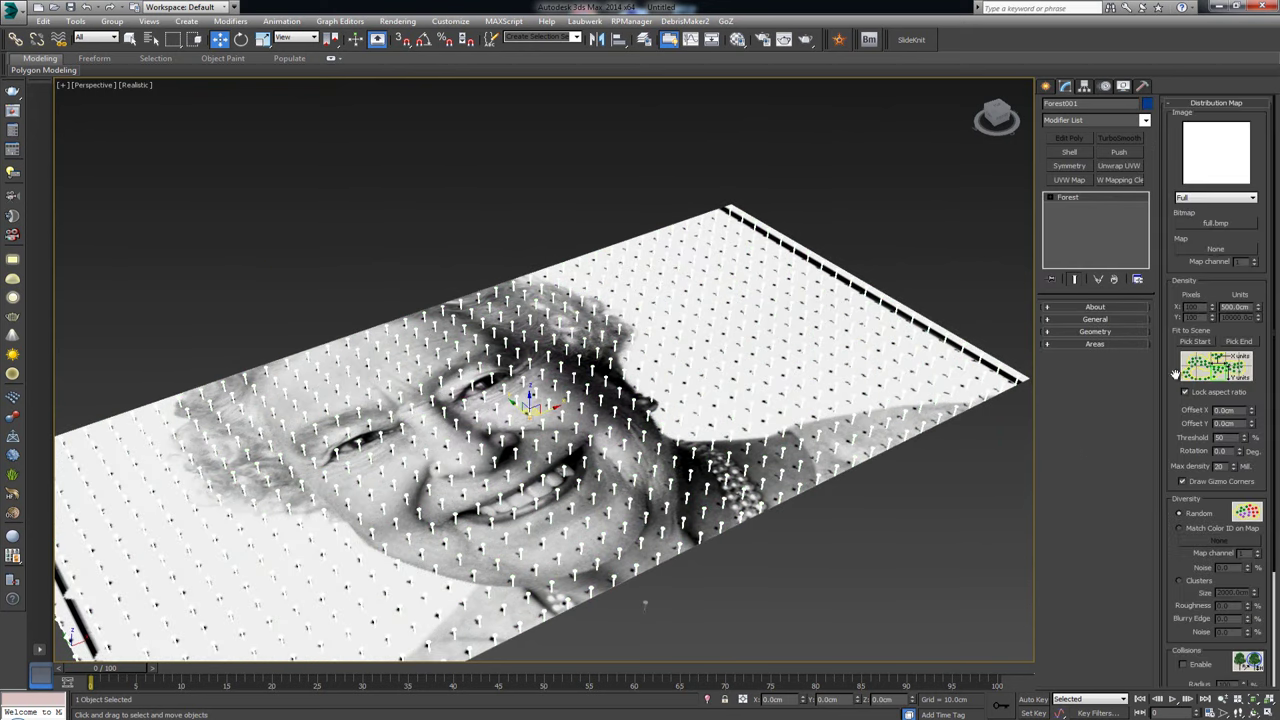
{"action": "left_click_drag", "start_coordinate": [1227, 307], "coordinate": [1224, 306]}
{"action": "middle_click_drag", "start_coordinate": [562, 467], "coordinate": [661, 343]}
{"action": "scroll", "coordinate": [661, 343], "scroll_direction": "up", "scroll_amount": 3}
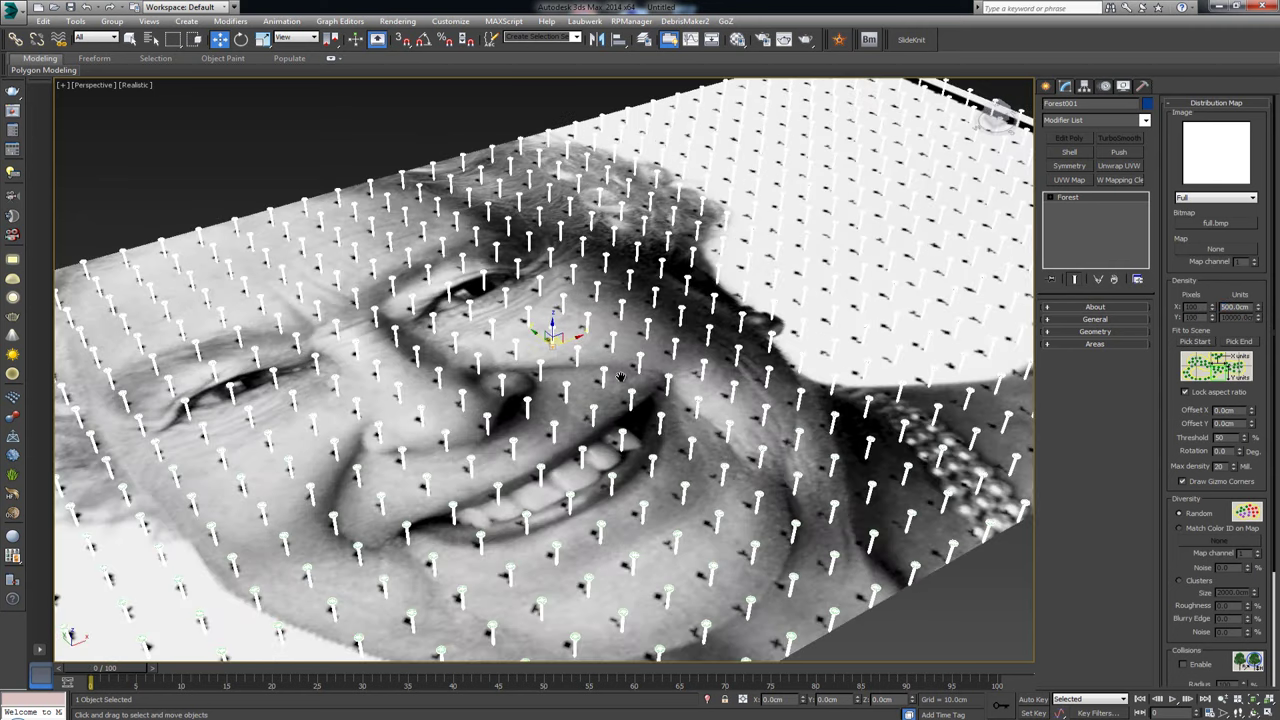
{"action": "middle_click_drag", "start_coordinate": [602, 391], "coordinate": [797, 271]}
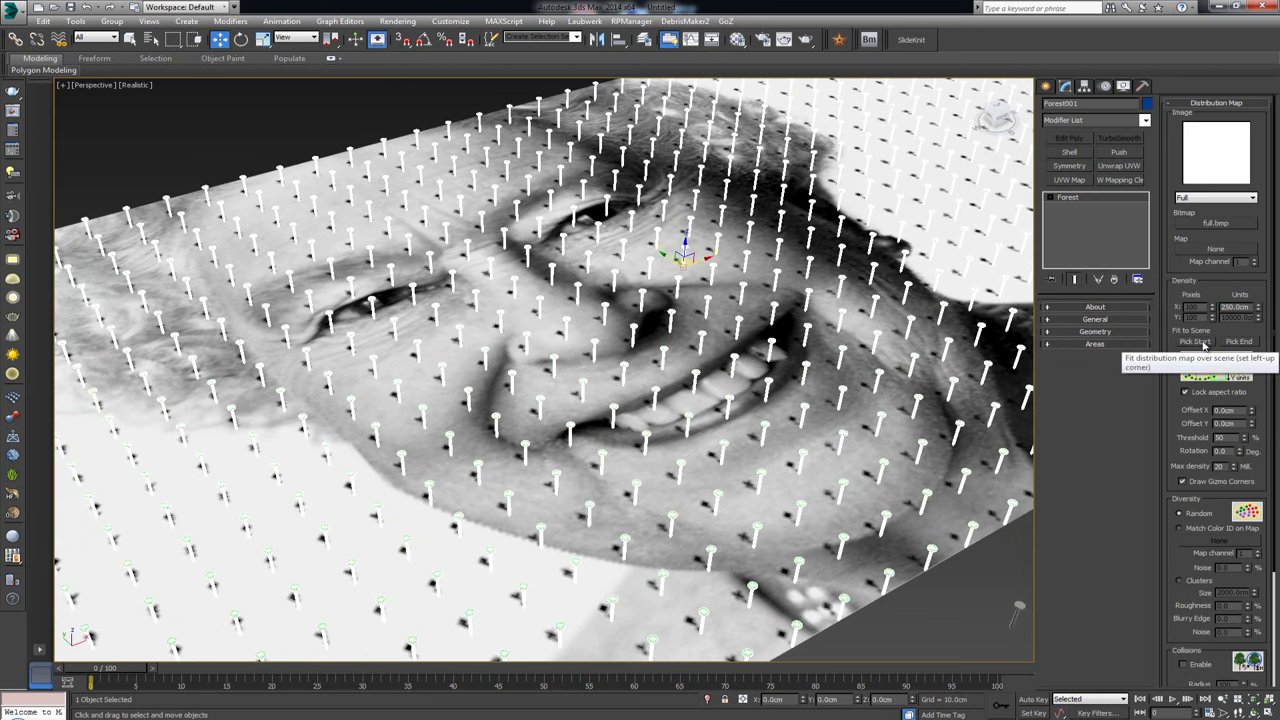
{"action": "key", "text": "Return"}
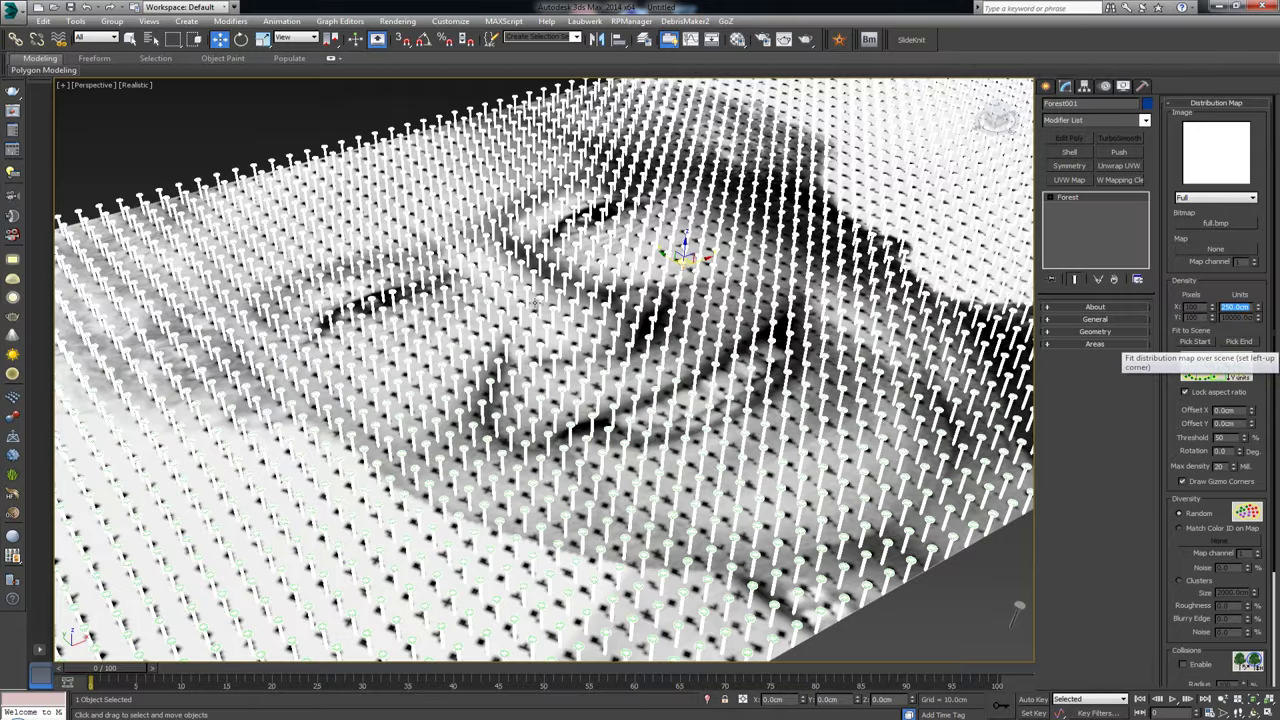
{"action": "middle_click_drag", "start_coordinate": [780, 400], "coordinate": [680, 460], "text": "alt"}
{"action": "left_click_drag", "start_coordinate": [1000, 112], "coordinate": [1005, 113]}
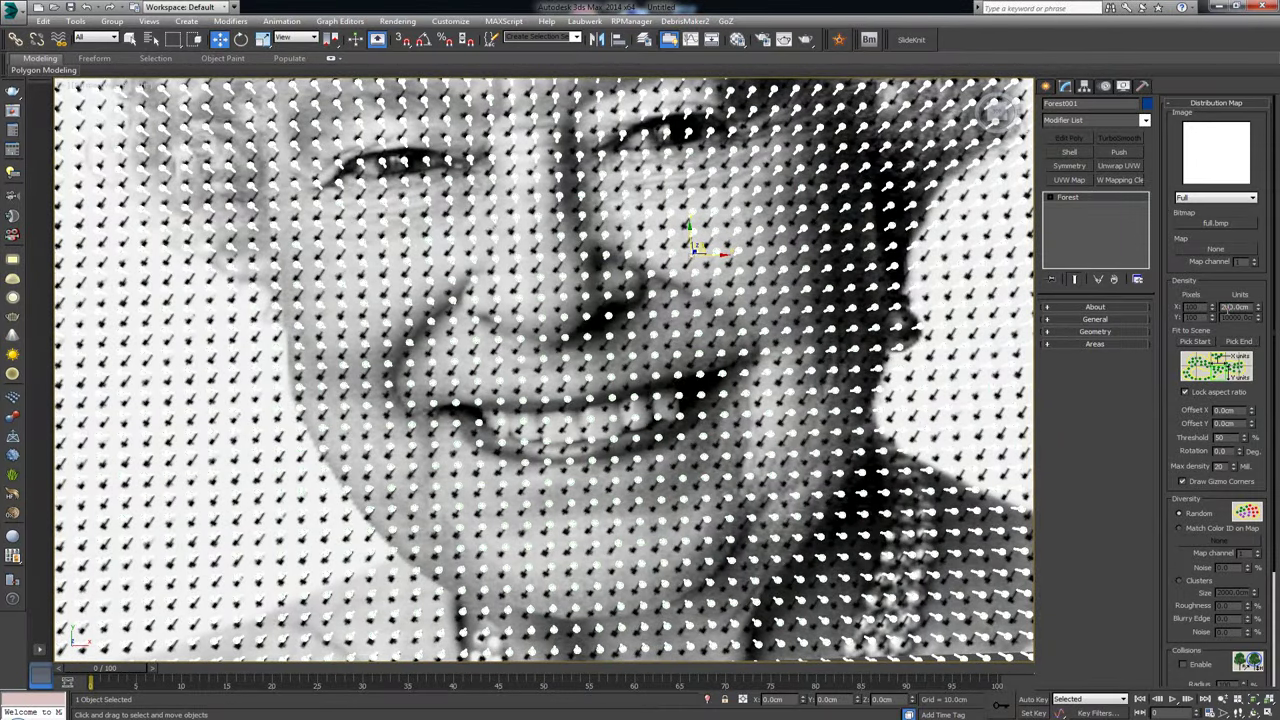
{"action": "key", "text": "Return"}
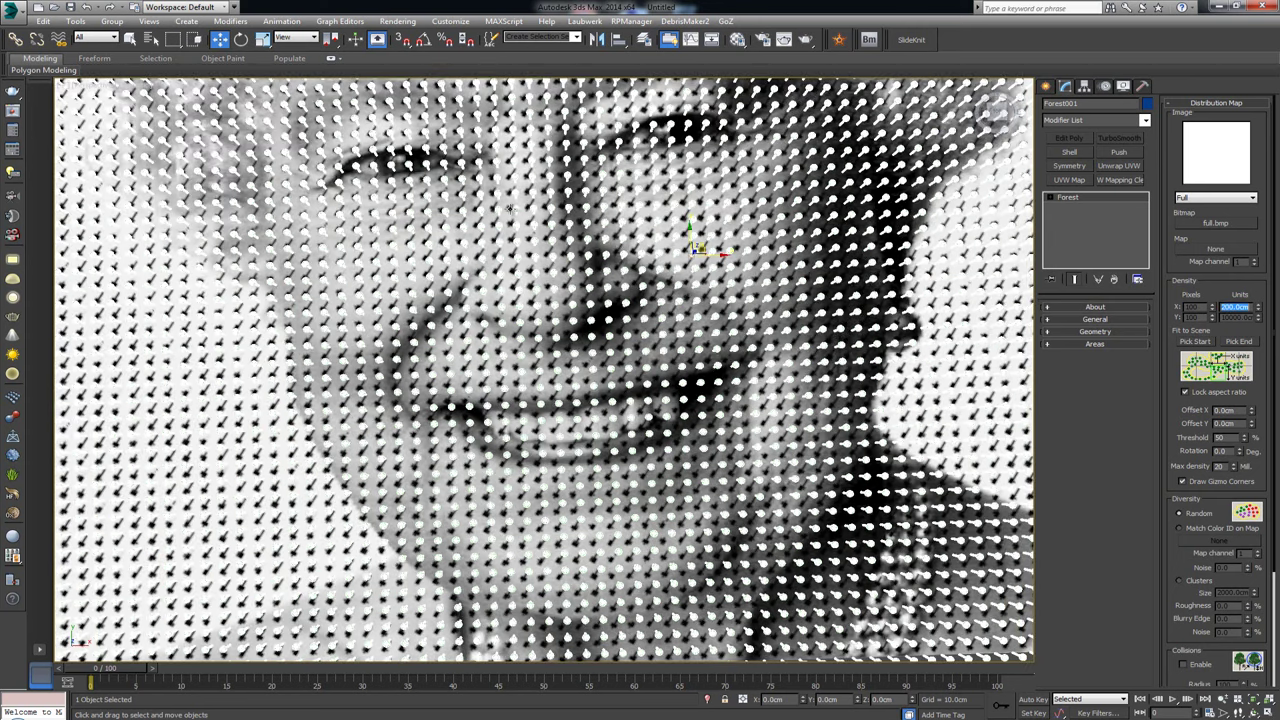
- Examine the dense screw scatter over the whole portrait plane from several angles and deselect the Forest object
{"action": "scroll", "coordinate": [511, 208], "scroll_direction": "down", "scroll_amount": 5}
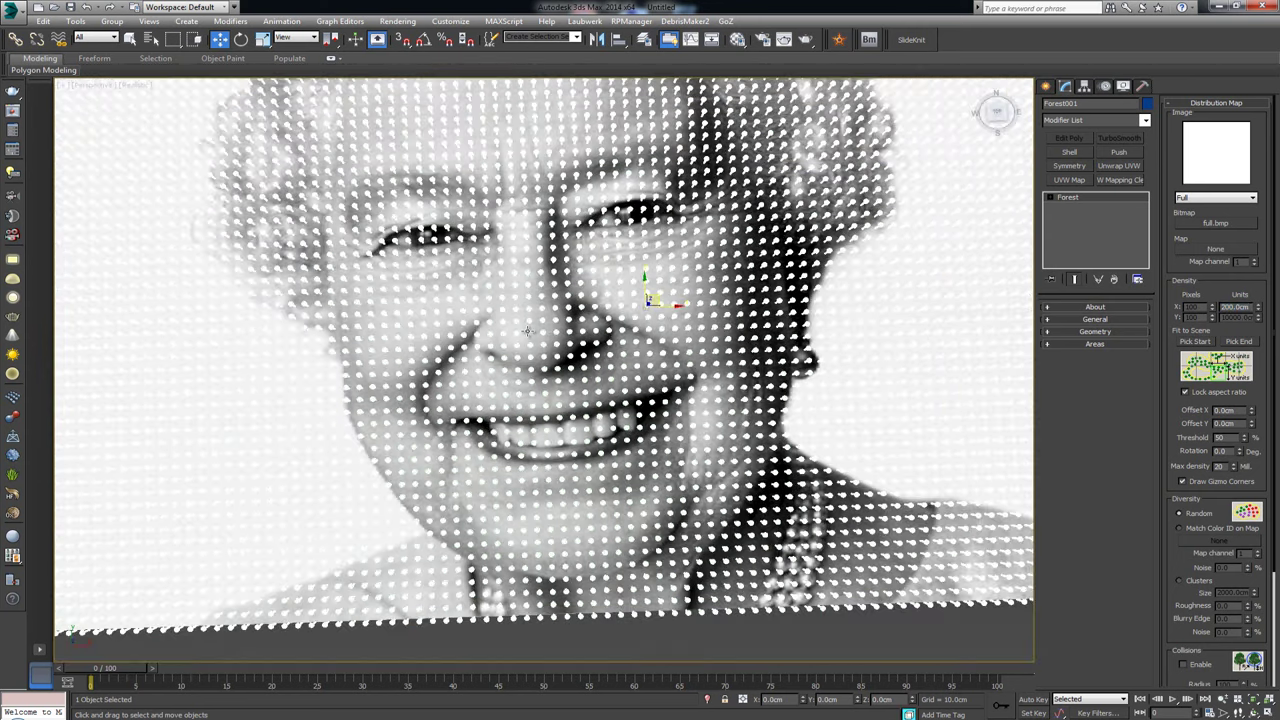
{"action": "scroll", "coordinate": [528, 333], "scroll_direction": "down", "scroll_amount": 5}
{"action": "scroll", "coordinate": [531, 336], "scroll_direction": "up", "scroll_amount": 3}
{"action": "middle_click_drag", "start_coordinate": [582, 287], "coordinate": [568, 256], "text": "alt"}
{"action": "middle_click_drag", "start_coordinate": [549, 507], "coordinate": [644, 526], "text": "alt"}
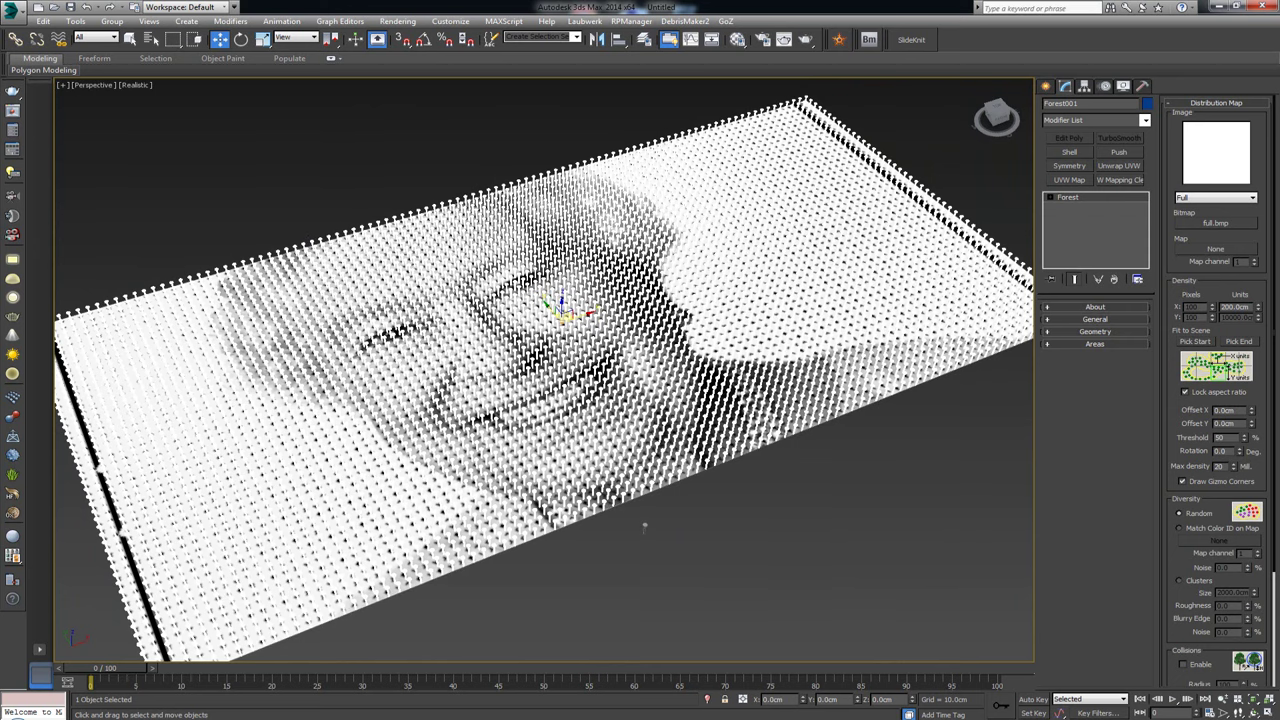
{"action": "middle_click_drag", "start_coordinate": [412, 406], "coordinate": [408, 442]}
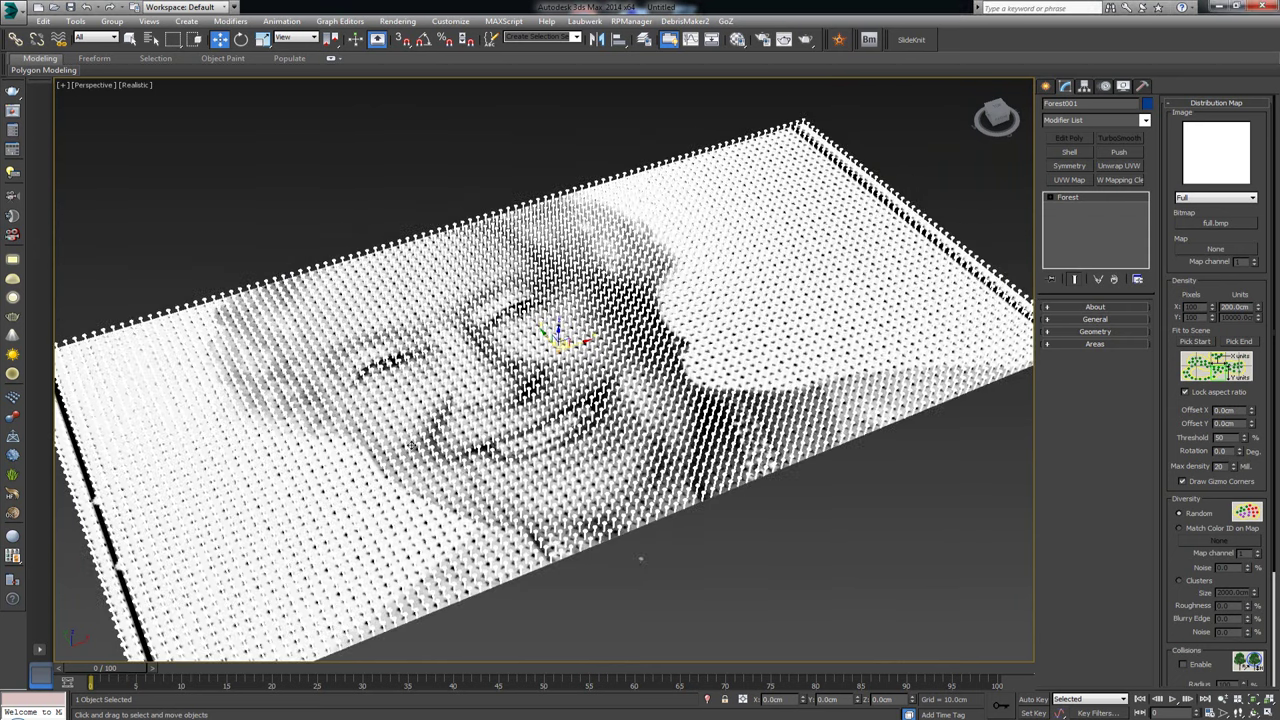
{"action": "scroll", "coordinate": [408, 442], "scroll_direction": "down", "scroll_amount": 3}
{"action": "mouse_move", "coordinate": [525, 378]}
{"action": "middle_mouse_down", "text": "alt"}
{"action": "mouse_move", "coordinate": [540, 390]}
{"action": "mouse_move", "coordinate": [600, 380]}
{"action": "mouse_move", "coordinate": [541, 370]}
{"action": "middle_mouse_up", "text": "alt"}
{"action": "left_click", "coordinate": [502, 155]}
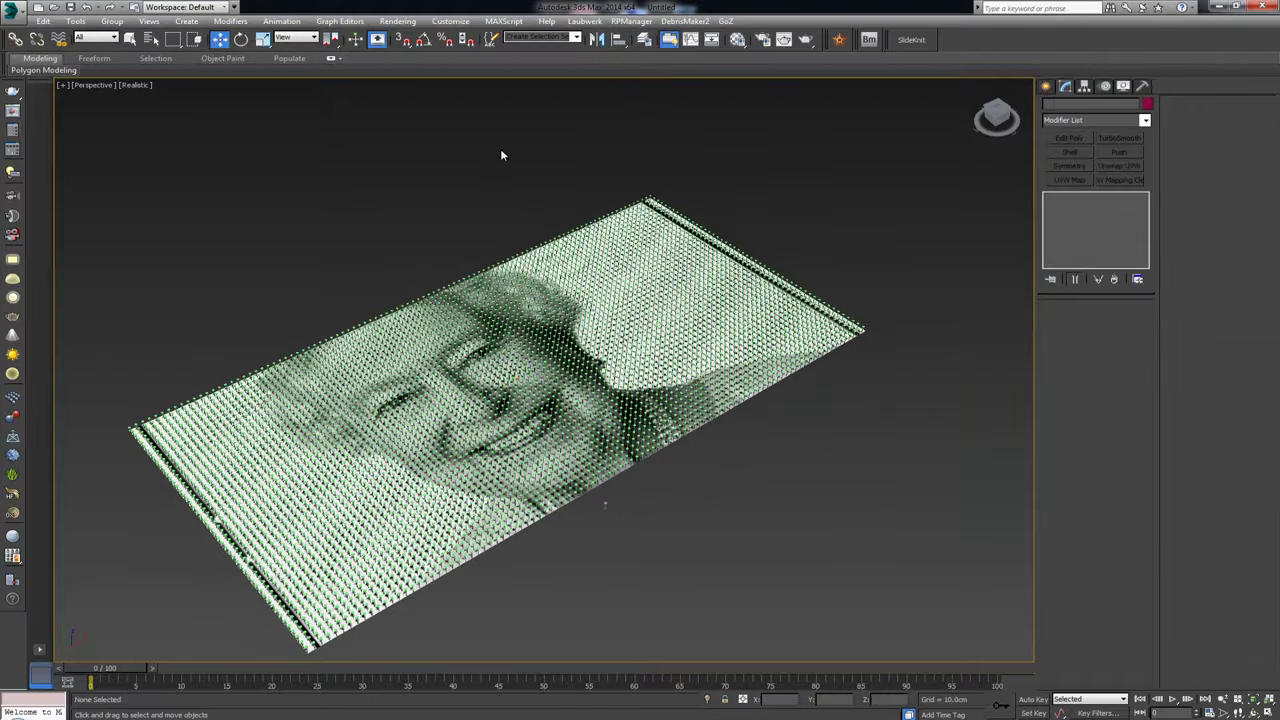
- Create a VRaySun in the Top view aimed at the plane's centre and accept adding the automatic VRaySky environment map
{"action": "key", "text": "alt+w"}
{"action": "left_click", "coordinate": [260, 189]}
{"action": "left_click", "coordinate": [1045, 87]}
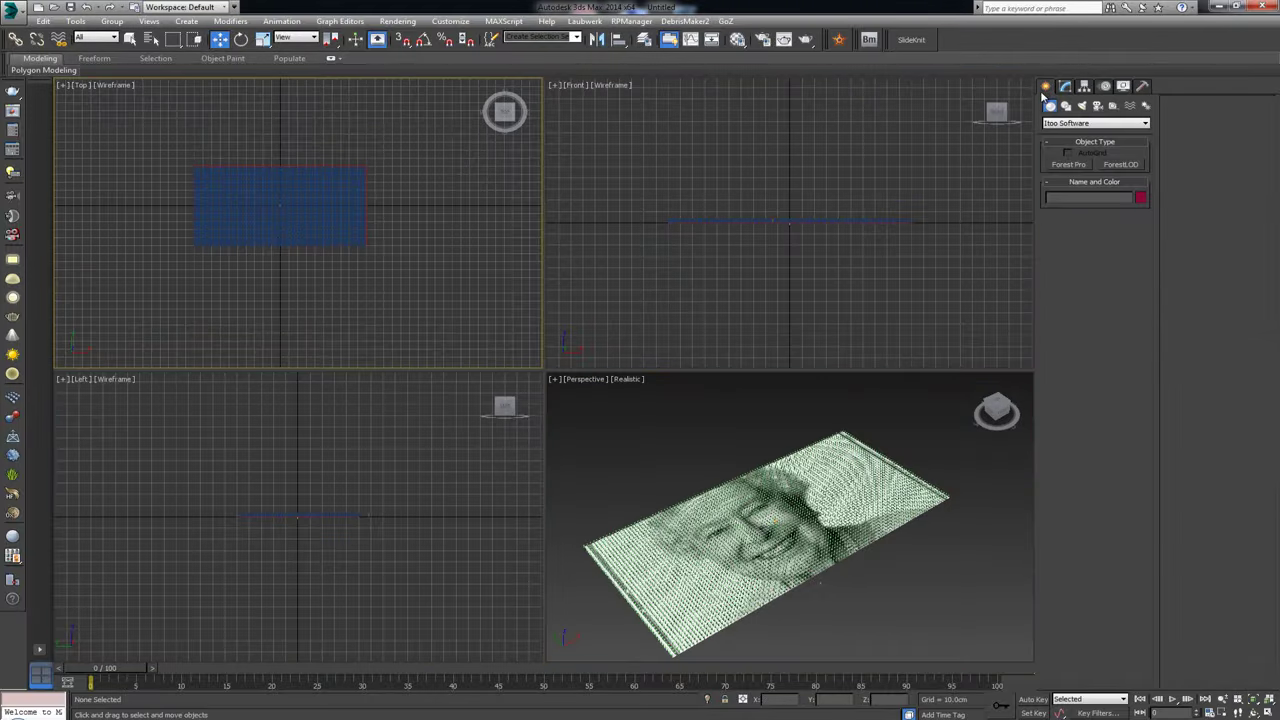
{"action": "left_click", "coordinate": [1082, 105]}
{"action": "left_click", "coordinate": [1090, 123]}
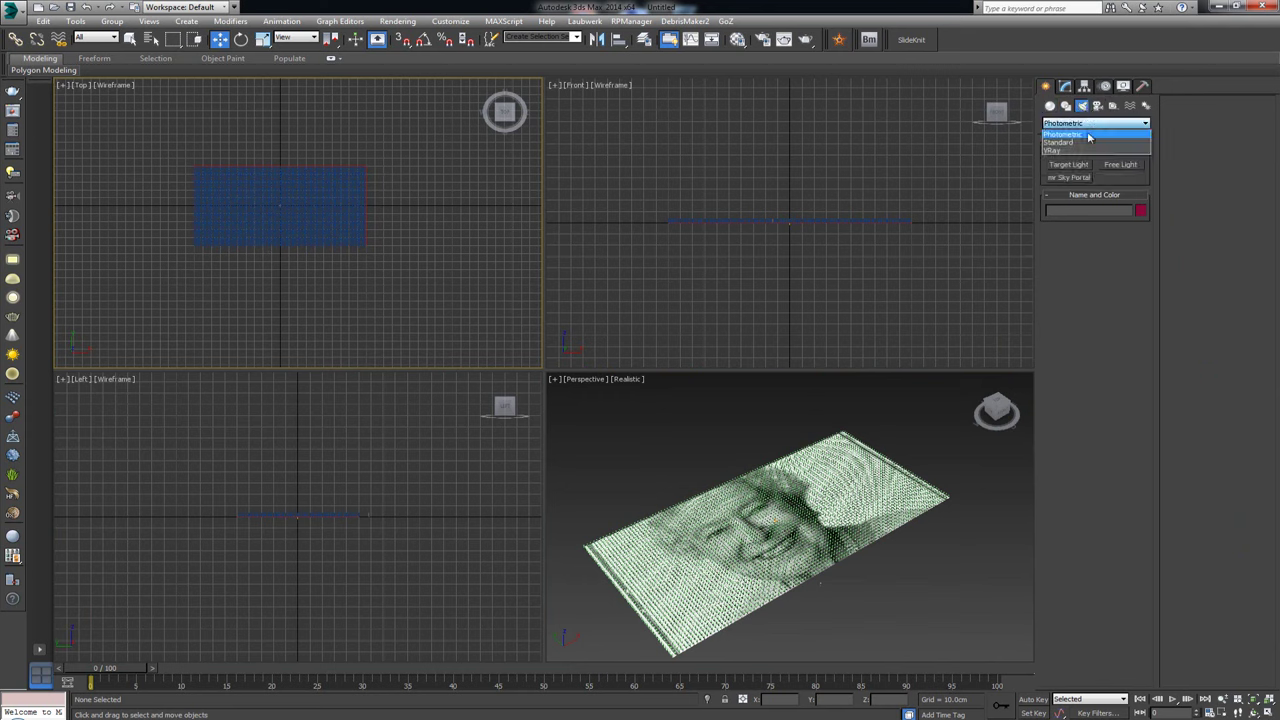
{"action": "left_click", "coordinate": [1081, 150]}
{"action": "left_click", "coordinate": [1121, 177]}
{"action": "middle_click_drag", "start_coordinate": [360, 240], "coordinate": [237, 237]}
{"action": "scroll", "coordinate": [320, 257], "scroll_direction": "down", "scroll_amount": 3}
{"action": "left_click_drag", "start_coordinate": [474, 303], "coordinate": [194, 224]}
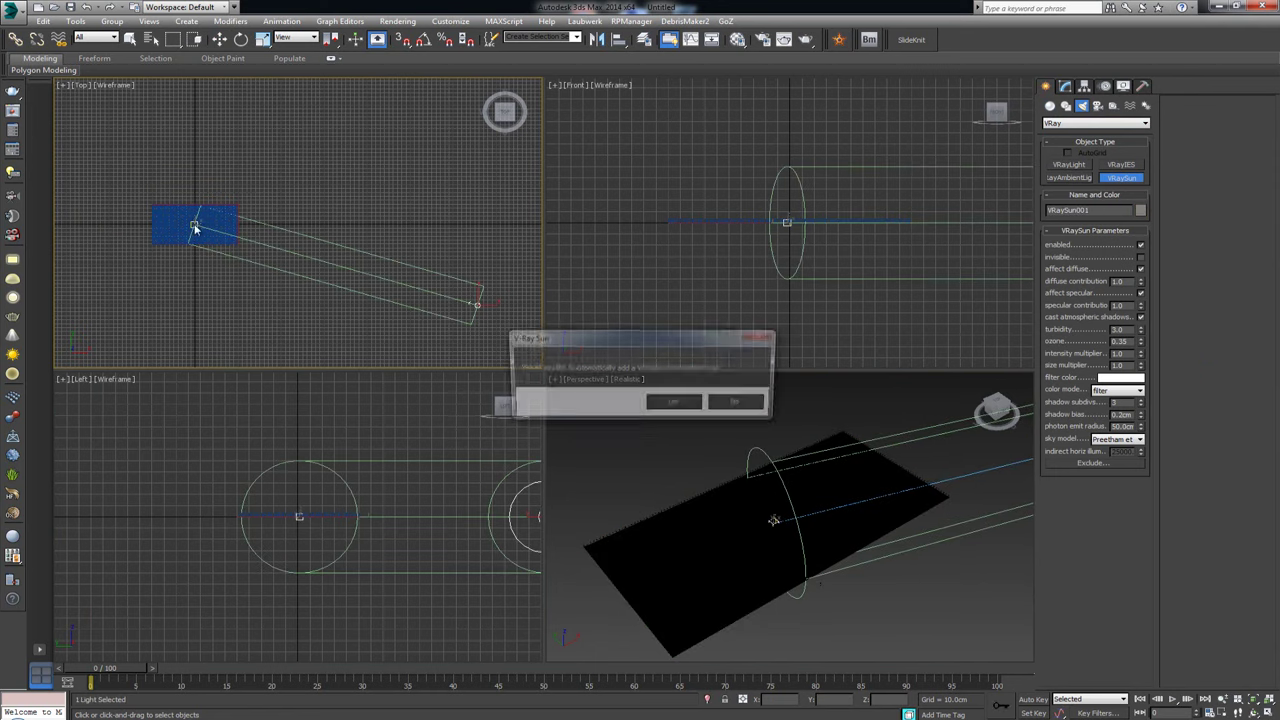
{"action": "left_click", "coordinate": [687, 406]}
- Raise the sun high above the portrait plane along the Z axis in the Perspective view and deselect it
{"action": "middle_click_drag", "start_coordinate": [843, 437], "coordinate": [722, 455]}
{"action": "scroll", "coordinate": [722, 455], "scroll_direction": "down", "scroll_amount": 4}
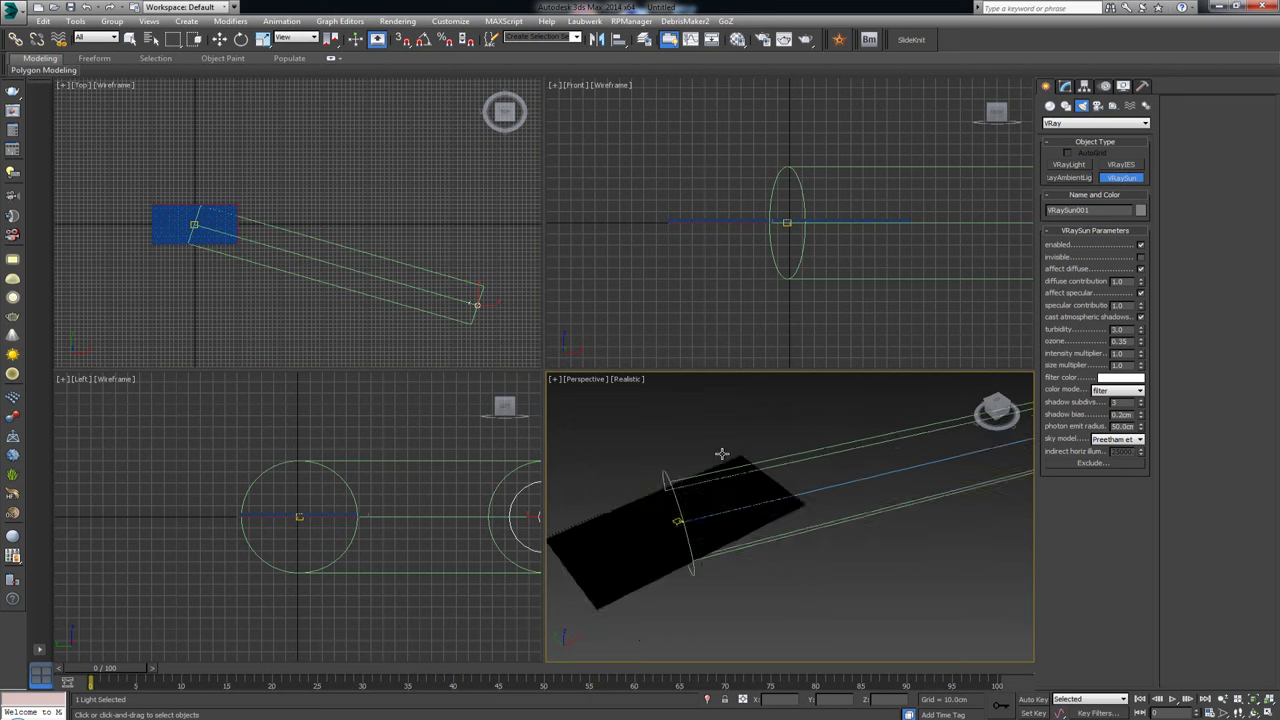
{"action": "key", "text": "w"}
{"action": "scroll", "coordinate": [835, 430], "scroll_direction": "down", "scroll_amount": 5}
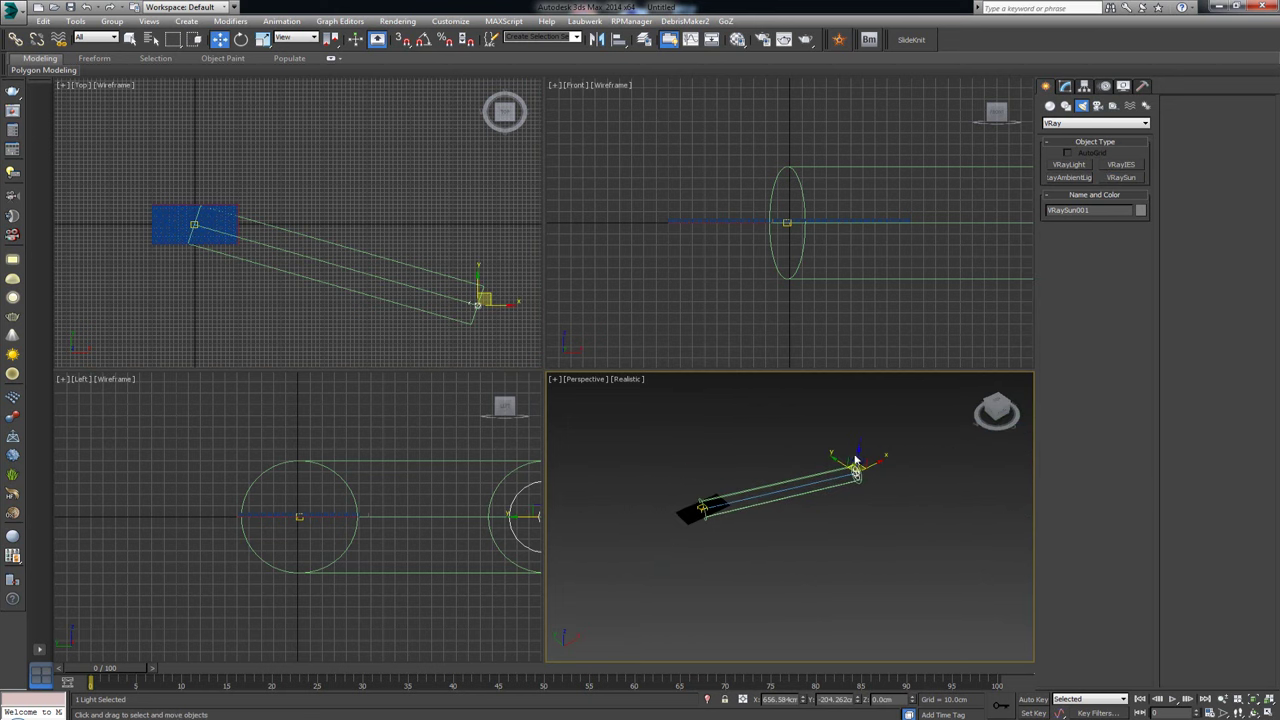
{"action": "left_click_drag", "start_coordinate": [852, 445], "coordinate": [834, 363]}
{"action": "left_click", "coordinate": [693, 483]}
- Inspect the sunlit screw scatter around the portrait's face, run a test render of it and close the frame buffer
{"action": "middle_click_drag", "start_coordinate": [693, 483], "coordinate": [714, 443]}
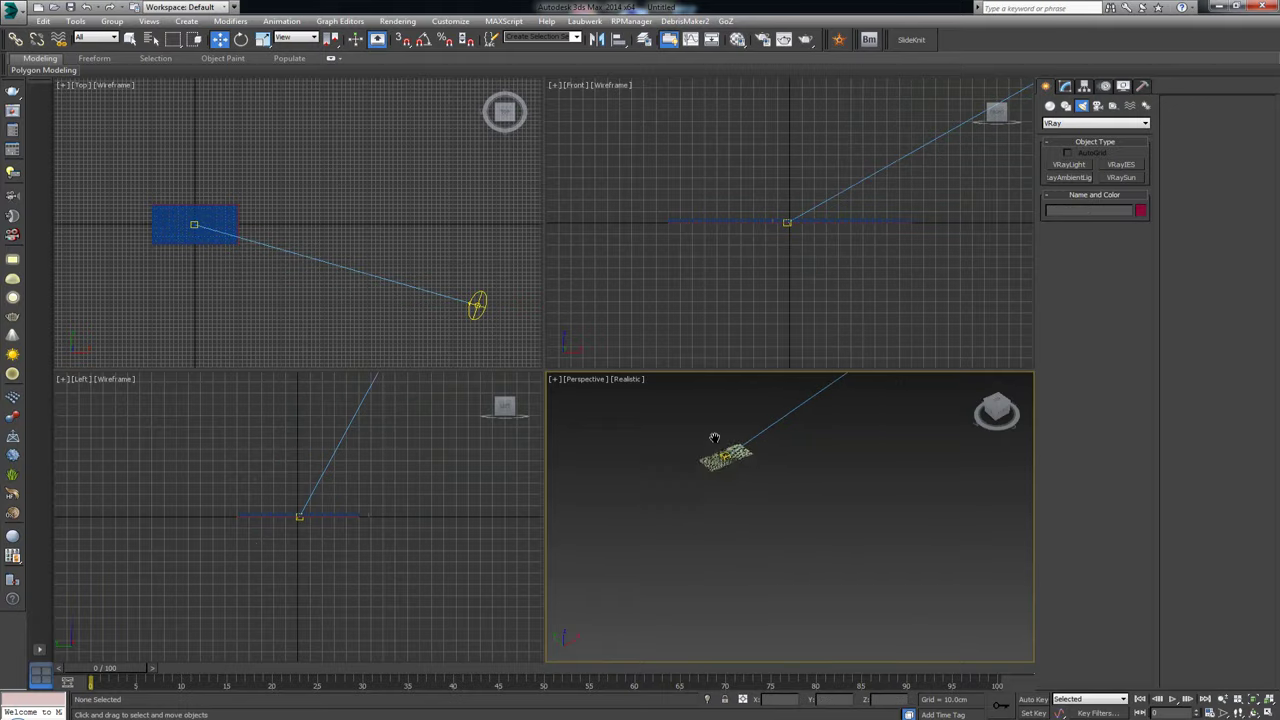
{"action": "scroll", "coordinate": [719, 426], "scroll_direction": "up", "scroll_amount": 10}
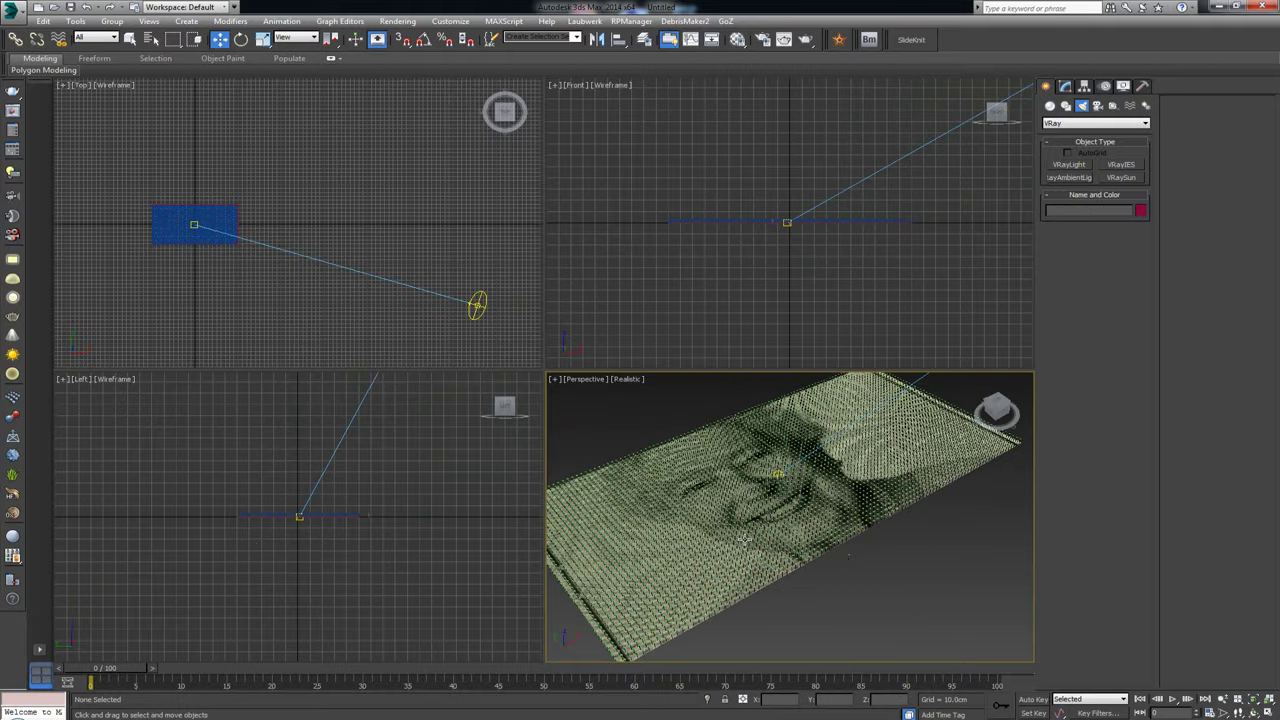
{"action": "key", "text": "alt+w"}
{"action": "mouse_move", "coordinate": [666, 446]}
{"action": "middle_mouse_down", "text": "alt"}
{"action": "mouse_move", "coordinate": [651, 340]}
{"action": "mouse_move", "coordinate": [706, 300]}
{"action": "mouse_move", "coordinate": [677, 326]}
{"action": "mouse_move", "coordinate": [653, 468]}
{"action": "middle_mouse_up", "text": "alt"}
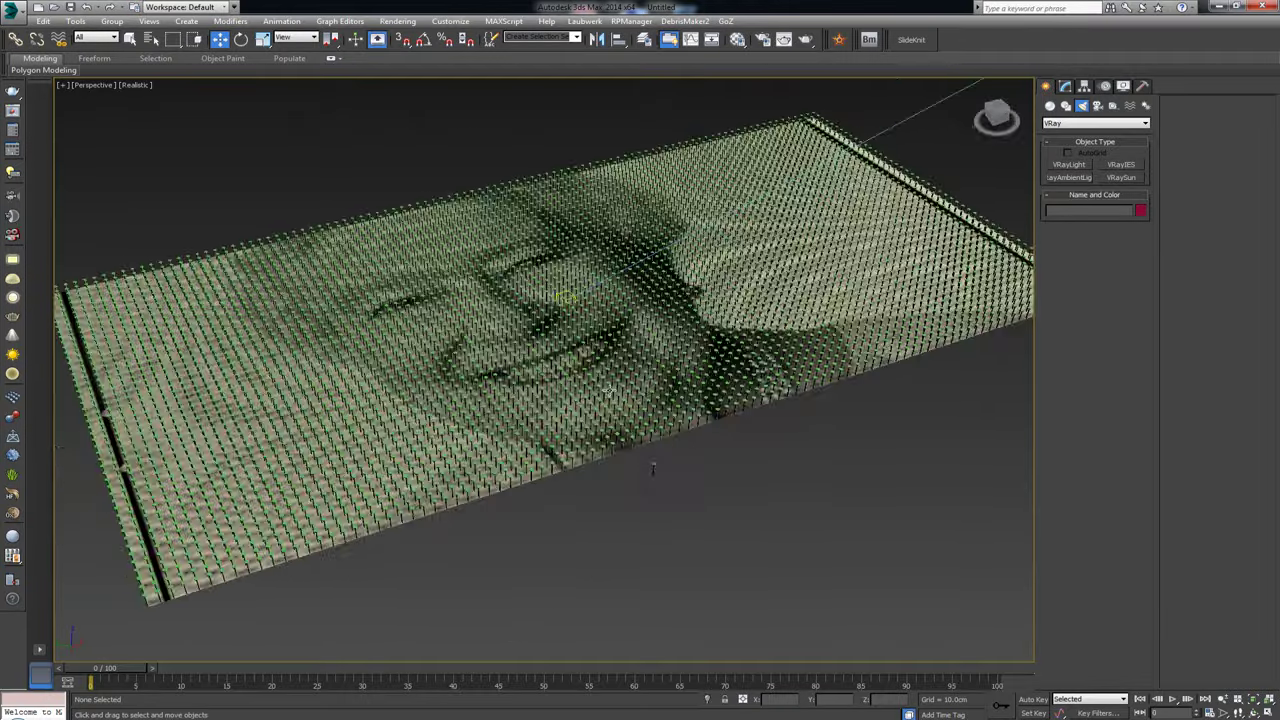
{"action": "scroll", "coordinate": [653, 468], "scroll_direction": "up", "scroll_amount": 8}
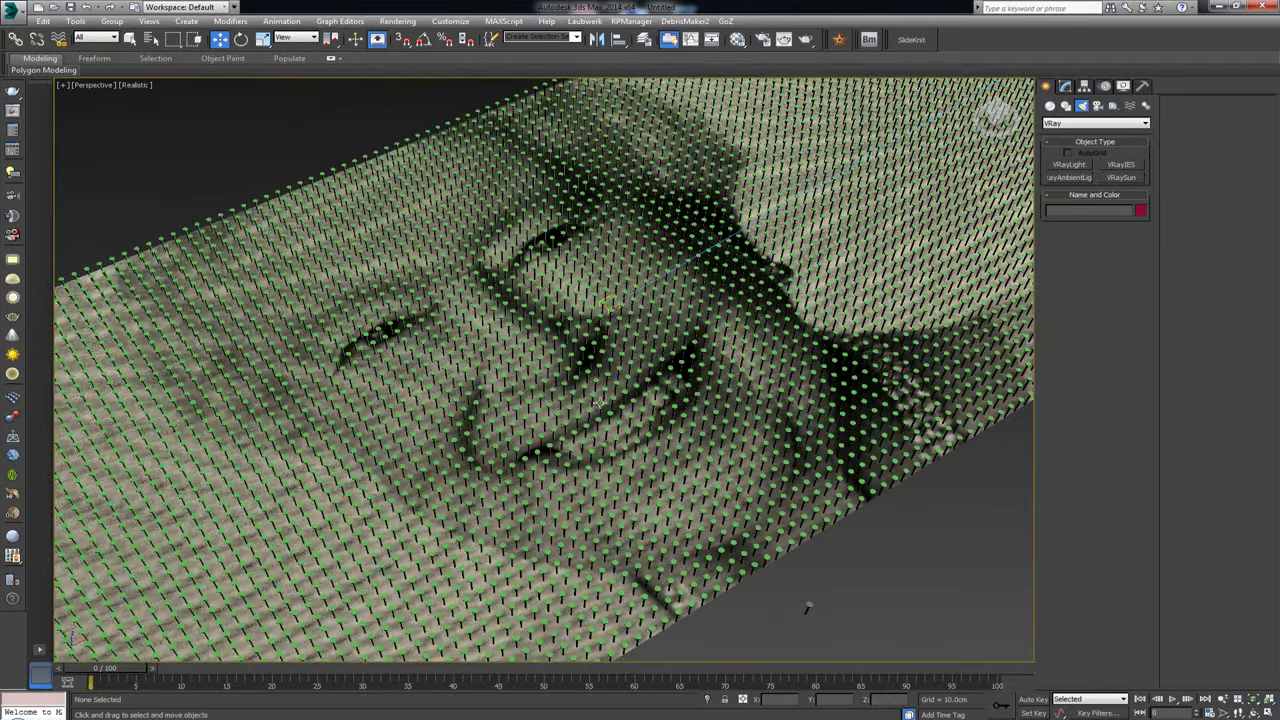
{"action": "scroll", "coordinate": [808, 607], "scroll_direction": "down", "scroll_amount": 6}
{"action": "middle_click_drag", "start_coordinate": [851, 583], "coordinate": [913, 470], "text": "alt"}
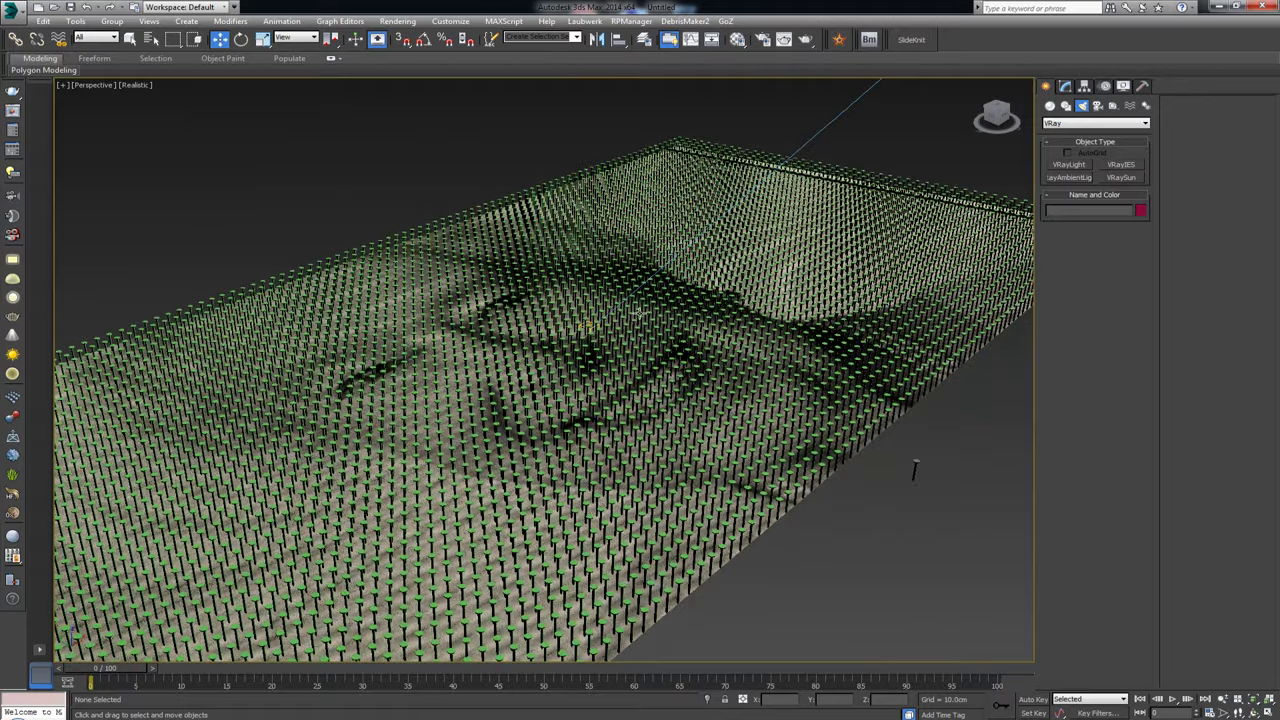
{"action": "scroll", "coordinate": [609, 340], "scroll_direction": "up", "scroll_amount": 3}
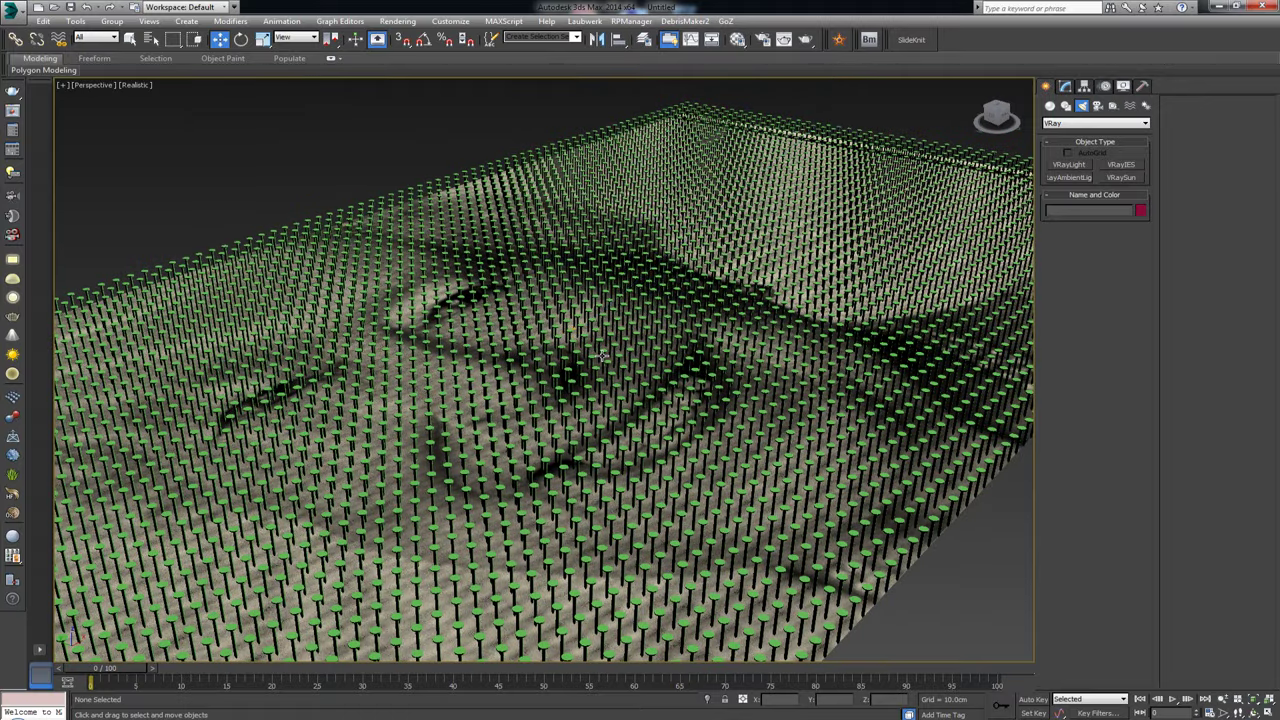
{"action": "scroll", "coordinate": [631, 358], "scroll_direction": "up", "scroll_amount": 2}
{"action": "middle_click_drag", "start_coordinate": [631, 358], "coordinate": [572, 370], "text": "alt"}
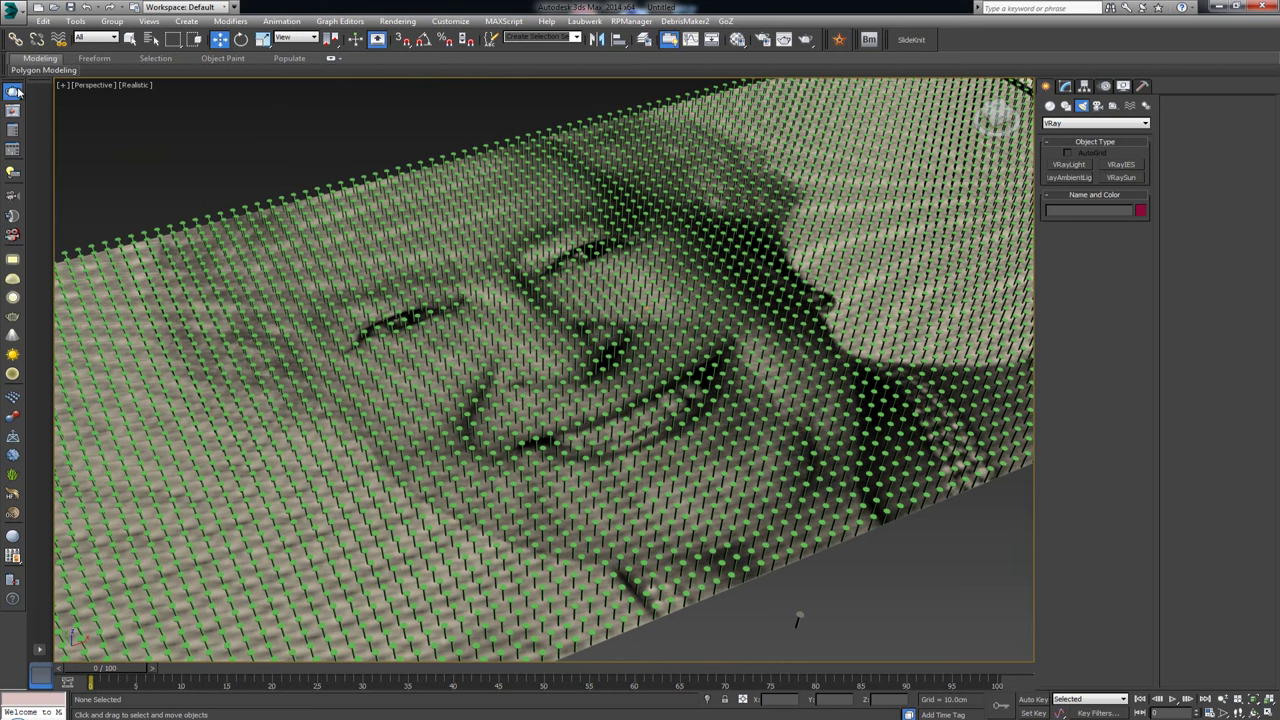
{"action": "key", "text": "shift+q"}
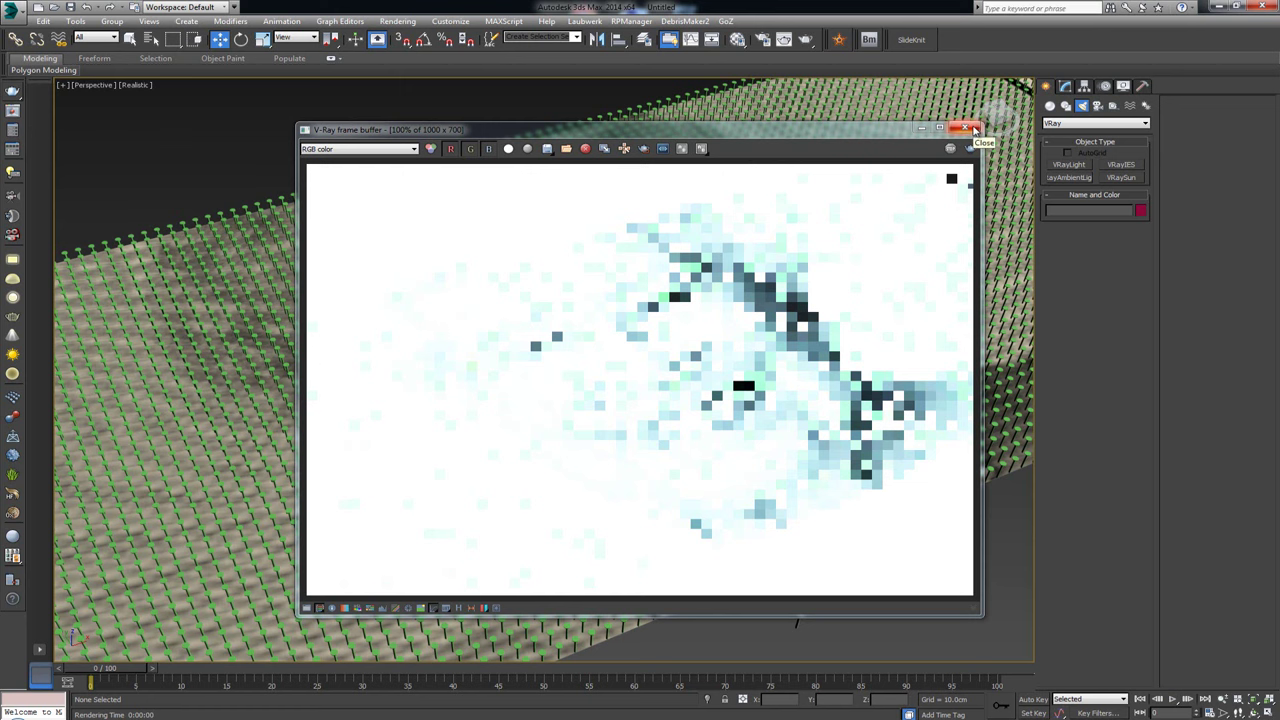
{"action": "left_click", "coordinate": [975, 130]}
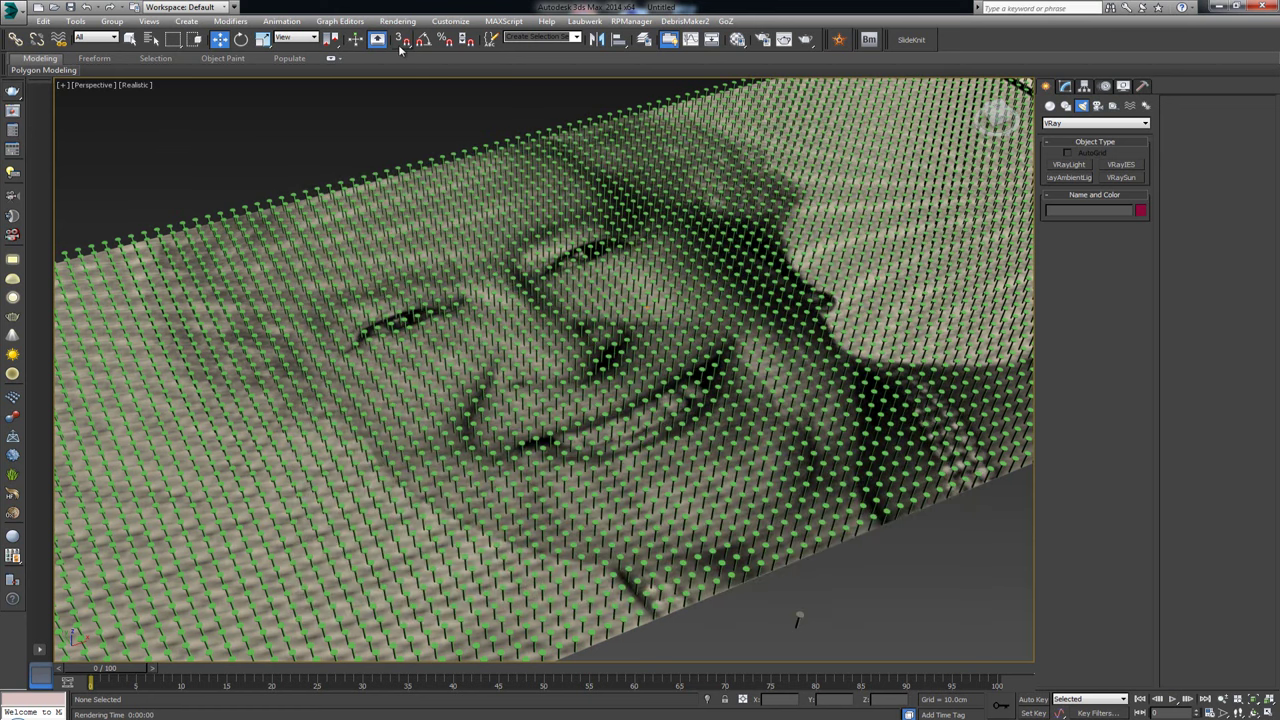
- Set the environment's exposure control to VRay Exposure Control
{"action": "left_click", "coordinate": [502, 22]}
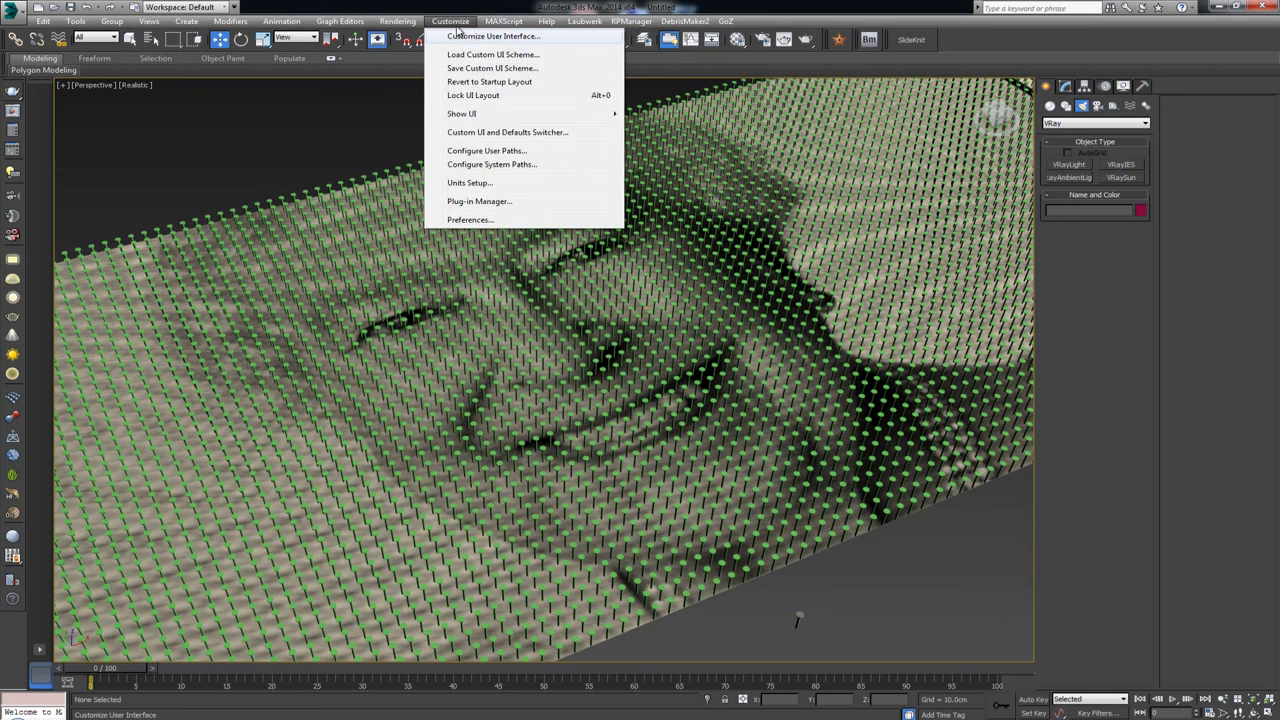
{"action": "mouse_move", "coordinate": [445, 26]}
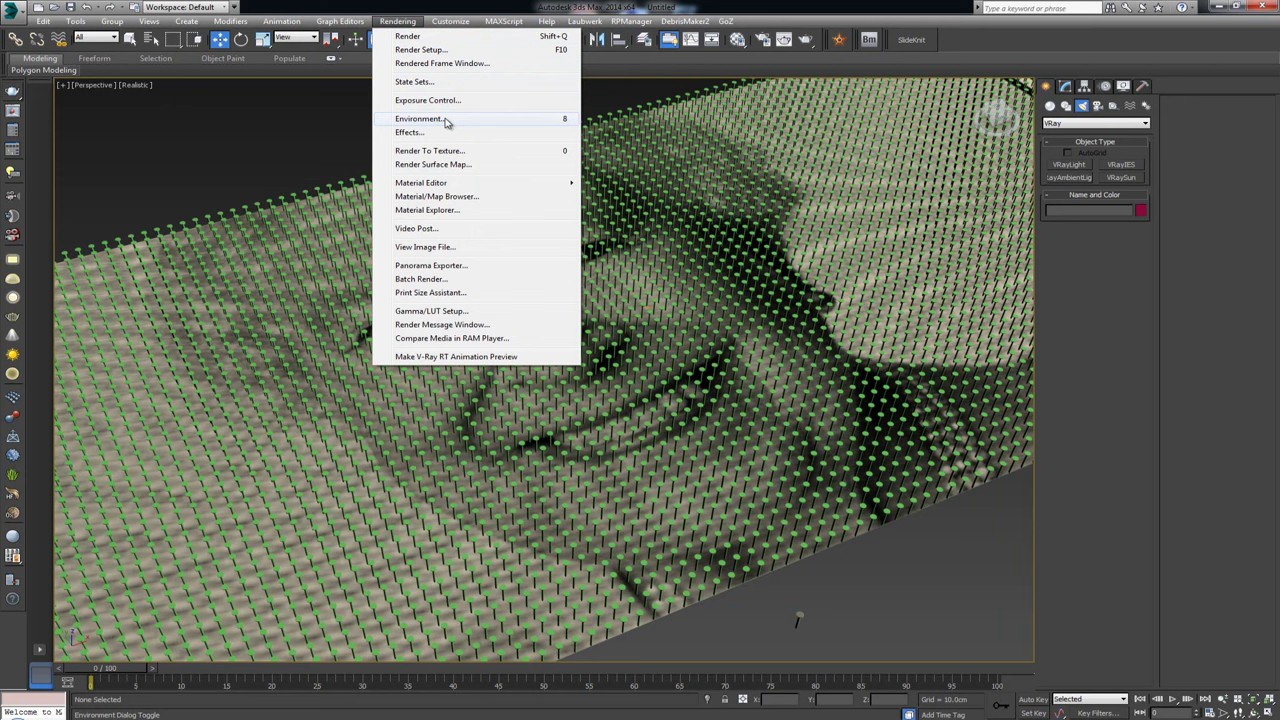
{"action": "left_click", "coordinate": [553, 122]}
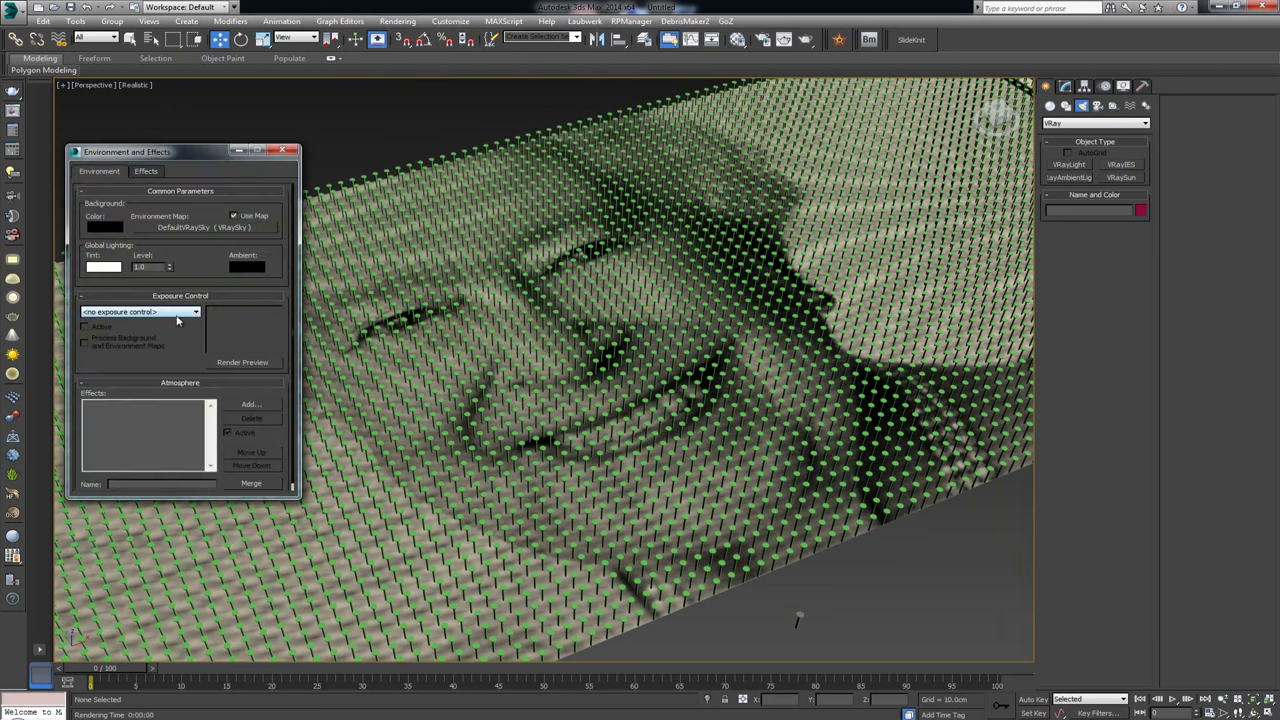
{"action": "left_click", "coordinate": [177, 313]}
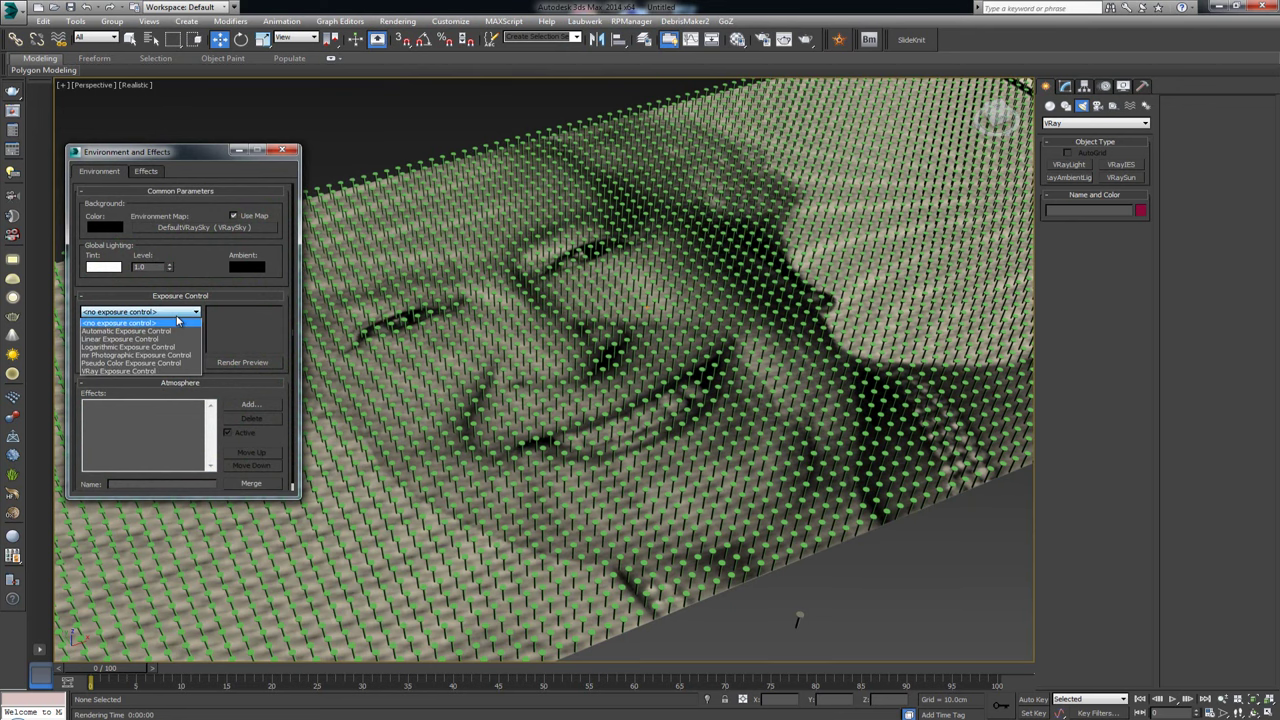
{"action": "left_click", "coordinate": [150, 371]}
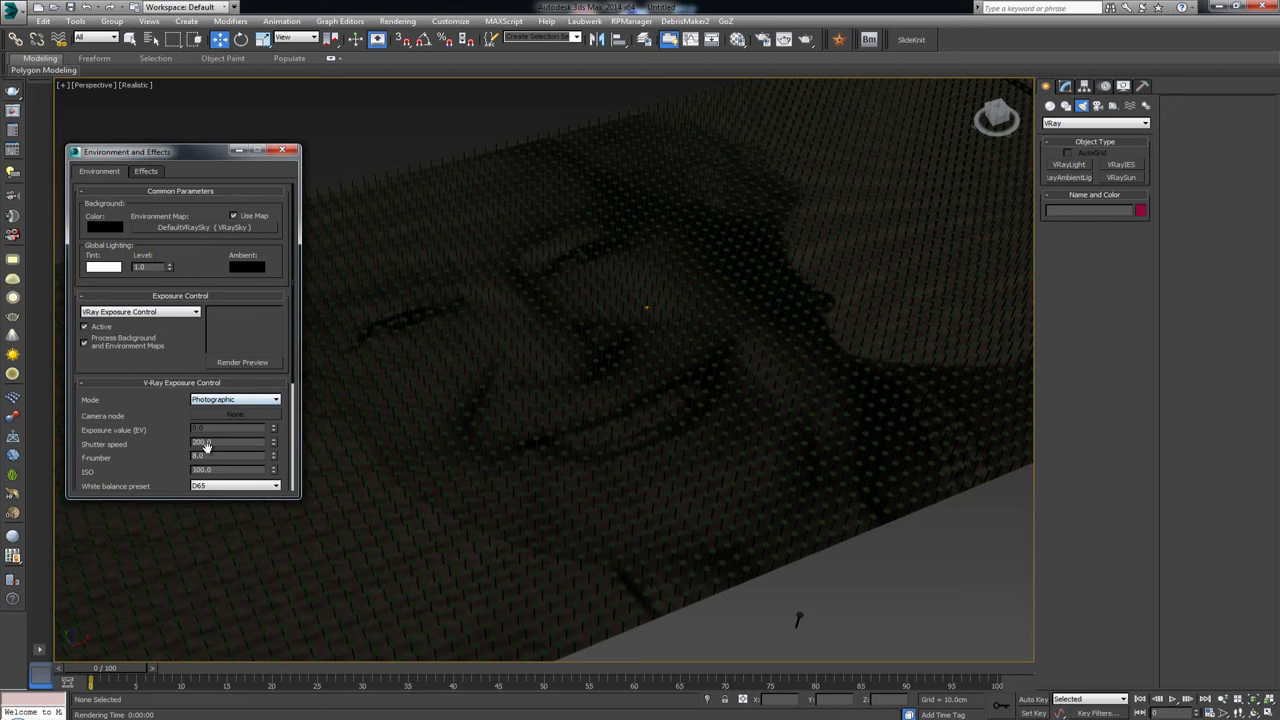
- Set the V-Ray exposure's shutter speed to 100 and its white balance preset to Neutral, closing the environment settings
{"action": "left_click_drag", "start_coordinate": [225, 441], "coordinate": [181, 436]}
{"action": "type", "text": "100"}
{"action": "key", "text": "Return"}
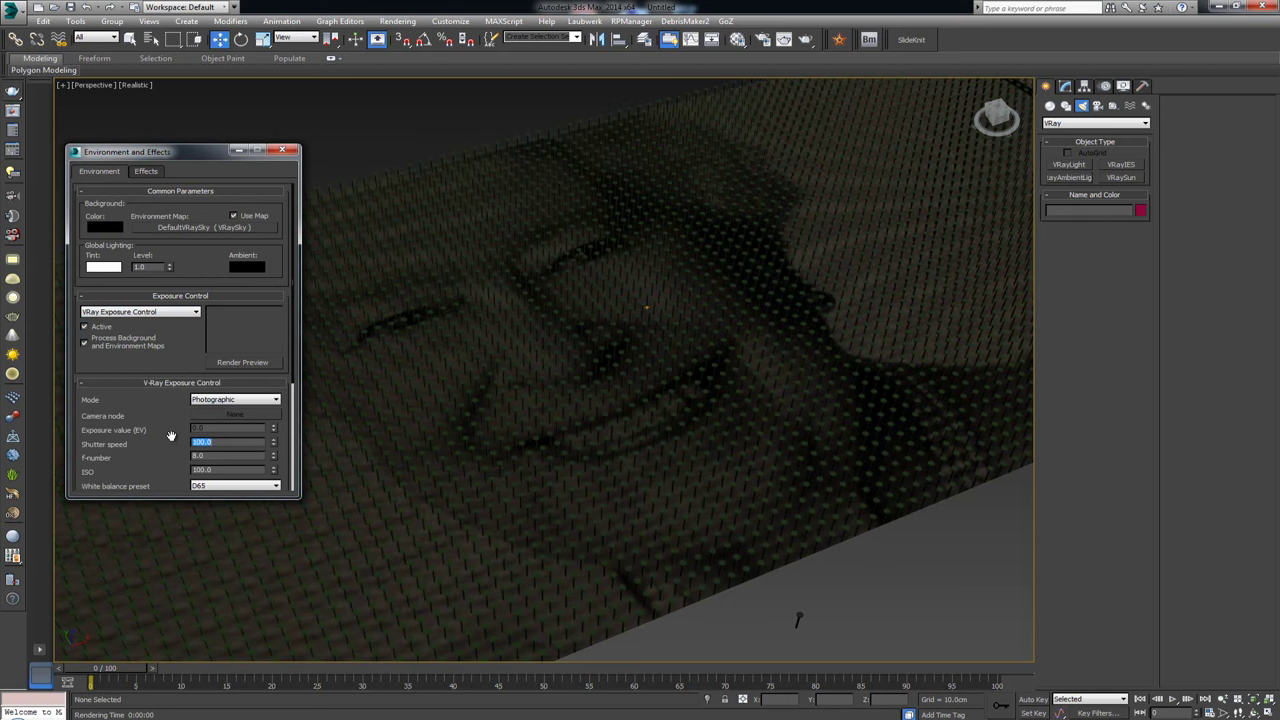
{"action": "left_click_drag", "start_coordinate": [166, 451], "coordinate": [162, 418]}
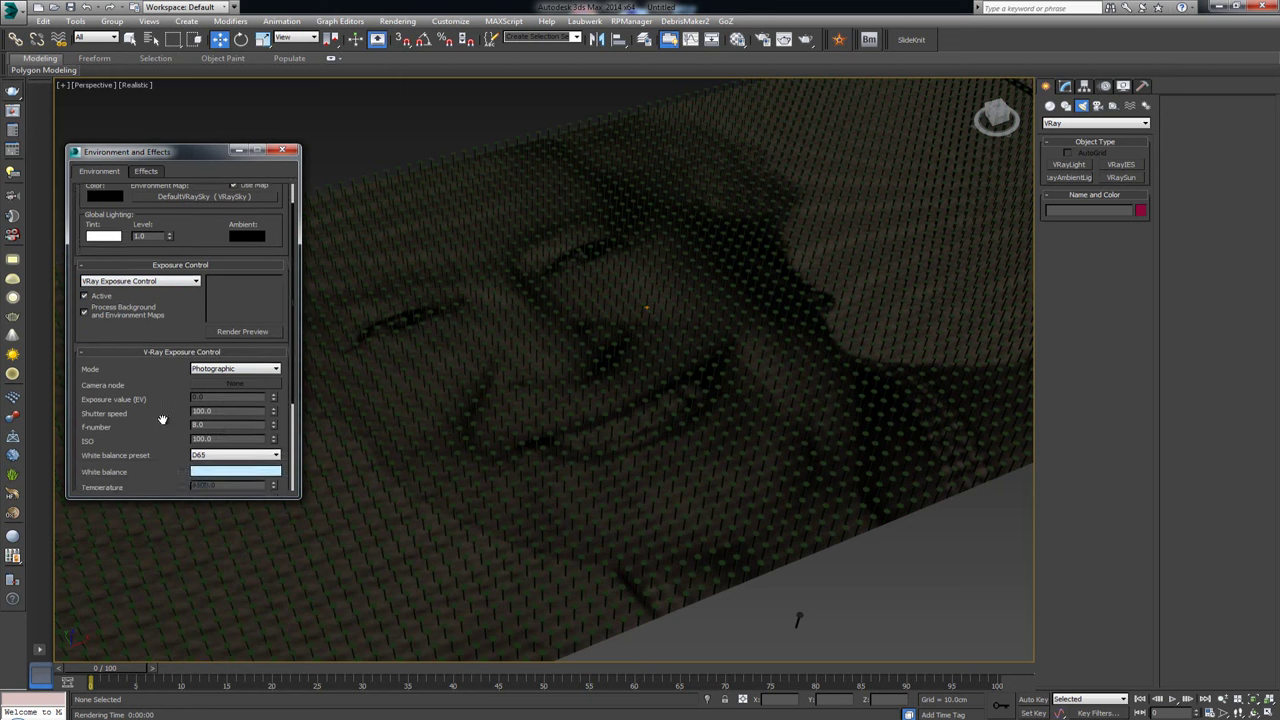
{"action": "left_click", "coordinate": [214, 456]}
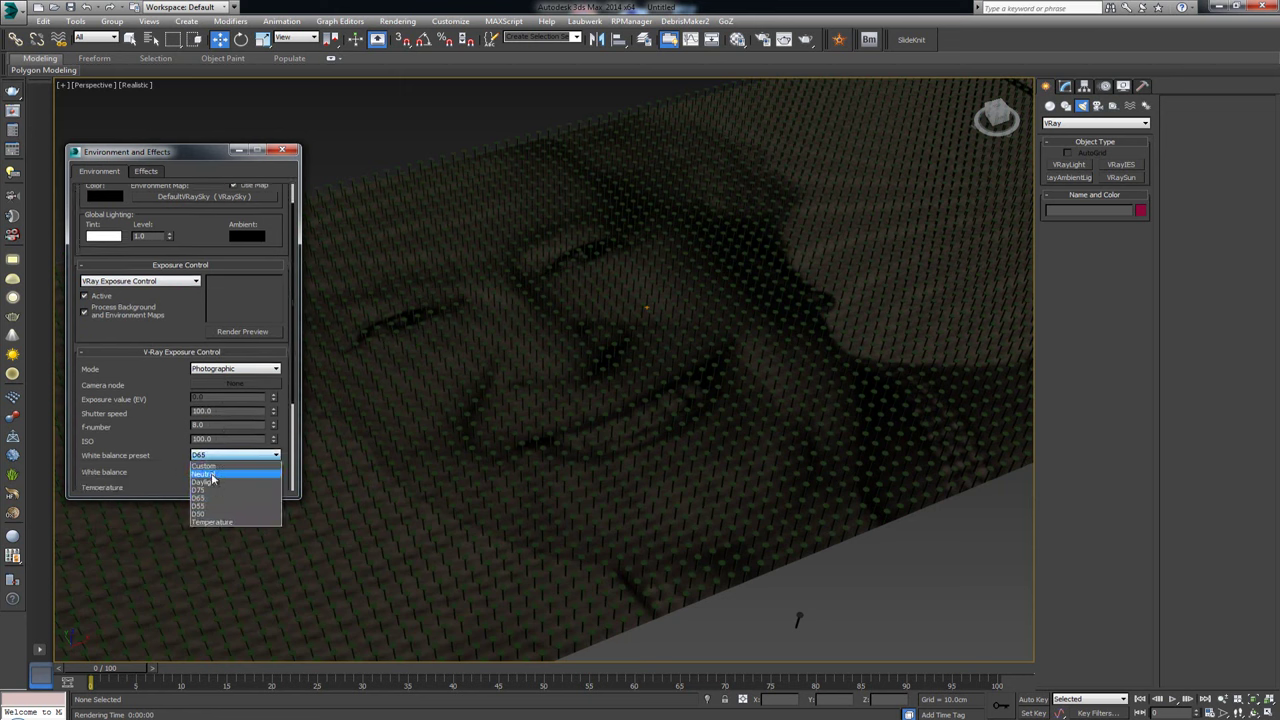
{"action": "left_click", "coordinate": [212, 476]}
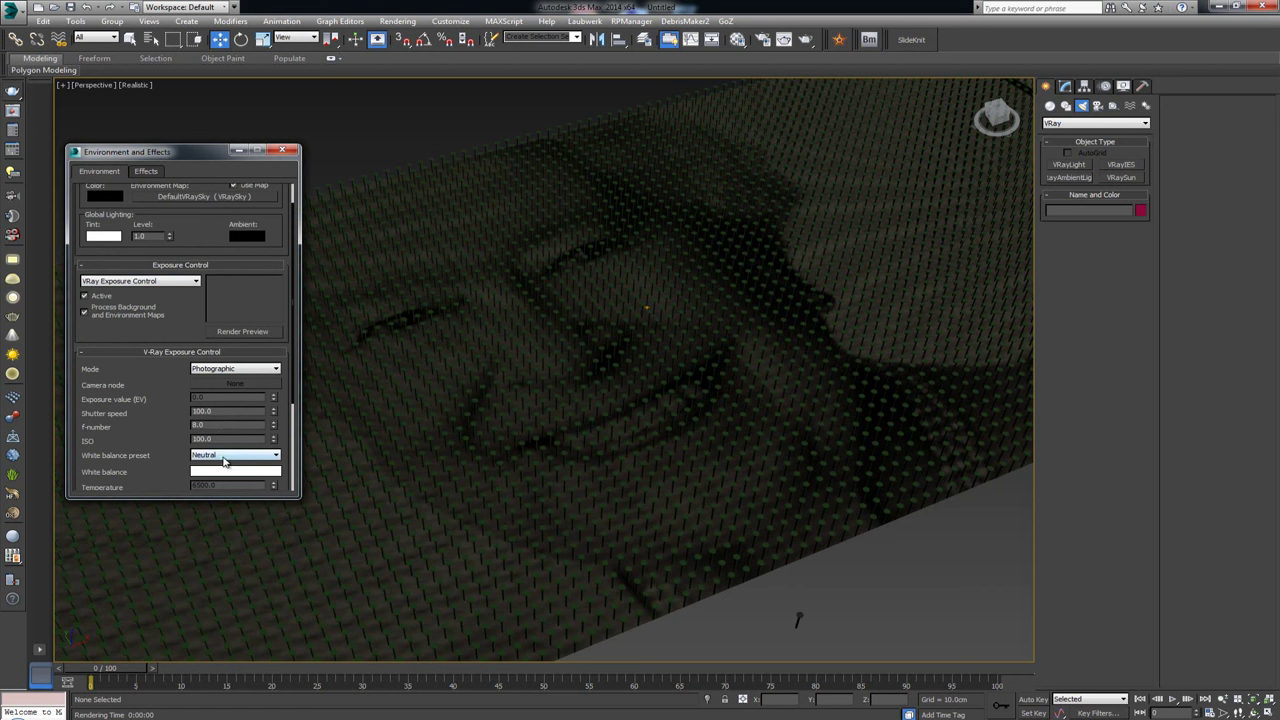
{"action": "left_click", "coordinate": [282, 151]}
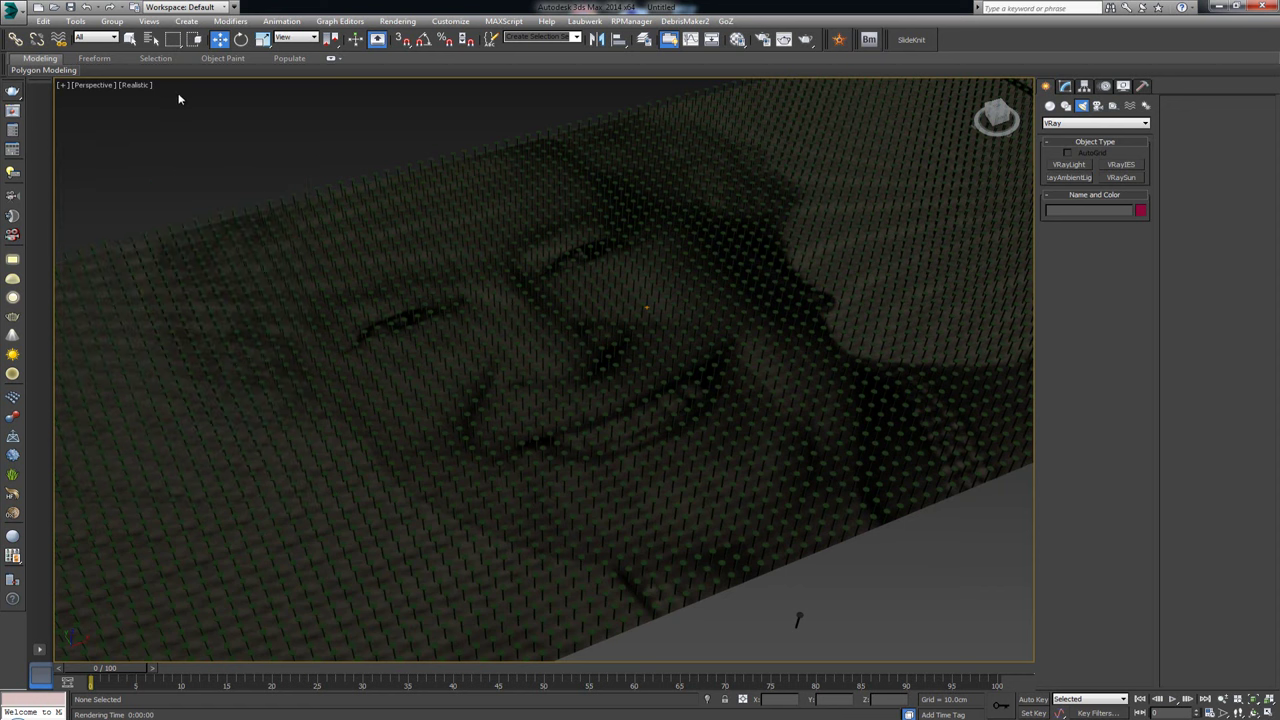
- Switch the Perspective view to Shaded and run a test render of the face from closer up
{"action": "left_click", "coordinate": [136, 89]}
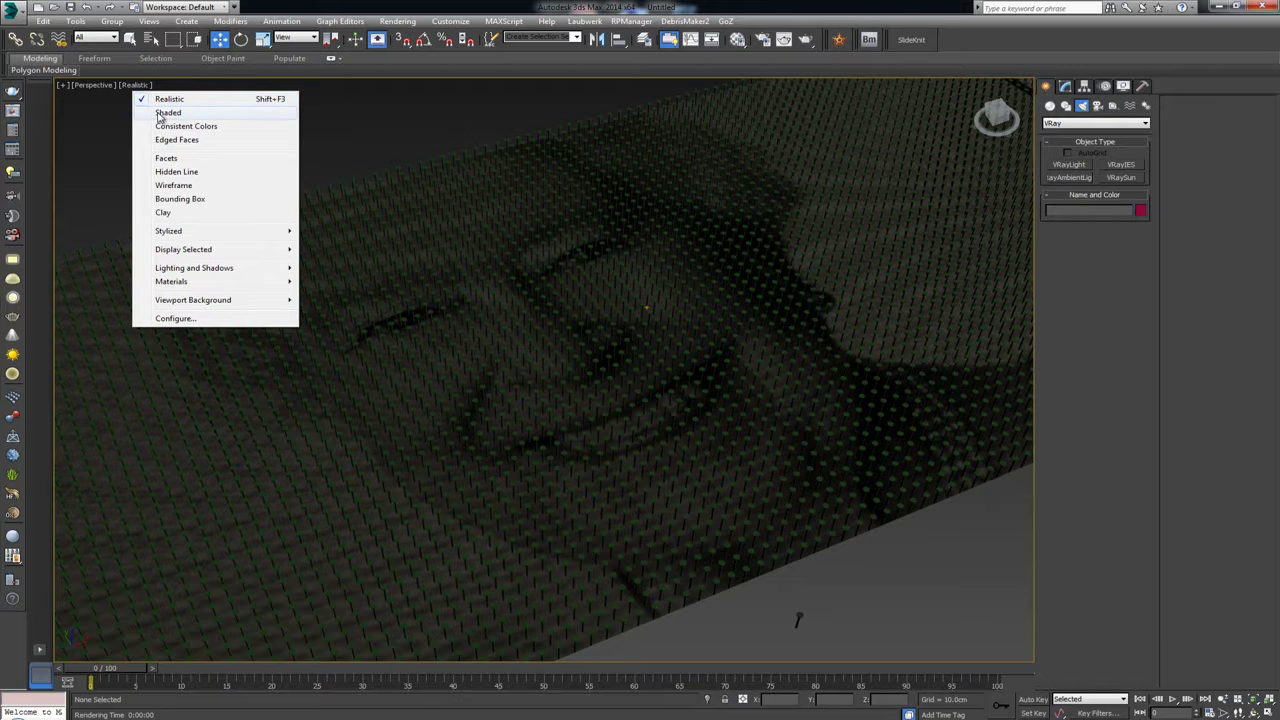
{"action": "left_click", "coordinate": [158, 113]}
{"action": "mouse_move", "coordinate": [442, 265]}
{"action": "middle_mouse_down", "text": "alt"}
{"action": "mouse_move", "coordinate": [491, 257]}
{"action": "mouse_move", "coordinate": [490, 287]}
{"action": "mouse_move", "coordinate": [520, 300]}
{"action": "mouse_move", "coordinate": [504, 316]}
{"action": "middle_mouse_up", "text": "alt"}
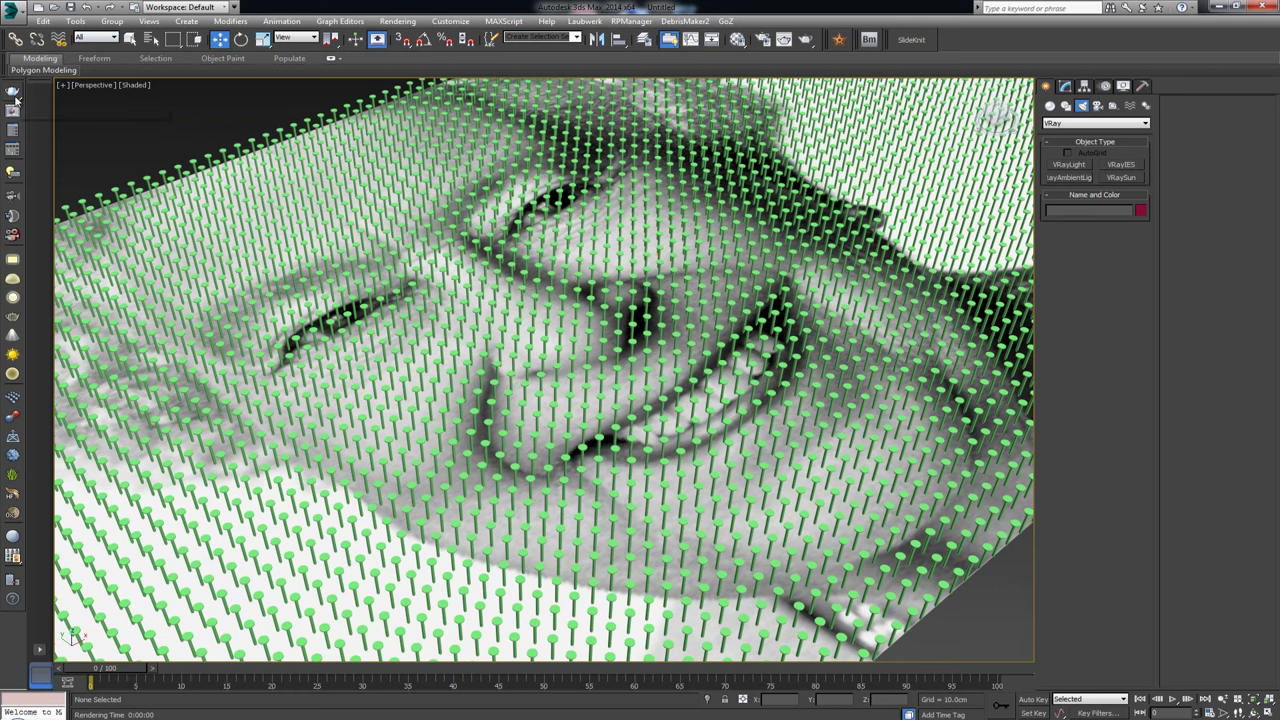
{"action": "key", "text": "shift+q"}
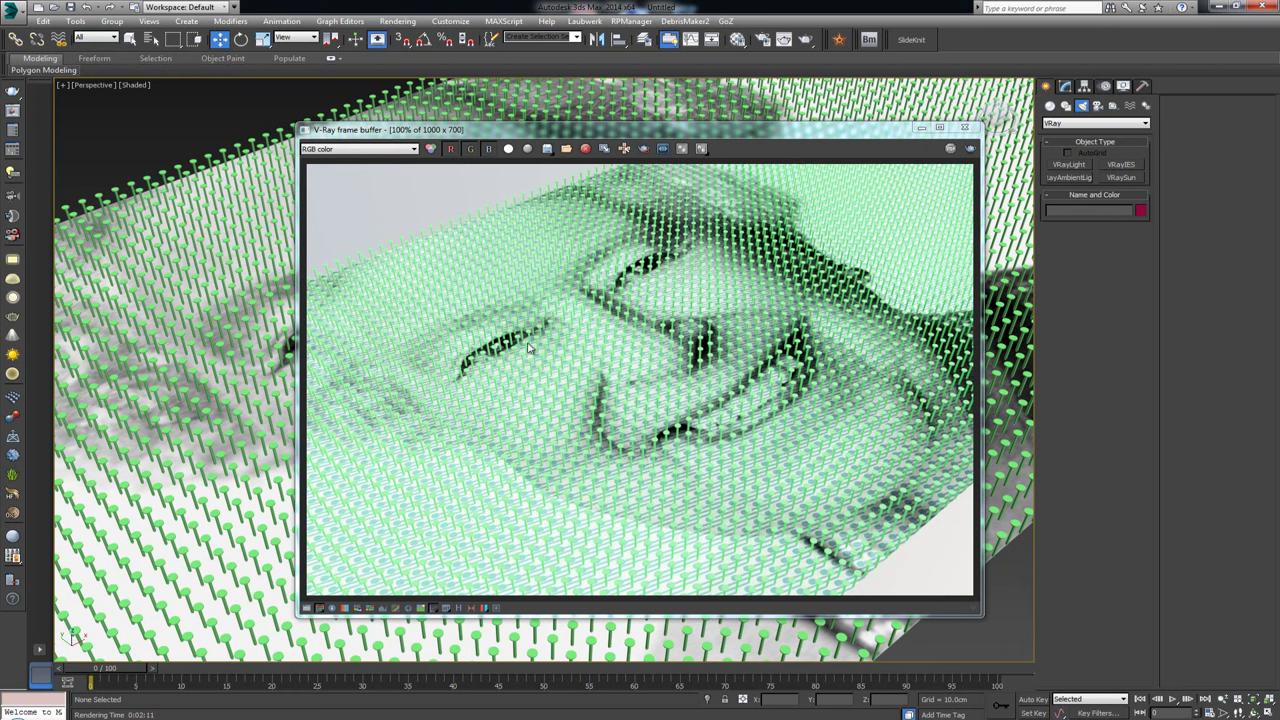
{"action": "left_click", "coordinate": [968, 131]}
- Select the Forest object and change the green screw material's diffuse colour to a neutral dark grey
{"action": "middle_click_drag", "start_coordinate": [652, 451], "coordinate": [748, 432], "text": "alt"}
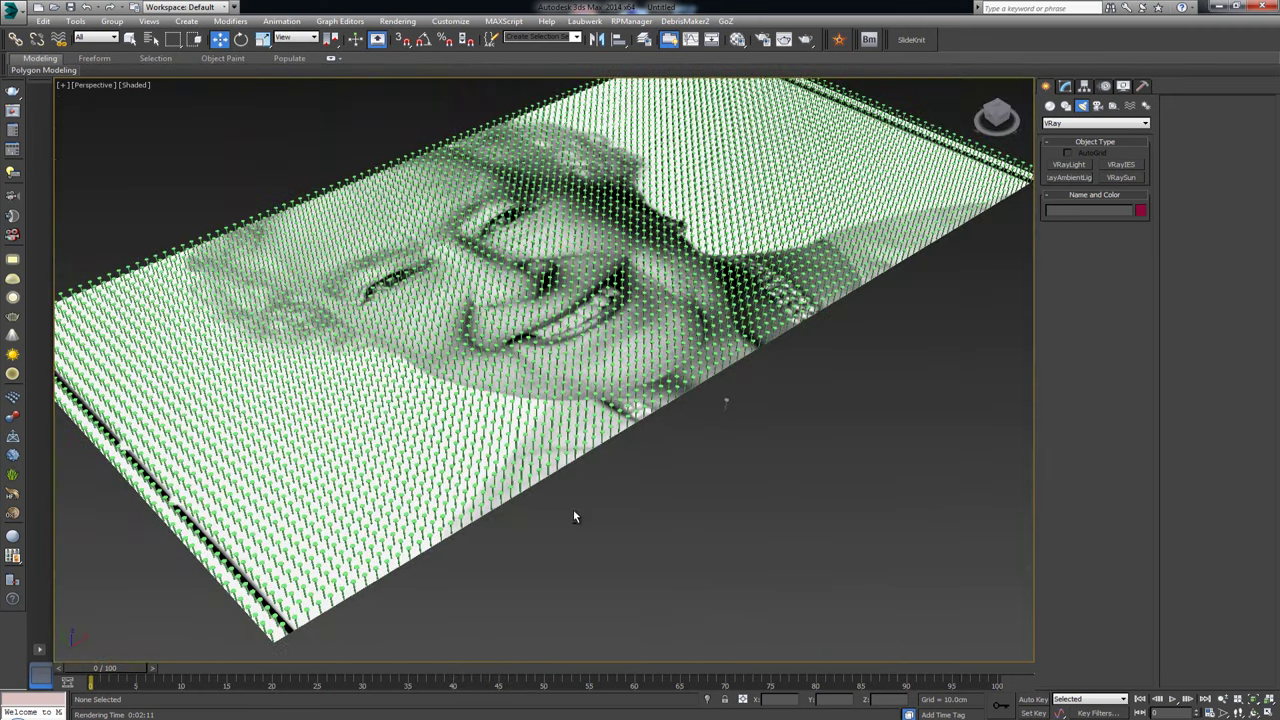
{"action": "middle_click_drag", "start_coordinate": [575, 516], "coordinate": [560, 472], "text": "alt"}
{"action": "left_click", "coordinate": [287, 340]}
{"action": "key", "text": "m"}
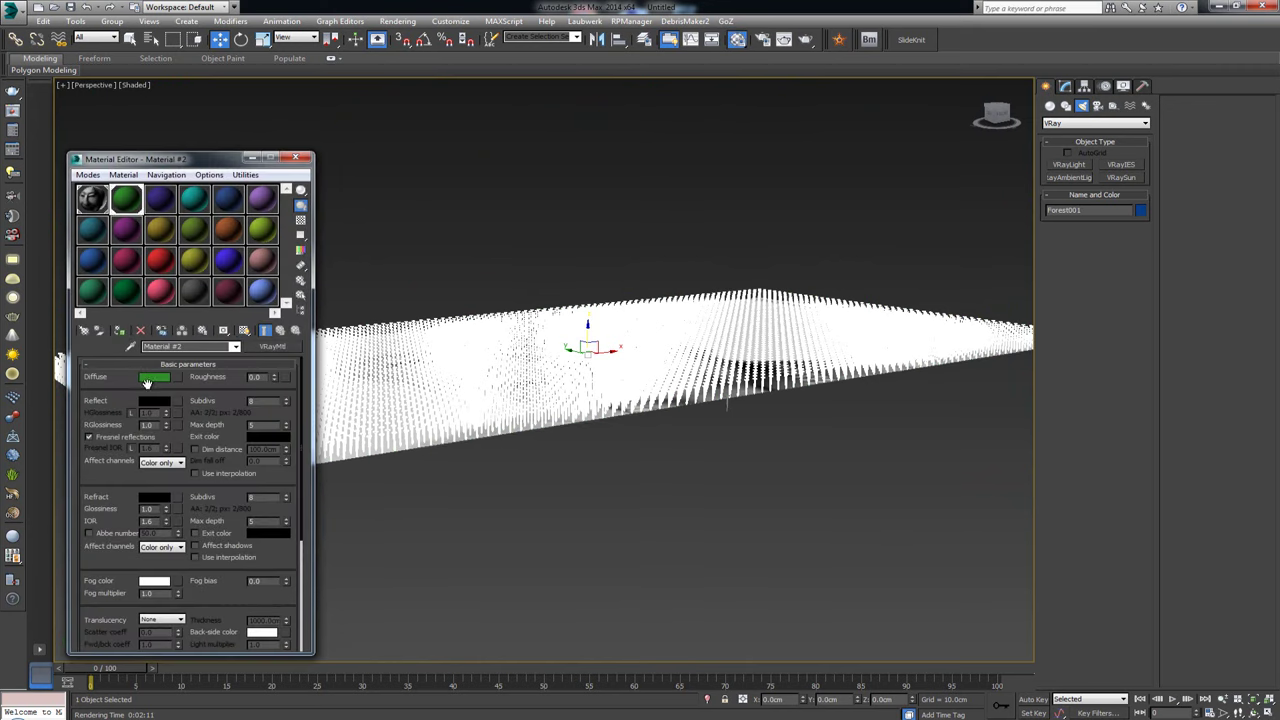
{"action": "left_click", "coordinate": [147, 382]}
{"action": "left_click_drag", "start_coordinate": [363, 90], "coordinate": [267, 173]}
{"action": "left_click", "coordinate": [377, 117]}
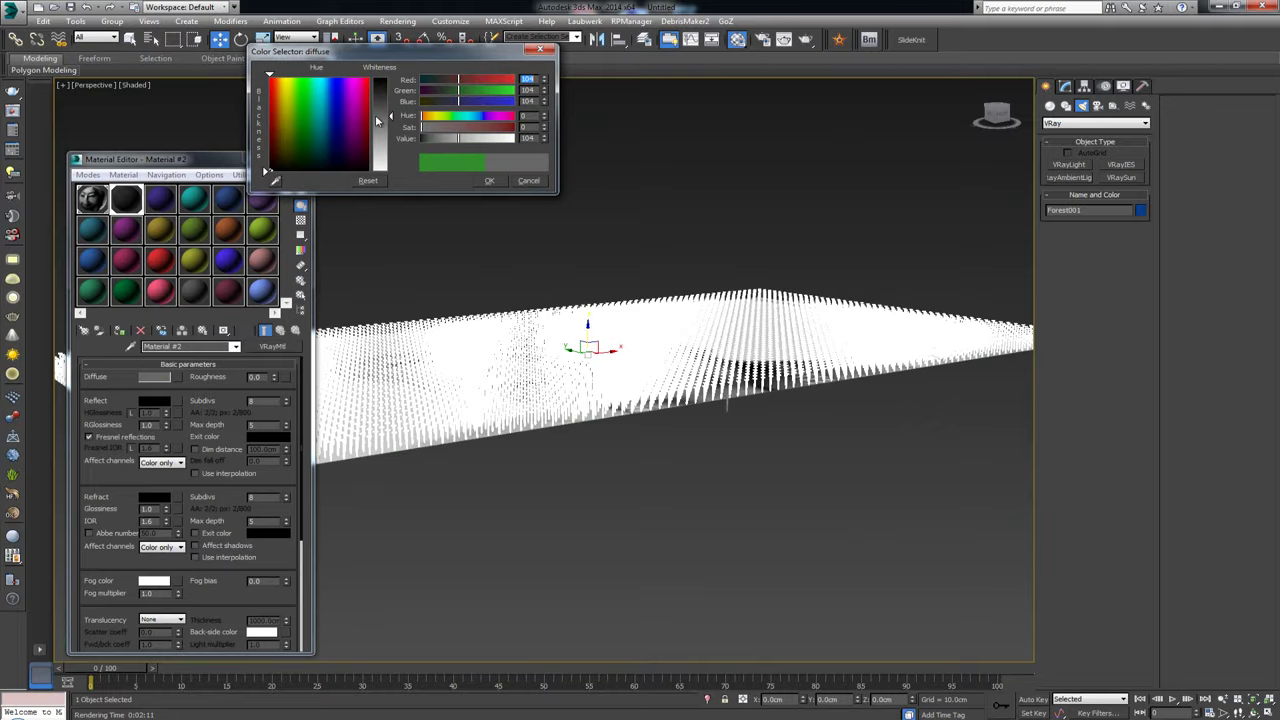
{"action": "left_click", "coordinate": [489, 180]}
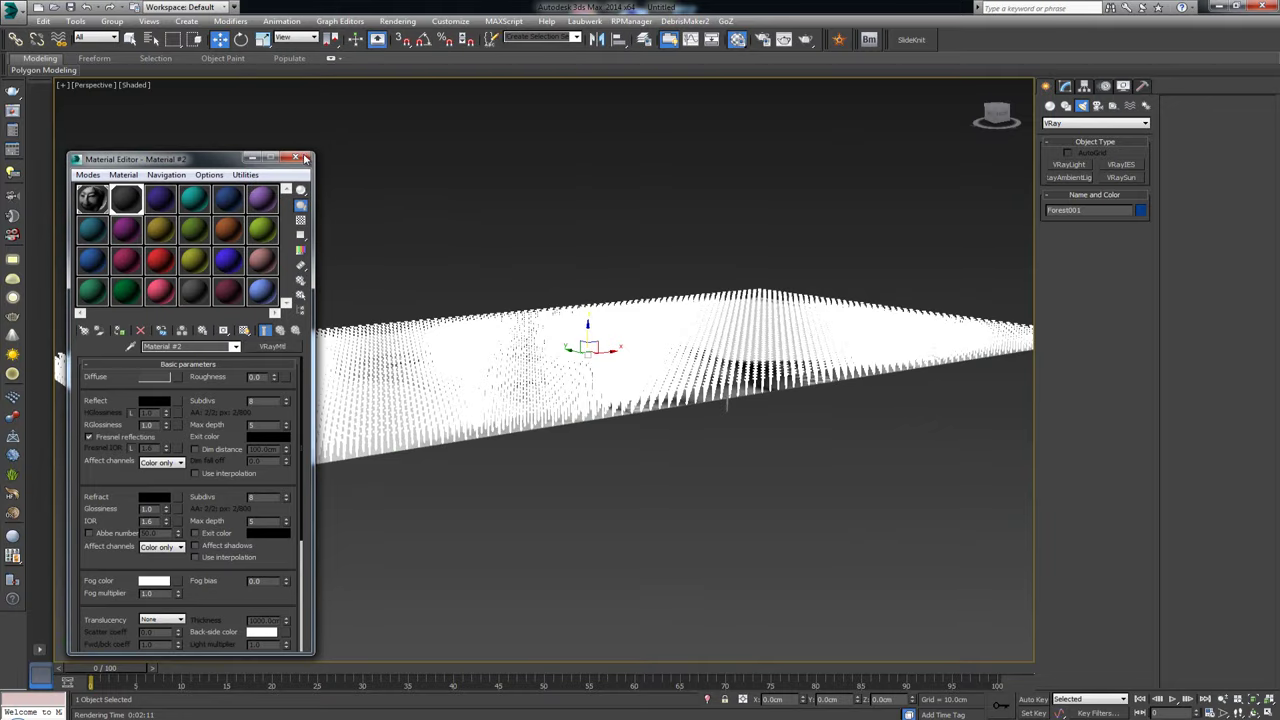
{"action": "left_click", "coordinate": [305, 159]}
- Deselect the Forest object, check the grey screws close up and reopen the last render briefly for comparison
{"action": "left_click", "coordinate": [381, 180]}
{"action": "middle_click_drag", "start_coordinate": [429, 218], "coordinate": [438, 304], "text": "alt"}
{"action": "scroll", "coordinate": [438, 304], "scroll_direction": "up", "scroll_amount": 3}
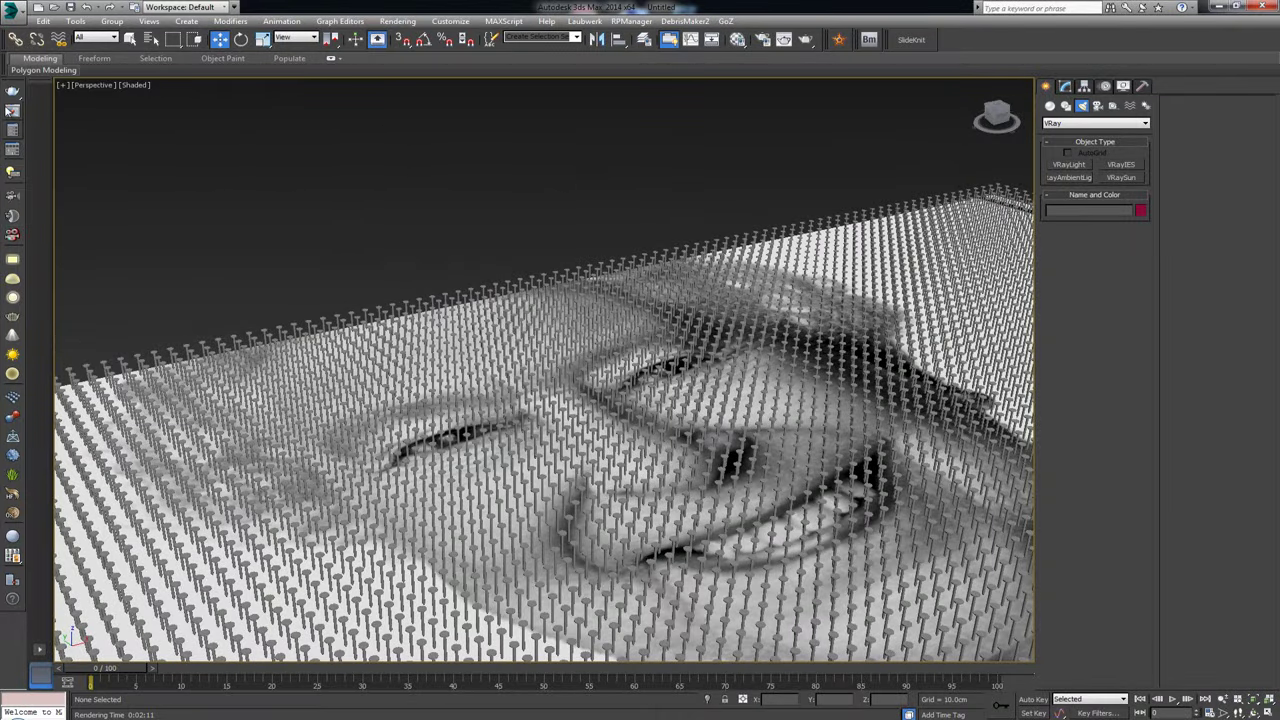
{"action": "left_click", "coordinate": [10, 110]}
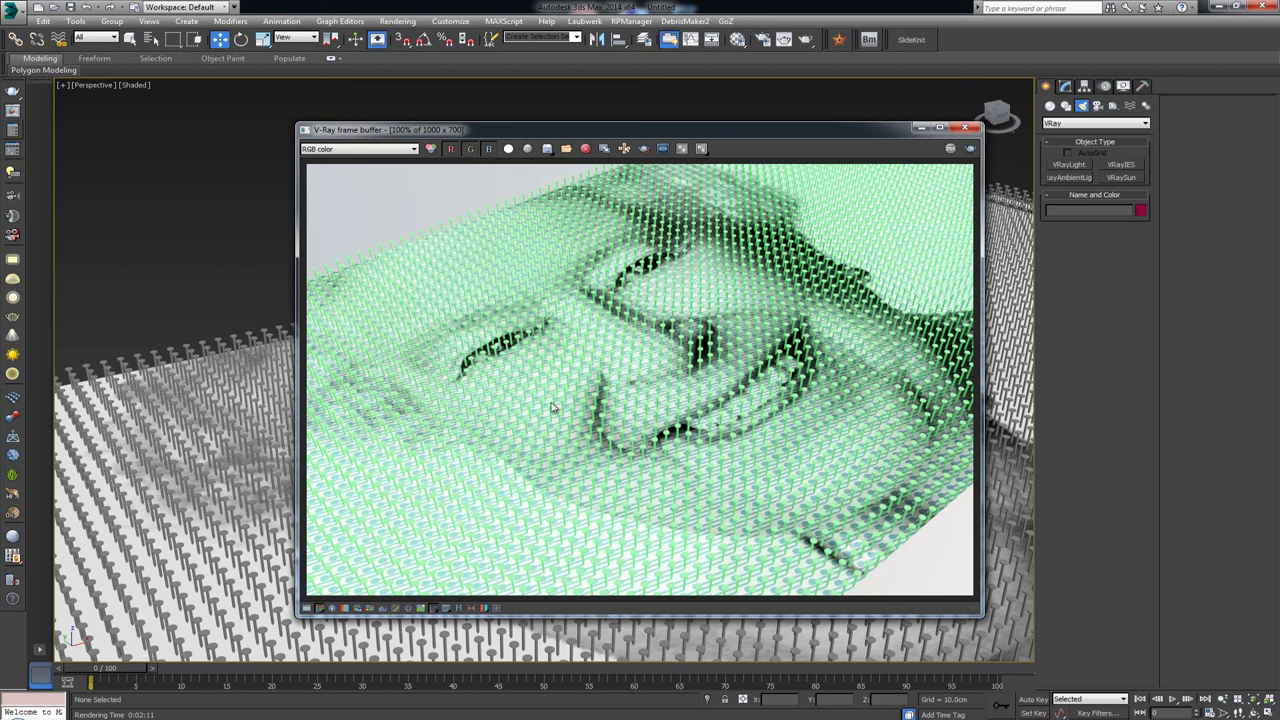
{"action": "left_click", "coordinate": [966, 126]}
- Select the Forest object, open its Transform settings and view the whole portrait from above
{"action": "left_click", "coordinate": [495, 285]}
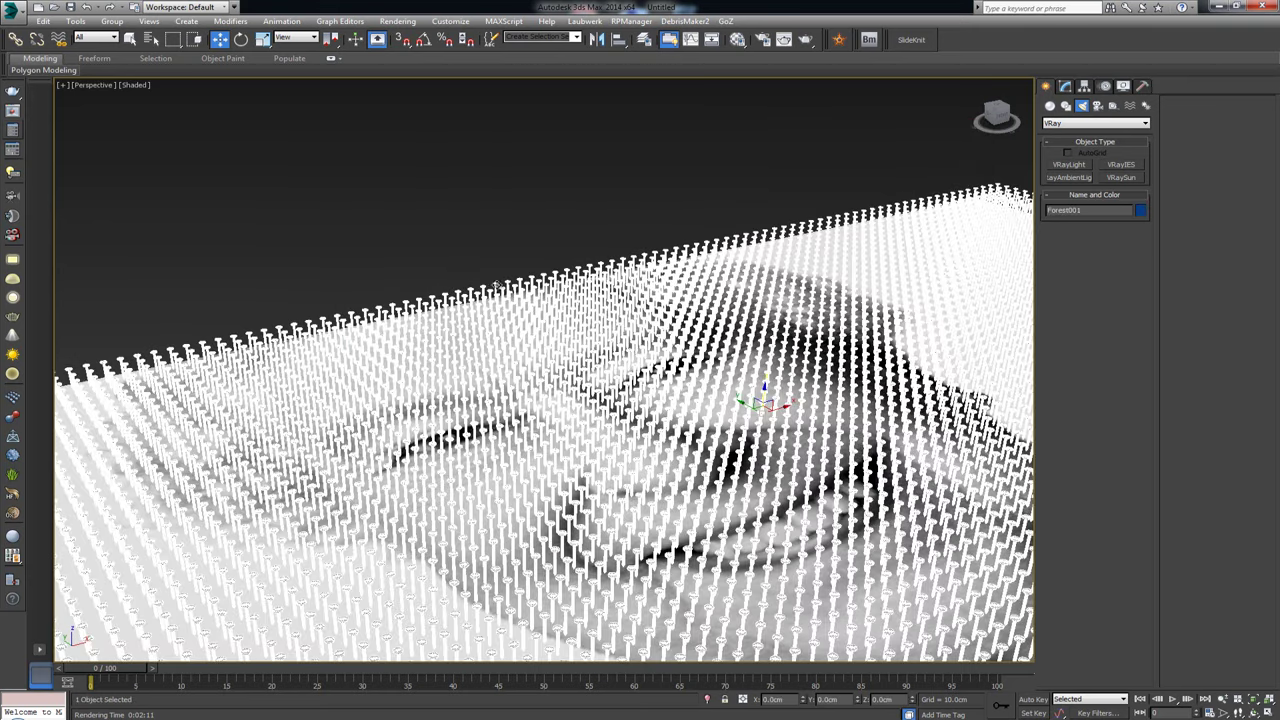
{"action": "left_click", "coordinate": [1050, 106]}
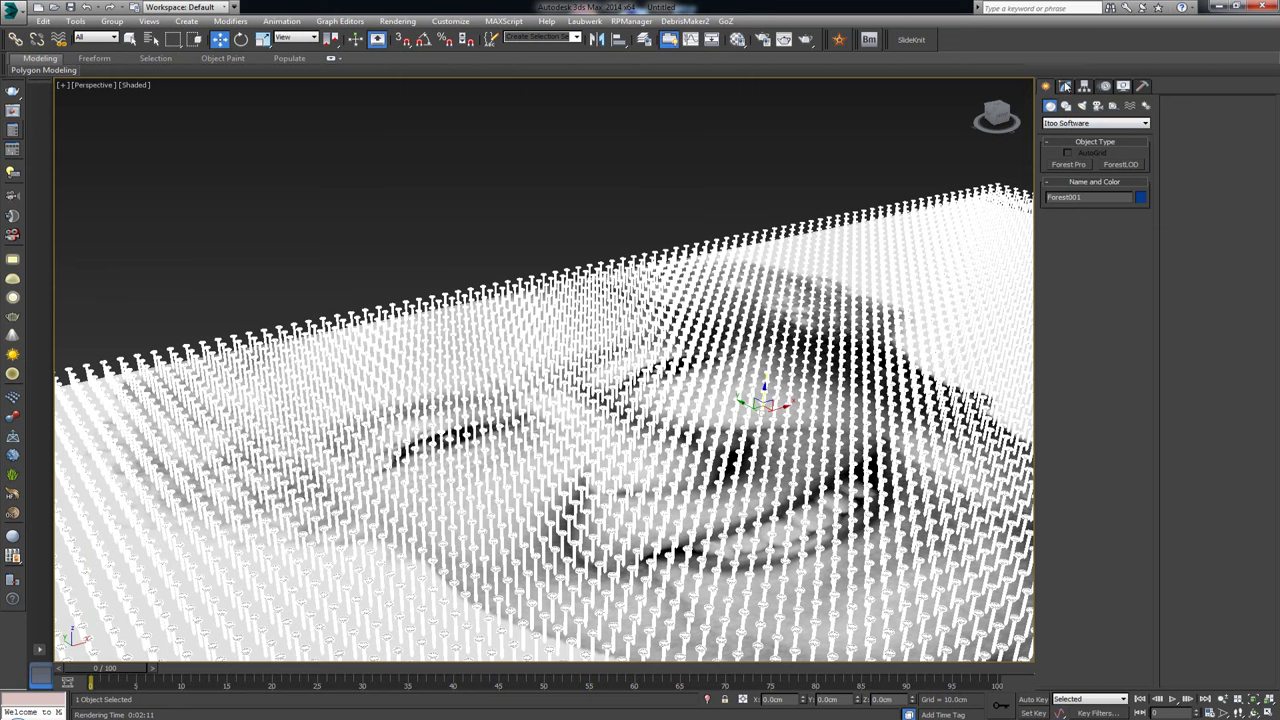
{"action": "left_click", "coordinate": [1065, 87]}
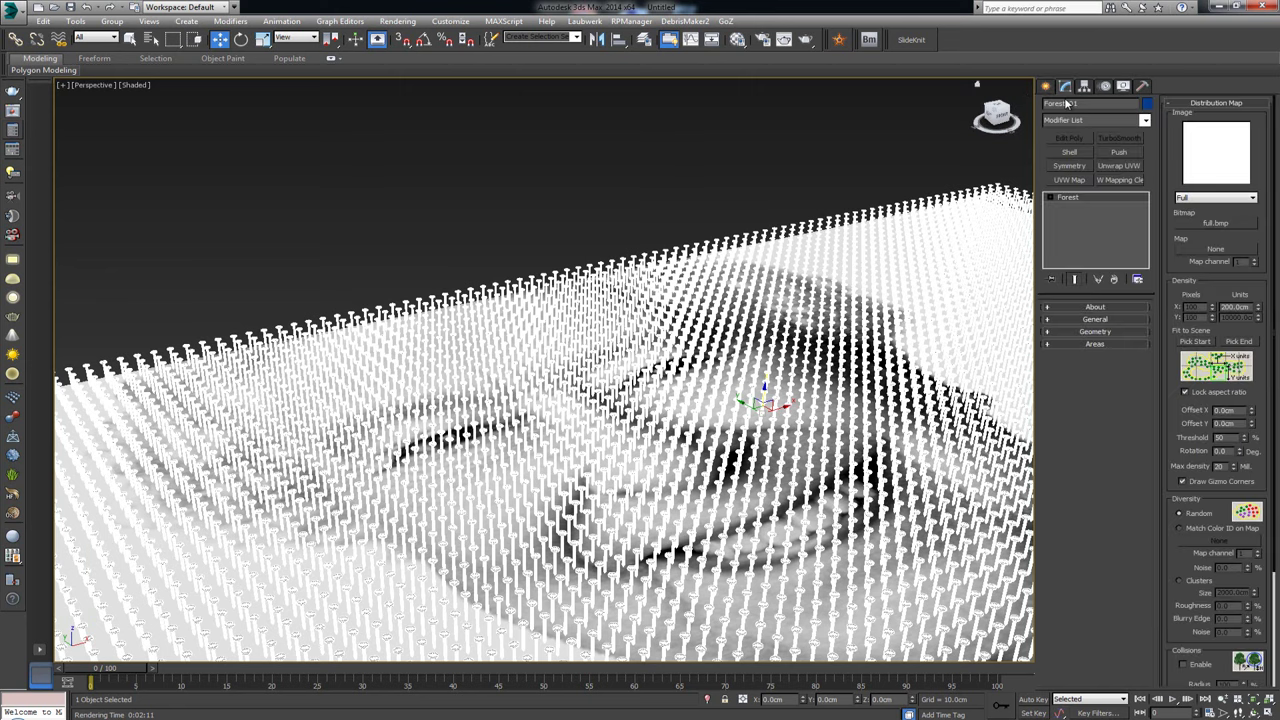
{"action": "middle_click_drag", "start_coordinate": [770, 322], "coordinate": [750, 324]}
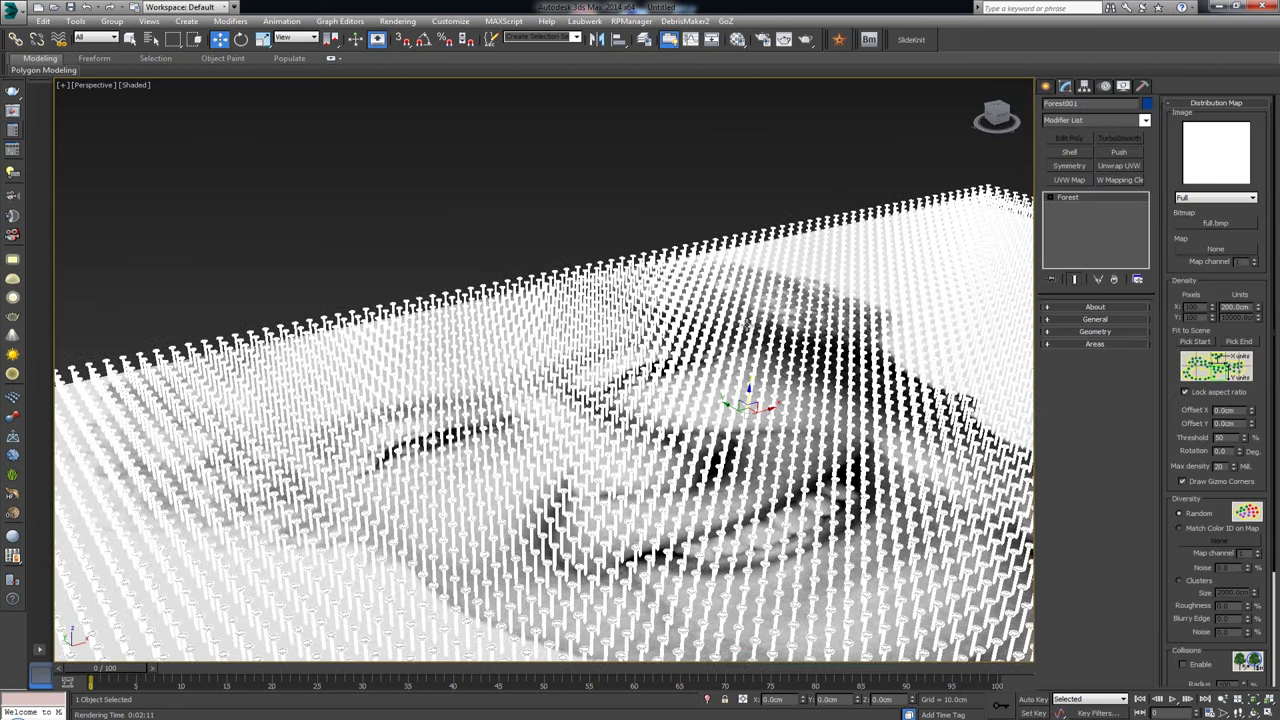
{"action": "left_click", "coordinate": [1239, 103]}
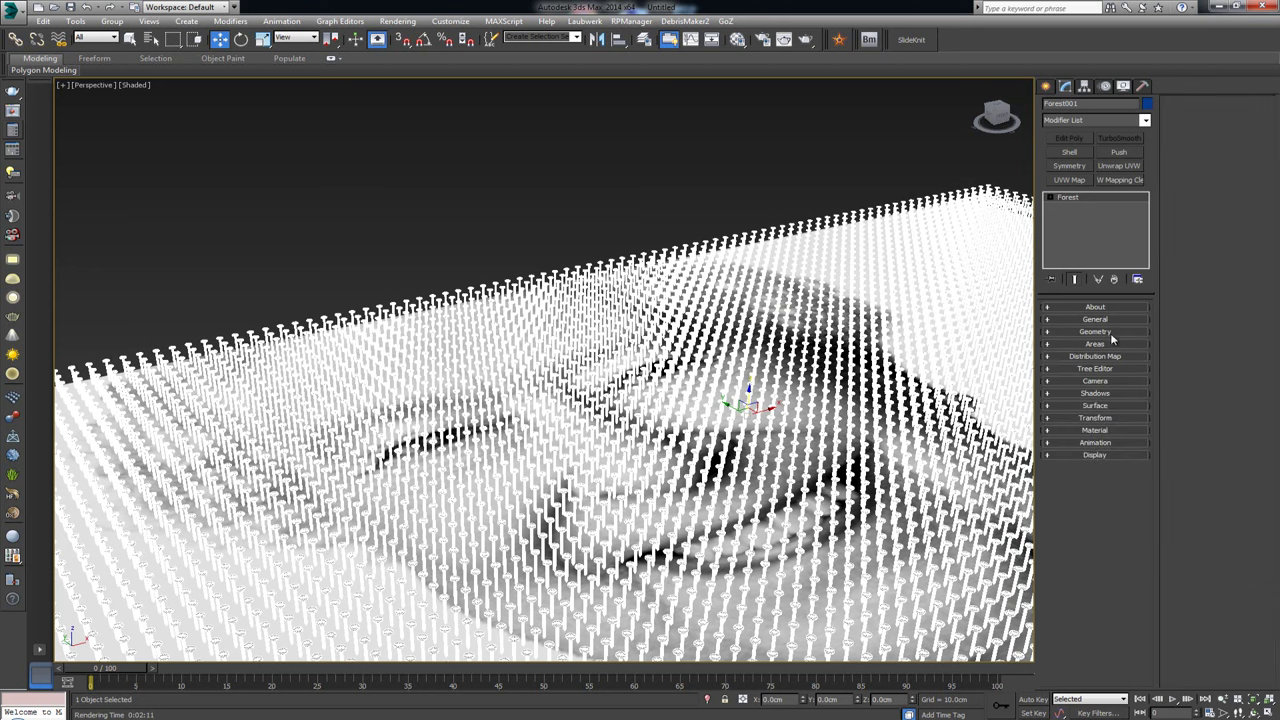
{"action": "left_click", "coordinate": [1106, 420]}
{"action": "middle_click_drag", "start_coordinate": [766, 314], "coordinate": [644, 292]}
{"action": "scroll", "coordinate": [641, 250], "scroll_direction": "down", "scroll_amount": 3}
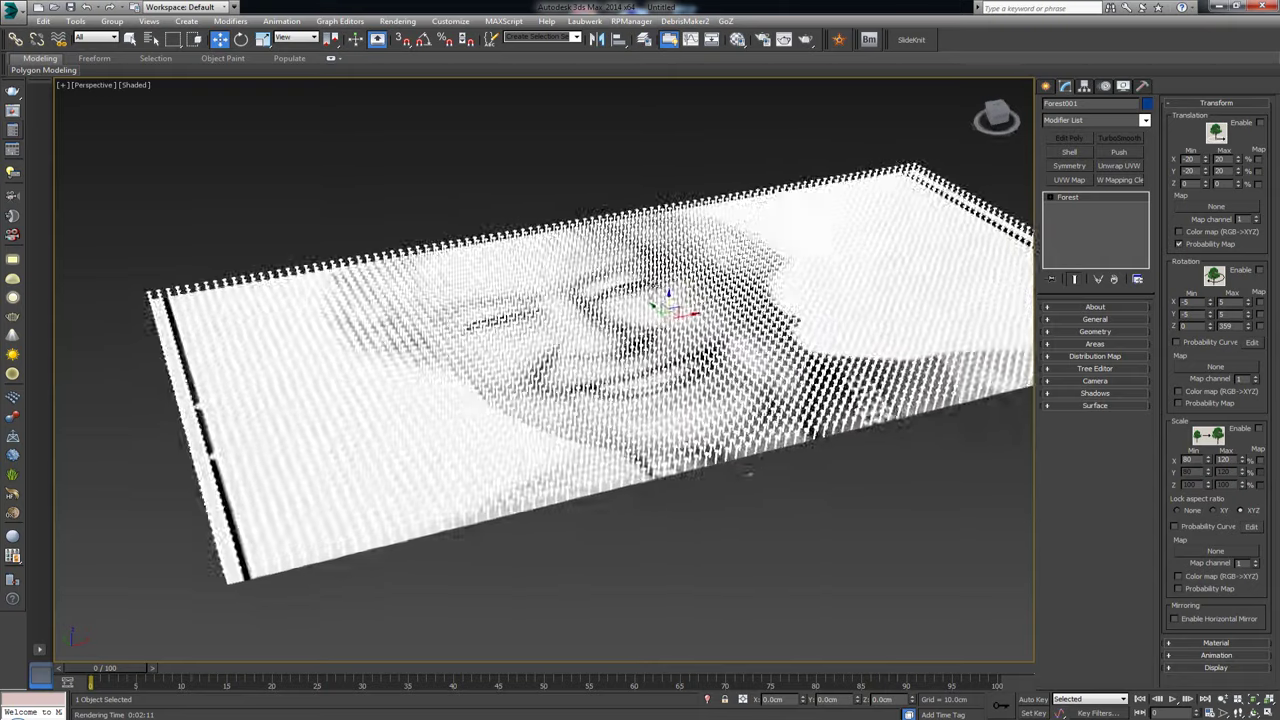
{"action": "middle_click_drag", "start_coordinate": [748, 474], "coordinate": [480, 602], "text": "alt"}
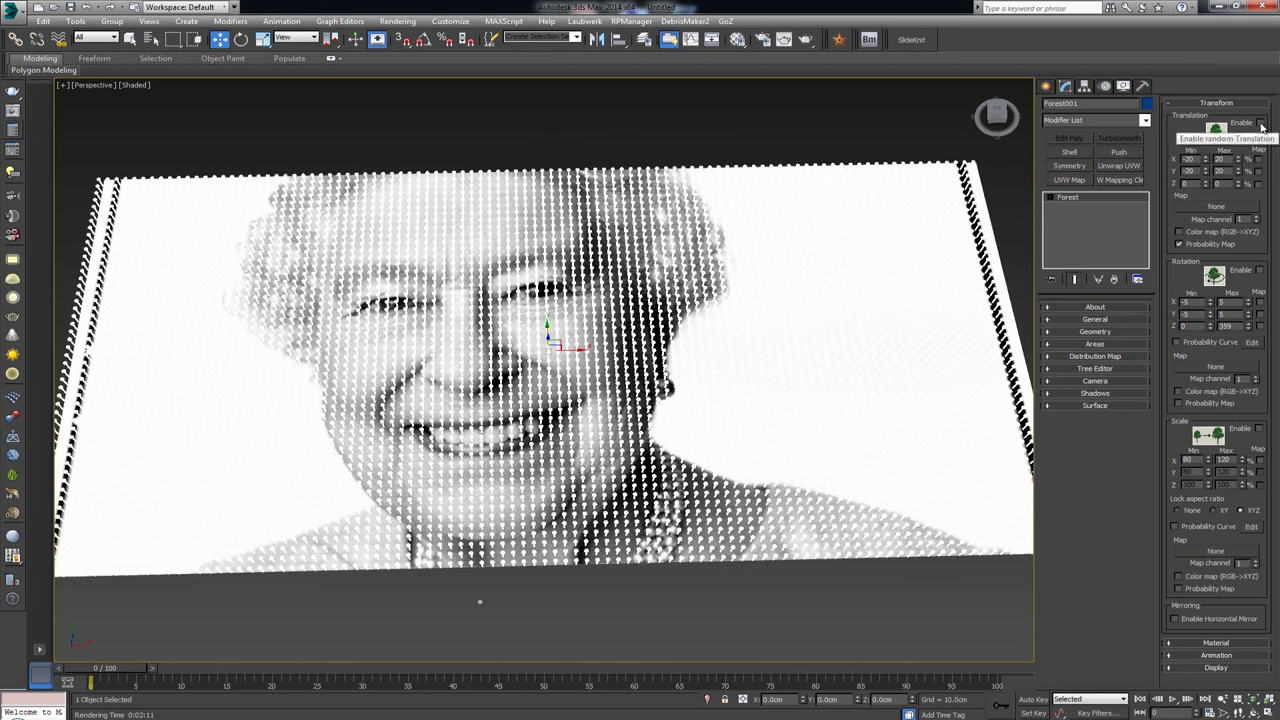
- Try random translation and random rotation on the scattered screws, checking the tilt close up and switching both off again
{"action": "left_click", "coordinate": [1260, 123]}
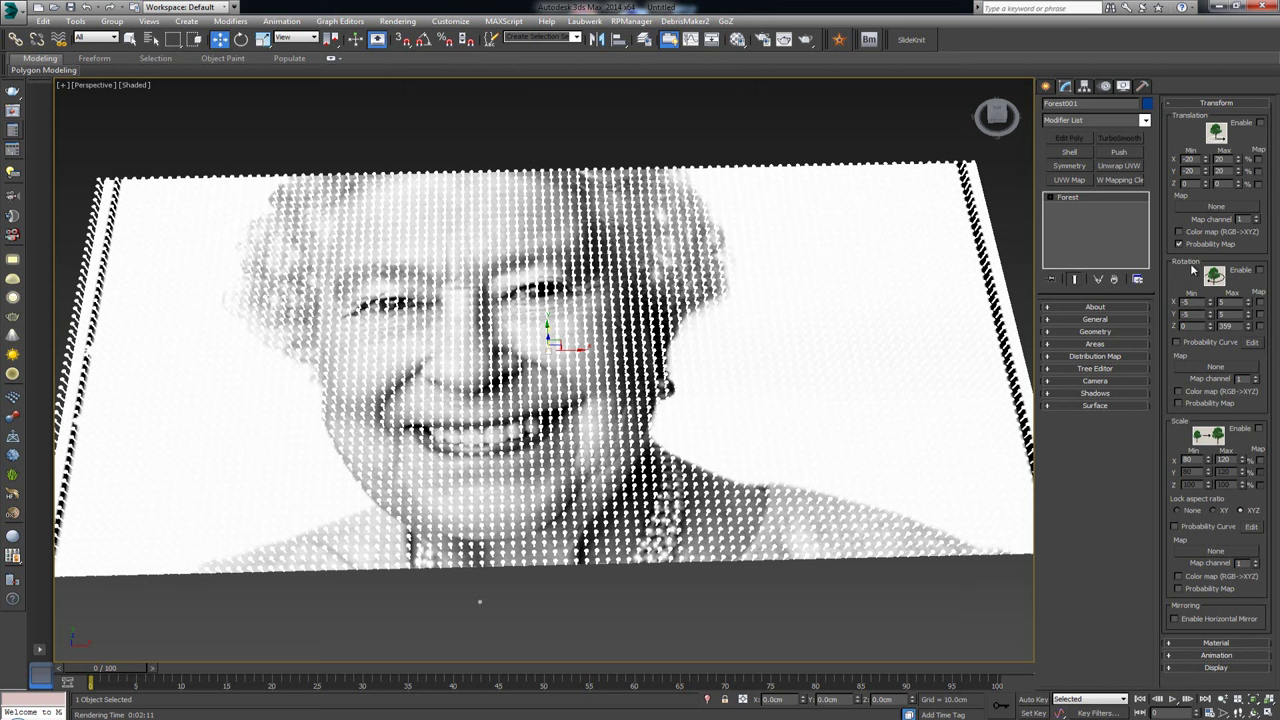
{"action": "left_click", "coordinate": [1260, 271]}
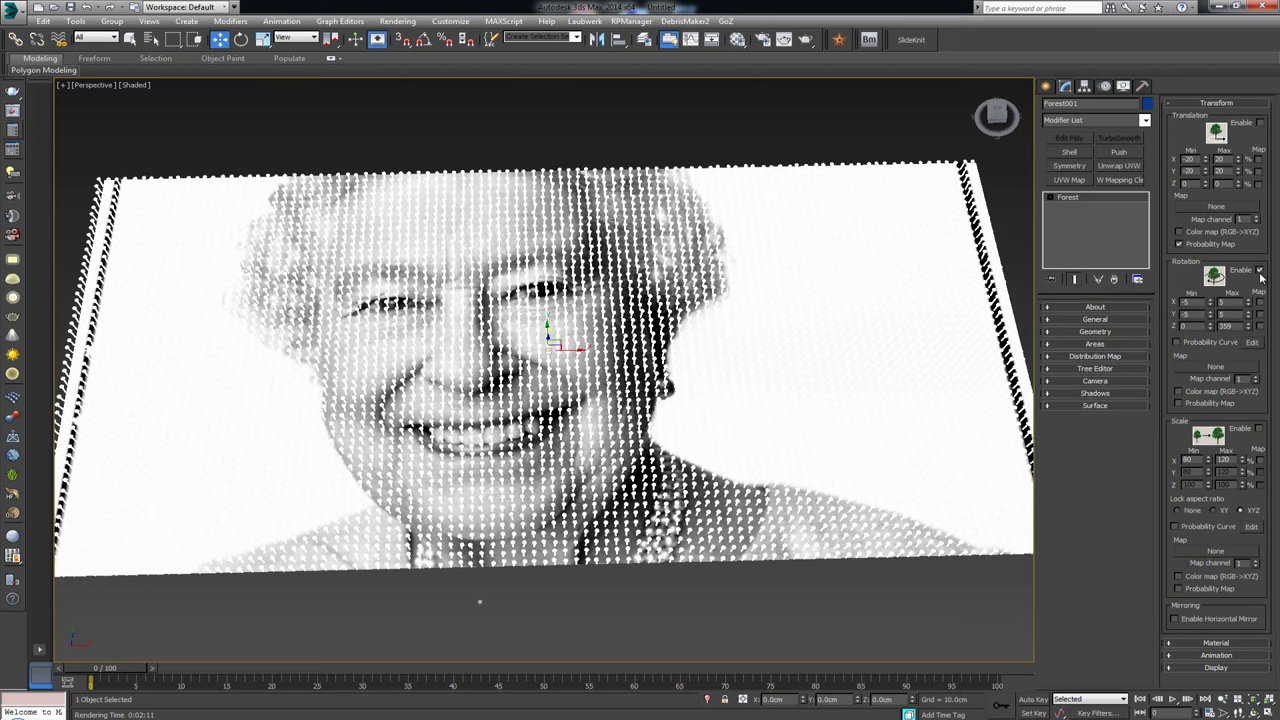
{"action": "left_click", "coordinate": [1260, 271]}
{"action": "left_click", "coordinate": [1260, 272]}
{"action": "middle_click_drag", "start_coordinate": [557, 370], "coordinate": [610, 326]}
{"action": "scroll", "coordinate": [610, 326], "scroll_direction": "up", "scroll_amount": 4}
{"action": "middle_click_drag", "start_coordinate": [567, 381], "coordinate": [600, 326], "text": "alt"}
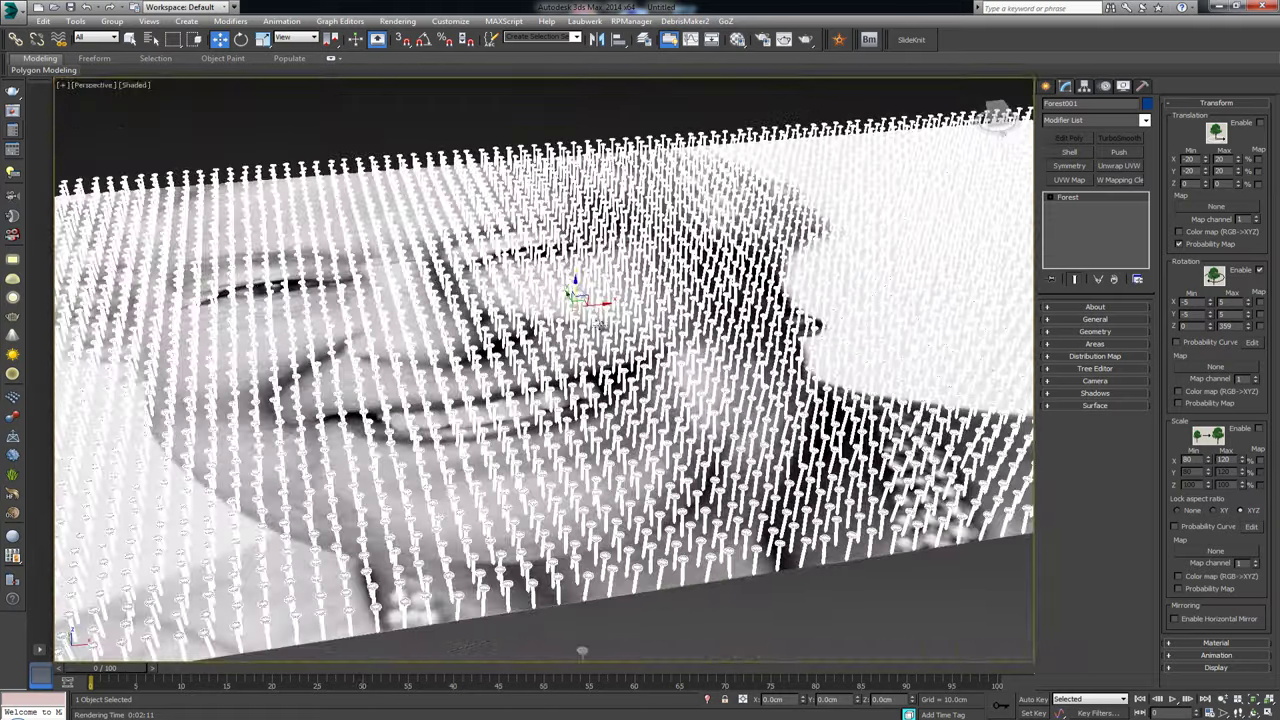
{"action": "left_click", "coordinate": [1260, 273]}
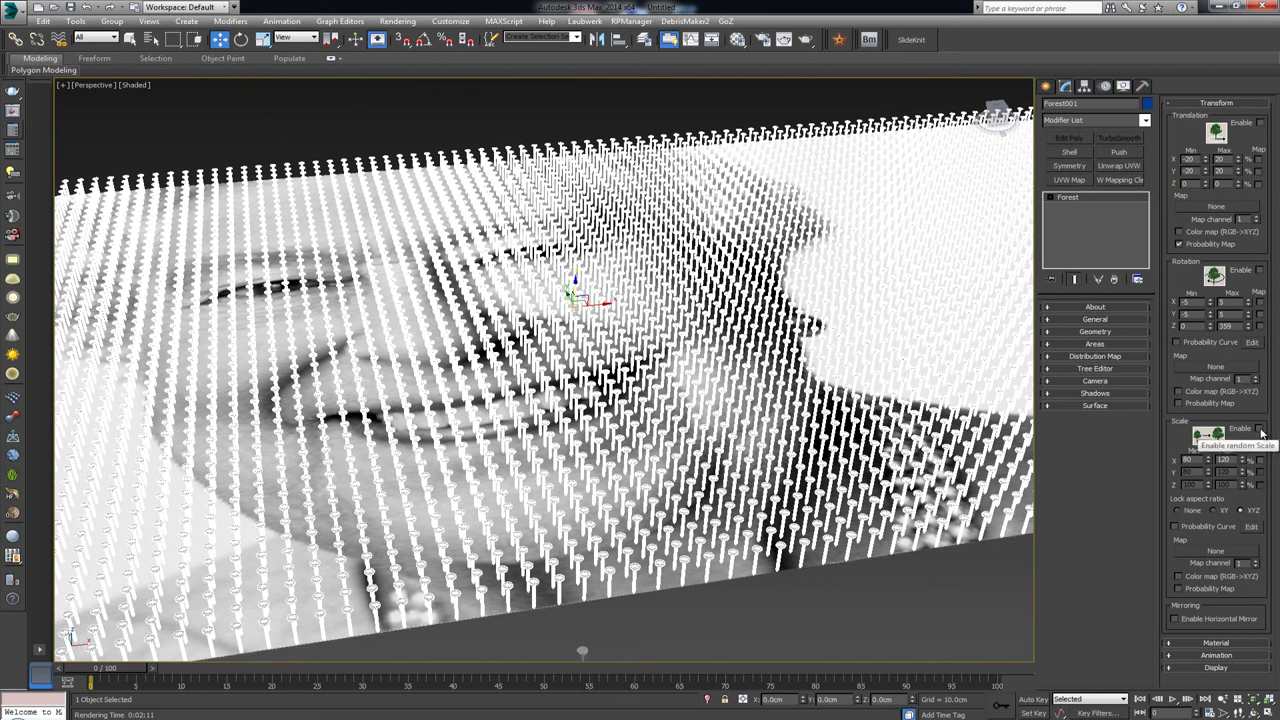
- Enable random scale for the scattered screws, check their varying heights and turn on map control for the X scale
{"action": "left_click", "coordinate": [1260, 429]}
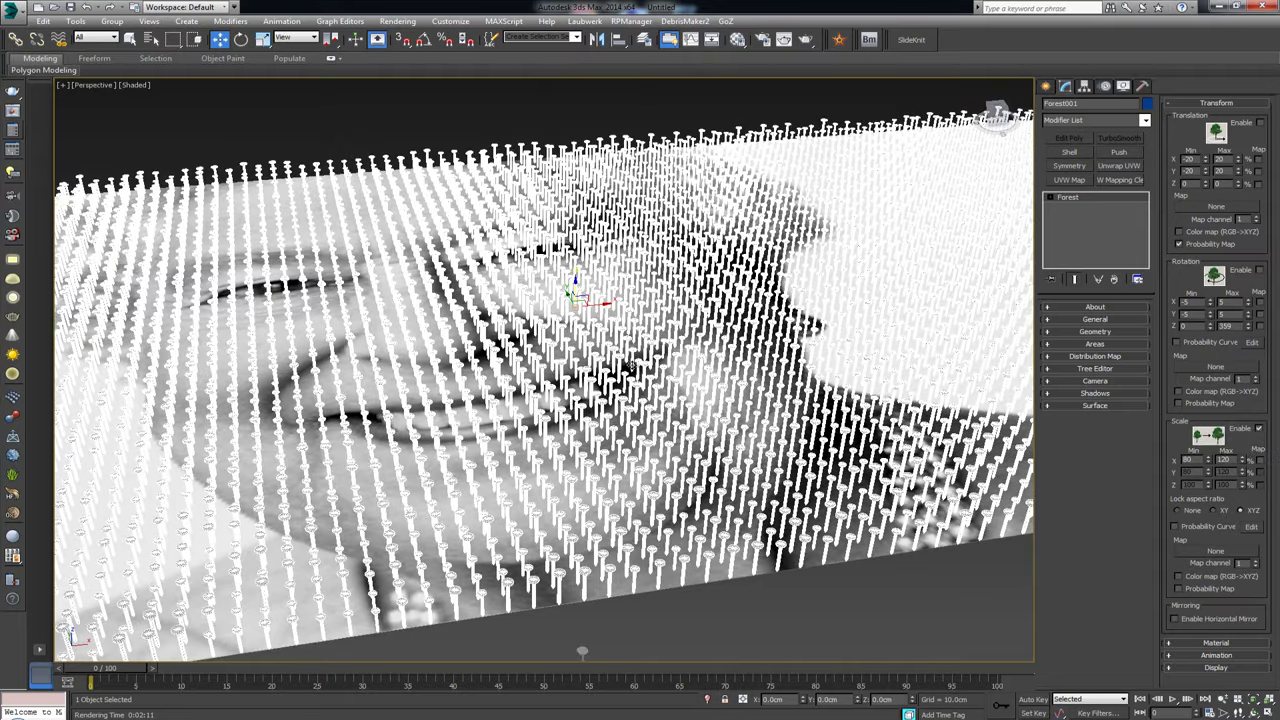
{"action": "middle_click_drag", "start_coordinate": [630, 425], "coordinate": [712, 408], "text": "alt"}
{"action": "middle_click_drag", "start_coordinate": [554, 338], "coordinate": [590, 368]}
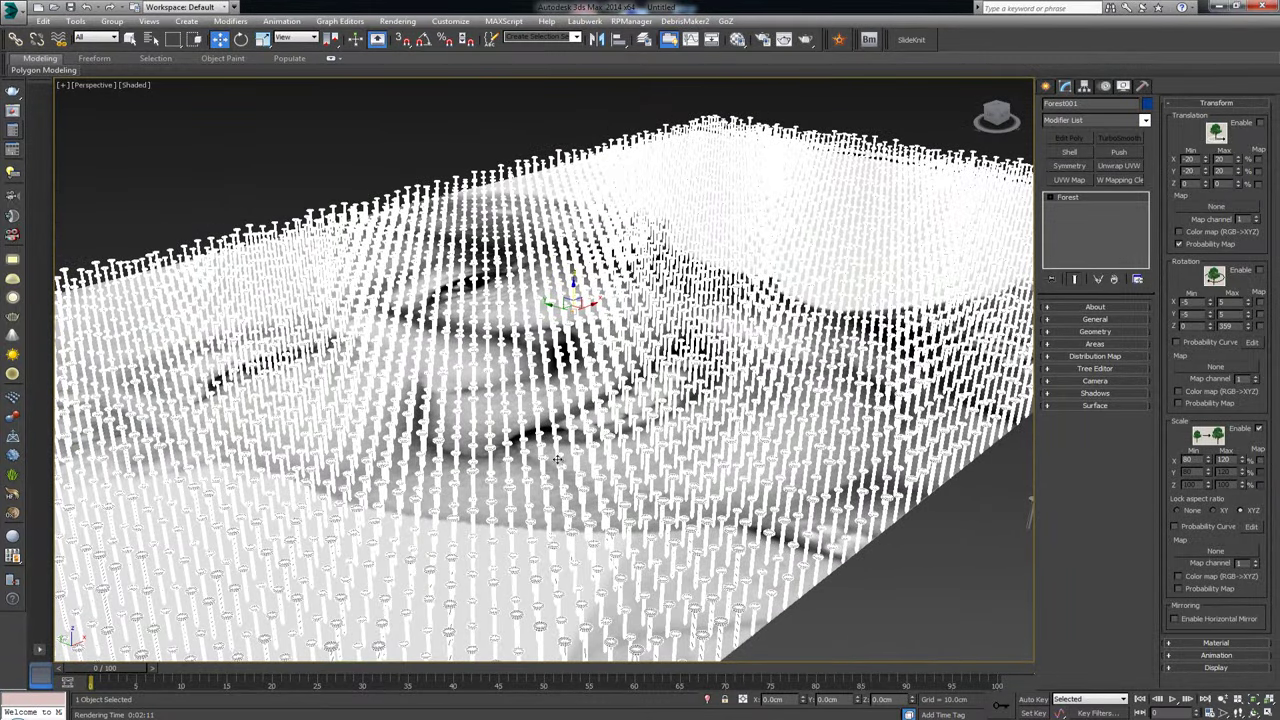
{"action": "mouse_move", "coordinate": [636, 462]}
{"action": "middle_mouse_down", "text": "alt"}
{"action": "mouse_move", "coordinate": [584, 448]}
{"action": "mouse_move", "coordinate": [632, 450]}
{"action": "mouse_move", "coordinate": [630, 466]}
{"action": "middle_mouse_up", "text": "alt"}
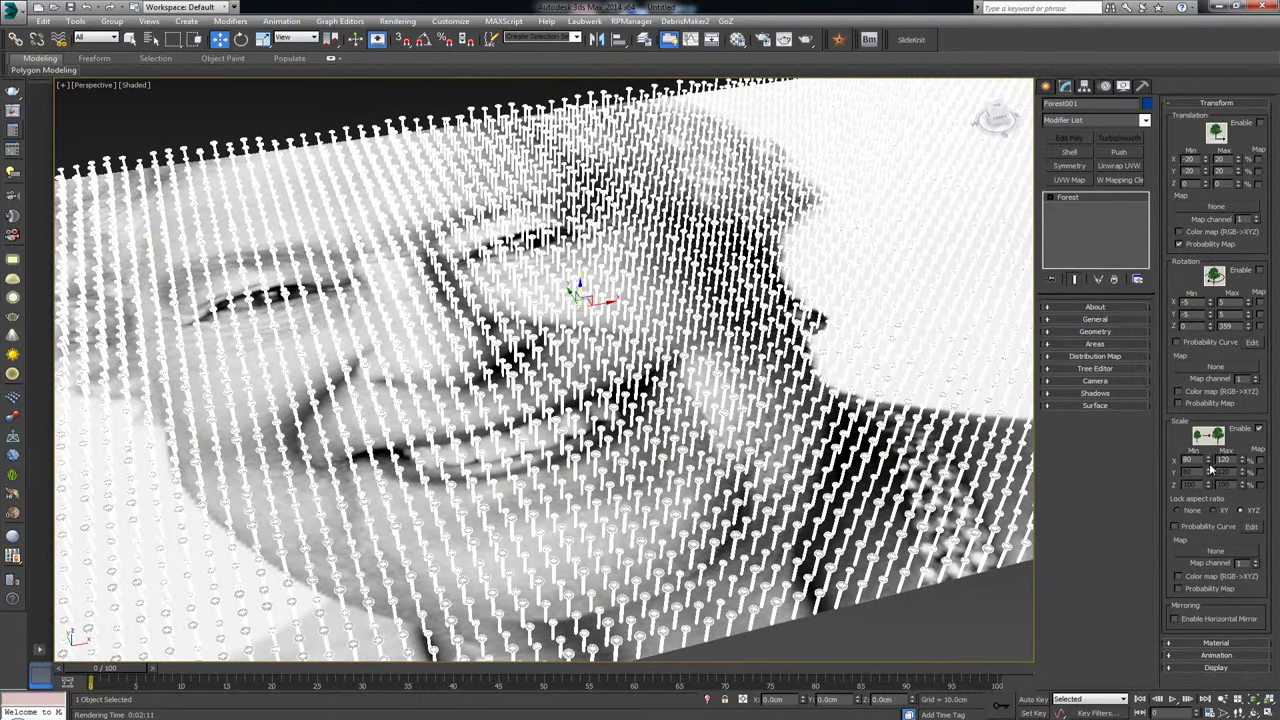
{"action": "middle_click_drag", "start_coordinate": [618, 341], "coordinate": [609, 378]}
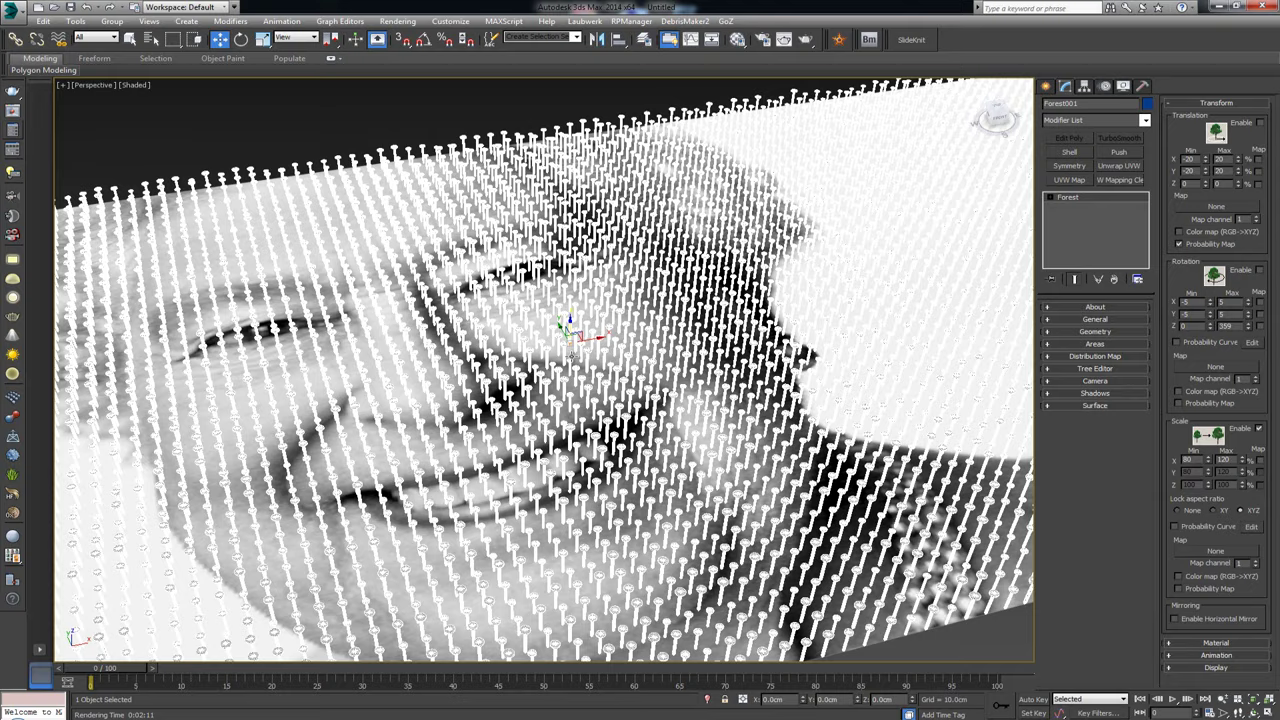
{"action": "middle_click_drag", "start_coordinate": [624, 357], "coordinate": [744, 351], "text": "alt"}
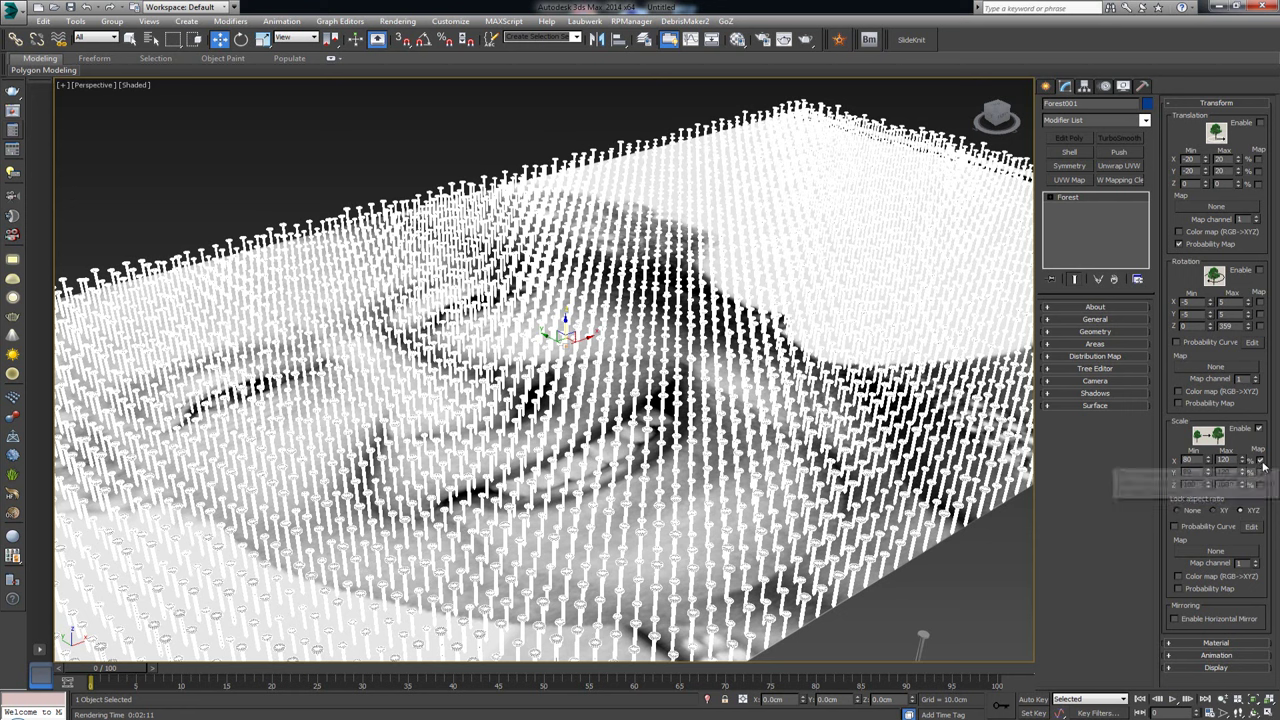
- Assign a new Bitmap map to the Forest scale map slot without loading an image file
{"action": "left_click", "coordinate": [1205, 552]}
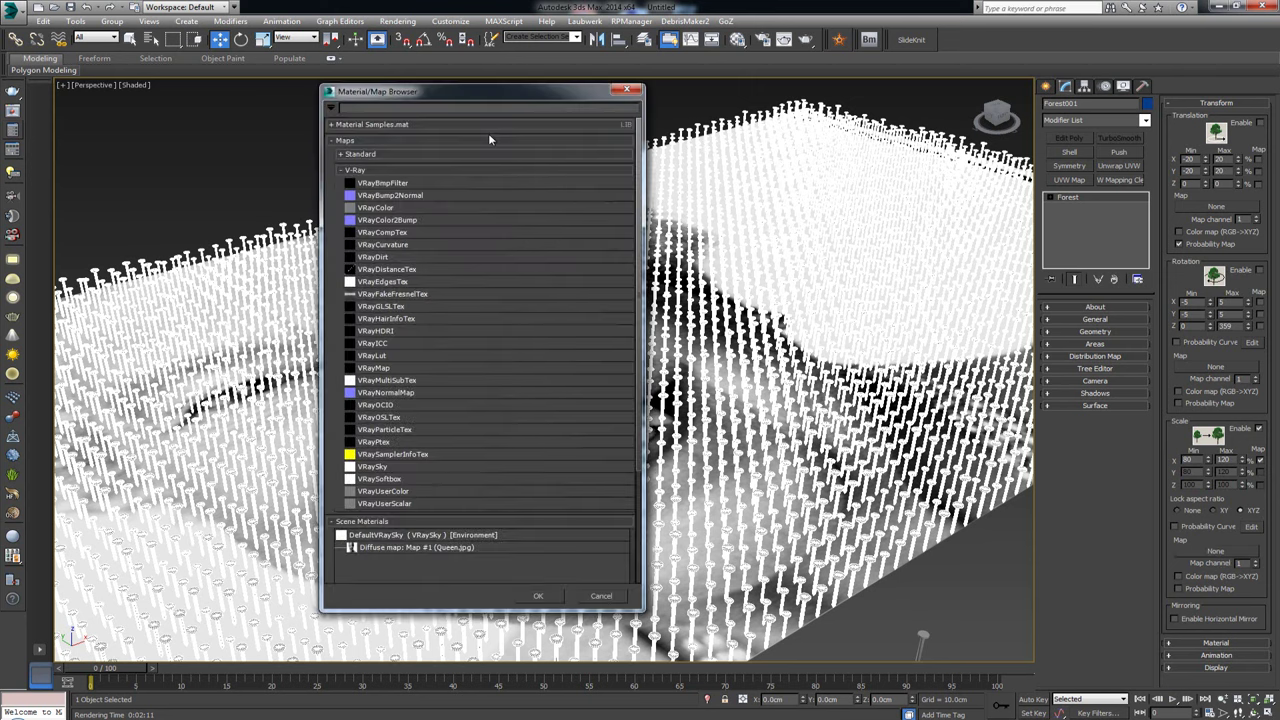
{"action": "left_click", "coordinate": [441, 258]}
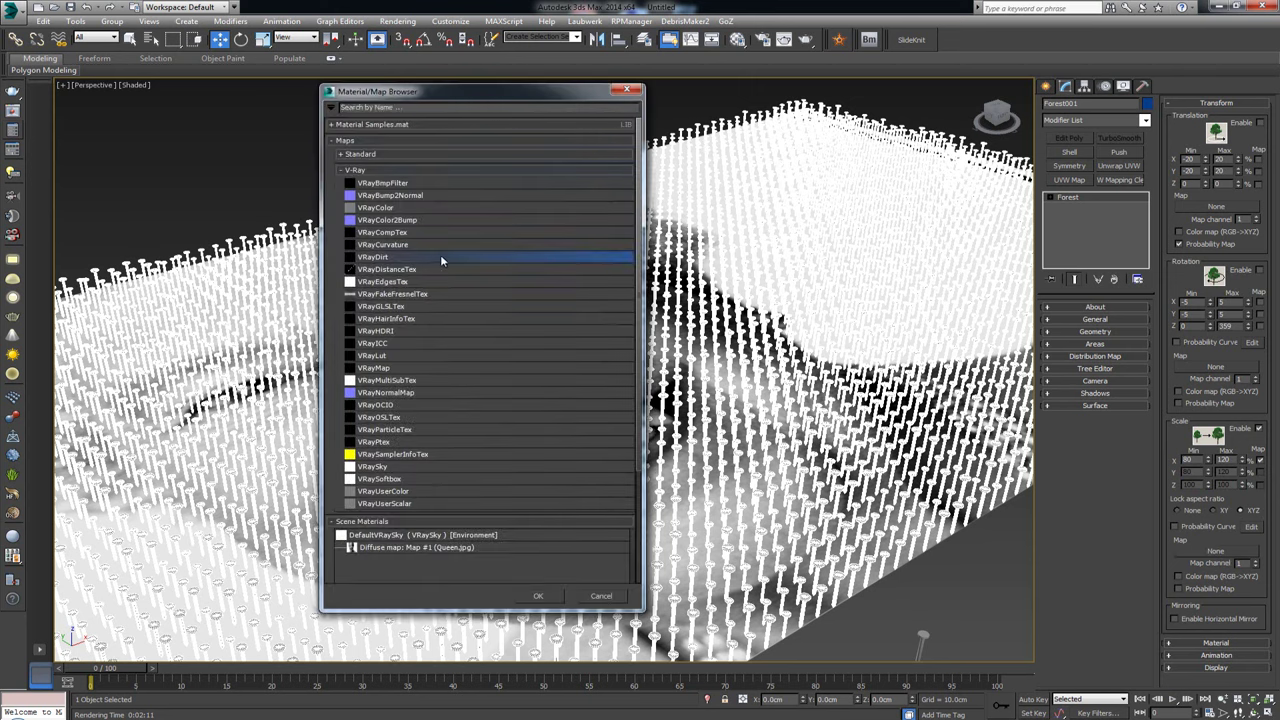
{"action": "left_click", "coordinate": [361, 154]}
{"action": "double_click", "coordinate": [397, 229]}
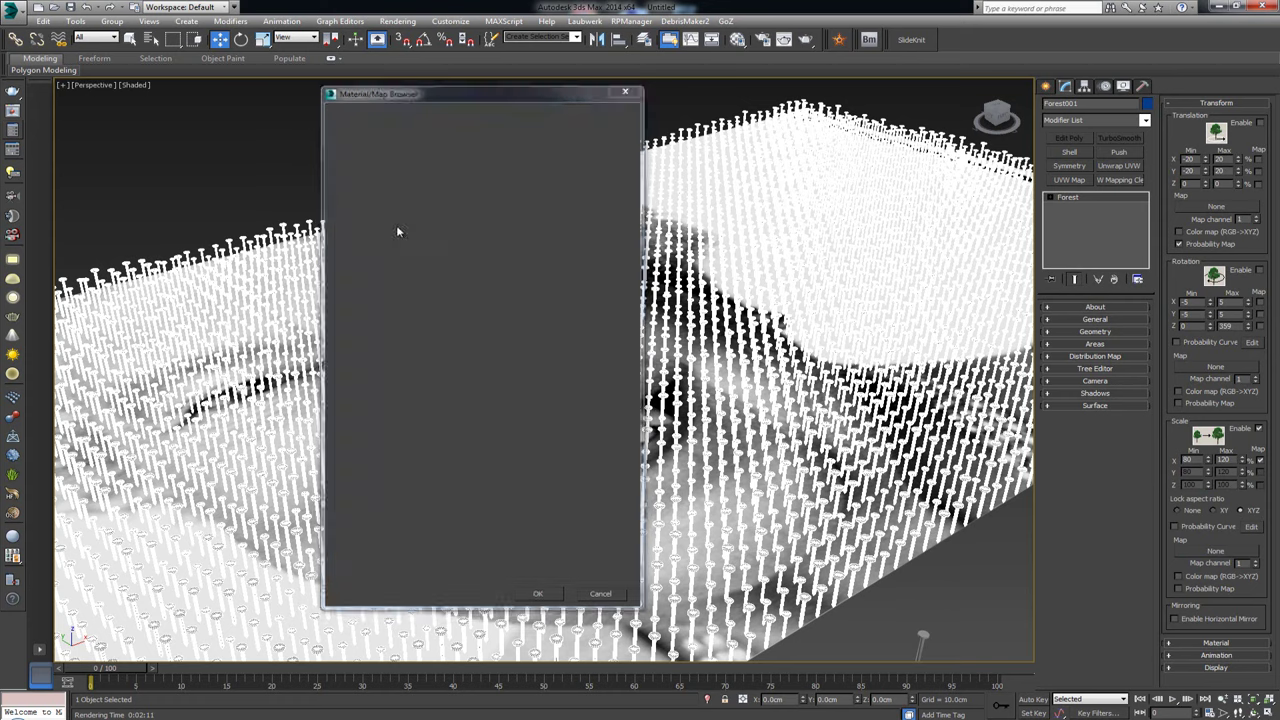
{"action": "left_click", "coordinate": [458, 18]}
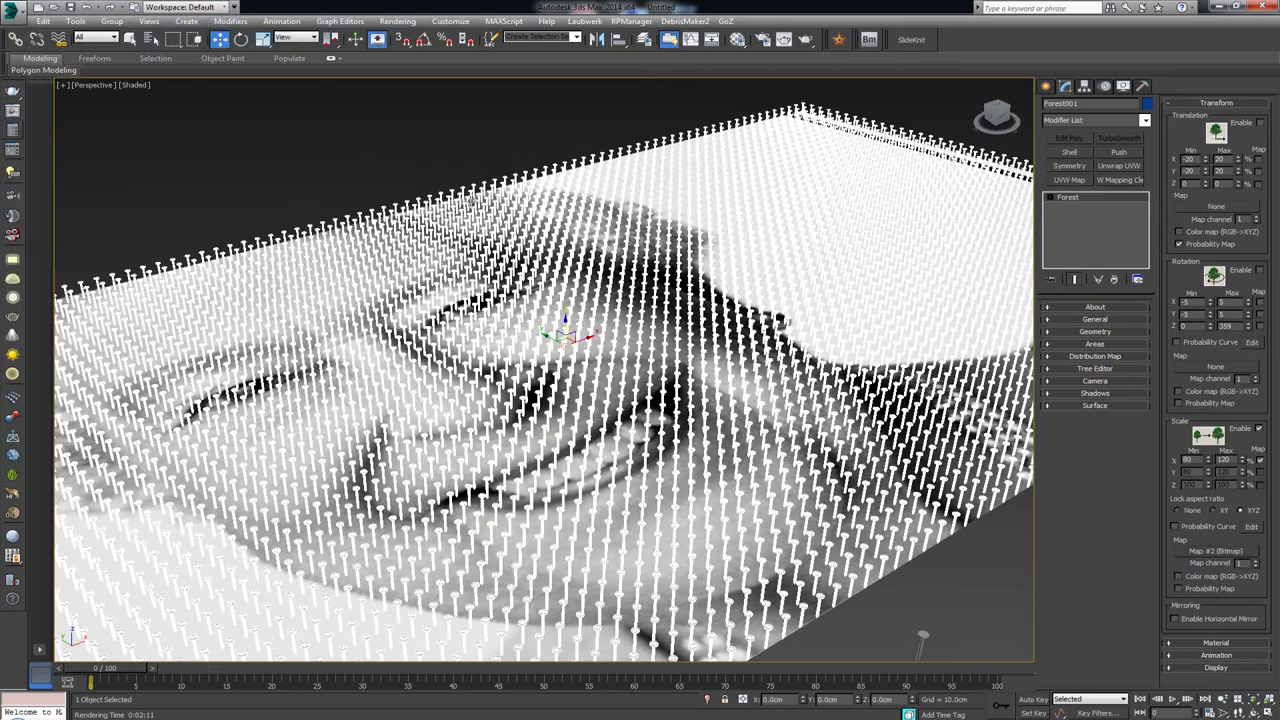
- Copy Material #1's diffuse map Queen.jpg to a sample slot and into the Forest scale map slot, closing the Material Editor
{"action": "left_click", "coordinate": [737, 39]}
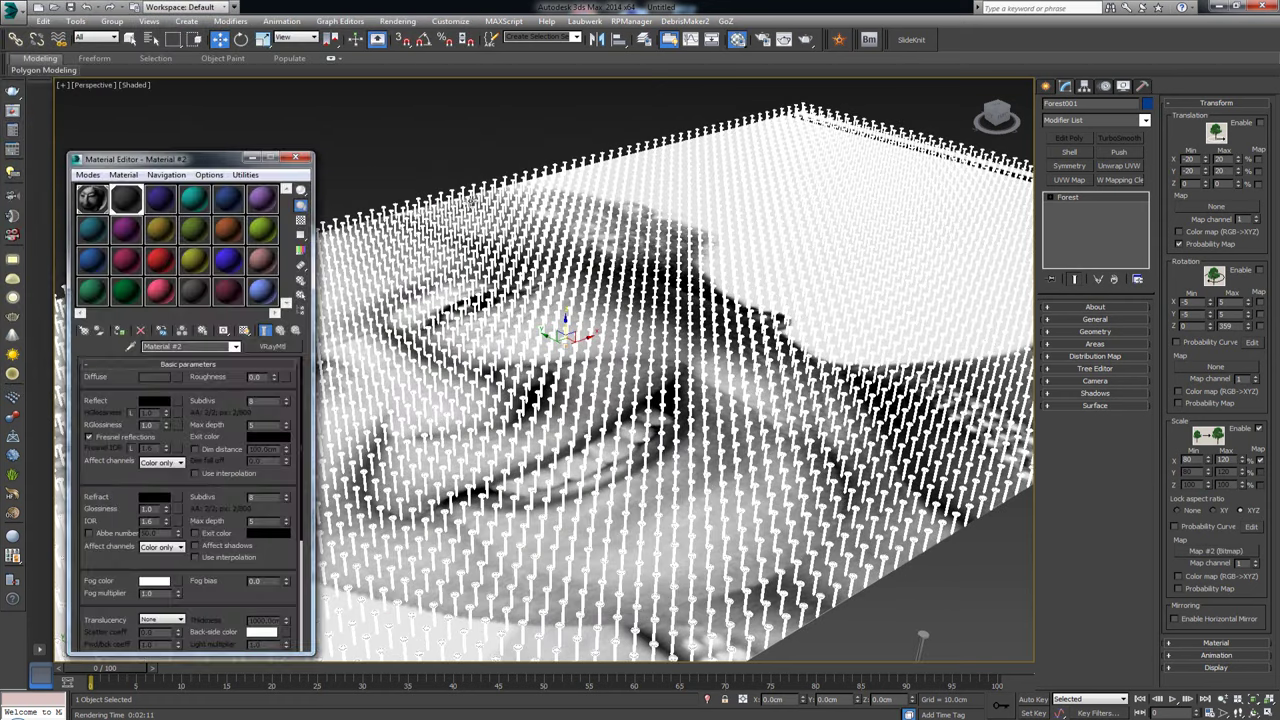
{"action": "left_click", "coordinate": [92, 201]}
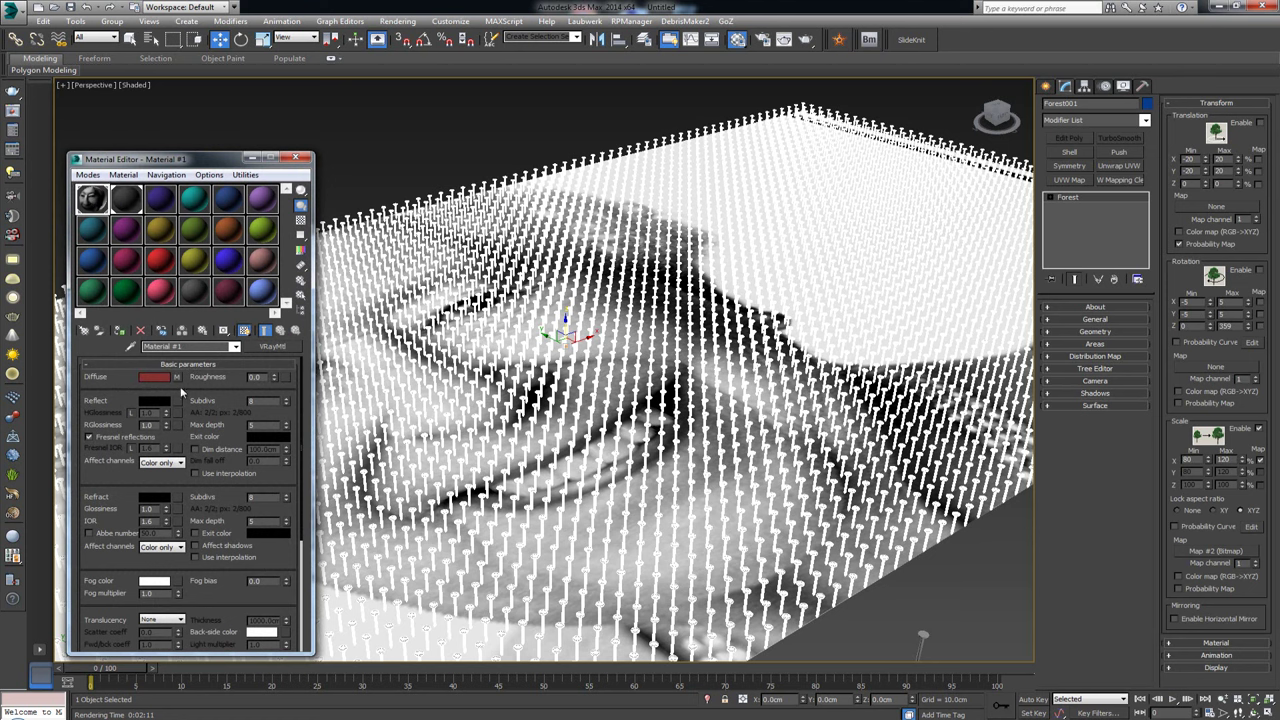
{"action": "left_click_drag", "start_coordinate": [178, 379], "coordinate": [269, 203]}
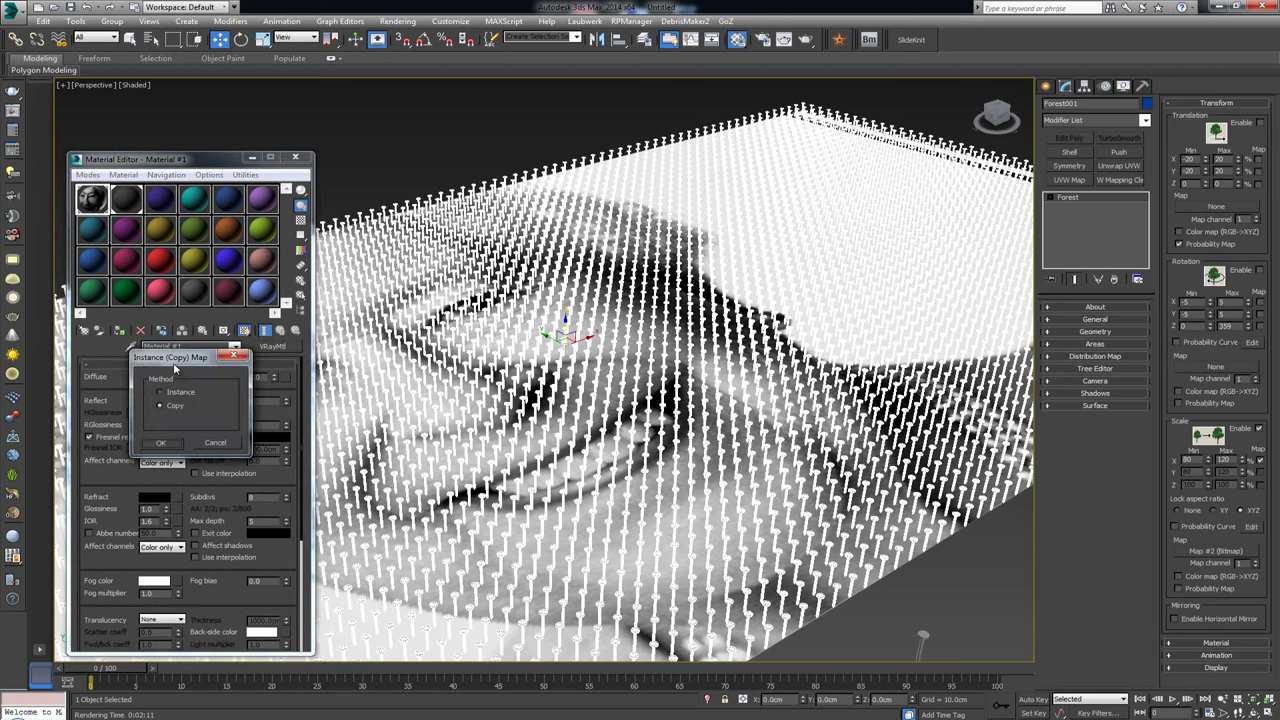
{"action": "left_click", "coordinate": [164, 444]}
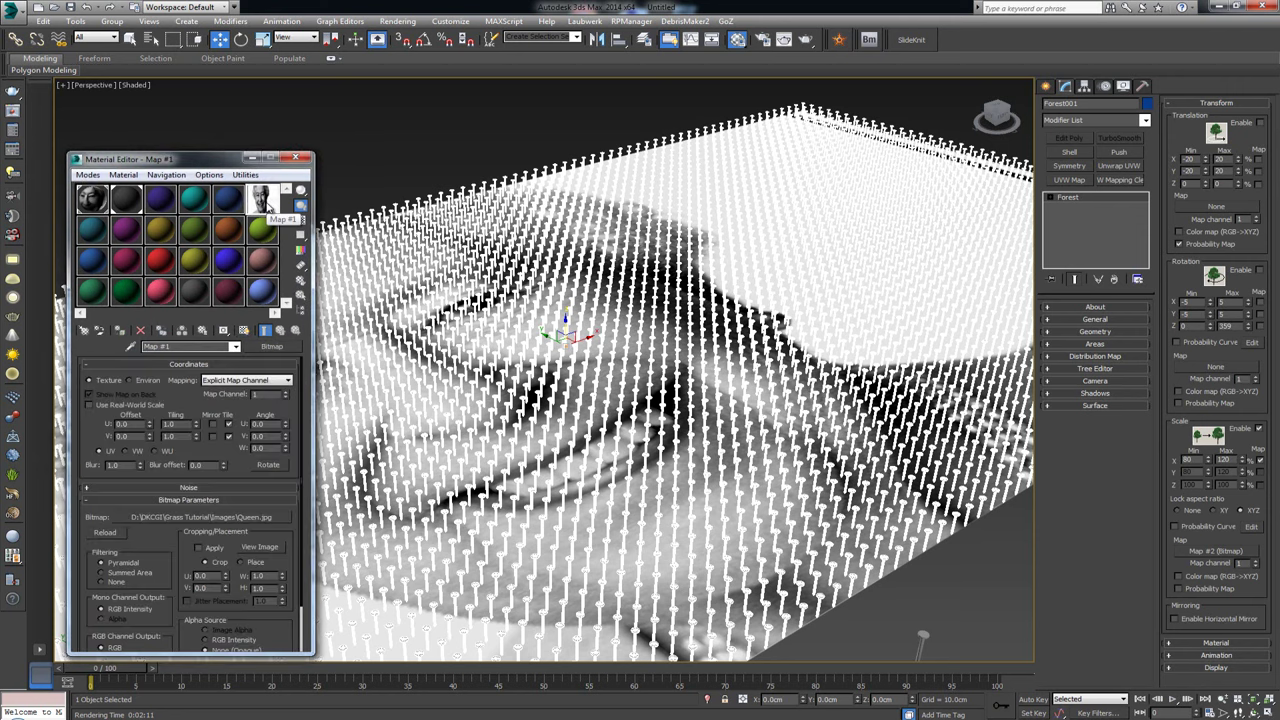
{"action": "left_click_drag", "start_coordinate": [267, 204], "coordinate": [1229, 554]}
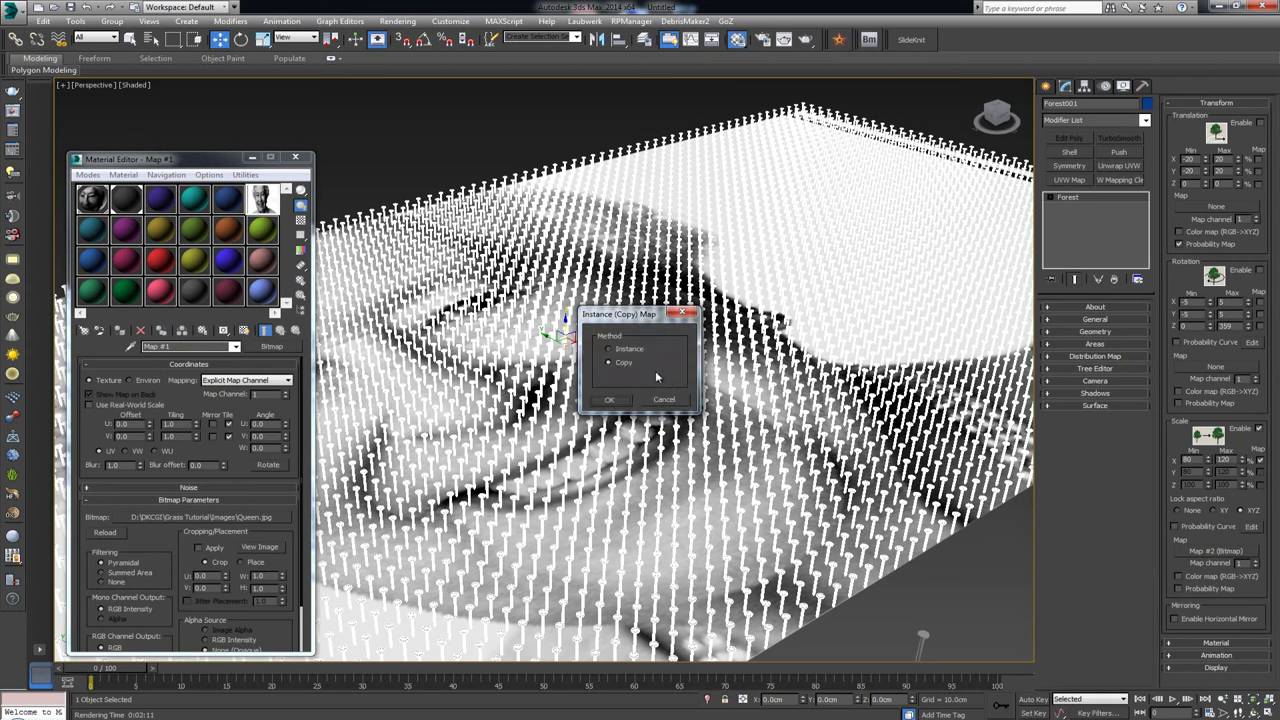
{"action": "left_click", "coordinate": [619, 400]}
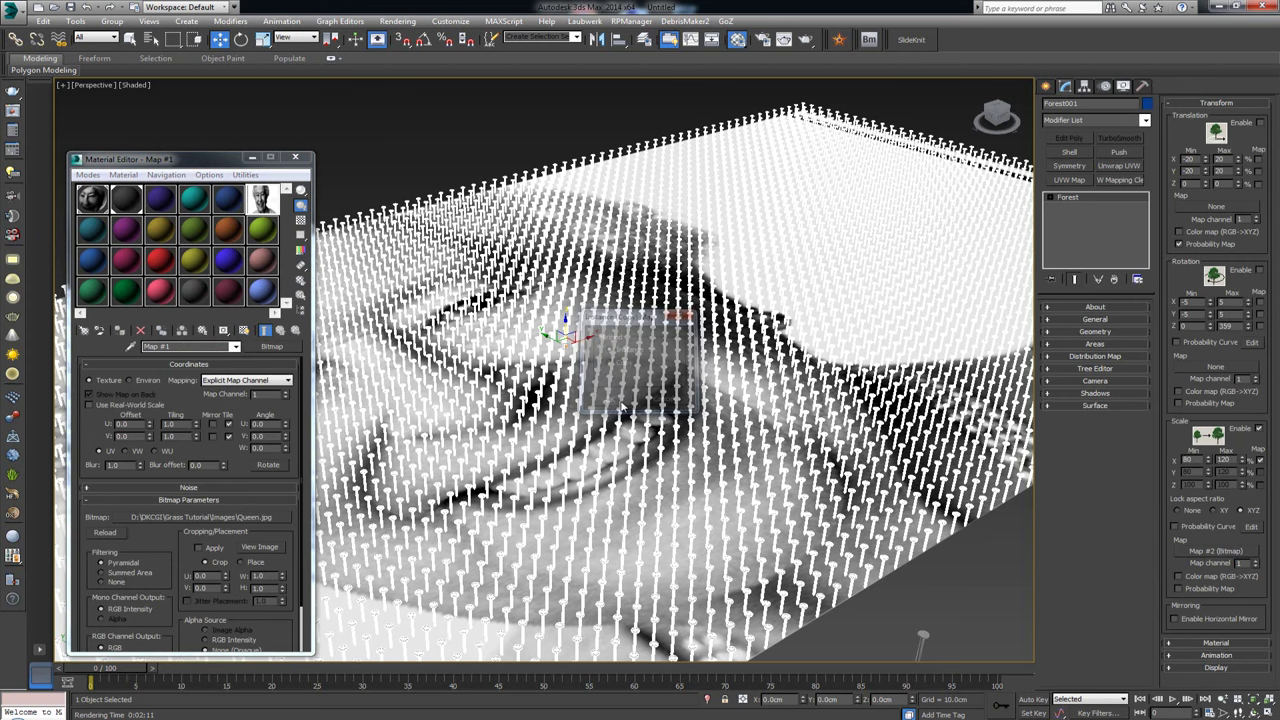
{"action": "middle_click_drag", "start_coordinate": [512, 328], "coordinate": [471, 315], "text": "alt"}
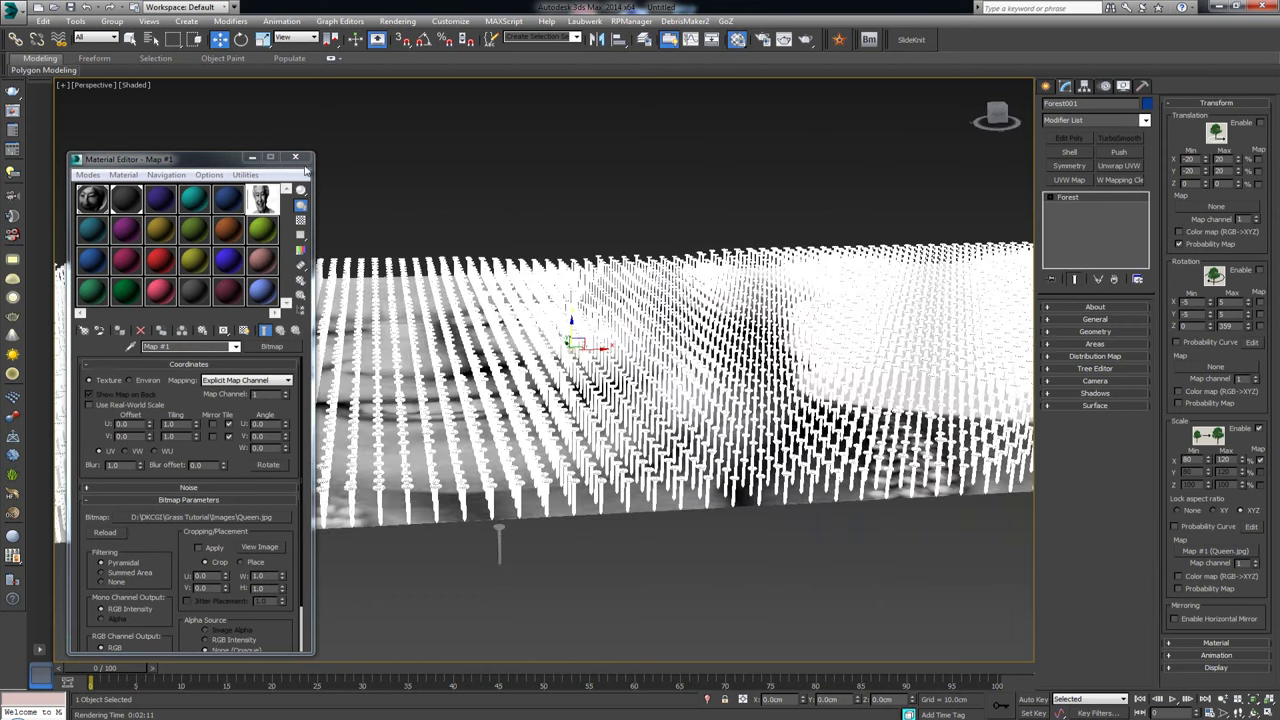
{"action": "left_click", "coordinate": [295, 158]}
- Examine how the mapped scale varies the screw heights across the portrait, from low, angled and top-down views
{"action": "left_click", "coordinate": [512, 229]}
{"action": "middle_click_drag", "start_coordinate": [511, 229], "coordinate": [459, 219], "text": "alt"}
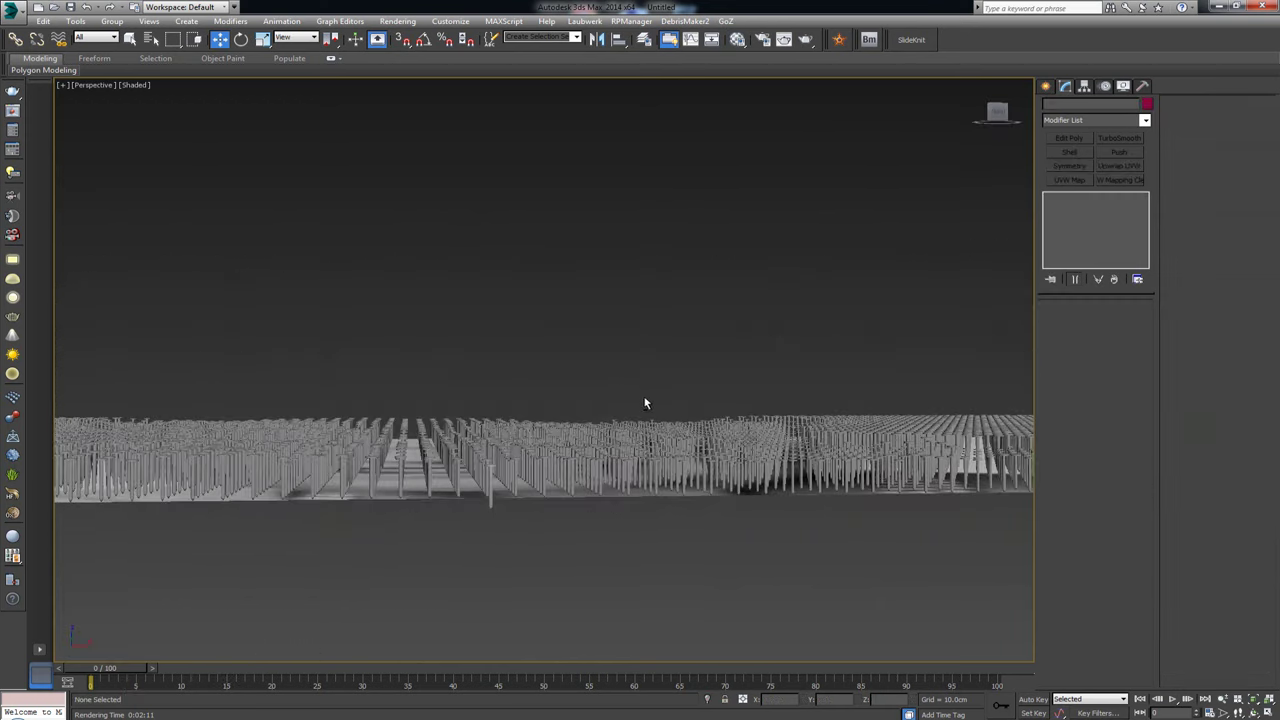
{"action": "middle_click_drag", "start_coordinate": [348, 421], "coordinate": [181, 320], "text": "alt"}
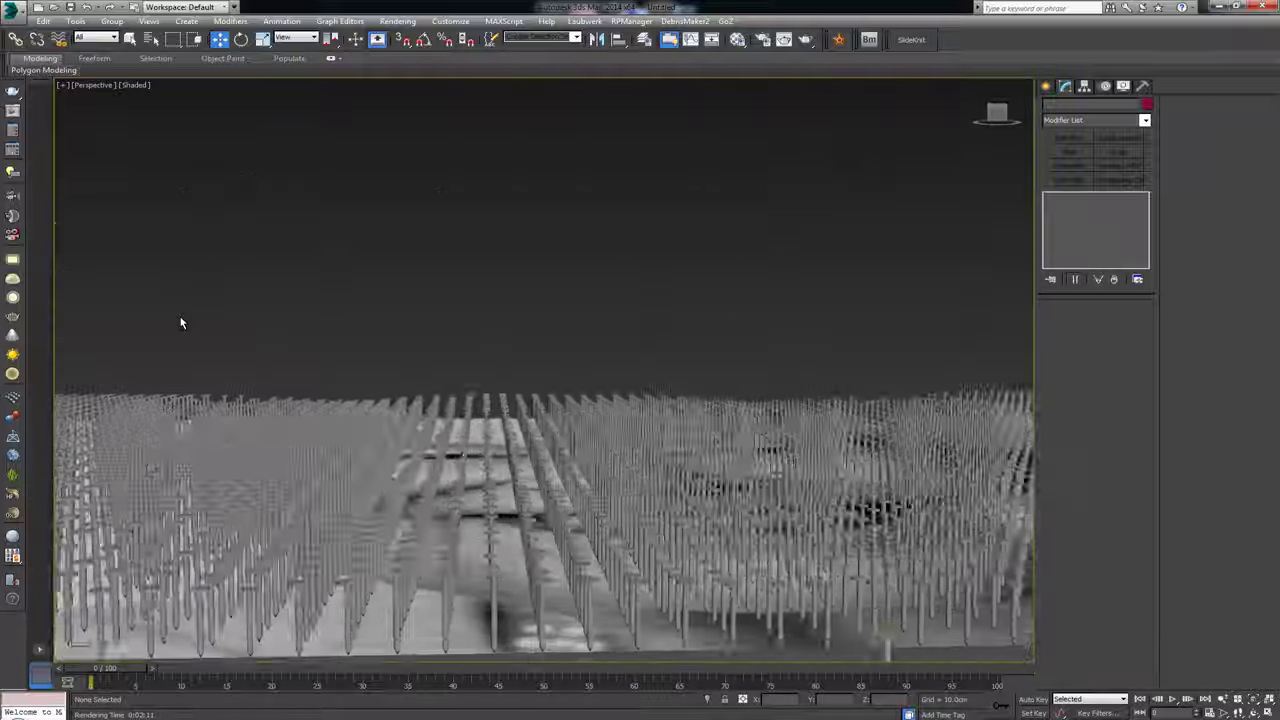
{"action": "scroll", "coordinate": [181, 320], "scroll_direction": "down", "scroll_amount": 1}
{"action": "left_click", "coordinate": [545, 391]}
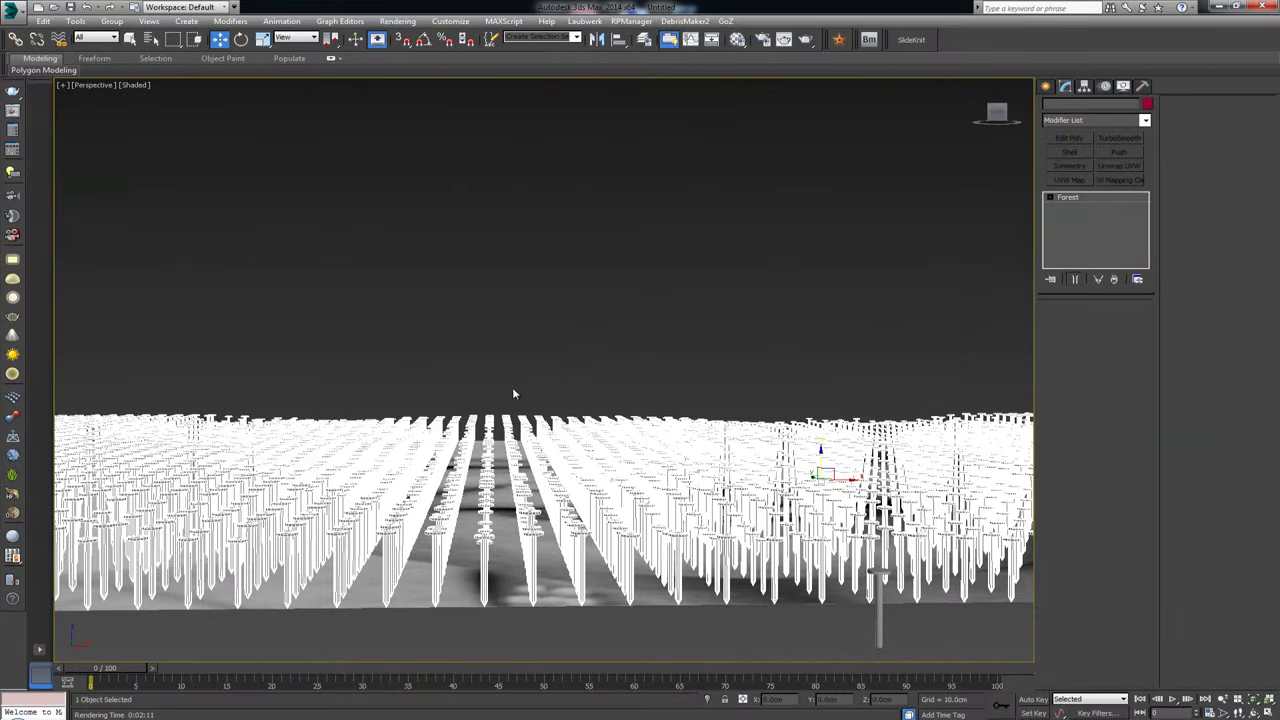
{"action": "middle_click_drag", "start_coordinate": [514, 397], "coordinate": [502, 448], "text": "alt"}
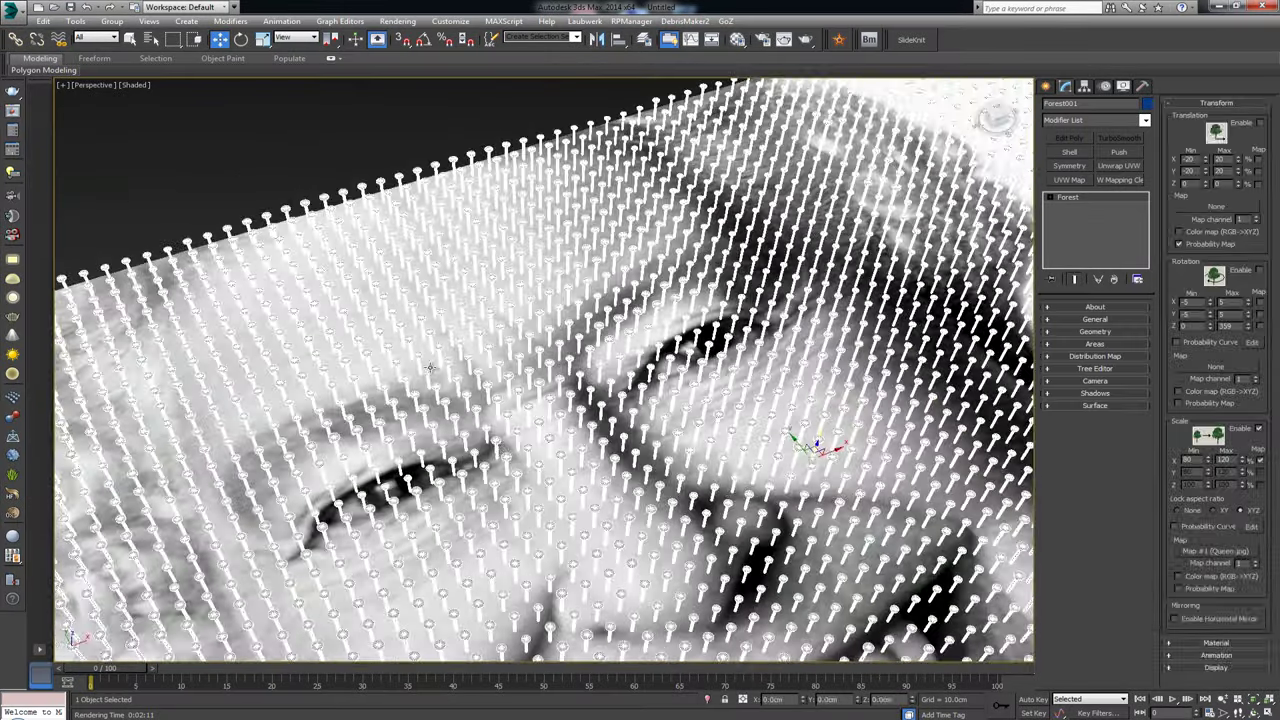
{"action": "scroll", "coordinate": [432, 368], "scroll_direction": "down", "scroll_amount": 3}
{"action": "scroll", "coordinate": [450, 370], "scroll_direction": "up", "scroll_amount": 5}
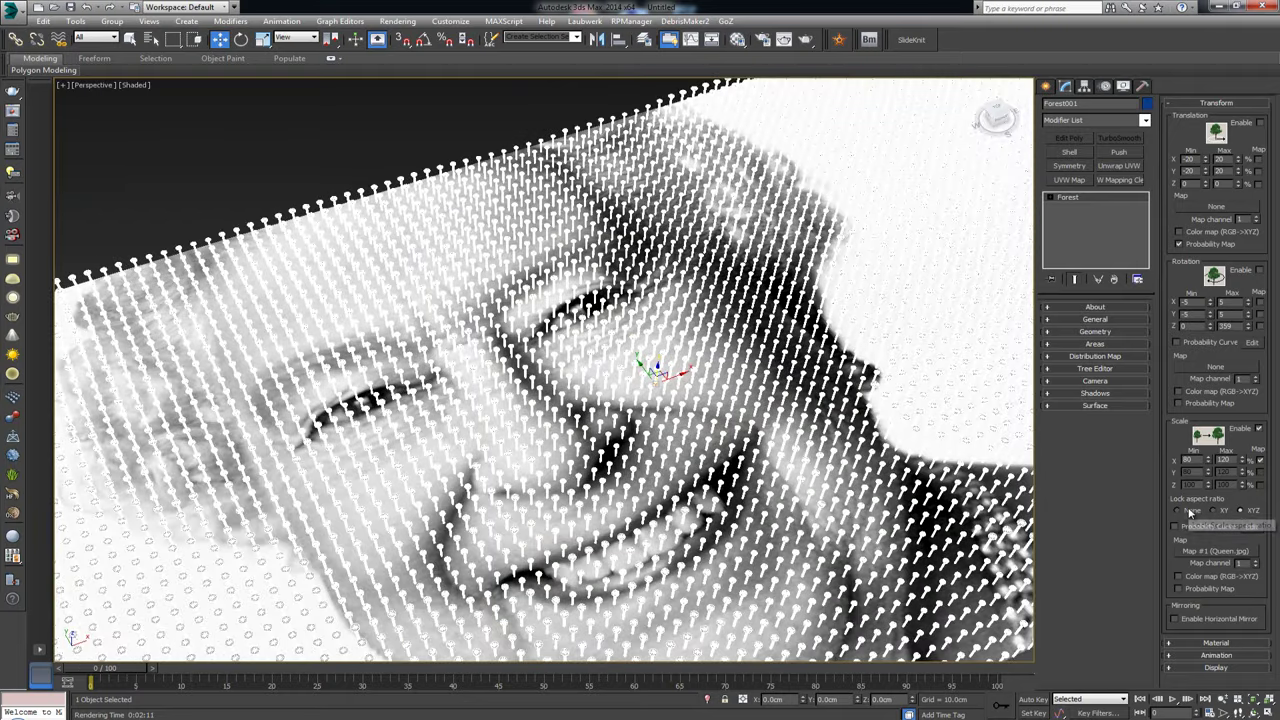
{"action": "middle_click_drag", "start_coordinate": [695, 454], "coordinate": [655, 433], "text": "alt"}
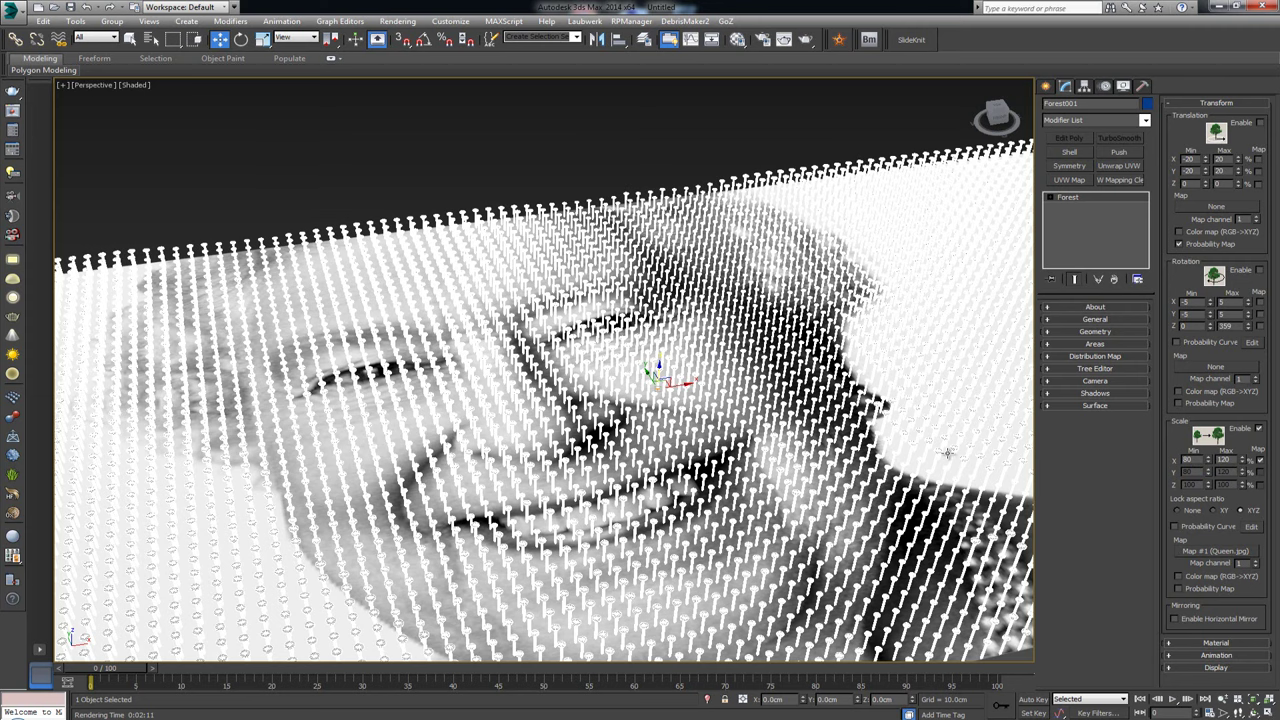
{"action": "middle_click_drag", "start_coordinate": [947, 453], "coordinate": [945, 452], "text": "alt"}
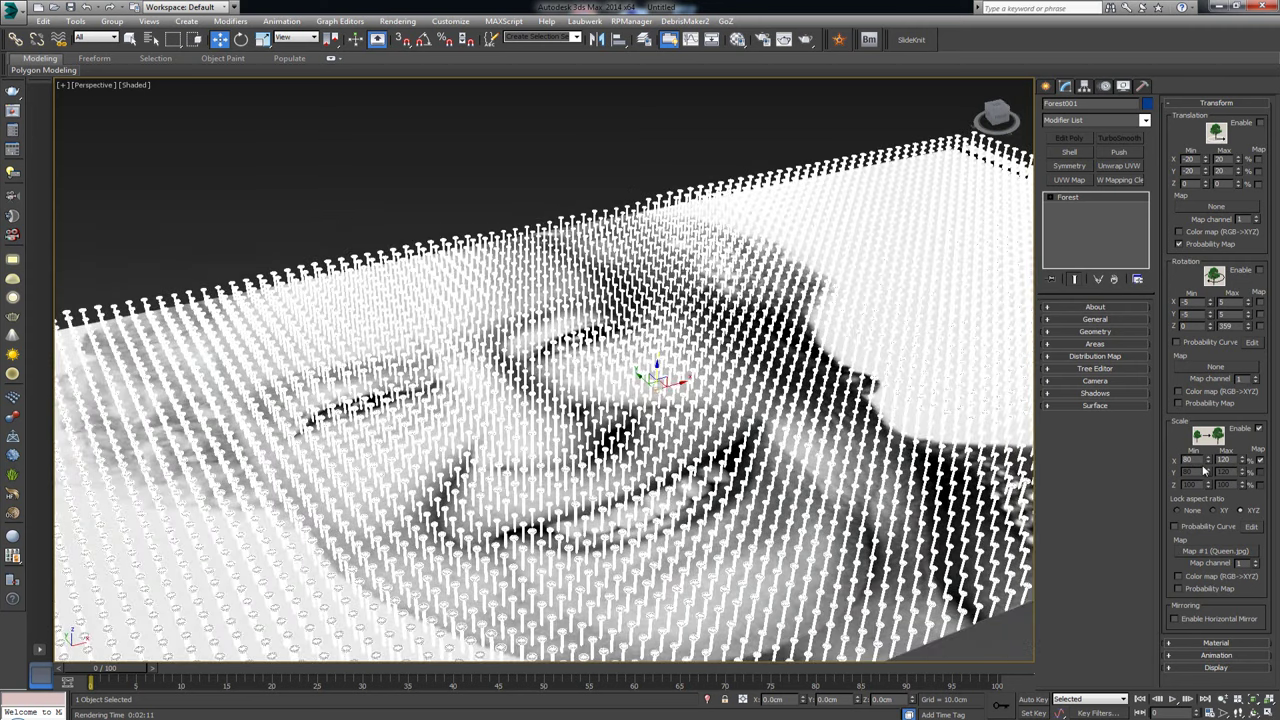
{"action": "middle_click_drag", "start_coordinate": [688, 461], "coordinate": [655, 496]}
{"action": "middle_click_drag", "start_coordinate": [667, 405], "coordinate": [643, 655], "text": "alt"}
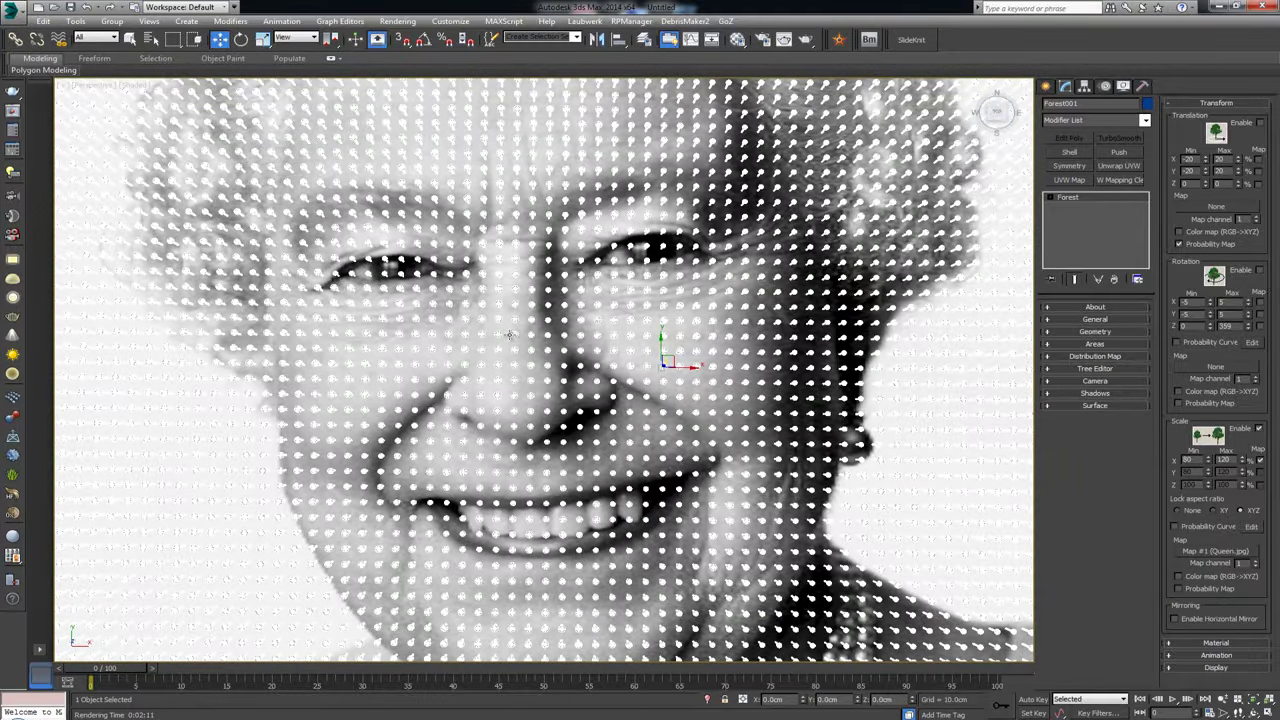
- Set the minimum X scale of the scattered screws to 10%
{"action": "scroll", "coordinate": [598, 325], "scroll_direction": "down", "scroll_amount": 3}
{"action": "scroll", "coordinate": [595, 340], "scroll_direction": "up", "scroll_amount": 5}
{"action": "scroll", "coordinate": [590, 342], "scroll_direction": "down", "scroll_amount": 6}
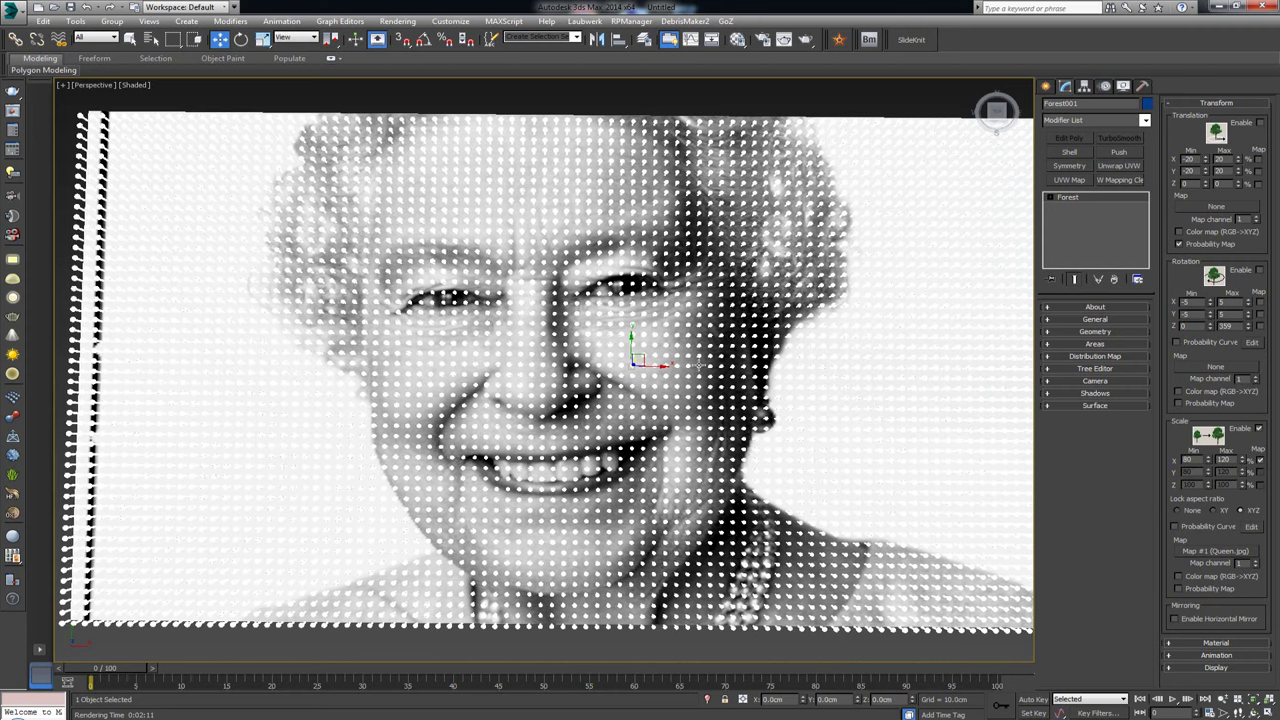
{"action": "middle_click_drag", "start_coordinate": [700, 365], "coordinate": [710, 314], "text": "alt"}
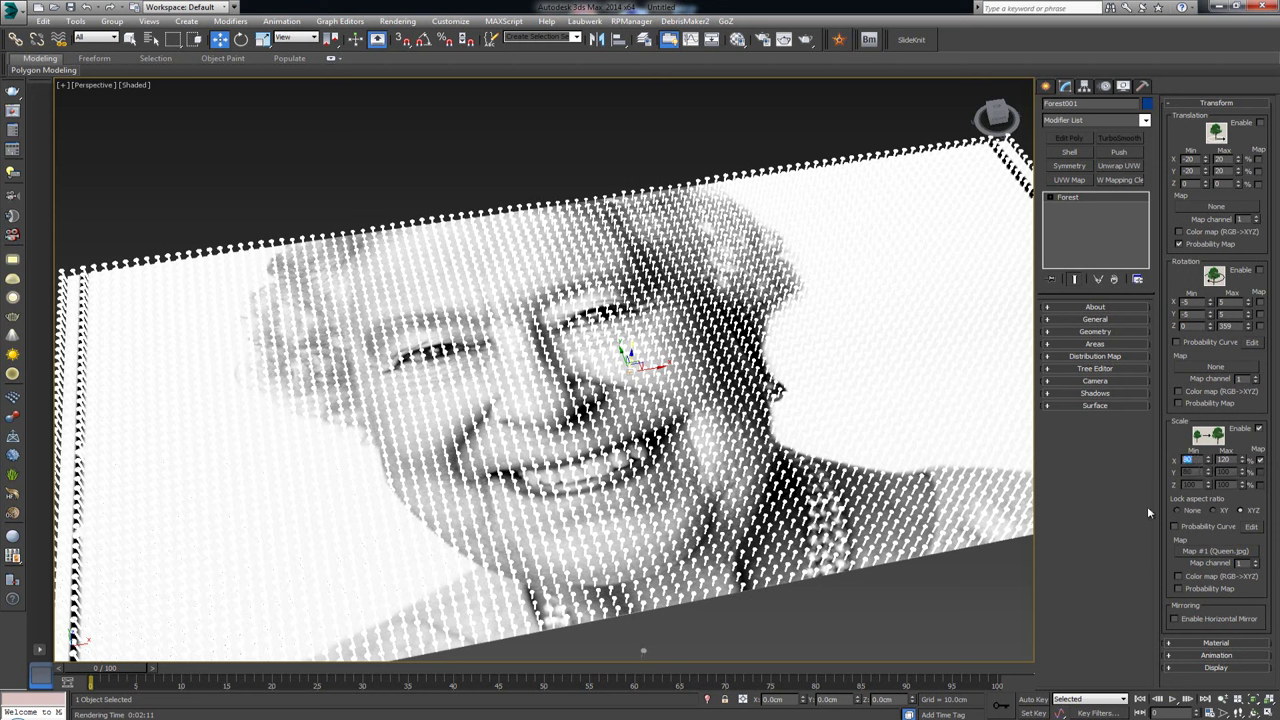
{"action": "type", "text": "10"}
{"action": "key", "text": "Return"}
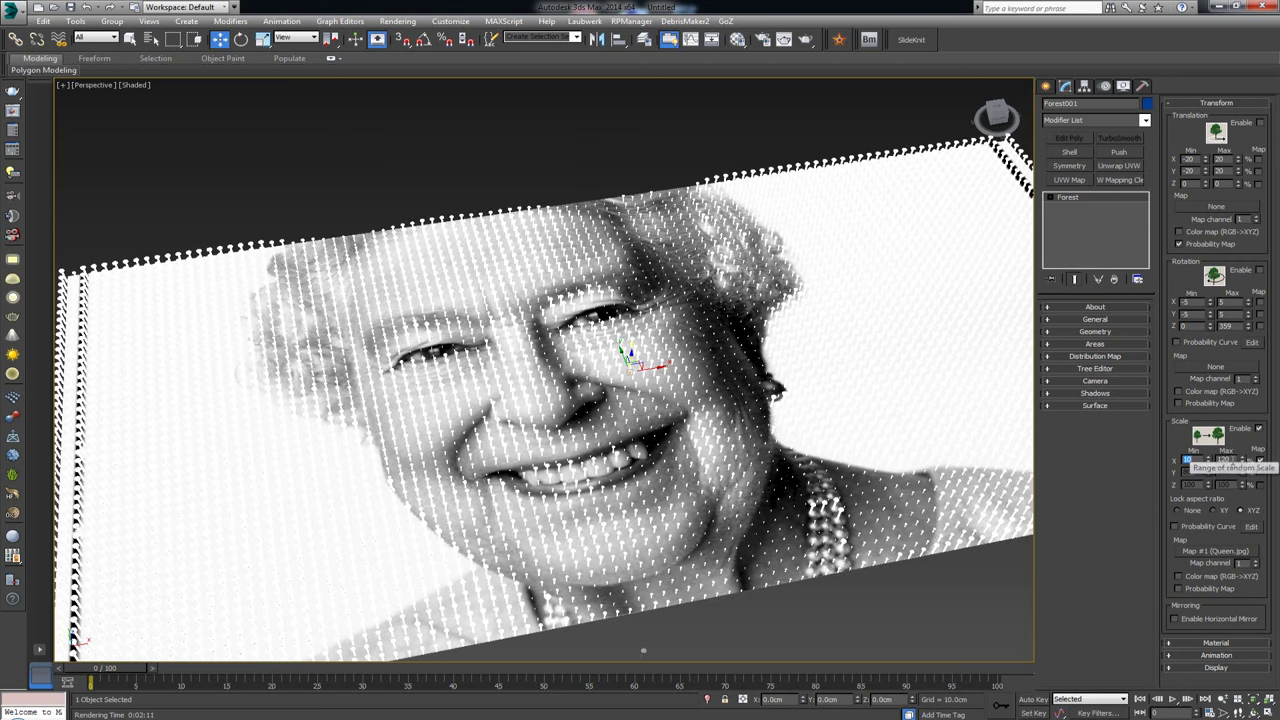
- Examine the screw heights across the mouth and face at low and raised angles with the wider mapped scale range
{"action": "scroll", "coordinate": [671, 424], "scroll_direction": "up", "scroll_amount": 5}
{"action": "scroll", "coordinate": [671, 424], "scroll_direction": "up", "scroll_amount": 2}
{"action": "middle_click_drag", "start_coordinate": [653, 455], "coordinate": [639, 413], "text": "alt"}
{"action": "middle_click_drag", "start_coordinate": [526, 395], "coordinate": [871, 424]}
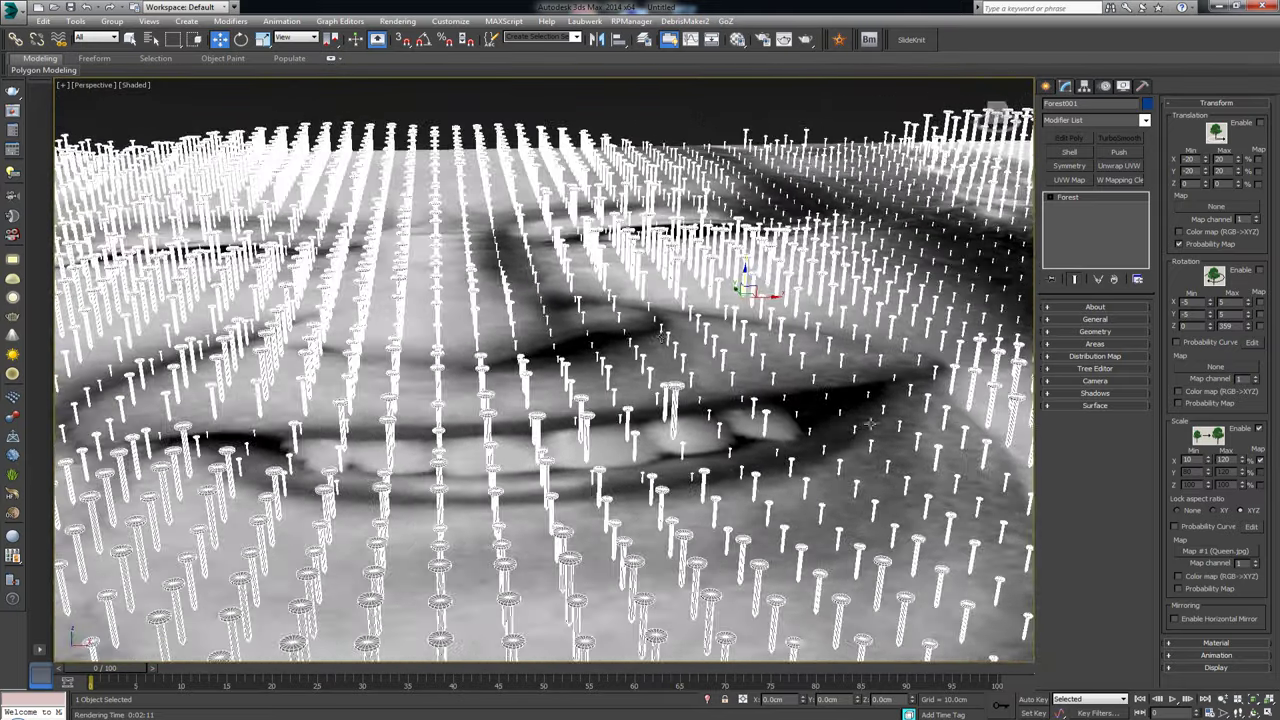
{"action": "scroll", "coordinate": [661, 450], "scroll_direction": "down", "scroll_amount": 5}
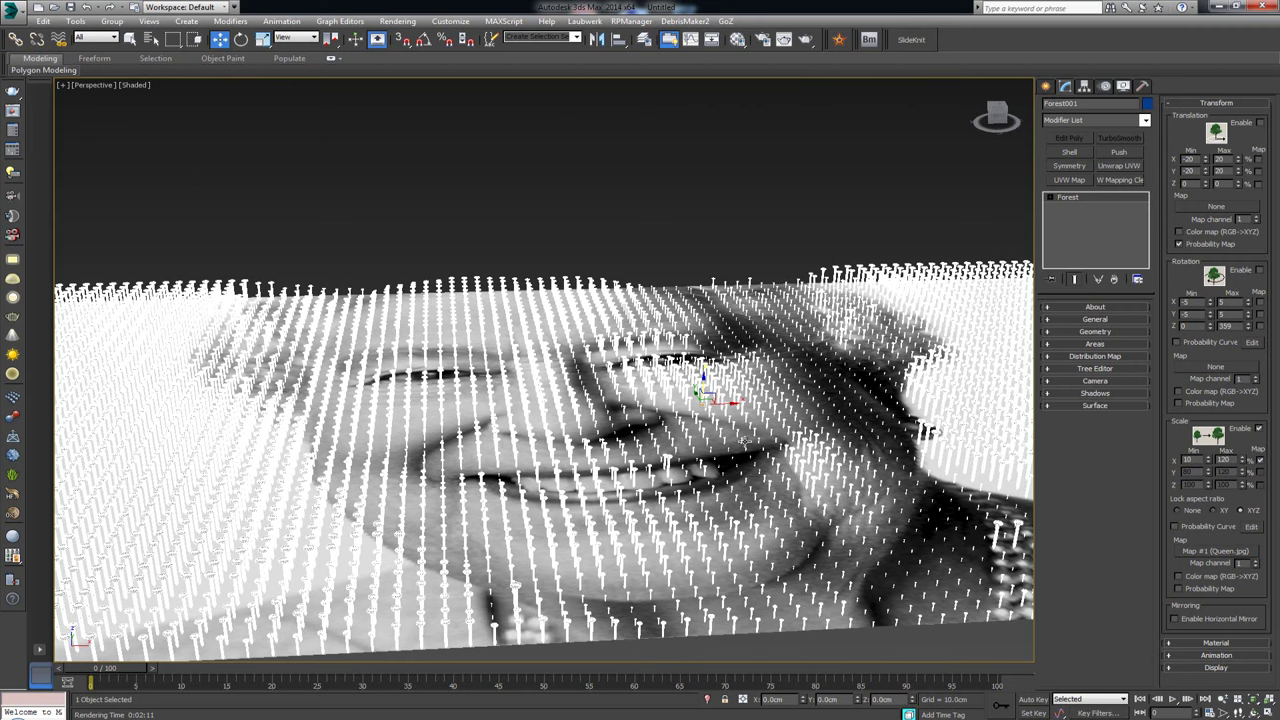
{"action": "middle_click_drag", "start_coordinate": [709, 425], "coordinate": [587, 357], "text": "alt"}
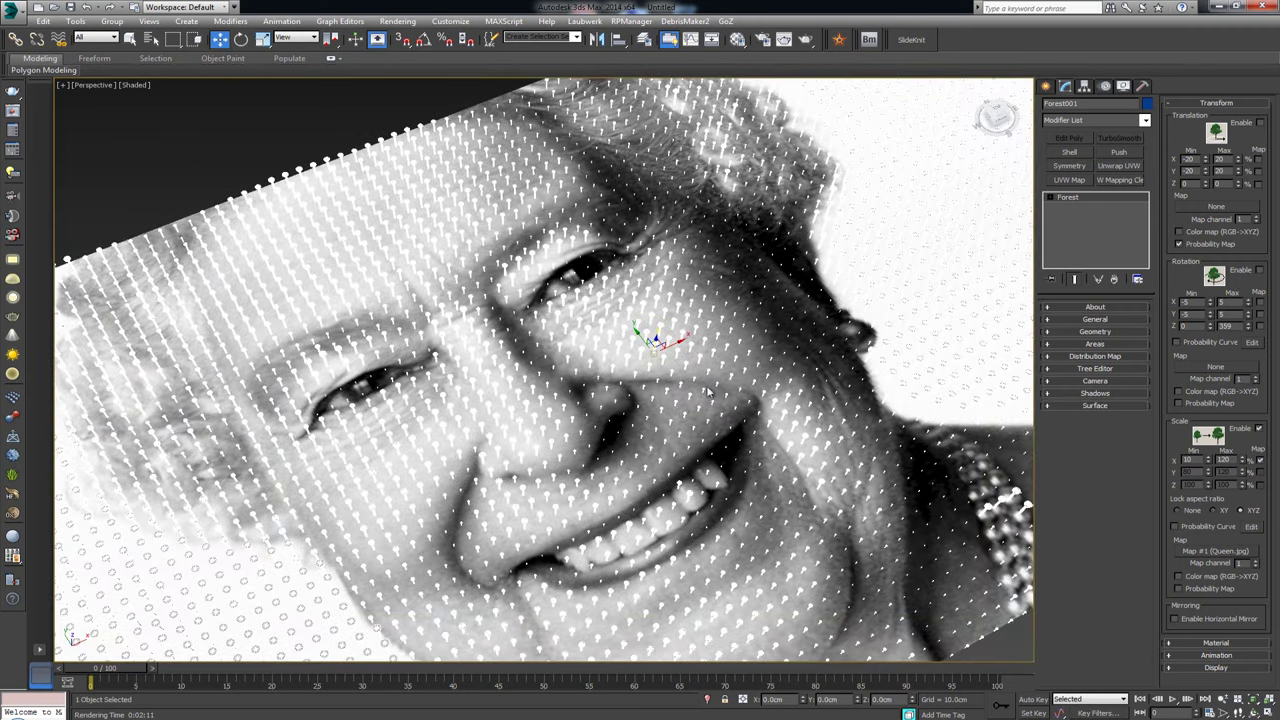
{"action": "scroll", "coordinate": [680, 380], "scroll_direction": "down", "scroll_amount": 3}
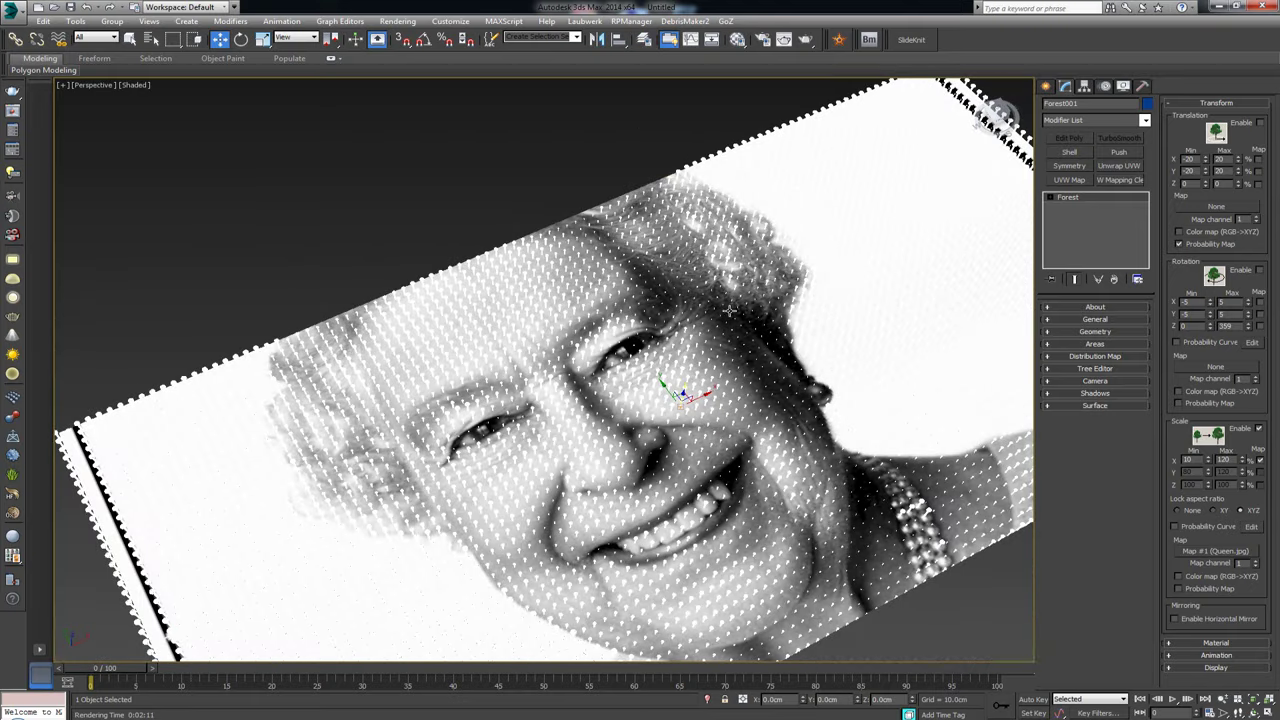
{"action": "middle_click_drag", "start_coordinate": [977, 501], "coordinate": [889, 373]}
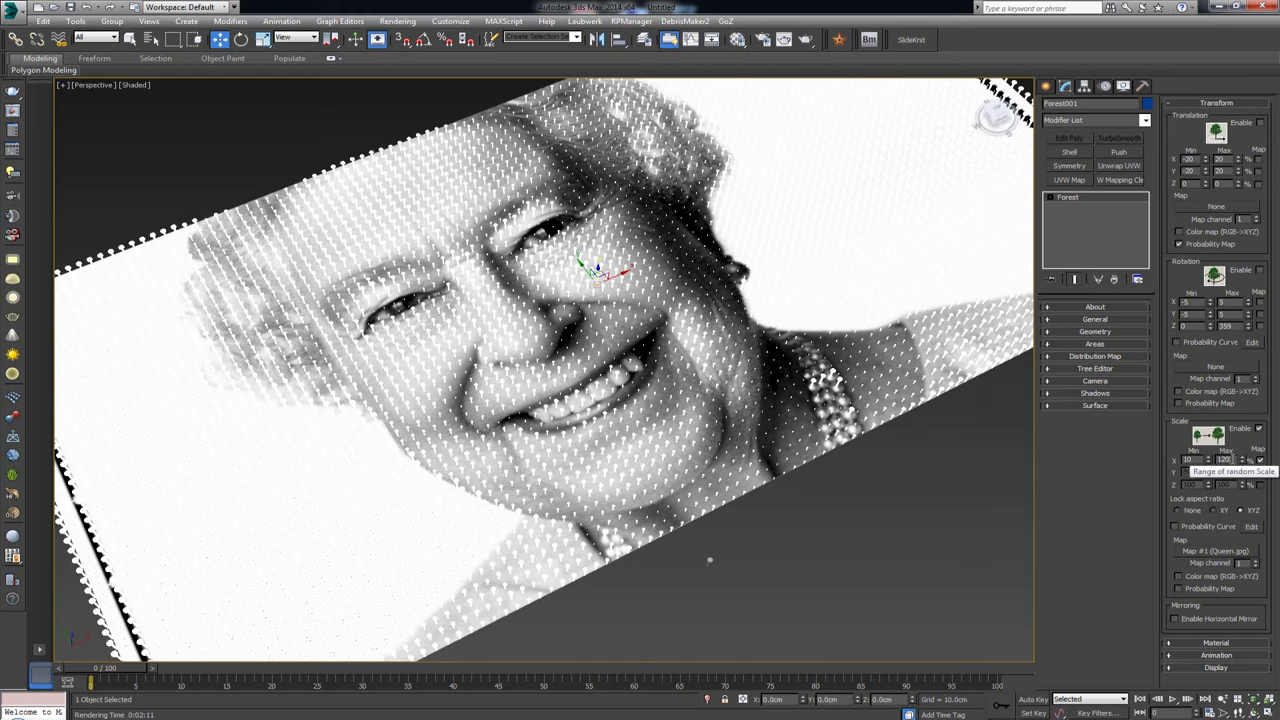
- Compare screw height and thickness on dark and light portrait areas in close-up, finishing with an overview of the face
{"action": "middle_click_drag", "start_coordinate": [790, 398], "coordinate": [668, 292], "text": "alt"}
{"action": "scroll", "coordinate": [668, 292], "scroll_direction": "up", "scroll_amount": 8}
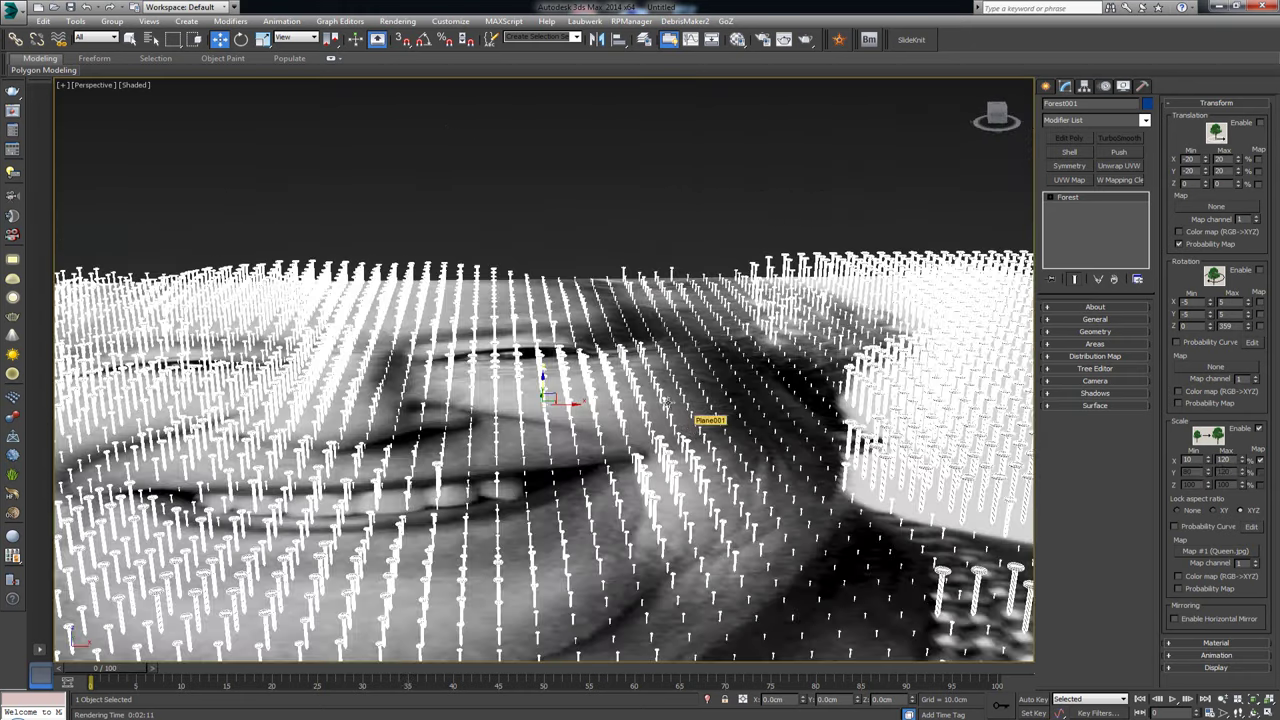
{"action": "middle_click_drag", "start_coordinate": [584, 344], "coordinate": [671, 308], "text": "alt"}
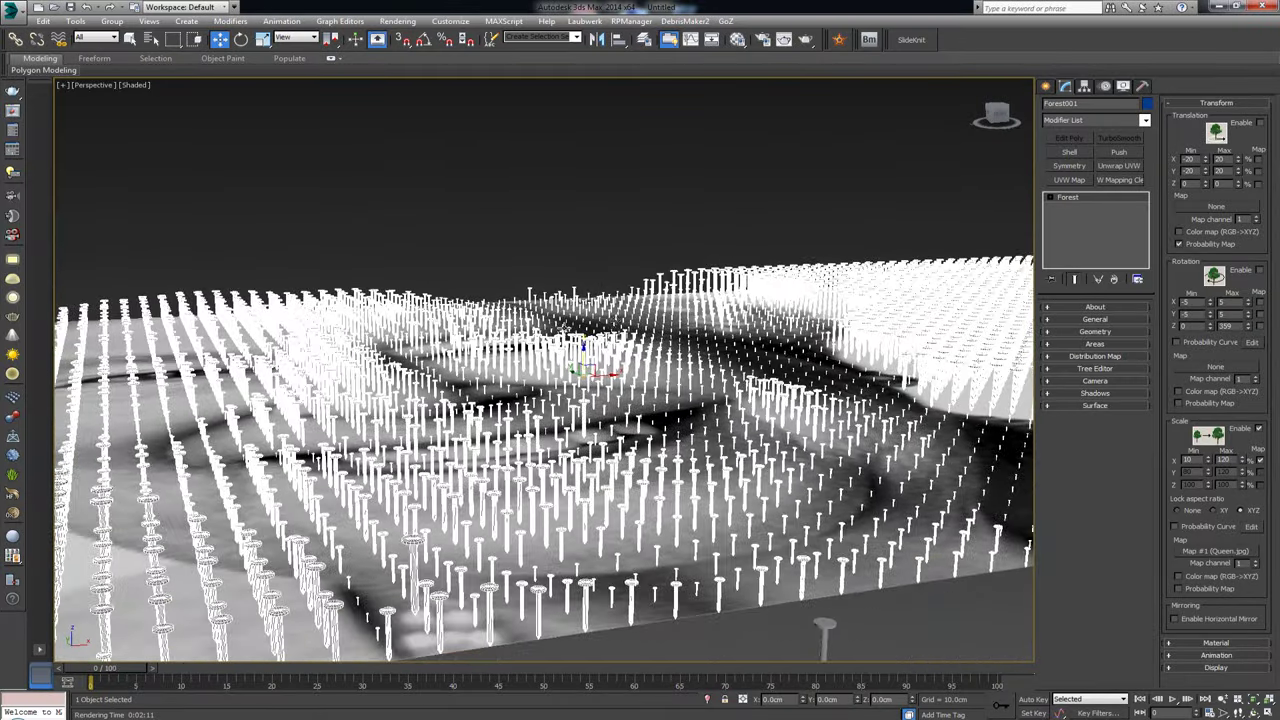
{"action": "scroll", "coordinate": [563, 330], "scroll_direction": "up", "scroll_amount": 5}
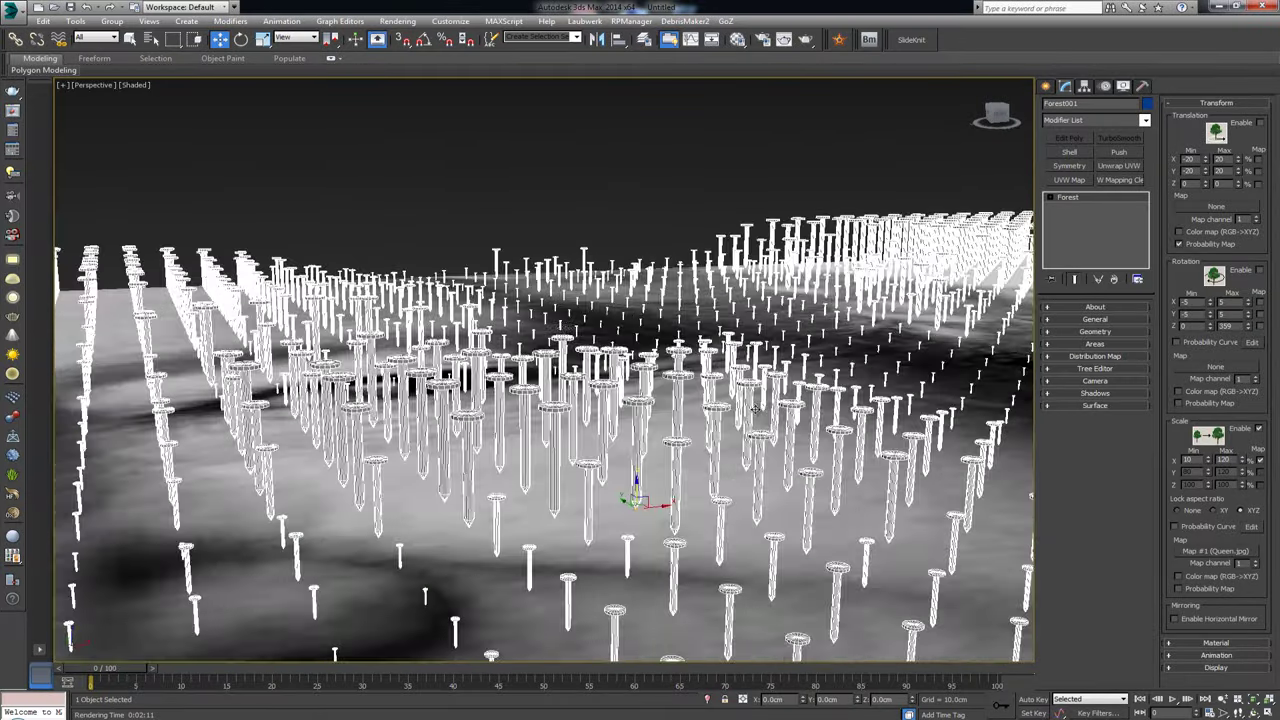
{"action": "middle_click_drag", "start_coordinate": [756, 411], "coordinate": [738, 412], "text": "alt"}
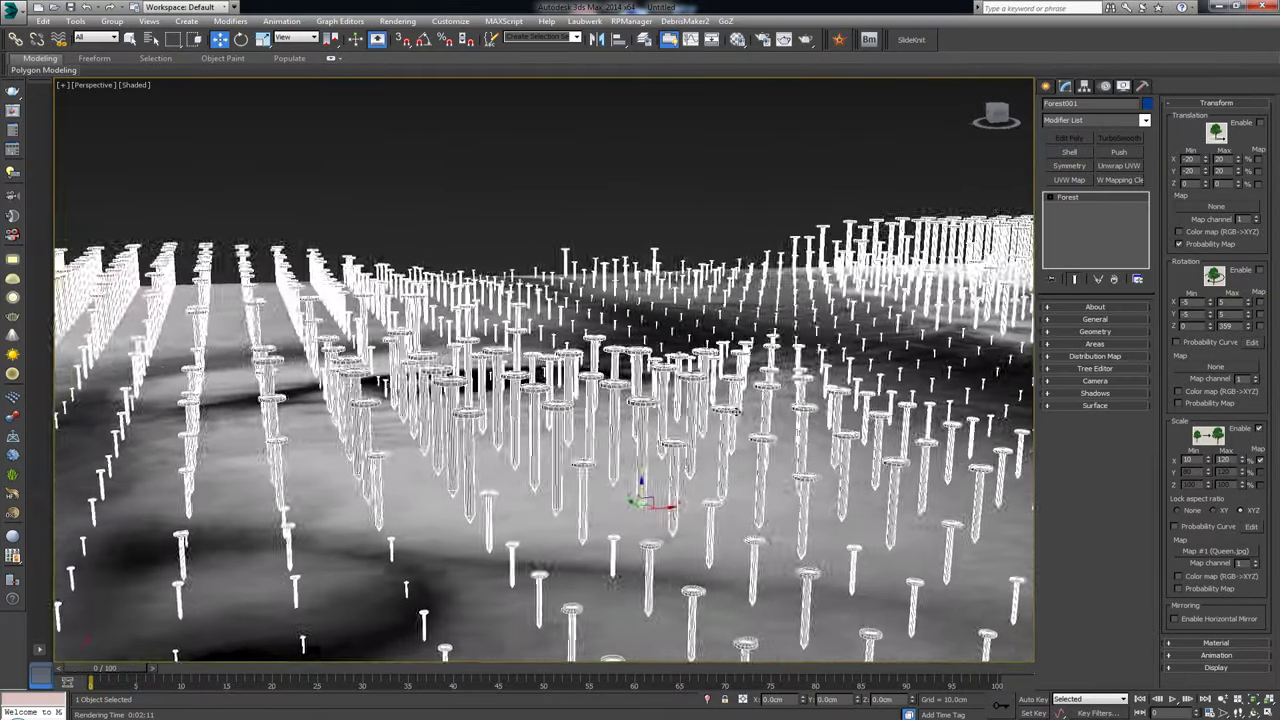
{"action": "scroll", "coordinate": [310, 515], "scroll_direction": "up", "scroll_amount": 6}
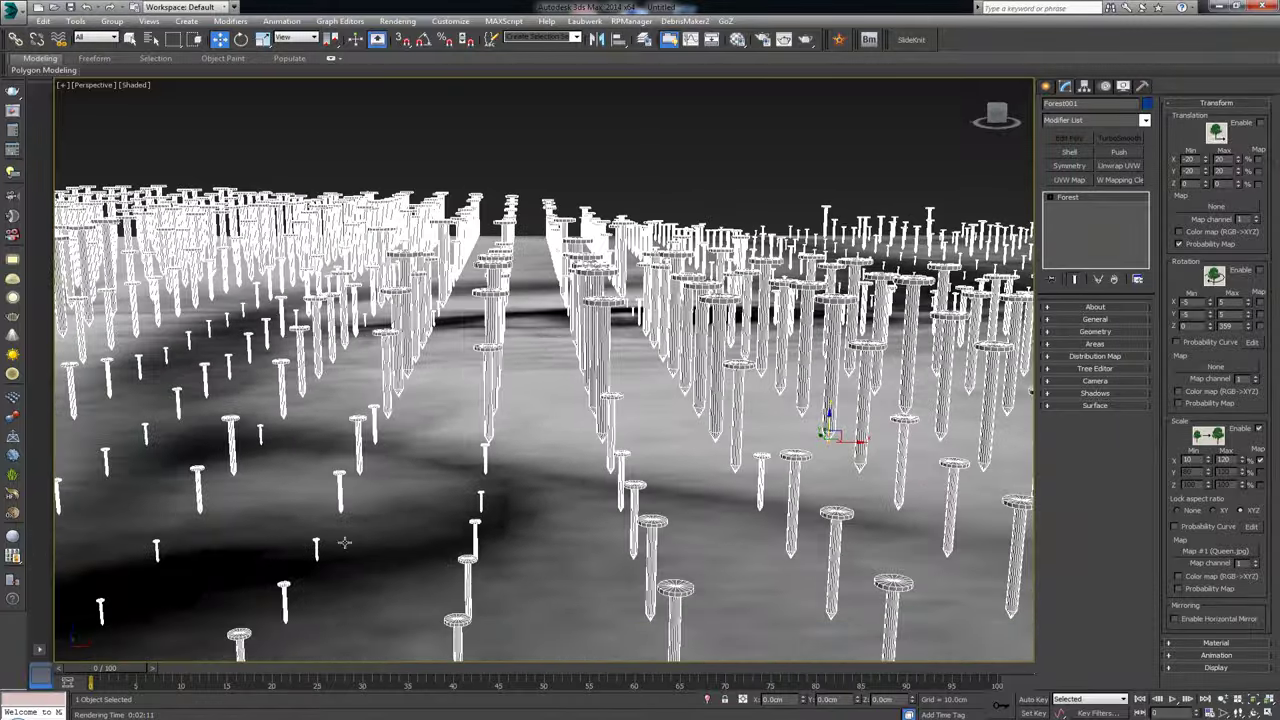
{"action": "middle_click_drag", "start_coordinate": [344, 542], "coordinate": [722, 385]}
{"action": "scroll", "coordinate": [483, 457], "scroll_direction": "up", "scroll_amount": 3}
{"action": "middle_click_drag", "start_coordinate": [580, 512], "coordinate": [580, 455]}
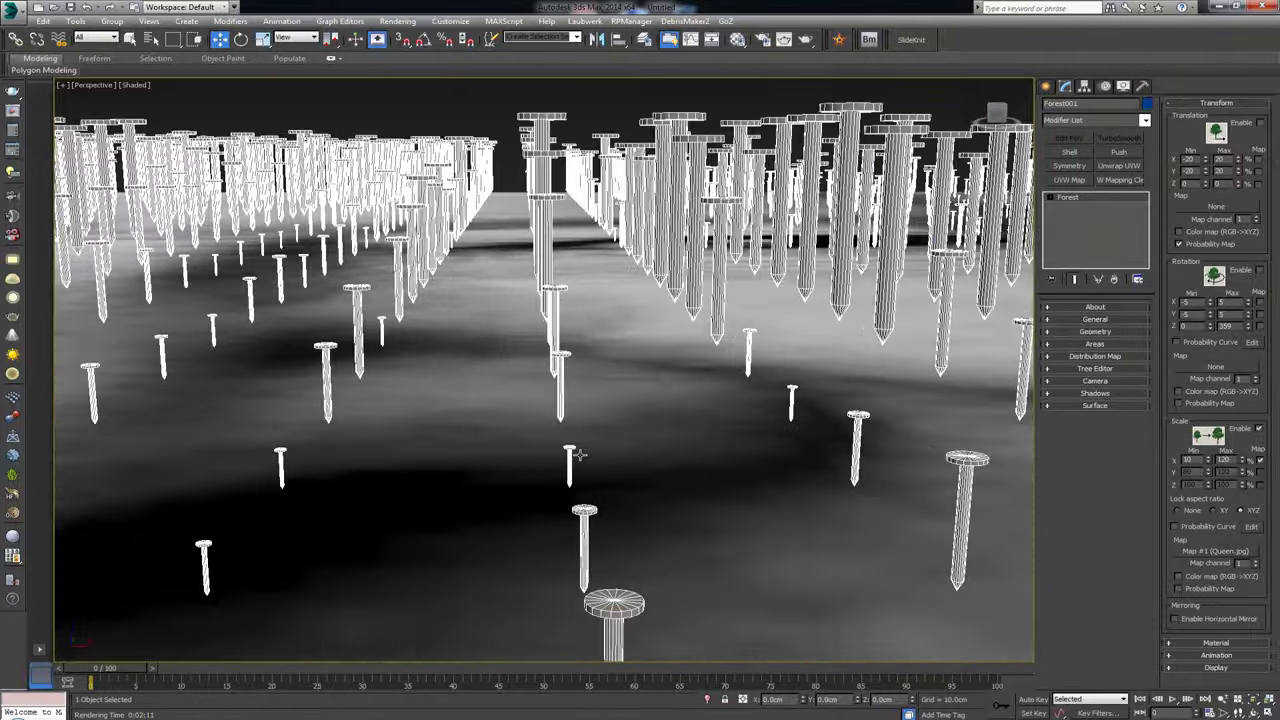
{"action": "scroll", "coordinate": [578, 455], "scroll_direction": "up", "scroll_amount": 8}
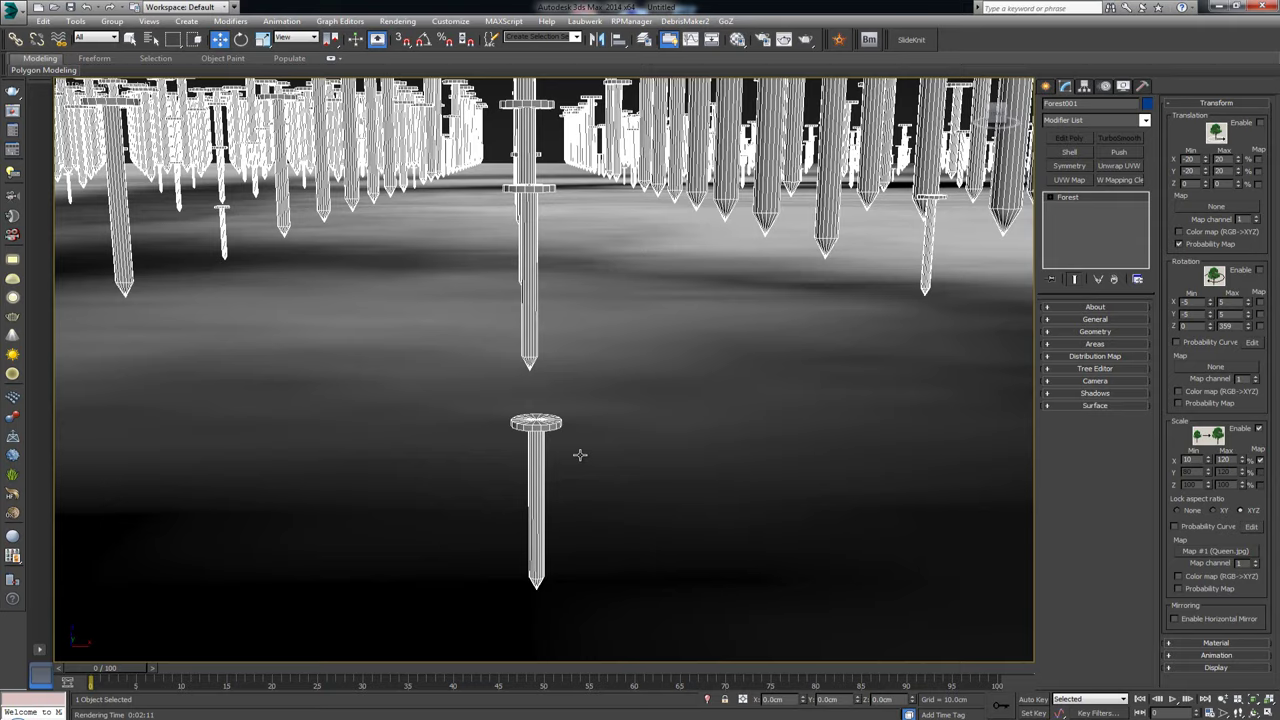
{"action": "scroll", "coordinate": [580, 455], "scroll_direction": "down", "scroll_amount": 3}
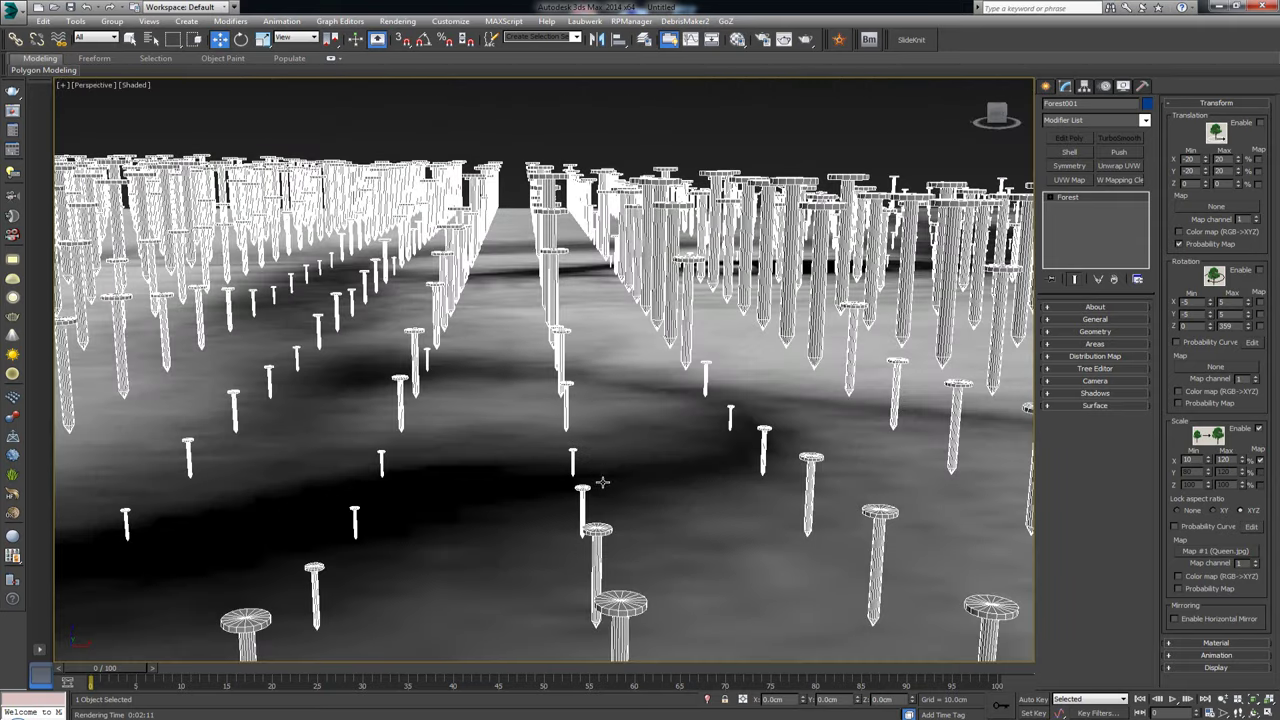
{"action": "scroll", "coordinate": [570, 457], "scroll_direction": "up", "scroll_amount": 5}
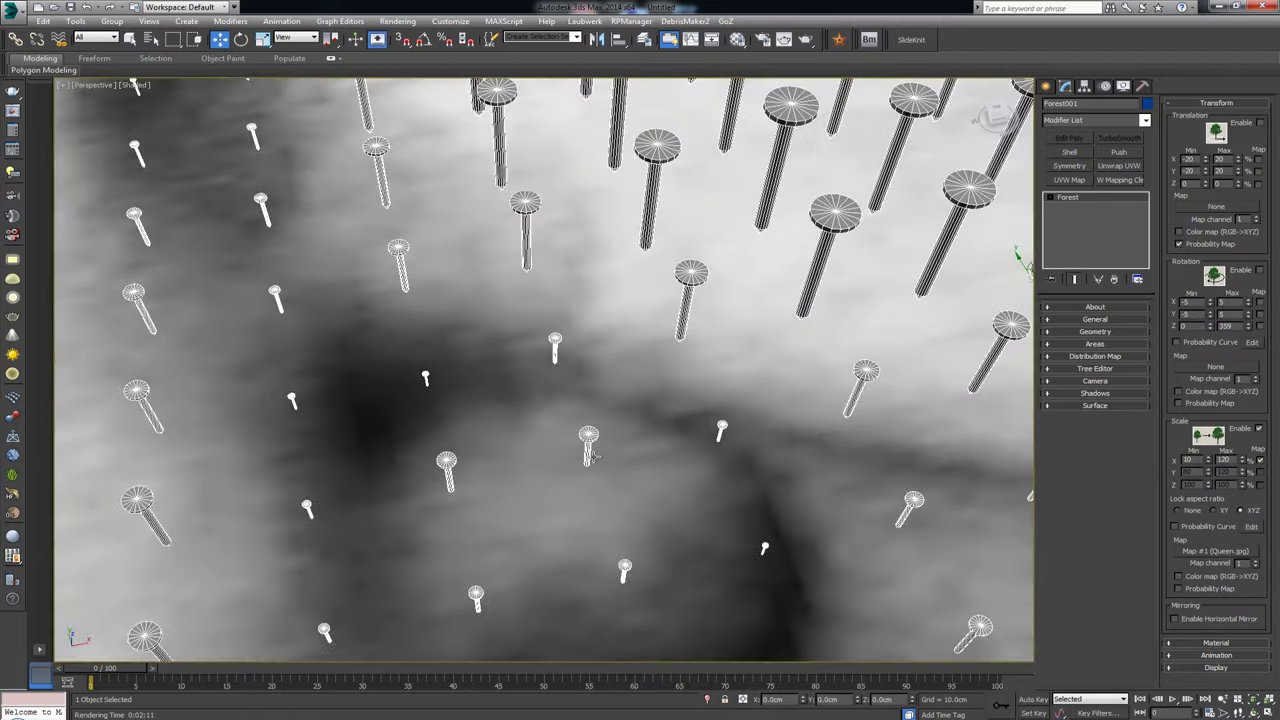
{"action": "scroll", "coordinate": [590, 455], "scroll_direction": "down", "scroll_amount": 8}
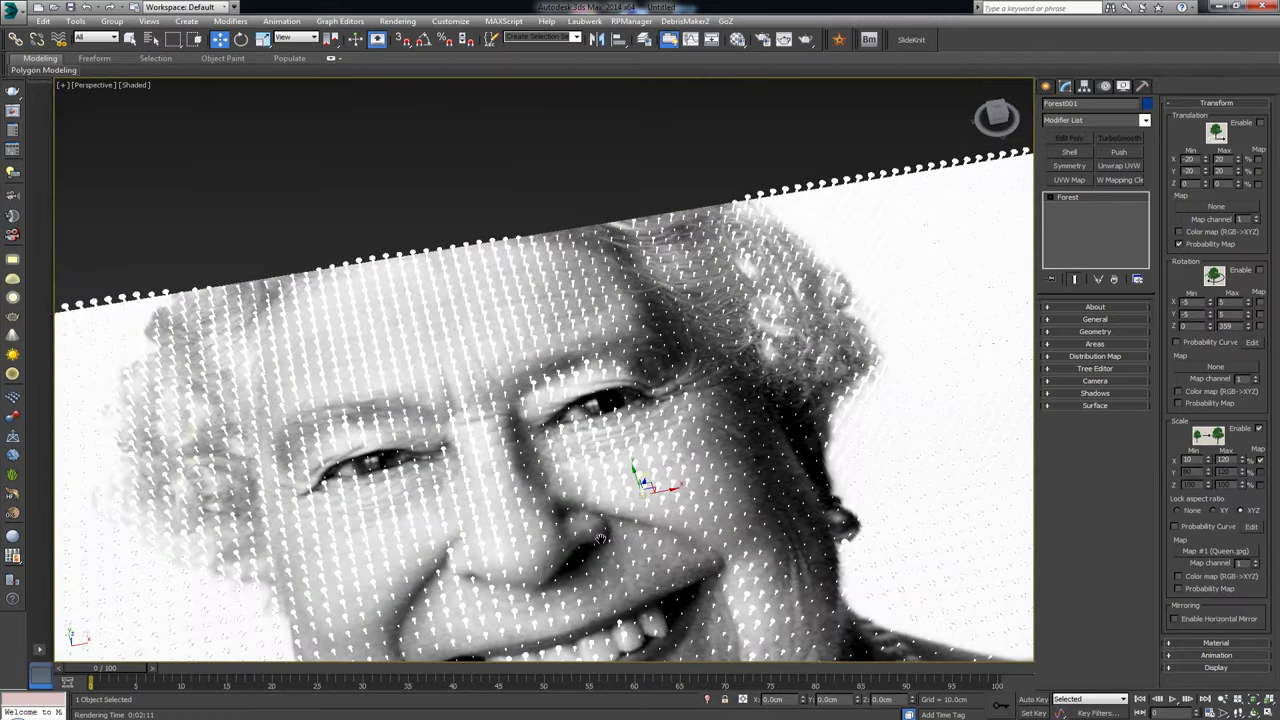
{"action": "middle_click_drag", "start_coordinate": [602, 543], "coordinate": [563, 389]}
- Set the minimum X scale back to 80% and turn off map control for the X scale
{"action": "middle_click_drag", "start_coordinate": [598, 444], "coordinate": [762, 388], "text": "alt"}
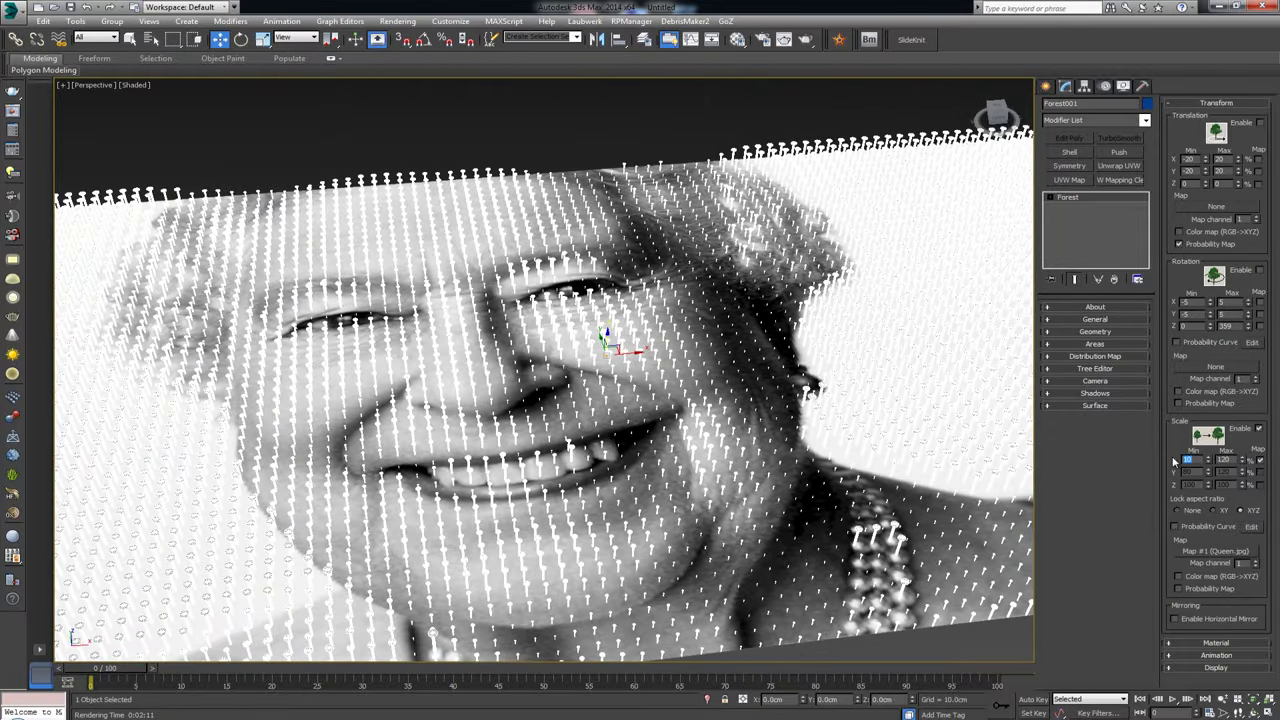
{"action": "key", "text": "Return"}
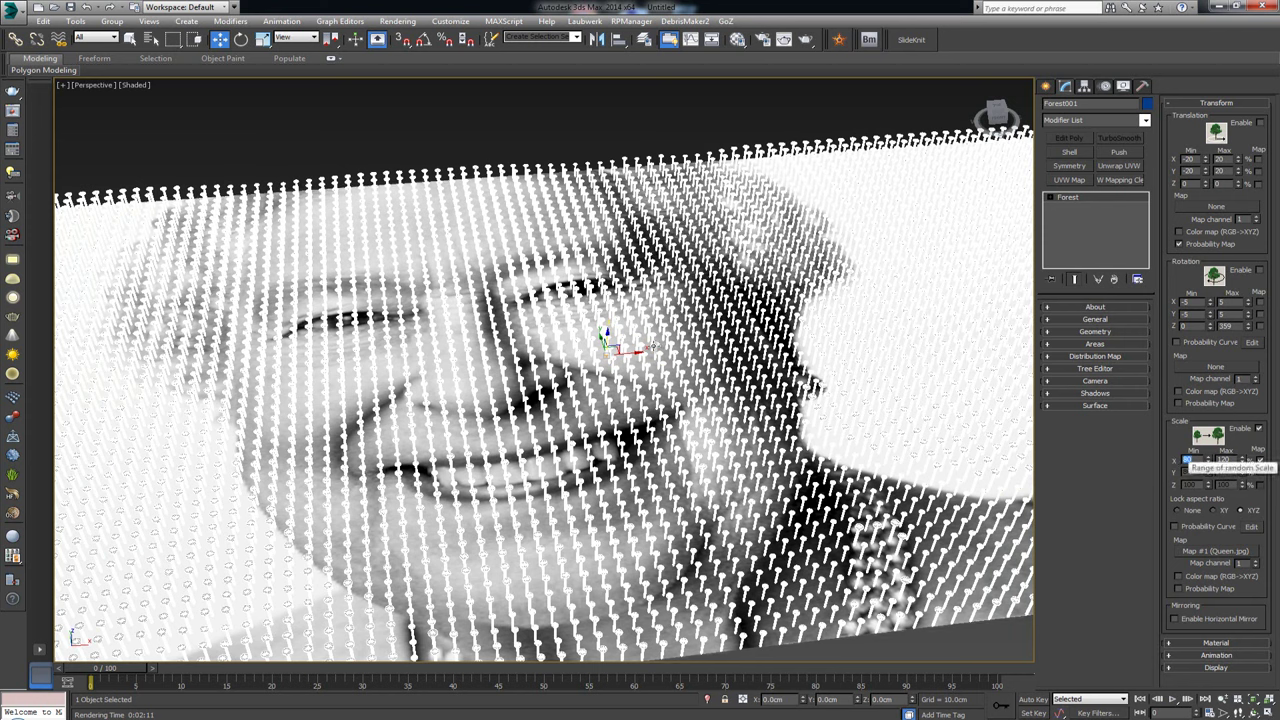
{"action": "middle_click_drag", "start_coordinate": [625, 423], "coordinate": [646, 402], "text": "alt"}
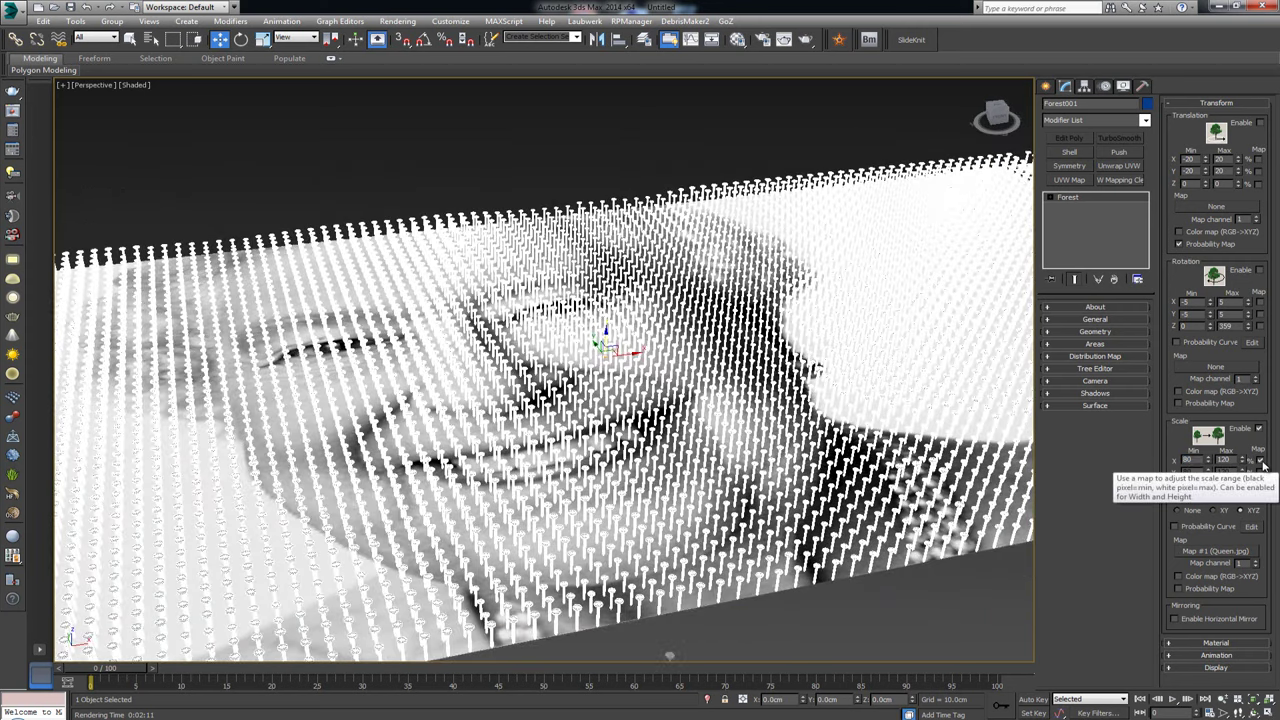
{"action": "left_click", "coordinate": [1264, 465]}
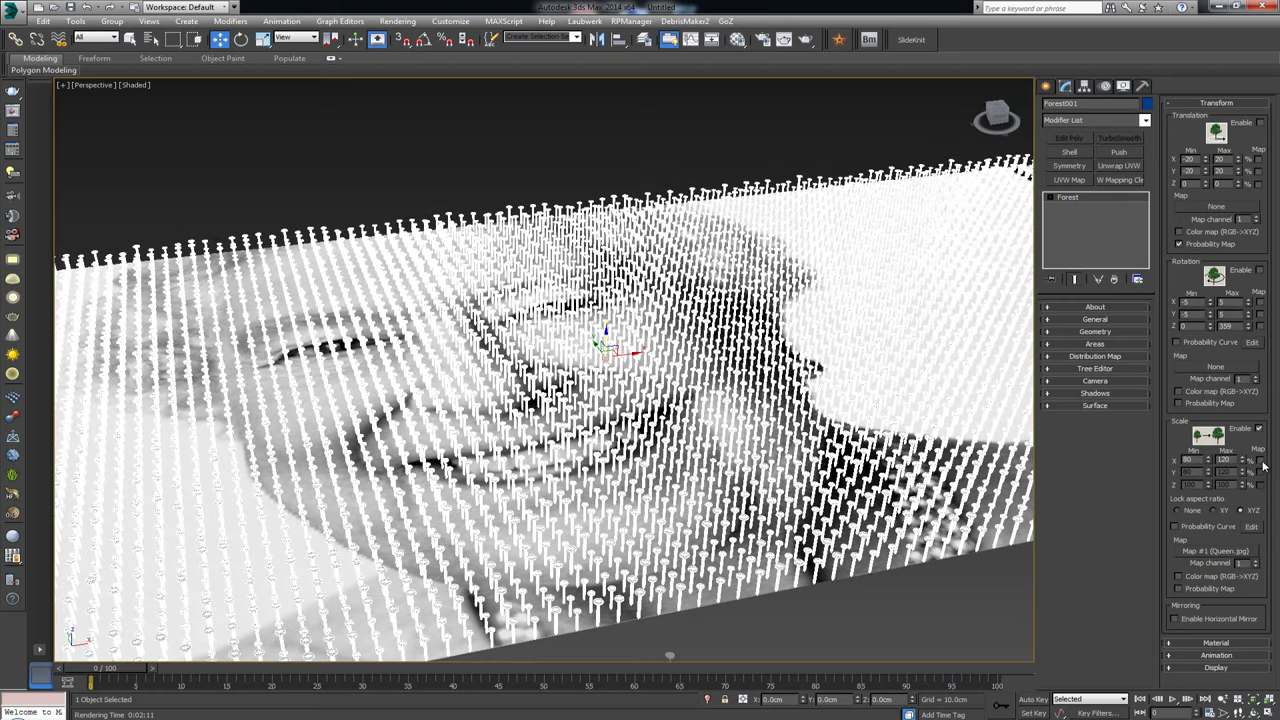
- Set Lock aspect ratio to None and make the X and Y scale minimums and maximums all 100%
{"action": "left_click", "coordinate": [1191, 514]}
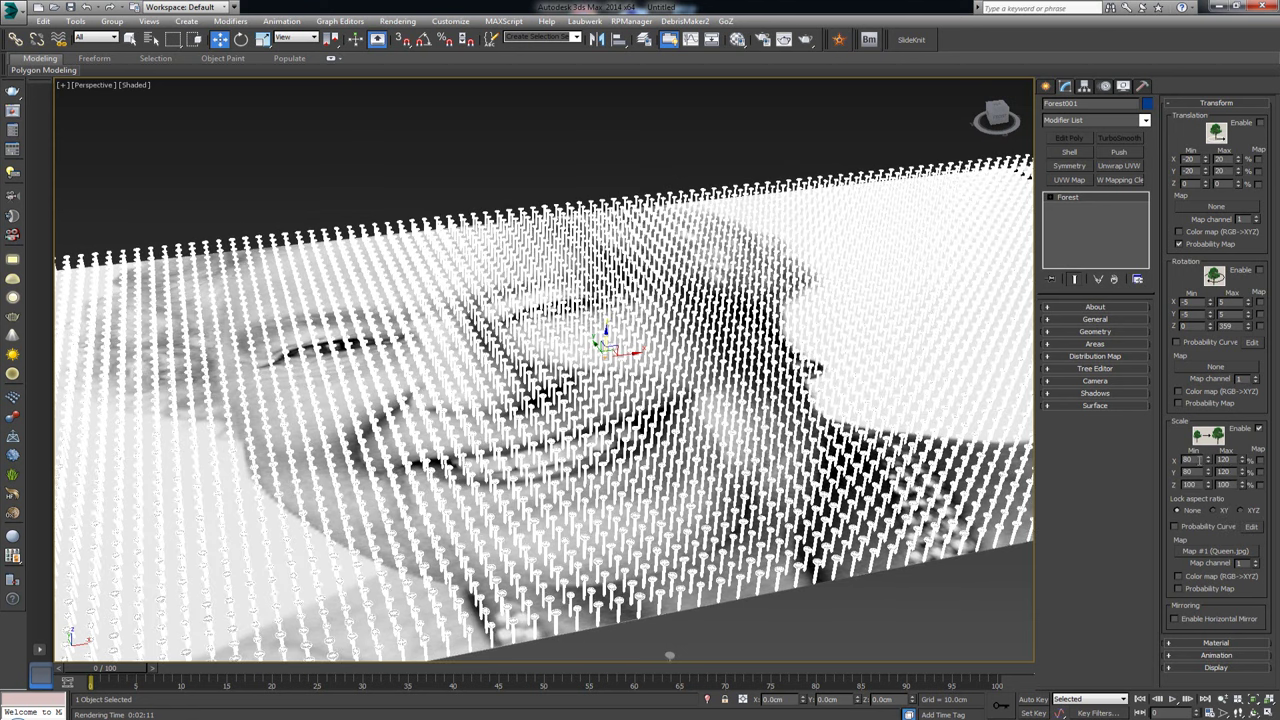
{"action": "double_click", "coordinate": [1187, 459]}
{"action": "key", "text": "Tab"}
{"action": "type", "text": "10"}
{"action": "key", "text": "Tab"}
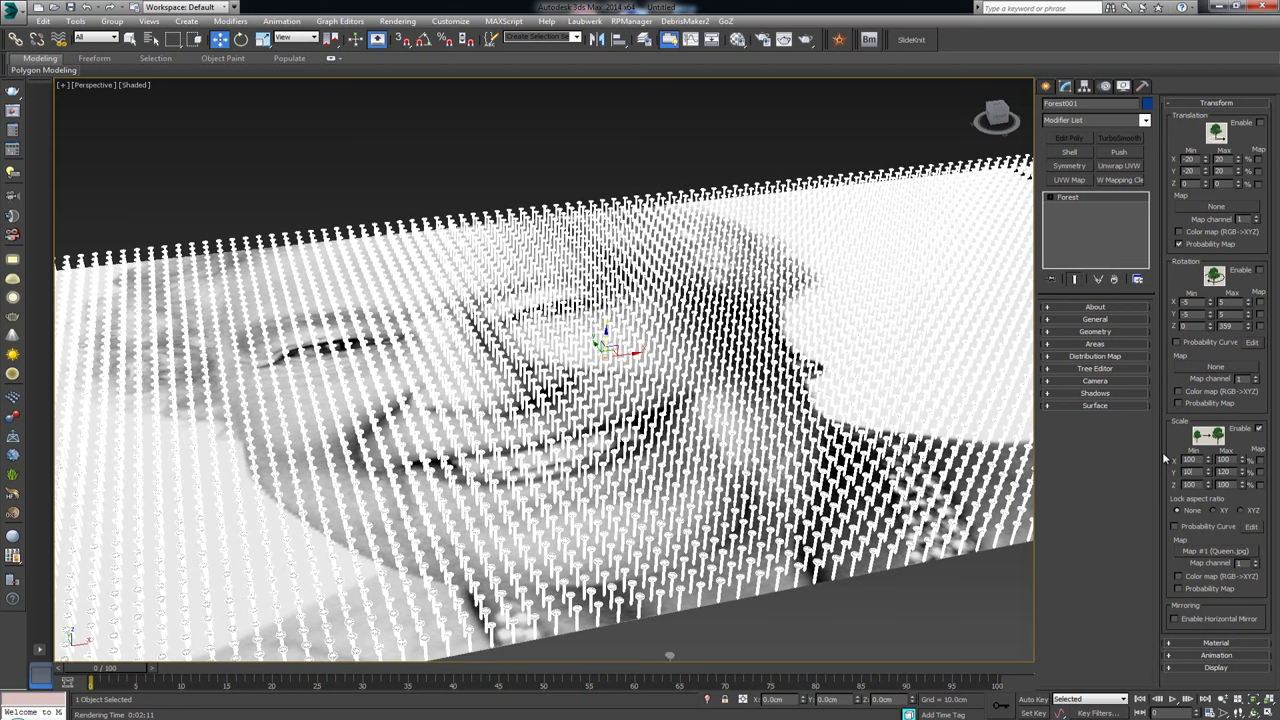
{"action": "key", "text": "Tab"}
{"action": "type", "text": "100"}
{"action": "key", "text": "Return"}
- Set the minimum Z scale of the scattered screws to 10%
{"action": "key", "text": "Tab"}
{"action": "type", "text": "10"}
{"action": "key", "text": "Return"}
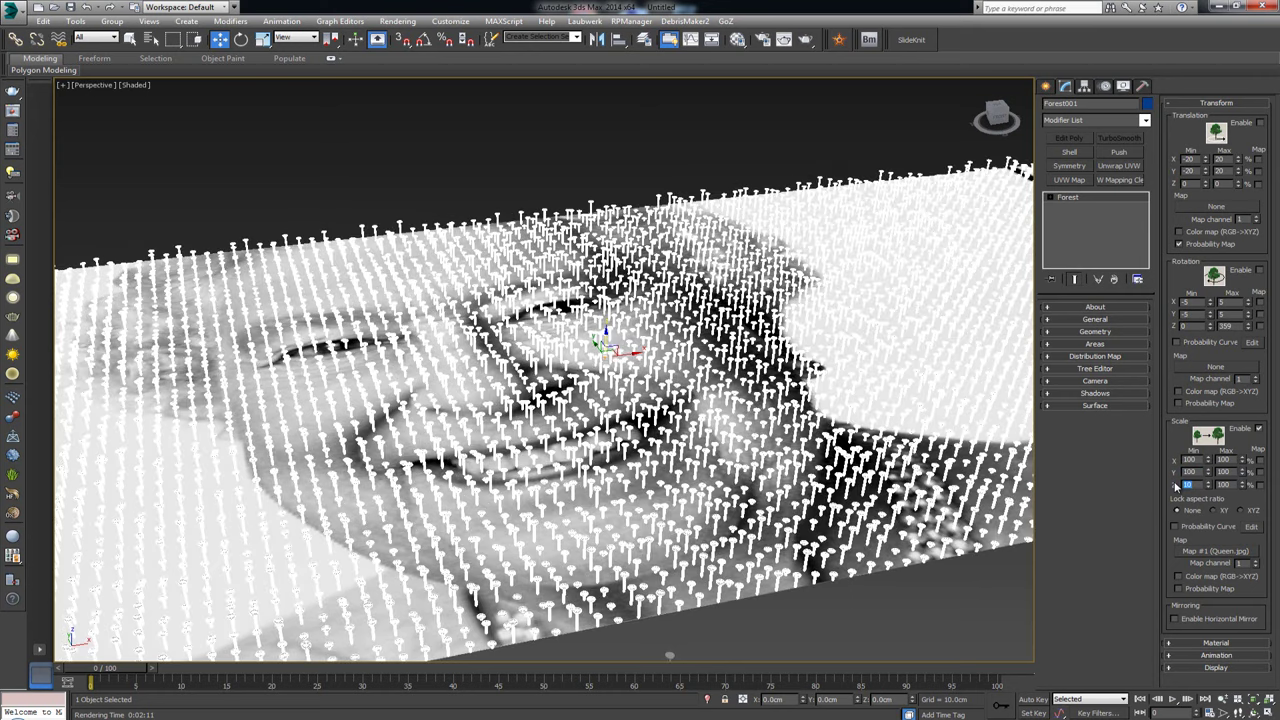
{"action": "key", "text": "Tab"}
- Examine the randomly varied screw heights and their head sizes, both close up and across the whole portrait
{"action": "middle_click_drag", "start_coordinate": [586, 422], "coordinate": [616, 424], "text": "alt"}
{"action": "scroll", "coordinate": [553, 404], "scroll_direction": "up", "scroll_amount": 3}
{"action": "scroll", "coordinate": [494, 345], "scroll_direction": "up", "scroll_amount": 3}
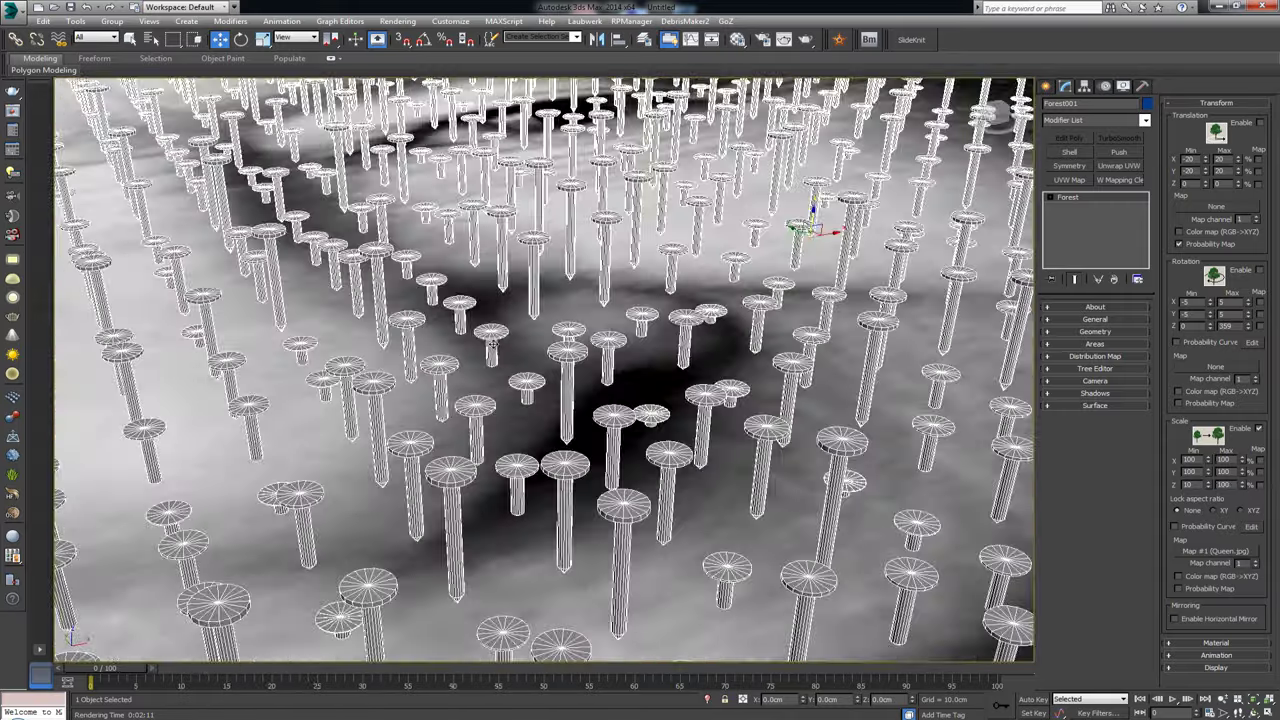
{"action": "scroll", "coordinate": [492, 342], "scroll_direction": "up", "scroll_amount": 4}
{"action": "middle_click_drag", "start_coordinate": [531, 372], "coordinate": [652, 373], "text": "alt"}
{"action": "scroll", "coordinate": [556, 370], "scroll_direction": "down", "scroll_amount": 6}
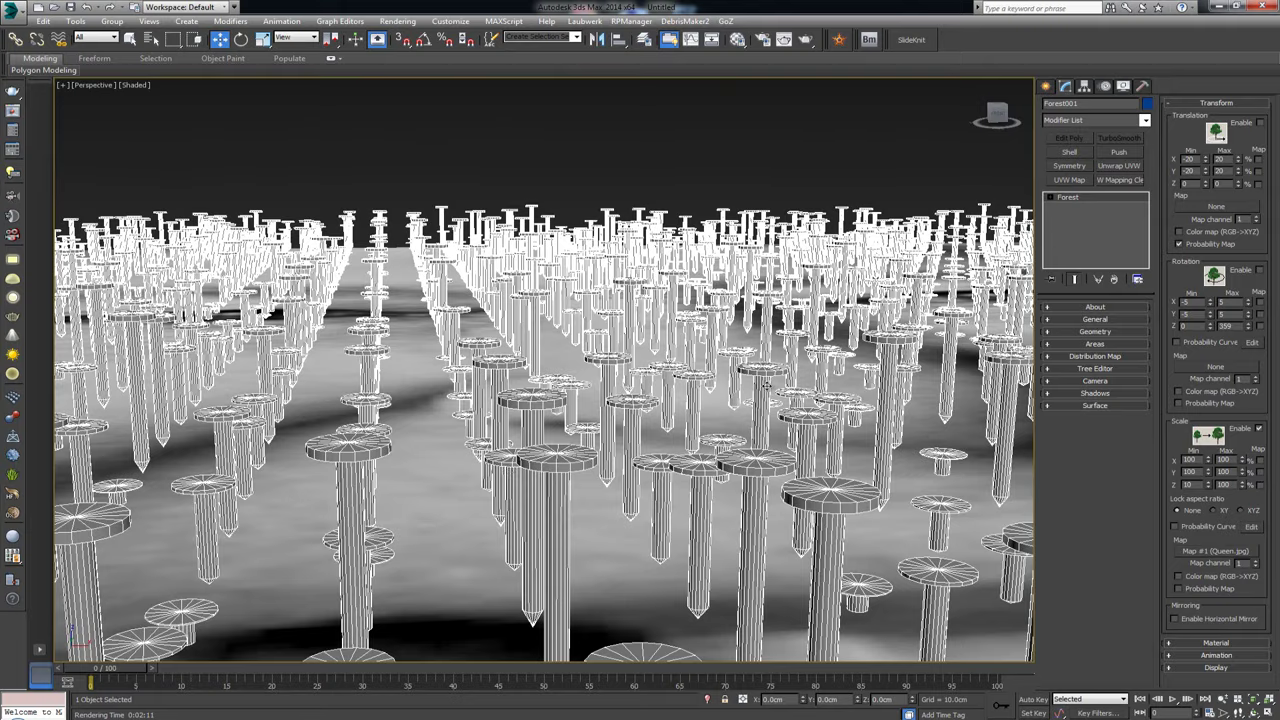
{"action": "scroll", "coordinate": [528, 468], "scroll_direction": "down", "scroll_amount": 5}
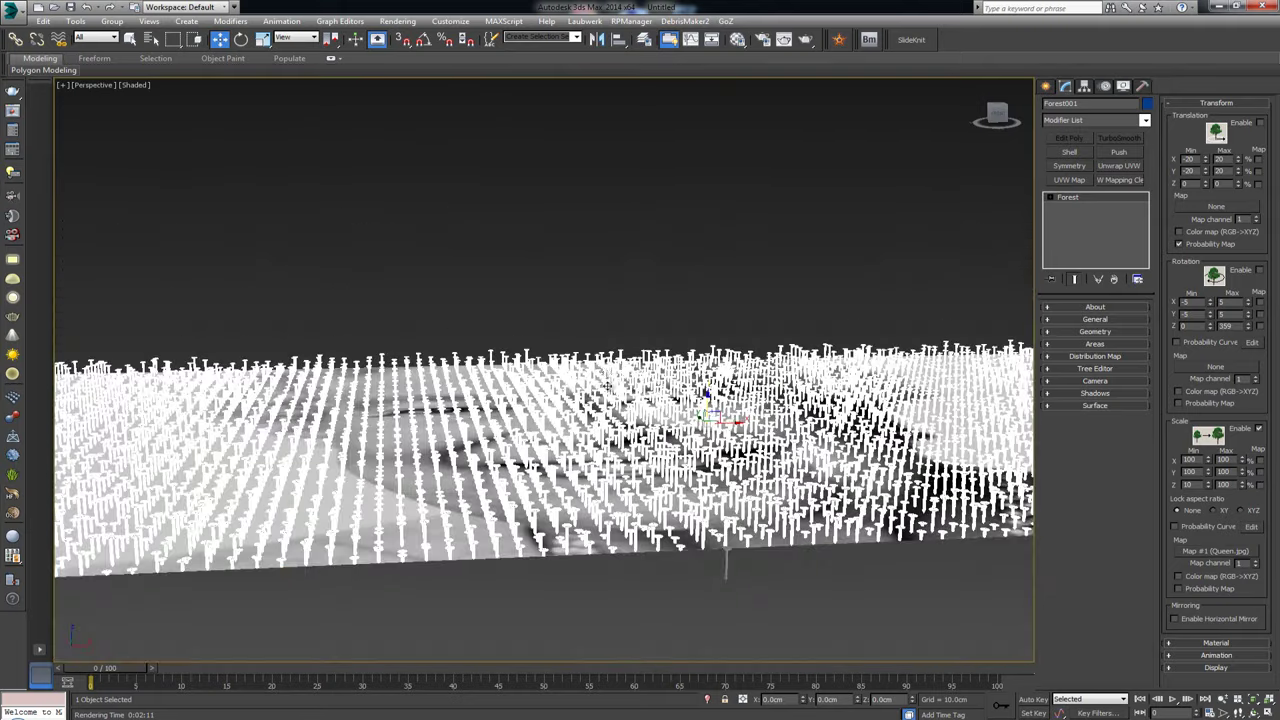
{"action": "middle_click_drag", "start_coordinate": [607, 407], "coordinate": [655, 473], "text": "alt"}
{"action": "middle_click_drag", "start_coordinate": [543, 366], "coordinate": [634, 372]}
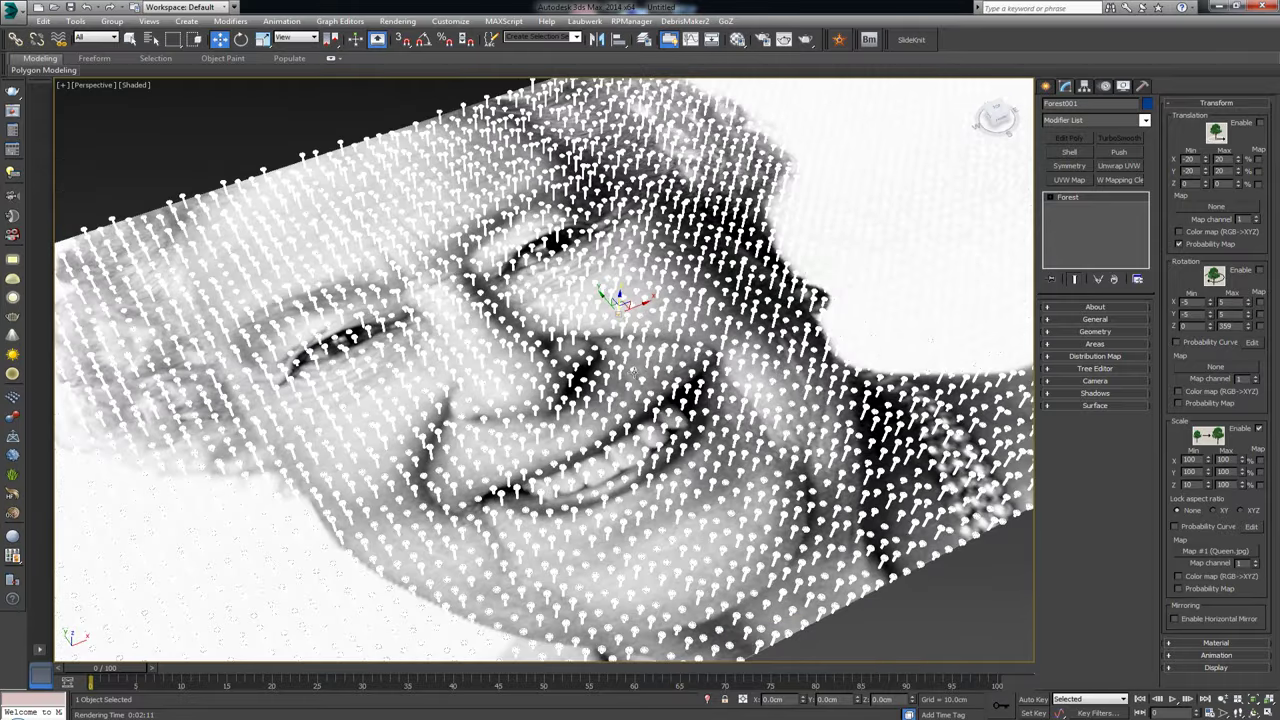
- Turn on map control for the Z scale so the portrait map drives only the screw heights
{"action": "left_click", "coordinate": [1259, 485]}
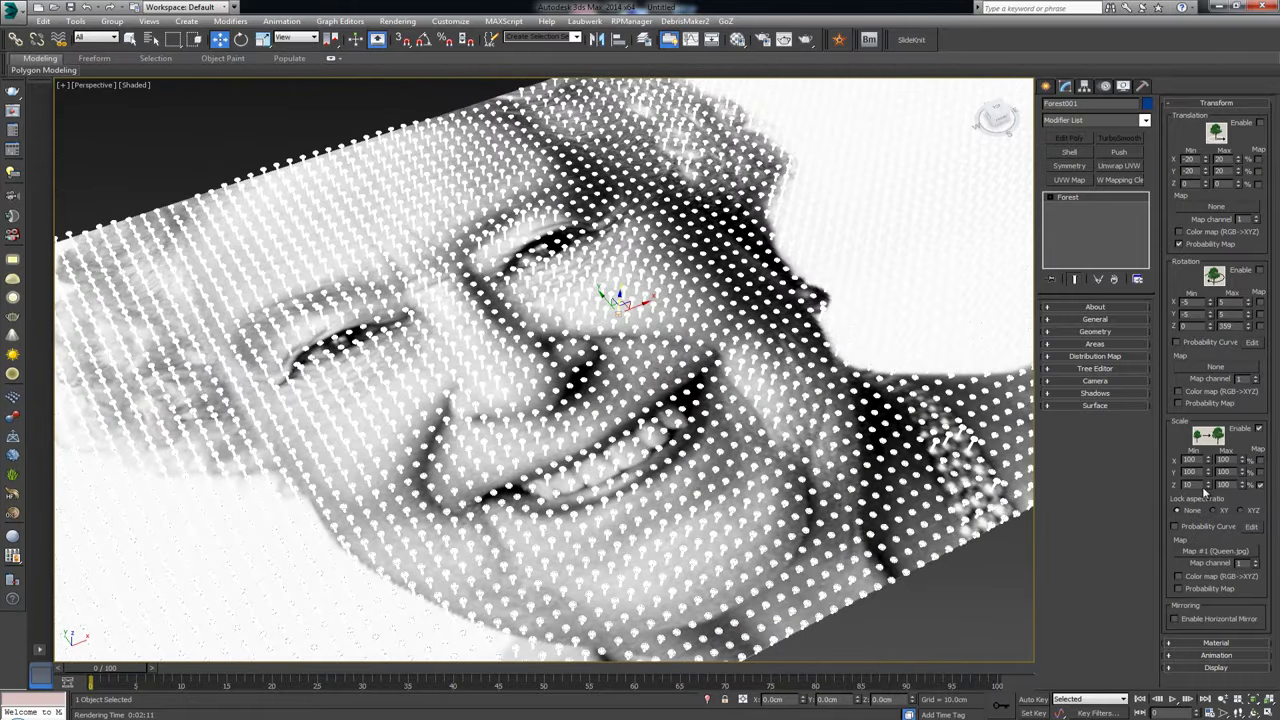
{"action": "middle_click_drag", "start_coordinate": [541, 443], "coordinate": [503, 399], "text": "alt"}
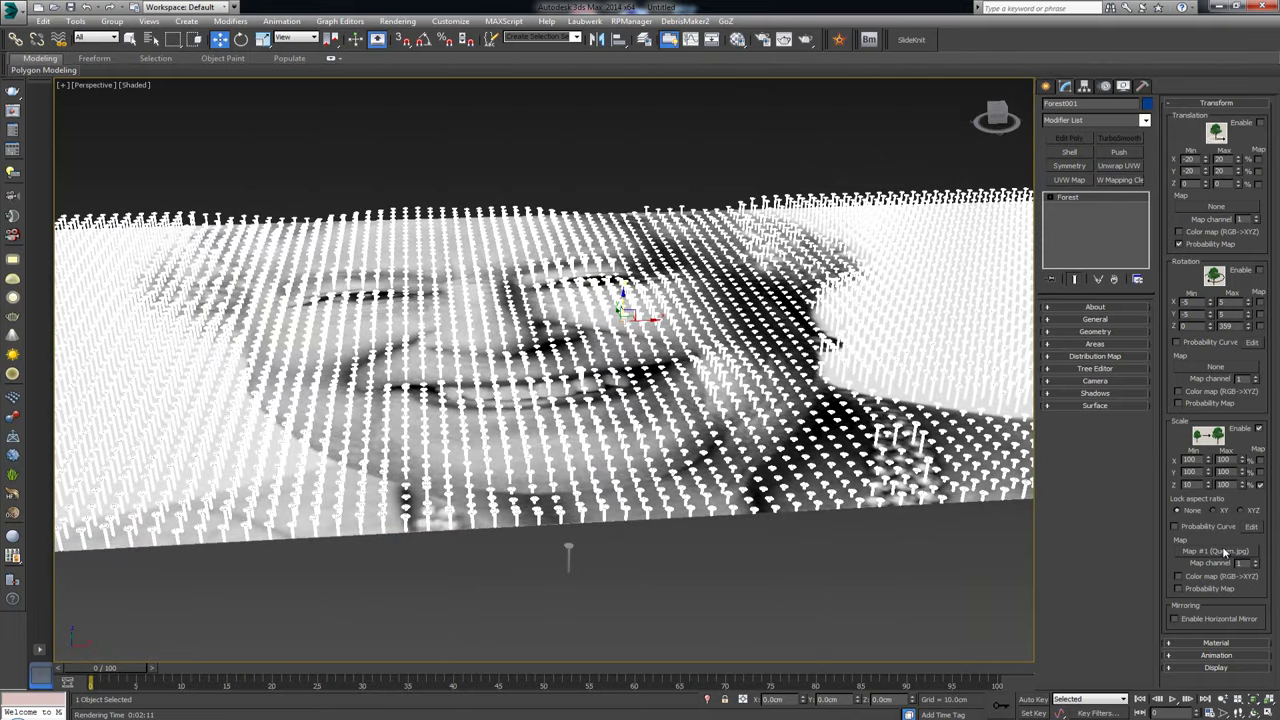
{"action": "middle_click_drag", "start_coordinate": [695, 490], "coordinate": [610, 435], "text": "alt"}
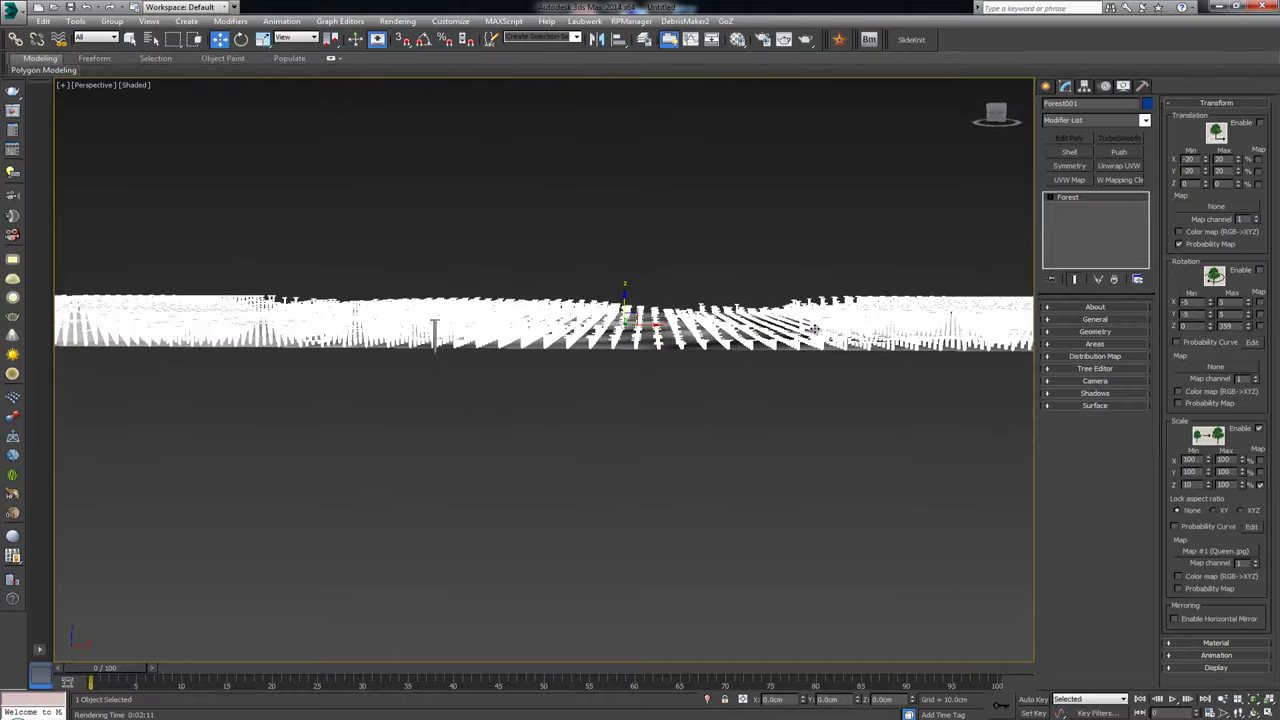
- Inspect the height relief that the mapped Z scale gives the screws, from a distance and close over the face
{"action": "middle_click_drag", "start_coordinate": [586, 322], "coordinate": [588, 539], "text": "alt"}
{"action": "scroll", "coordinate": [601, 397], "scroll_direction": "down", "scroll_amount": 8}
{"action": "middle_click_drag", "start_coordinate": [673, 364], "coordinate": [611, 303]}
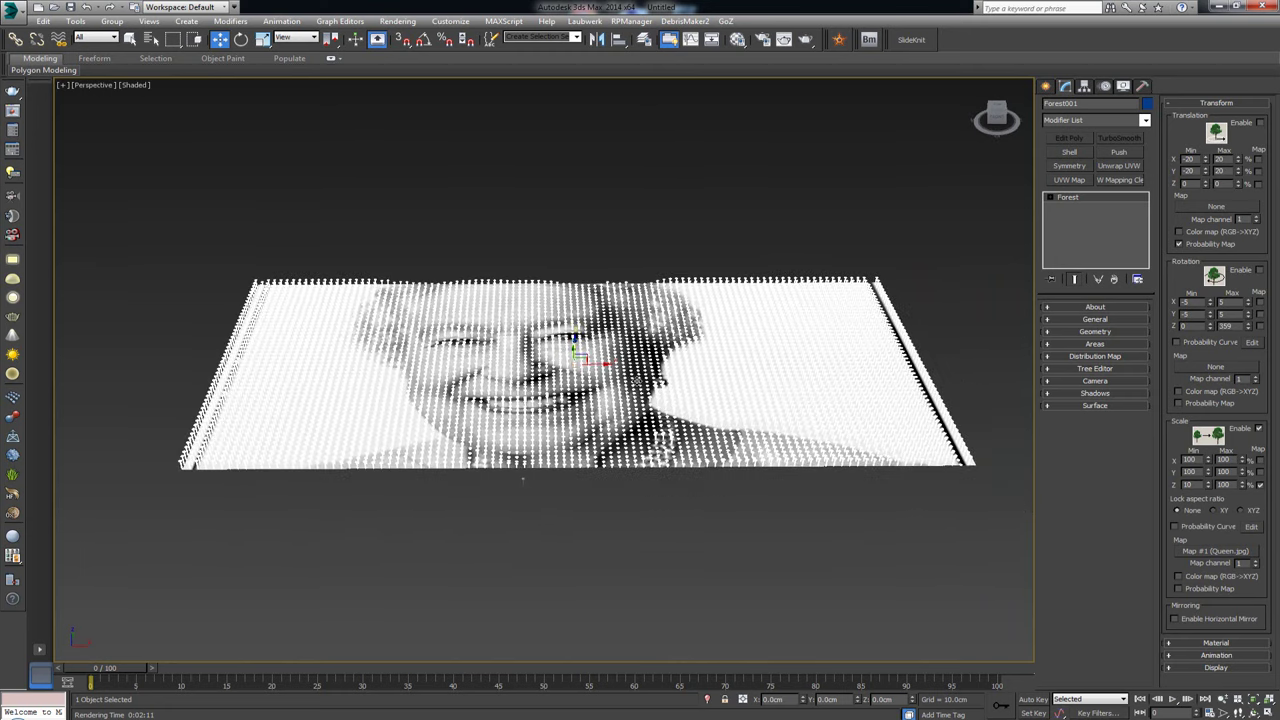
{"action": "scroll", "coordinate": [606, 380], "scroll_direction": "up", "scroll_amount": 3}
{"action": "middle_click_drag", "start_coordinate": [598, 403], "coordinate": [610, 411]}
{"action": "middle_click_drag", "start_coordinate": [461, 545], "coordinate": [537, 570], "text": "alt"}
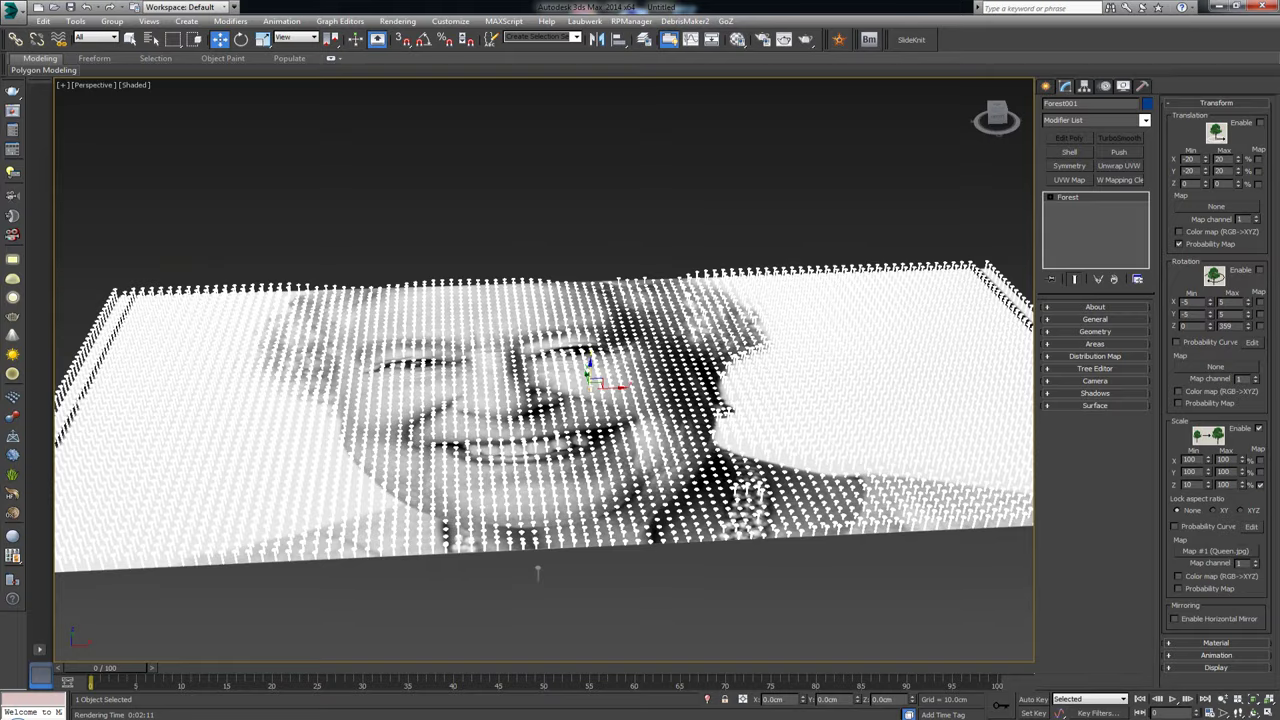
{"action": "middle_click_drag", "start_coordinate": [386, 247], "coordinate": [521, 305], "text": "alt"}
{"action": "scroll", "coordinate": [454, 215], "scroll_direction": "up", "scroll_amount": 5}
{"action": "scroll", "coordinate": [523, 292], "scroll_direction": "up", "scroll_amount": 3}
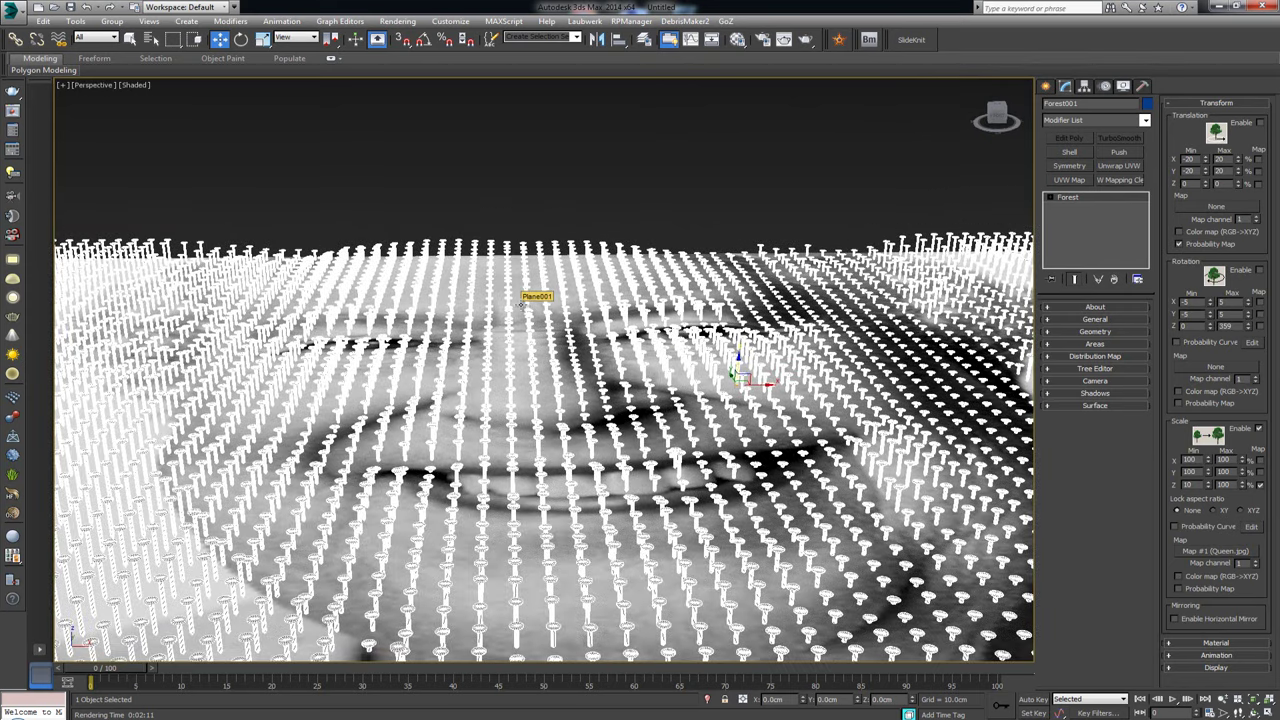
- Render the close view of the height-mapped screws over the face, and close the frame buffer after viewing it
{"action": "left_click", "coordinate": [11, 93]}
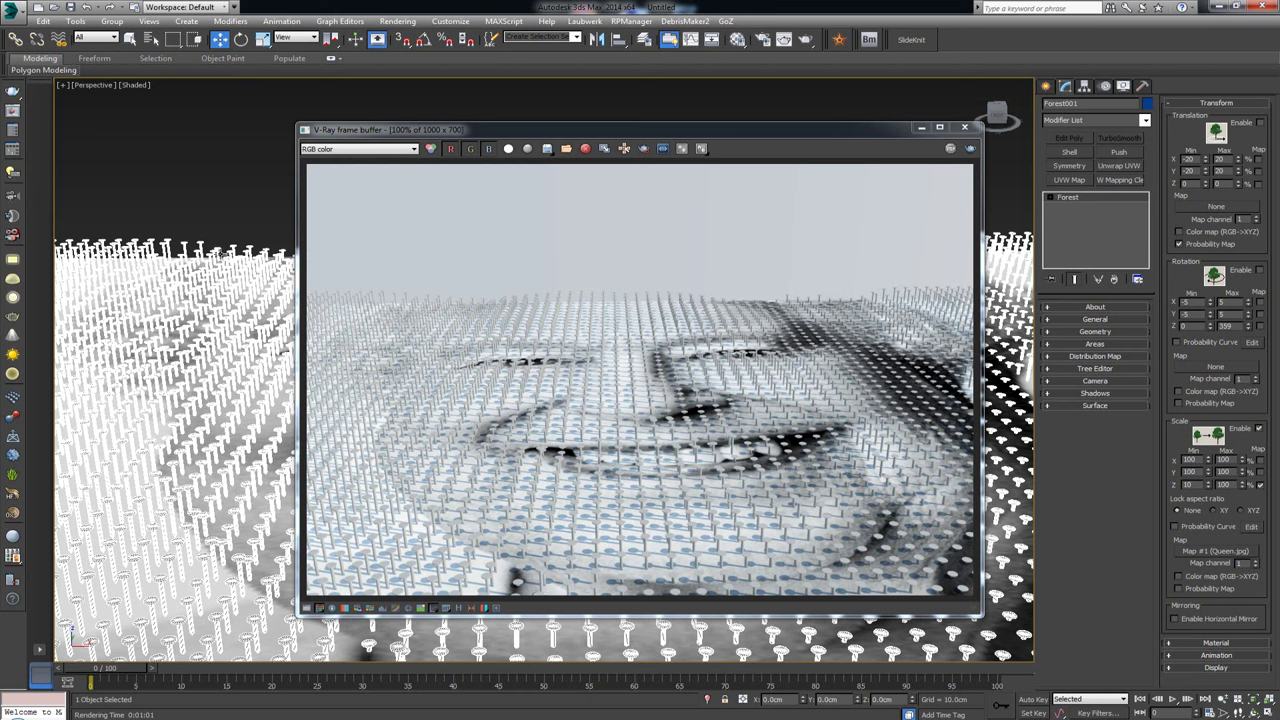
{"action": "scroll", "coordinate": [209, 258], "scroll_direction": "down", "scroll_amount": 2}
{"action": "scroll", "coordinate": [231, 212], "scroll_direction": "down", "scroll_amount": 2}
{"action": "middle_click_drag", "start_coordinate": [243, 213], "coordinate": [262, 330]}
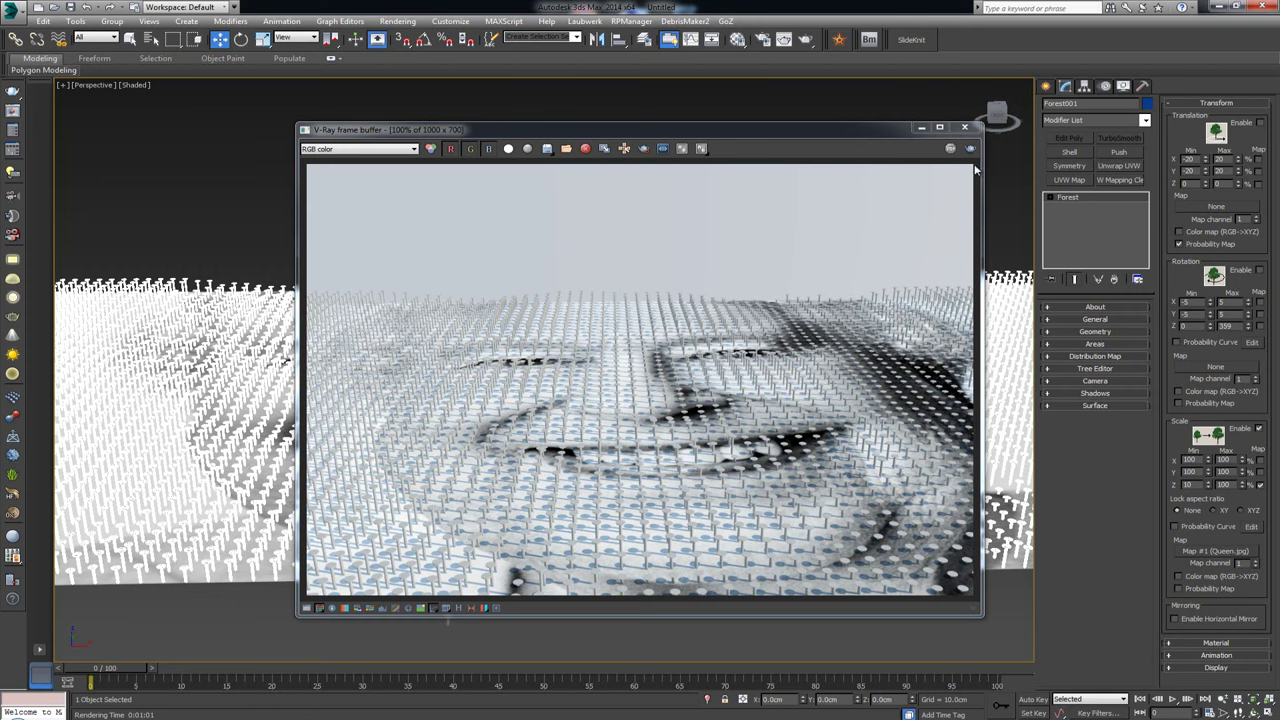
{"action": "left_click", "coordinate": [964, 127]}
{"action": "middle_click_drag", "start_coordinate": [593, 402], "coordinate": [458, 369], "text": "alt"}
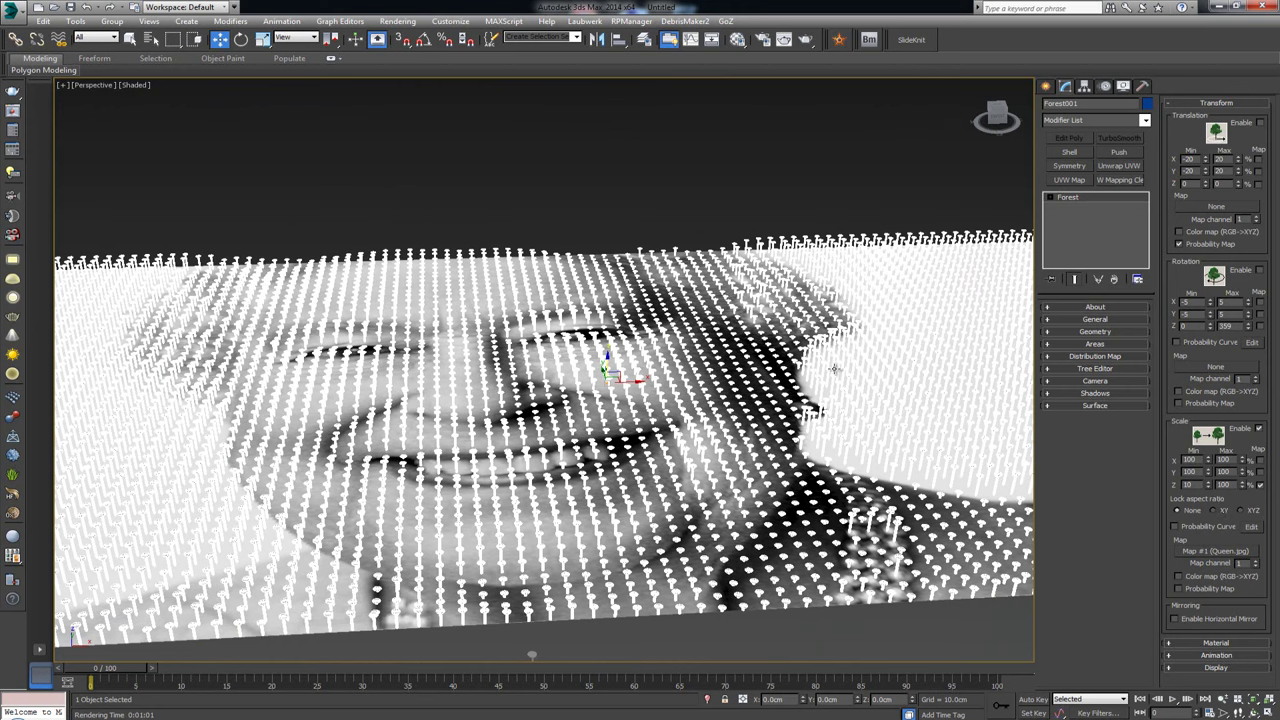
- Invert the output of the Queen.jpg map so that the dark portrait areas get the tall screws
{"action": "key", "text": "m"}
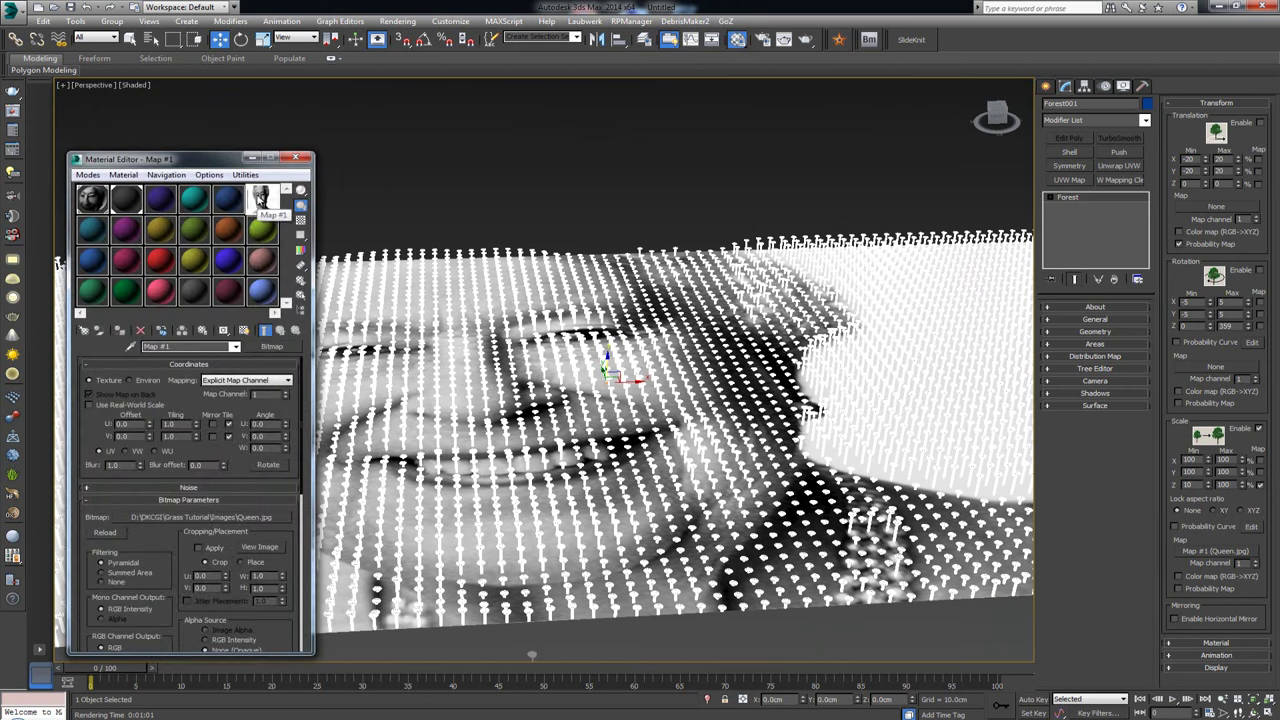
{"action": "left_click_drag", "start_coordinate": [248, 488], "coordinate": [242, 146]}
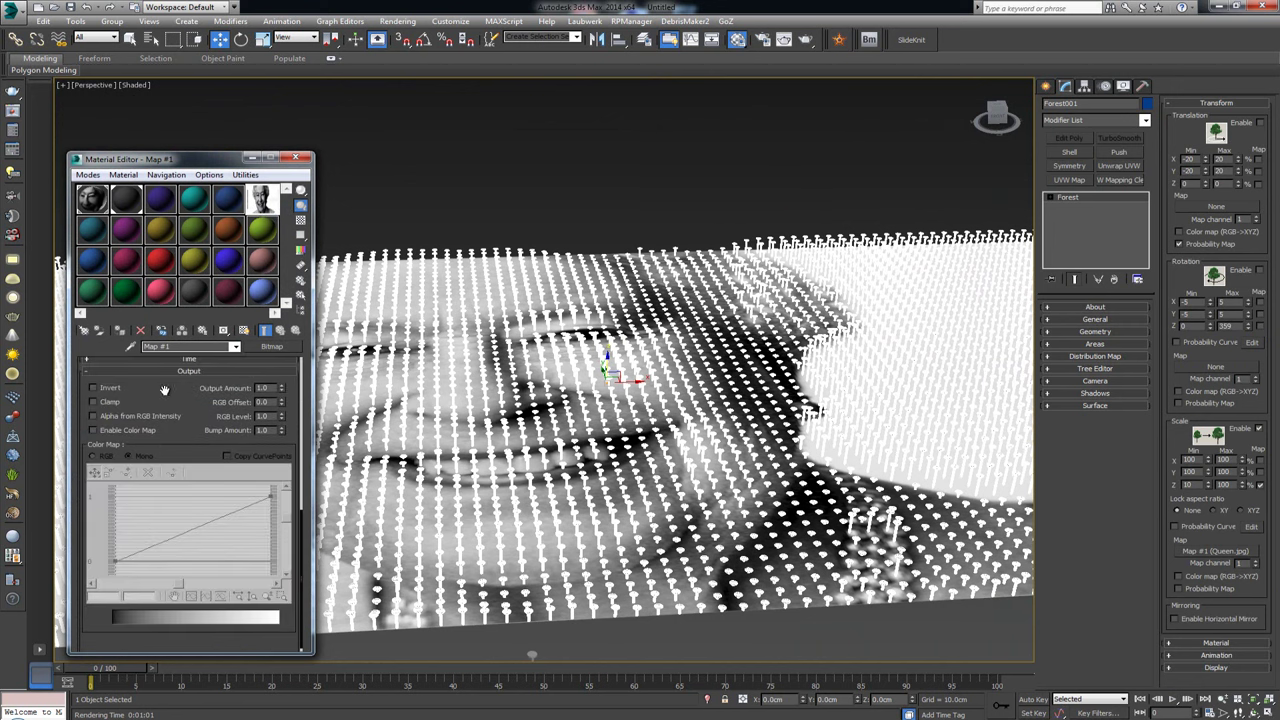
{"action": "left_click_drag", "start_coordinate": [165, 387], "coordinate": [186, 401]}
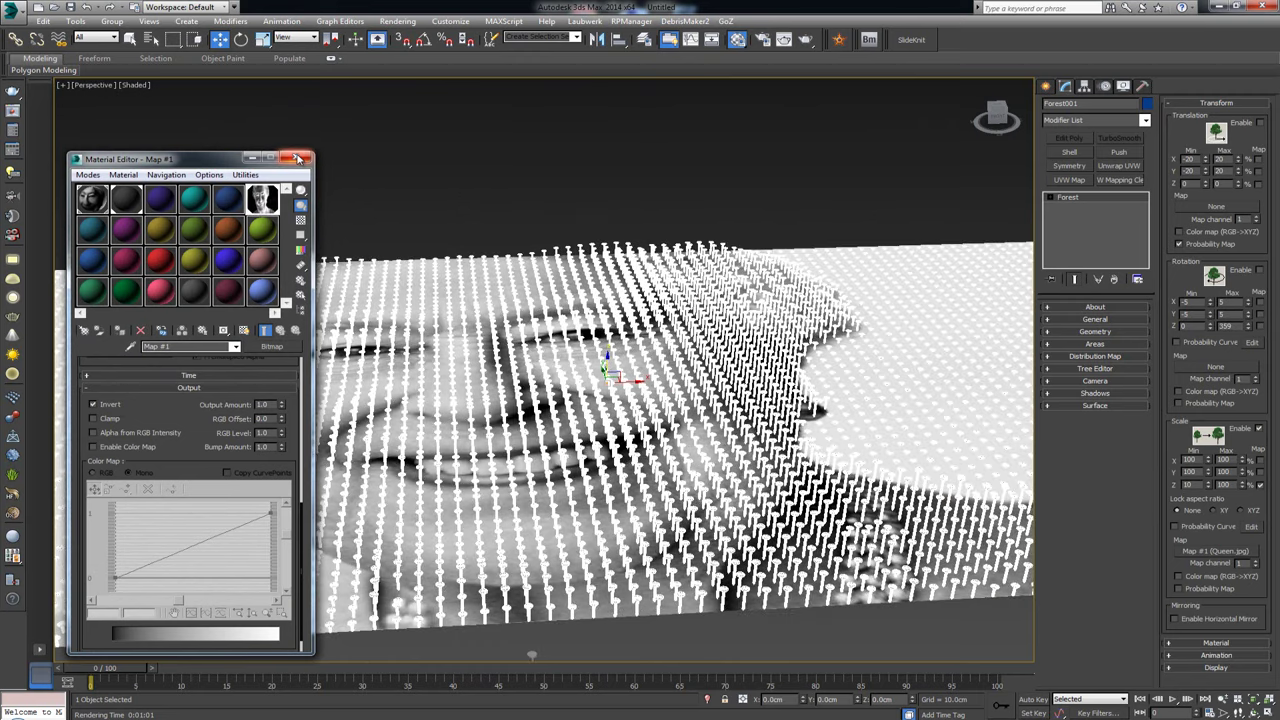
{"action": "left_click", "coordinate": [297, 159]}
- Rotate the portrait plane and its scattered screws together into an upright position, using angle snap for a precise rotation
{"action": "left_click", "coordinate": [506, 221]}
{"action": "middle_click_drag", "start_coordinate": [543, 346], "coordinate": [697, 506], "text": "alt"}
{"action": "scroll", "coordinate": [534, 435], "scroll_direction": "down", "scroll_amount": 4}
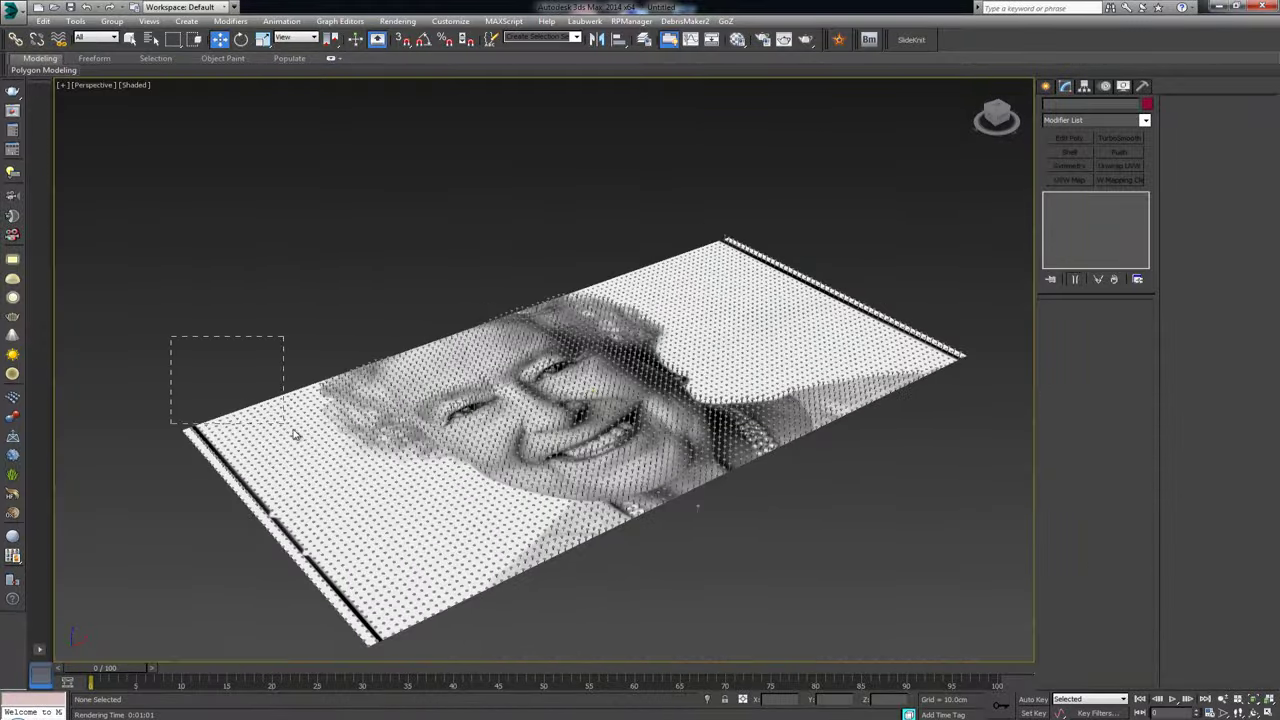
{"action": "left_click_drag", "start_coordinate": [296, 434], "coordinate": [303, 437]}
{"action": "key", "text": "e"}
{"action": "left_click_drag", "start_coordinate": [602, 393], "coordinate": [755, 475]}
{"action": "key", "text": "ctrl+z"}
{"action": "key", "text": "a"}
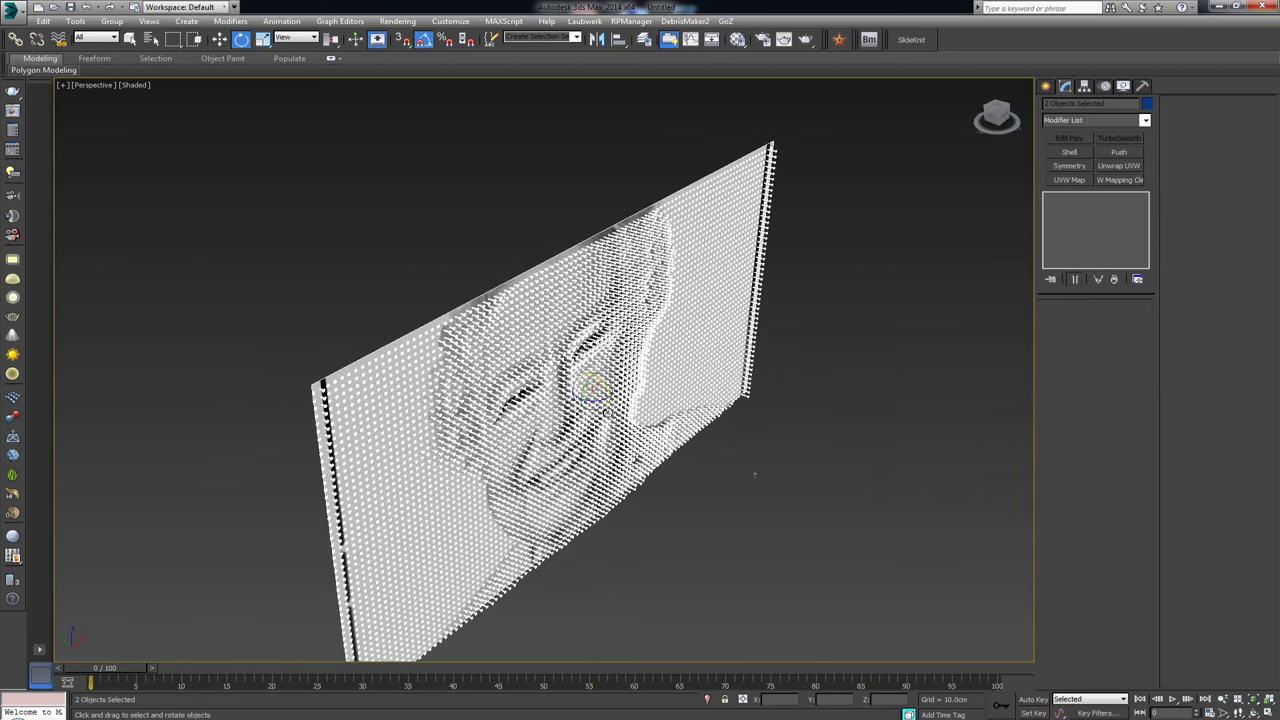
- Move the upright plane and screws up to a height of about 38 cm, and deselect them
{"action": "key", "text": "w"}
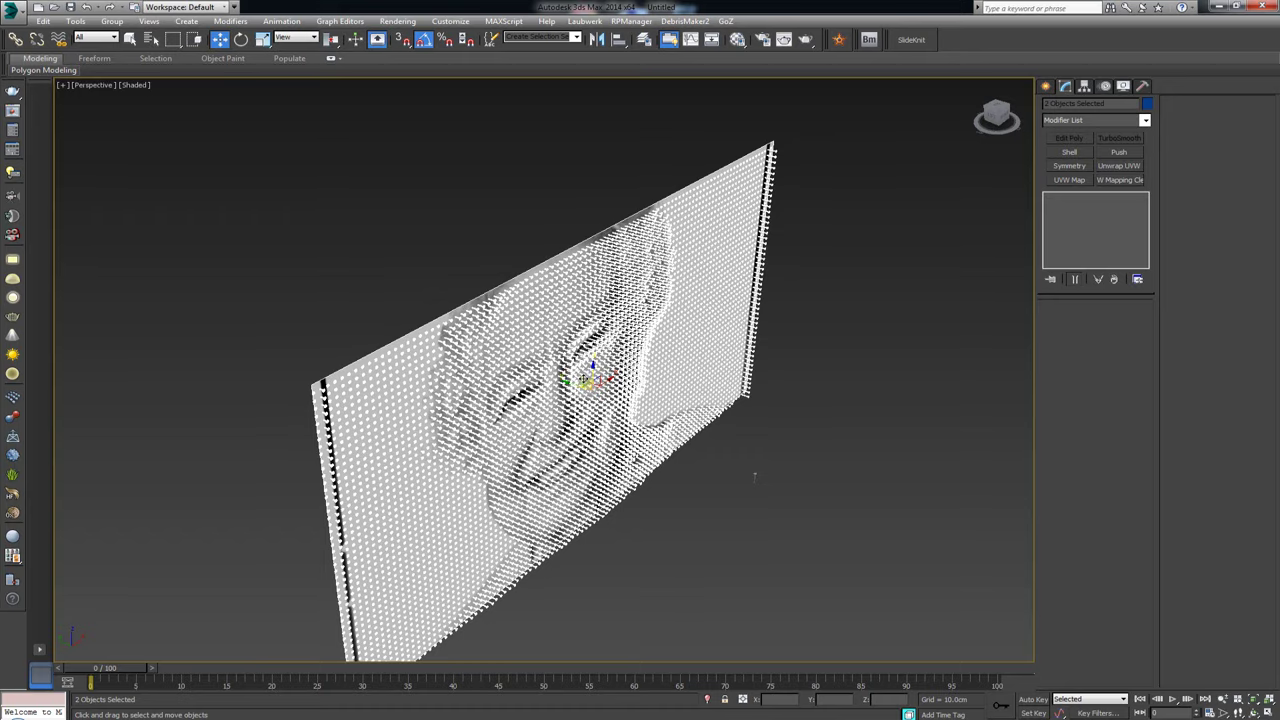
{"action": "middle_click_drag", "start_coordinate": [635, 460], "coordinate": [611, 355]}
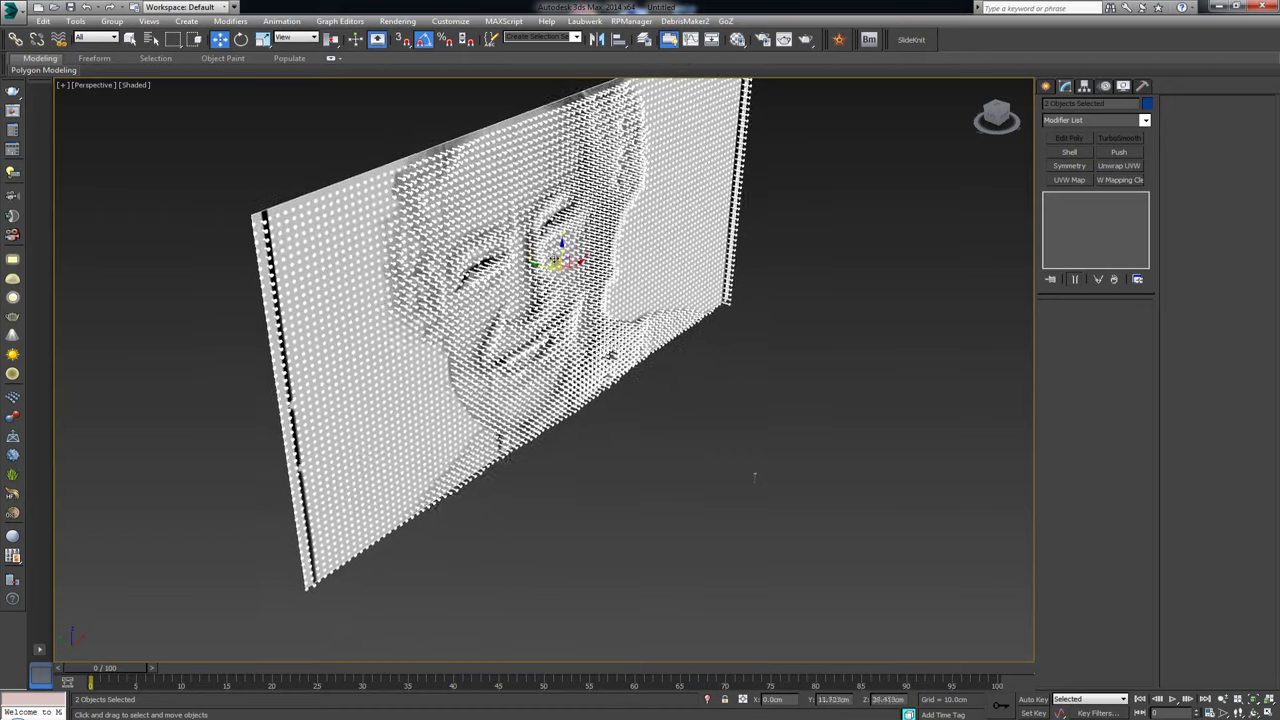
{"action": "left_click", "coordinate": [650, 422]}
- Render the upright portrait from an angled front view and examine the screws over the face up close
{"action": "middle_click_drag", "start_coordinate": [646, 428], "coordinate": [628, 398], "text": "alt"}
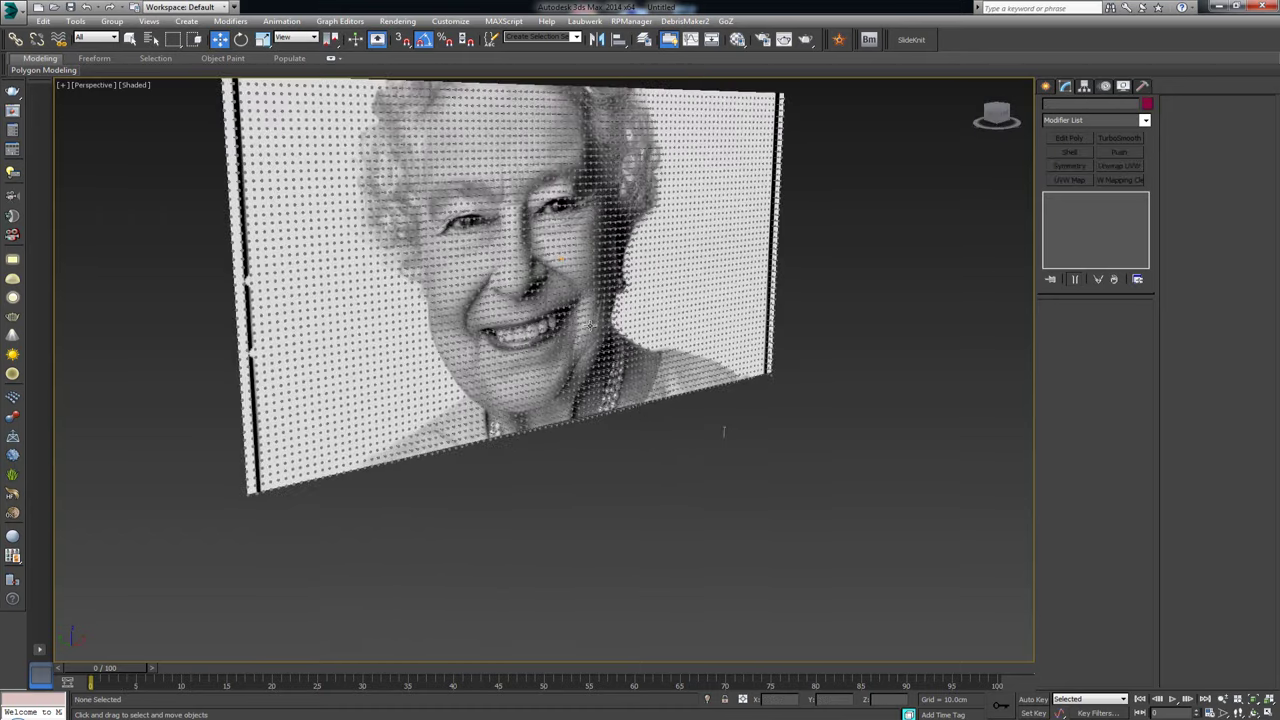
{"action": "middle_click_drag", "start_coordinate": [592, 316], "coordinate": [692, 427]}
{"action": "scroll", "coordinate": [652, 414], "scroll_direction": "up", "scroll_amount": 3}
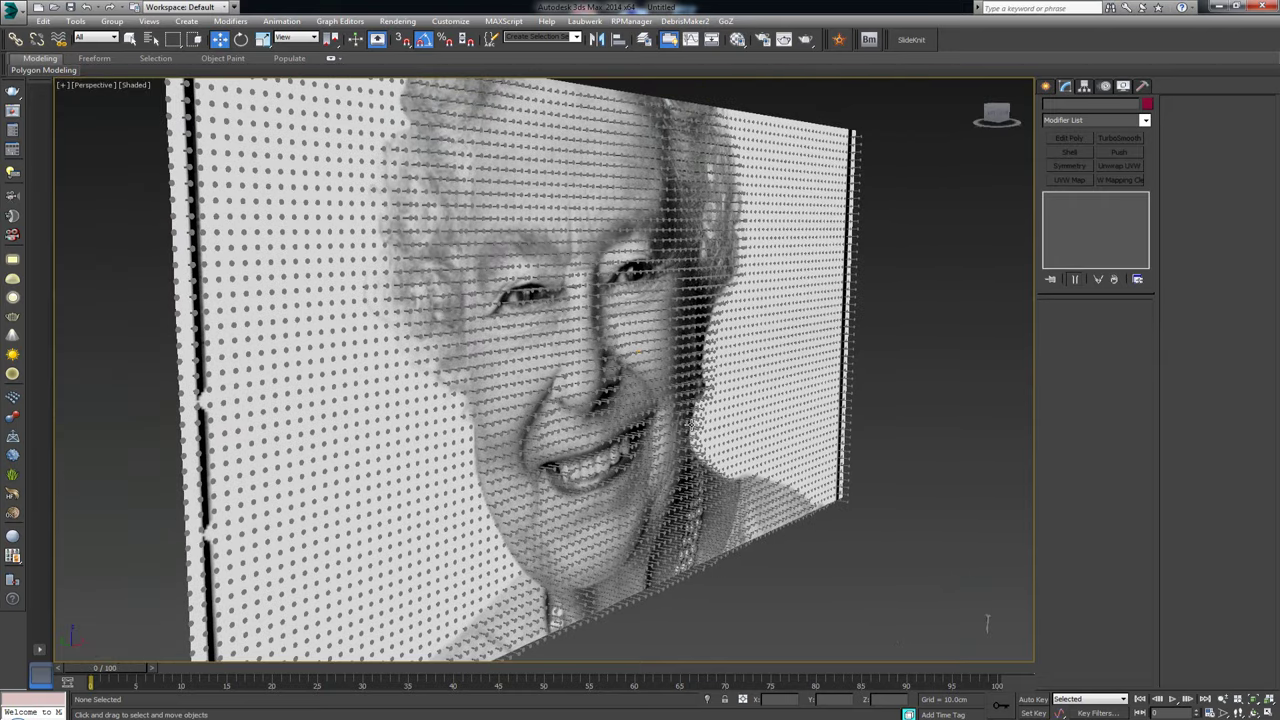
{"action": "middle_click_drag", "start_coordinate": [692, 424], "coordinate": [680, 427]}
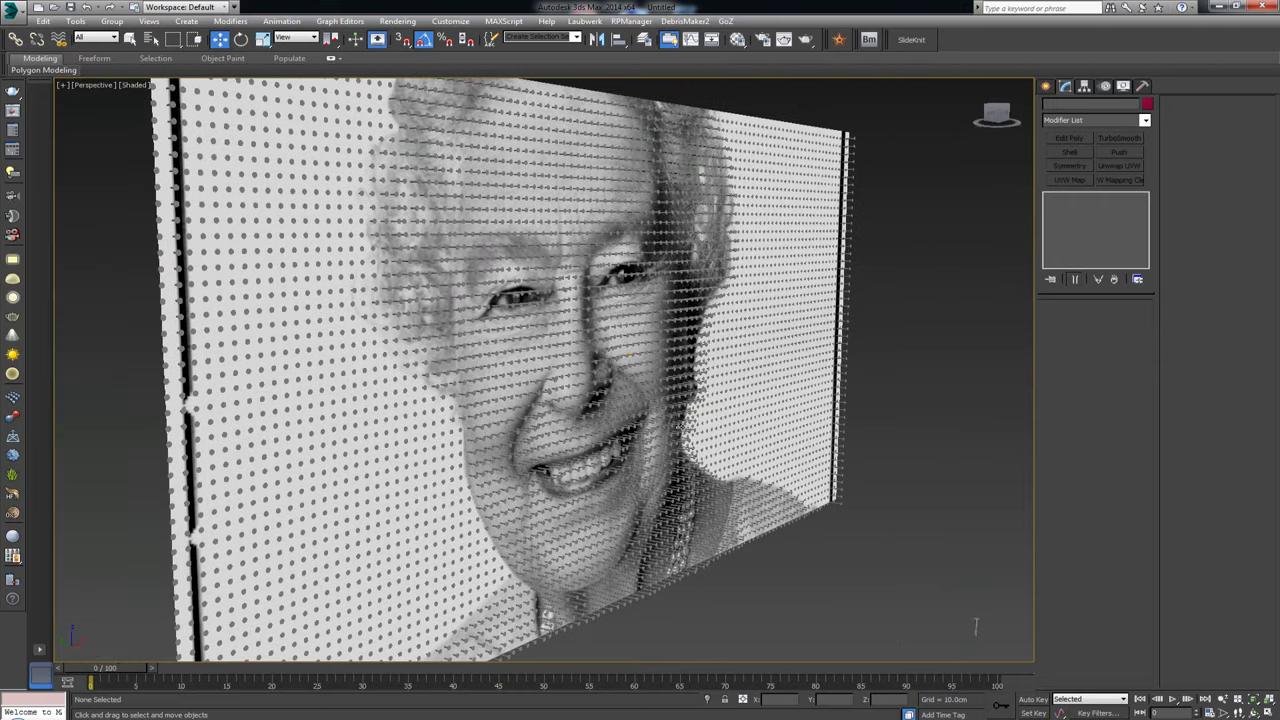
{"action": "left_click", "coordinate": [14, 90]}
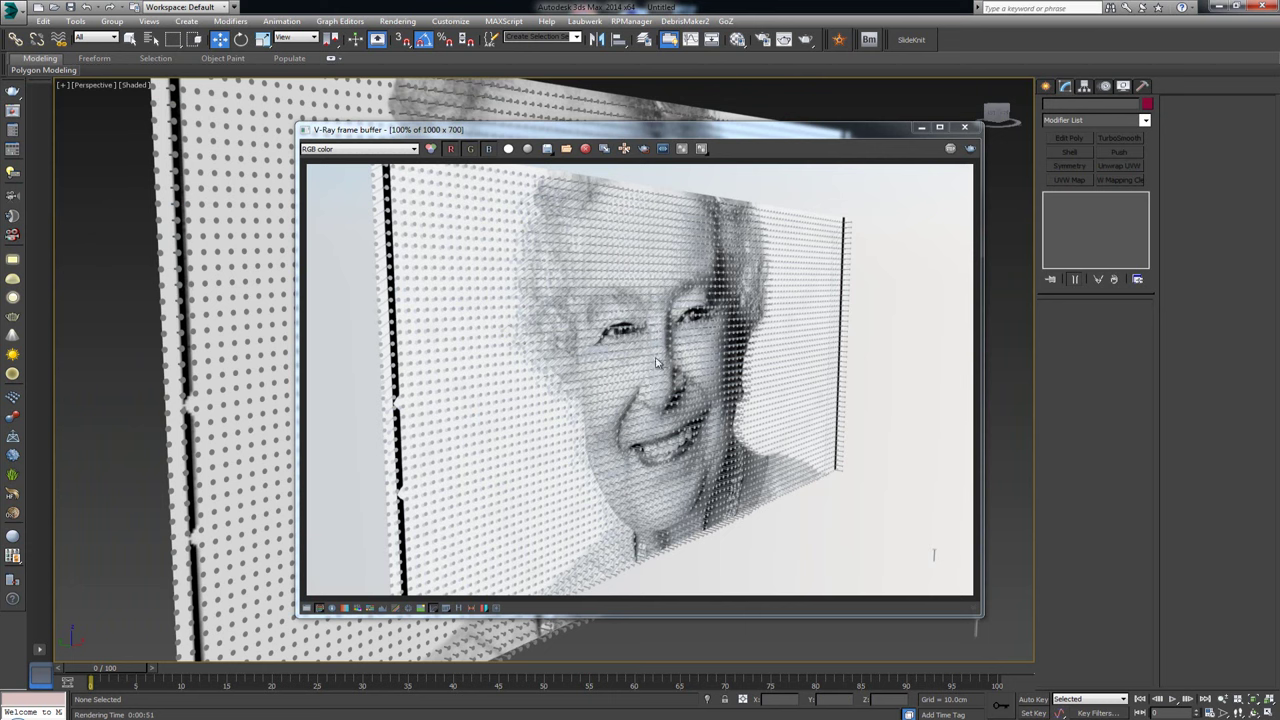
{"action": "scroll", "coordinate": [674, 343], "scroll_direction": "up", "scroll_amount": 2}
{"action": "scroll", "coordinate": [690, 353], "scroll_direction": "down", "scroll_amount": 1}
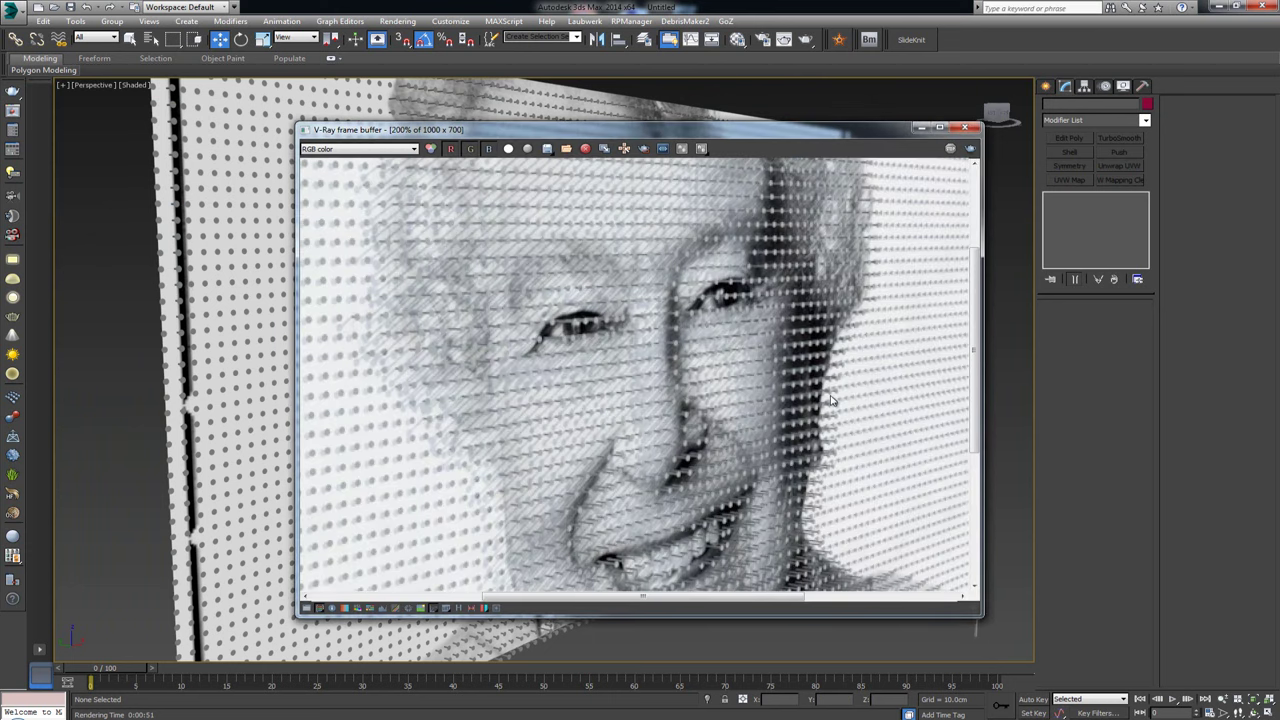
{"action": "scroll", "coordinate": [684, 403], "scroll_direction": "down", "scroll_amount": 1}
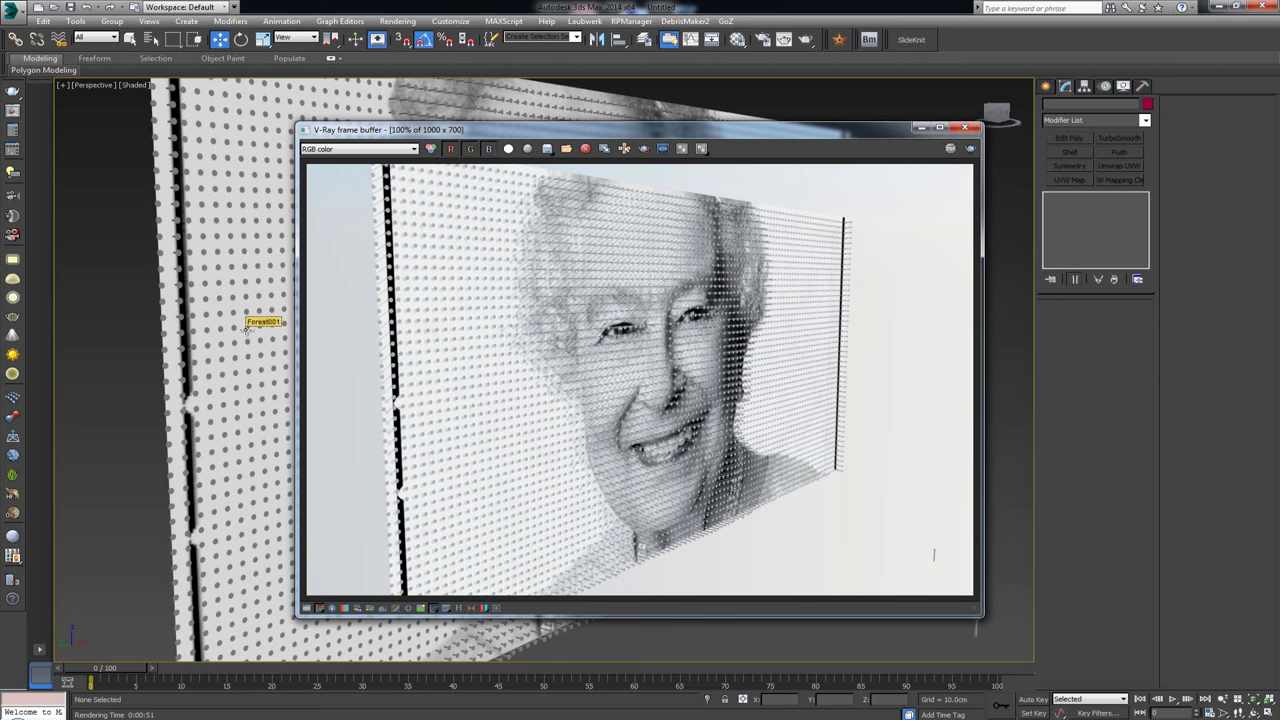
- Disable the Queen.jpg diffuse map in the portrait plane's material, Material #1
{"action": "key", "text": "m"}
{"action": "key", "text": "m"}
{"action": "left_click", "coordinate": [91, 196]}
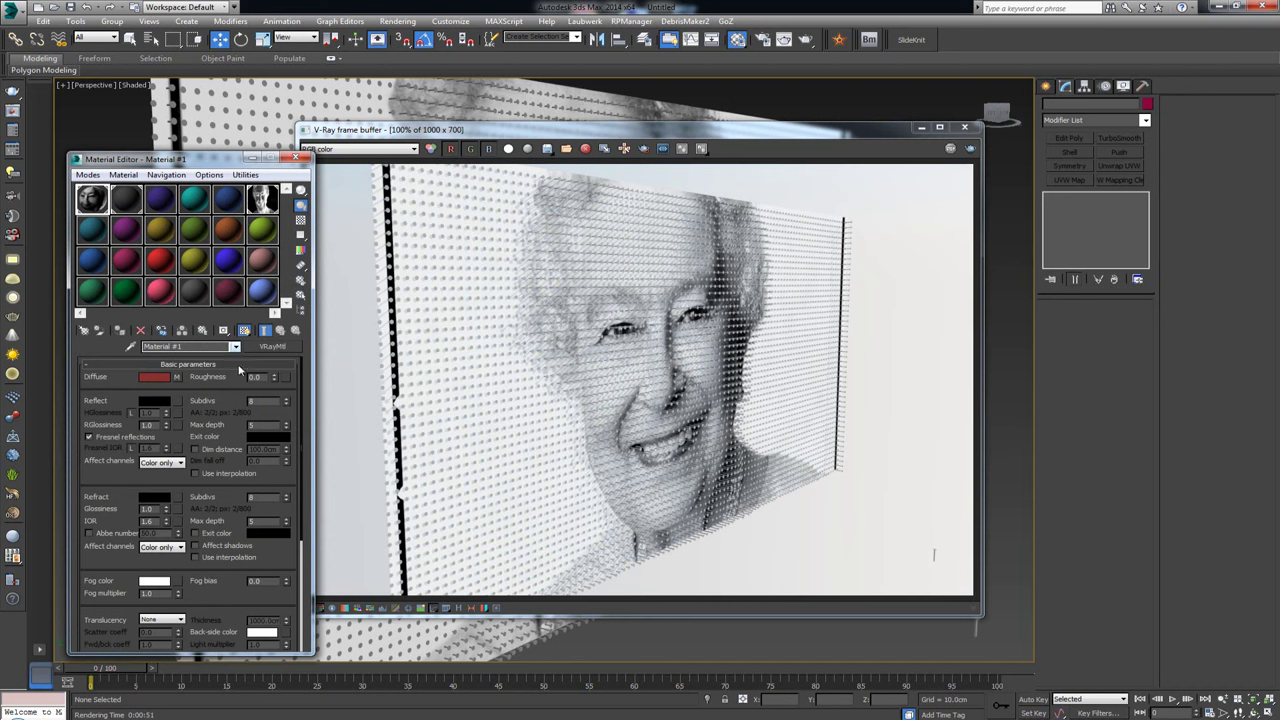
{"action": "scroll", "coordinate": [236, 420], "scroll_direction": "down", "scroll_amount": 5}
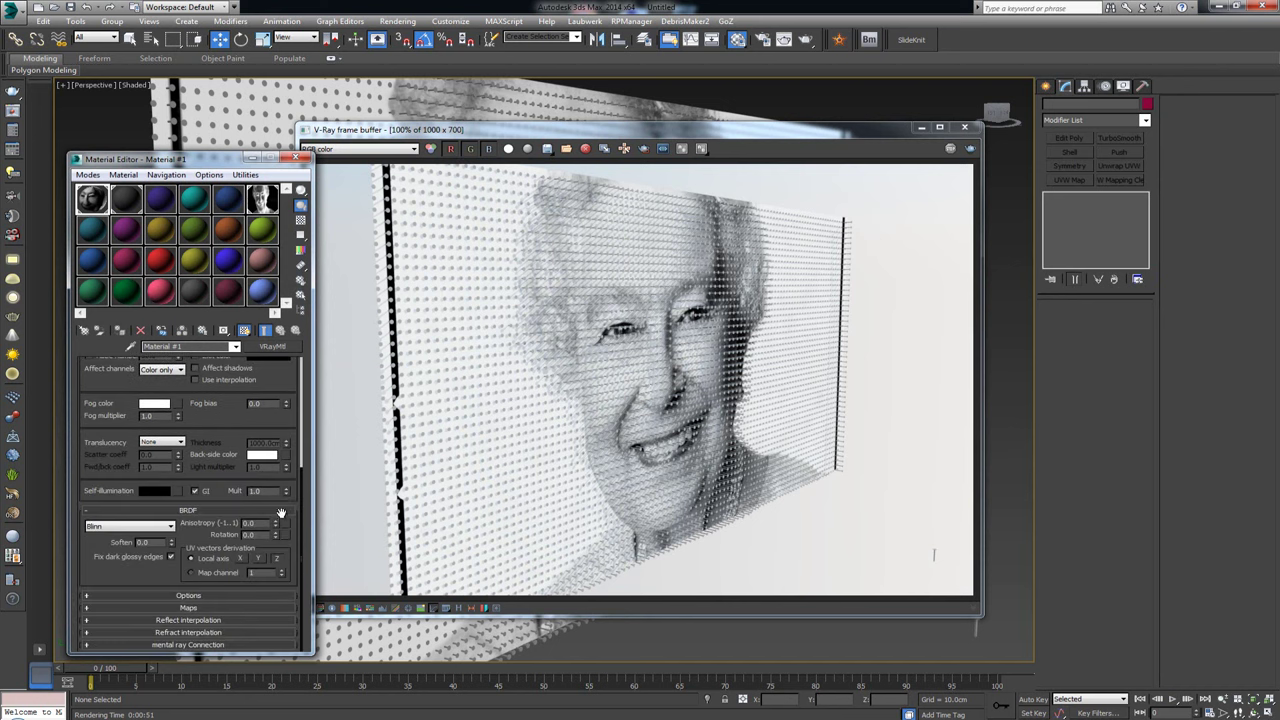
{"action": "left_click", "coordinate": [215, 603]}
{"action": "left_click", "coordinate": [164, 436]}
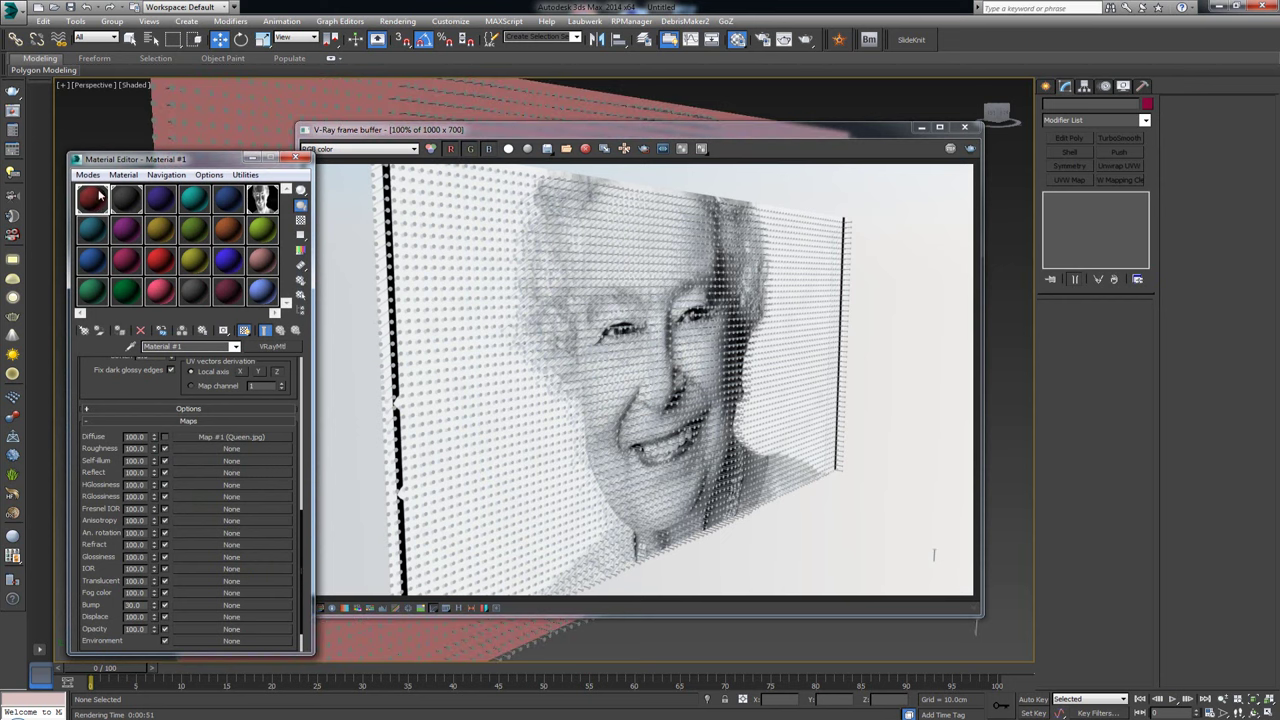
- Set the diffuse color of Material #1 to pure white, value 255
{"action": "left_click_drag", "start_coordinate": [136, 386], "coordinate": [128, 711]}
{"action": "scroll", "coordinate": [127, 640], "scroll_direction": "up", "scroll_amount": 3}
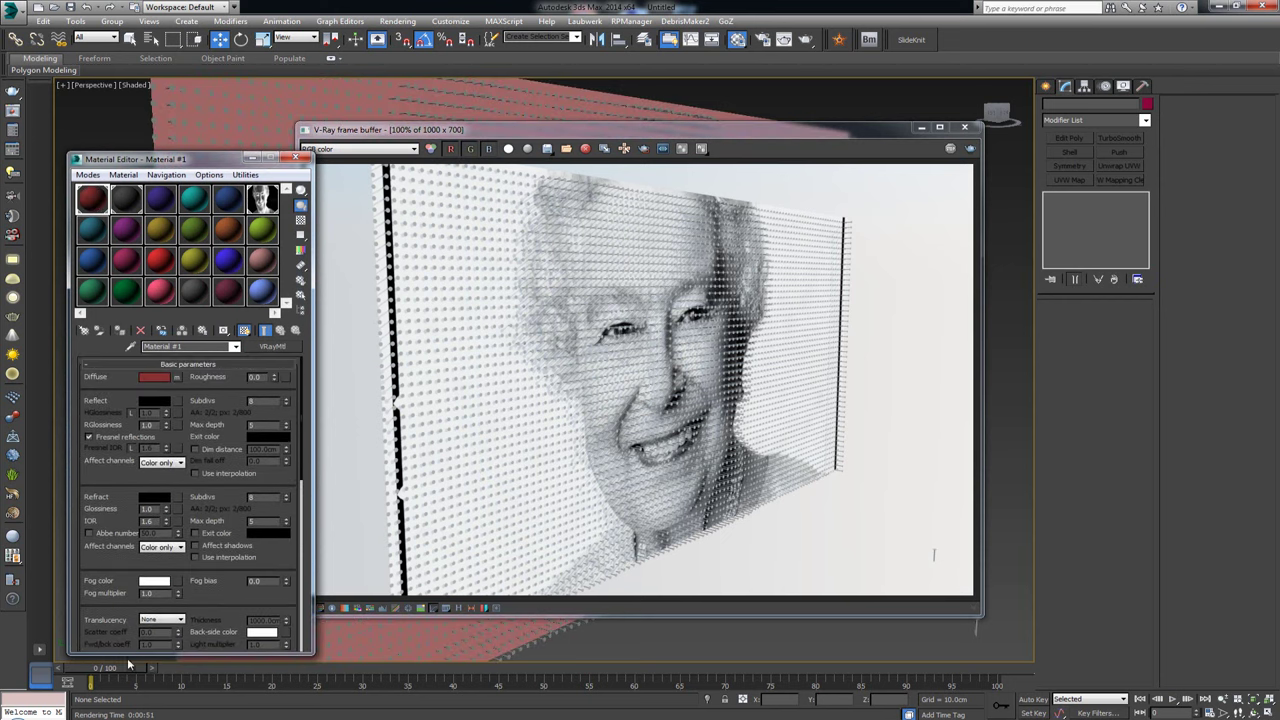
{"action": "left_click", "coordinate": [165, 377]}
{"action": "left_click_drag", "start_coordinate": [314, 90], "coordinate": [282, 172]}
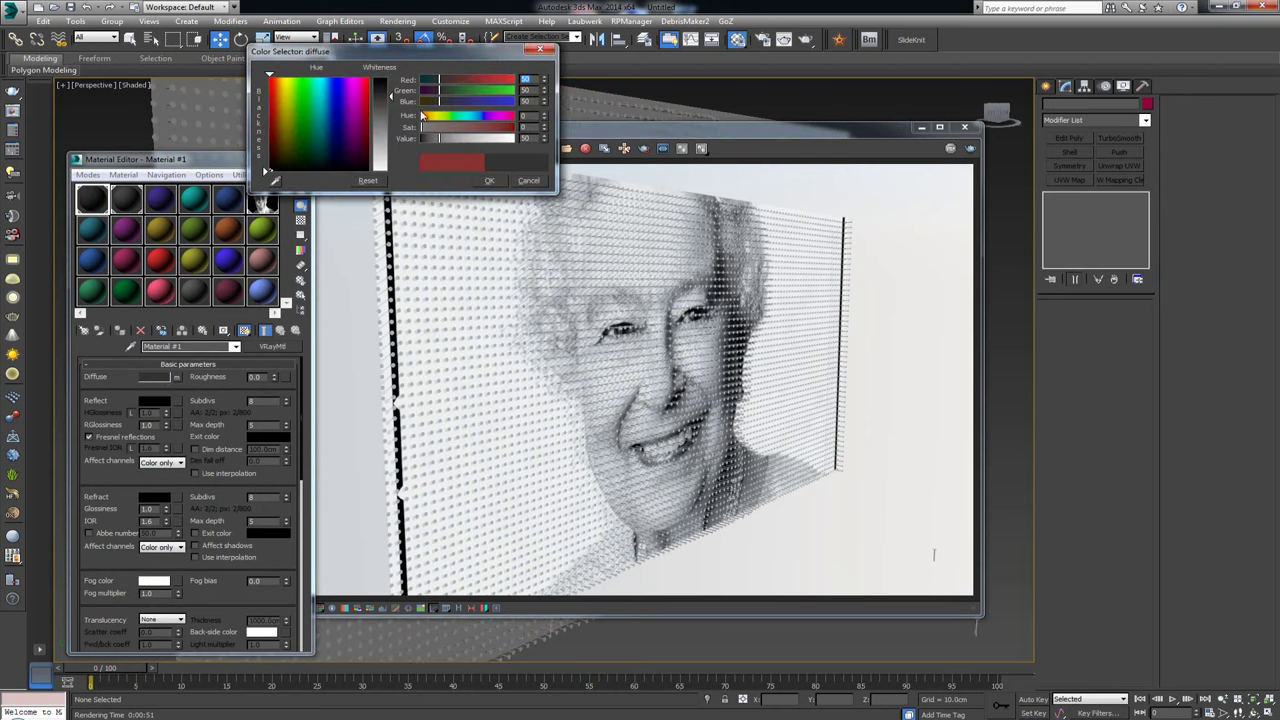
{"action": "left_click_drag", "start_coordinate": [384, 142], "coordinate": [375, 174]}
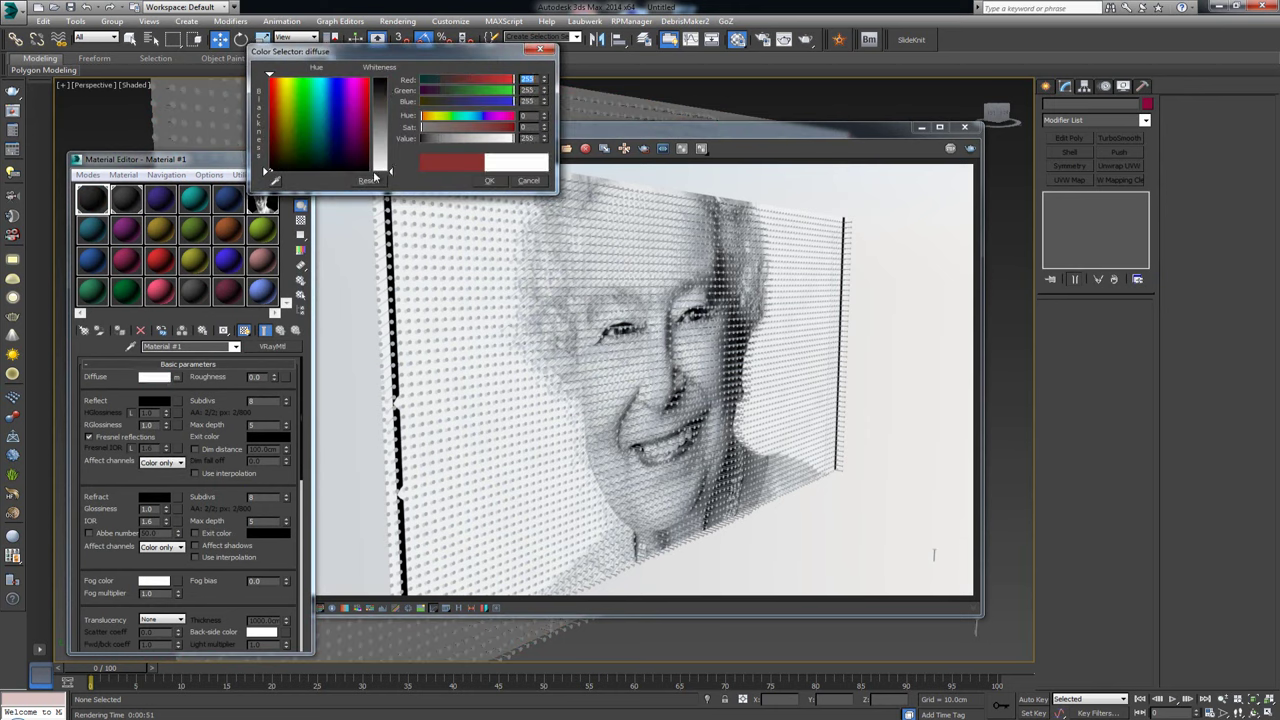
{"action": "left_click", "coordinate": [483, 182]}
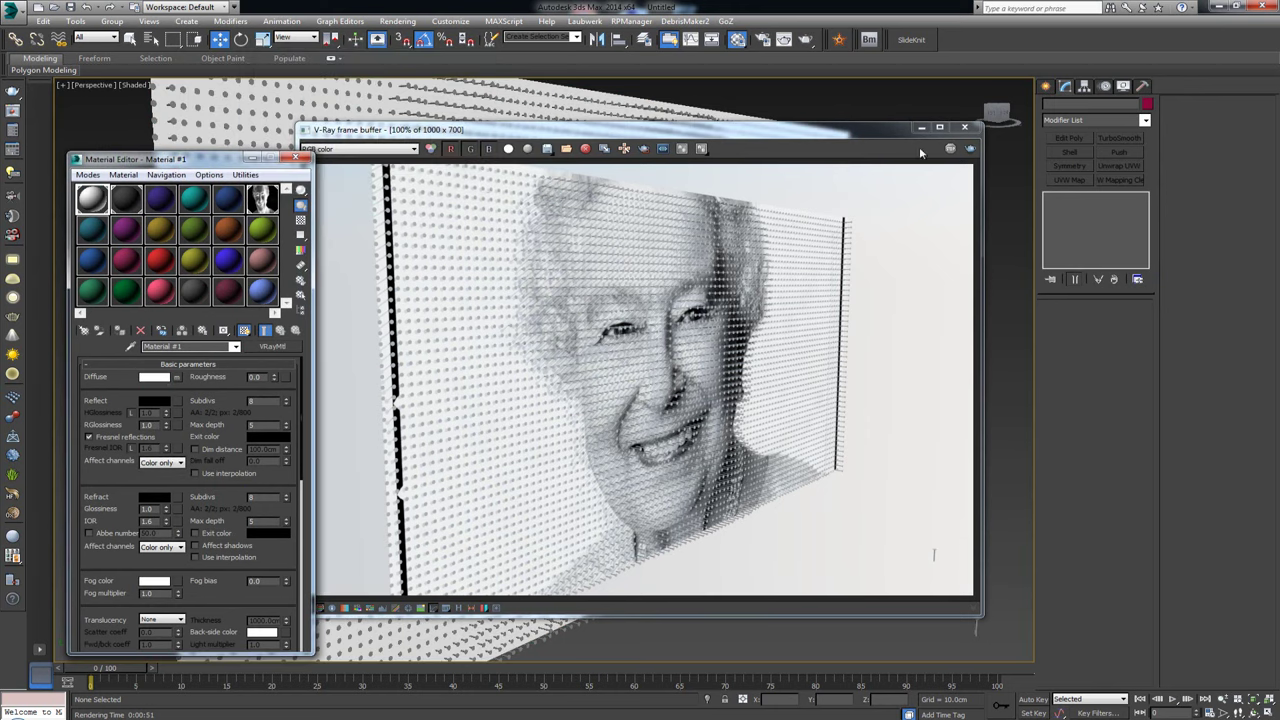
- Render the upright portrait again with the plain white plane, and select the Forest object
{"action": "mouse_move", "coordinate": [736, 136]}
{"action": "left_mouse_down"}
{"action": "mouse_move", "coordinate": [750, 124]}
{"action": "mouse_move", "coordinate": [722, 131]}
{"action": "left_mouse_up"}
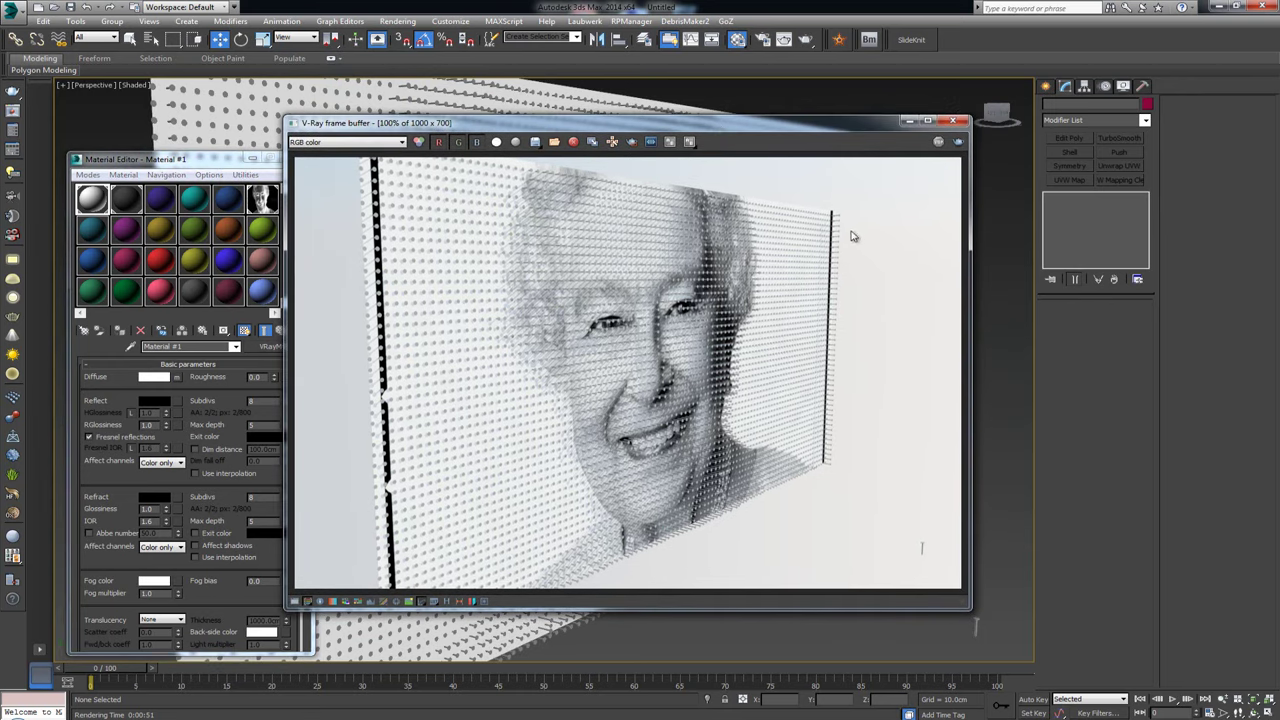
{"action": "left_click", "coordinate": [958, 147]}
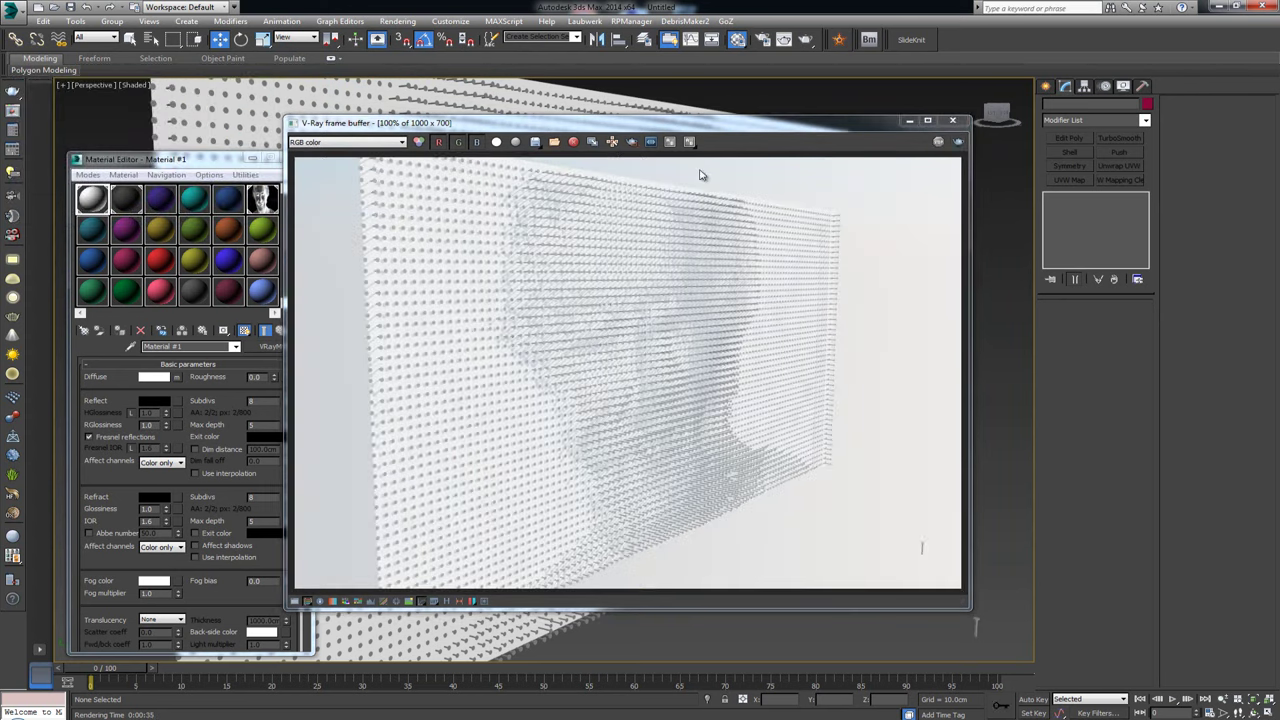
{"action": "left_click", "coordinate": [655, 108]}
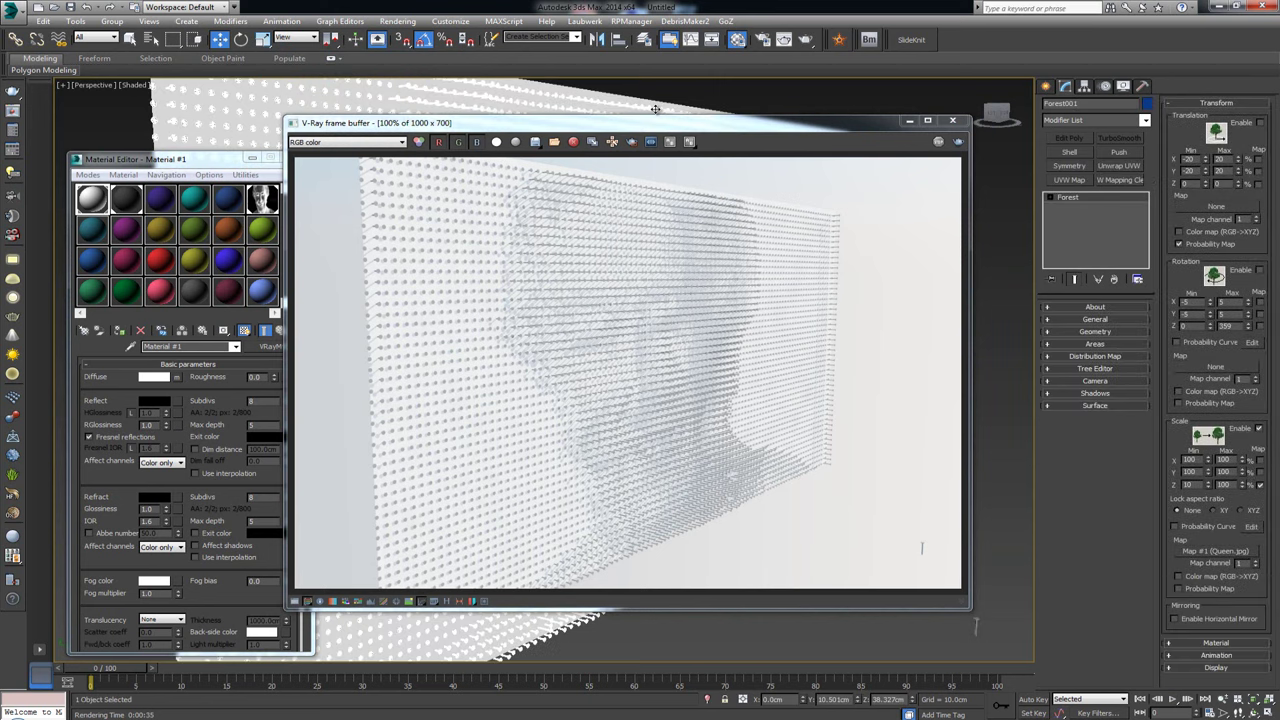
{"action": "left_click_drag", "start_coordinate": [791, 124], "coordinate": [748, 93]}
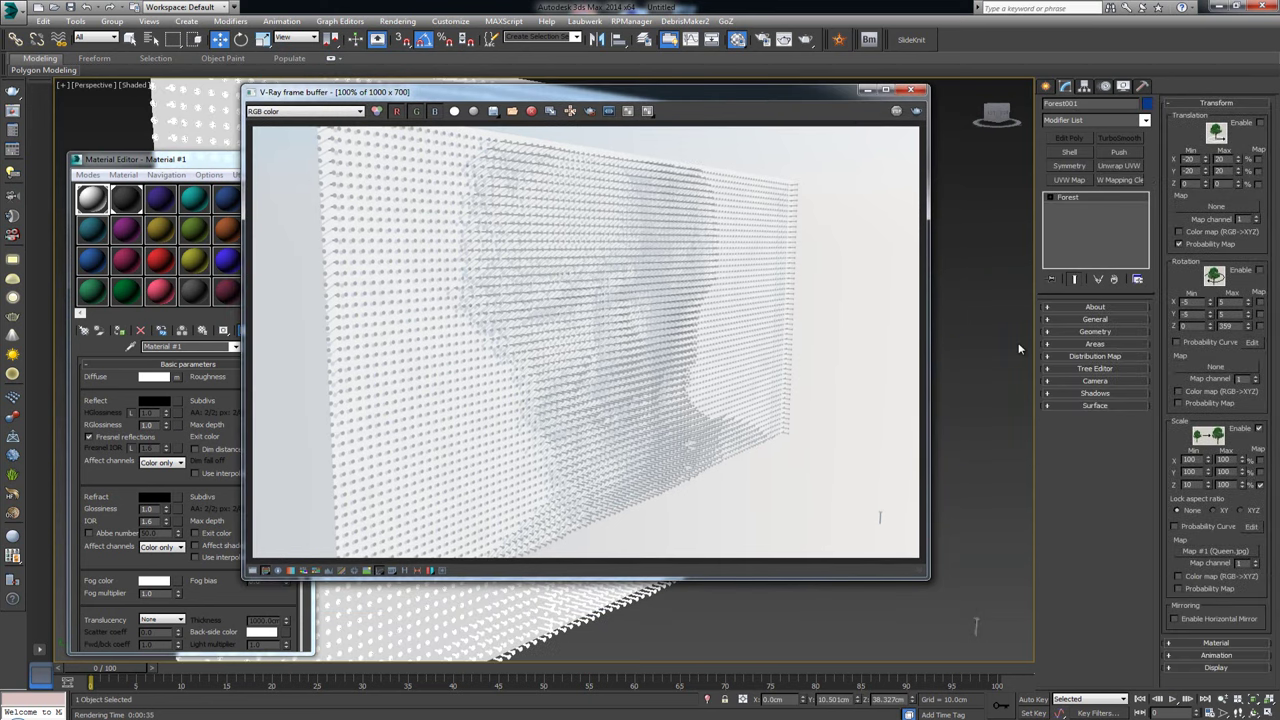